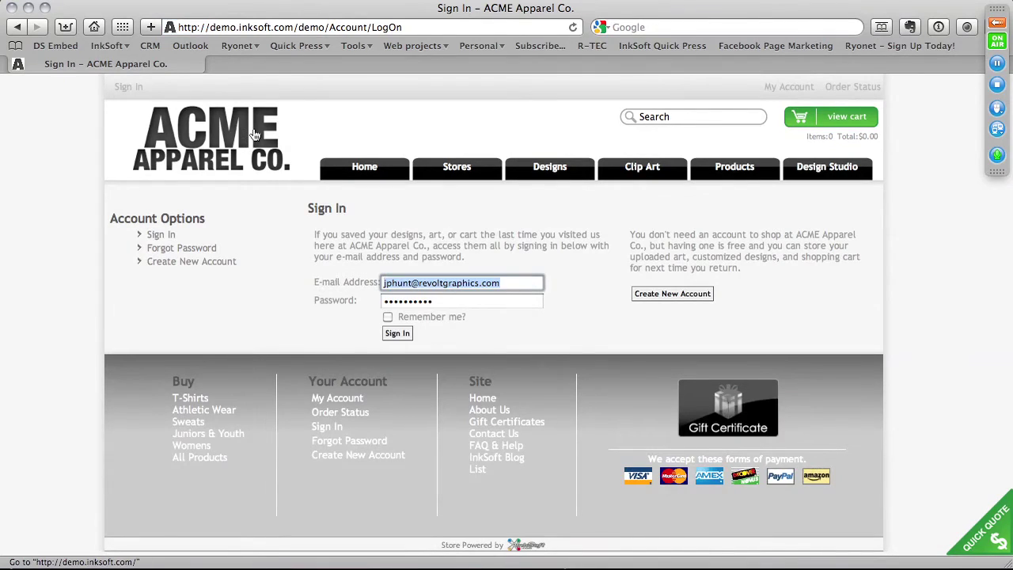
Sign in to the store with the prefilled credentials, and open the account's My Clip Art galleries
{"action": "left_click", "coordinate": [415, 331]}
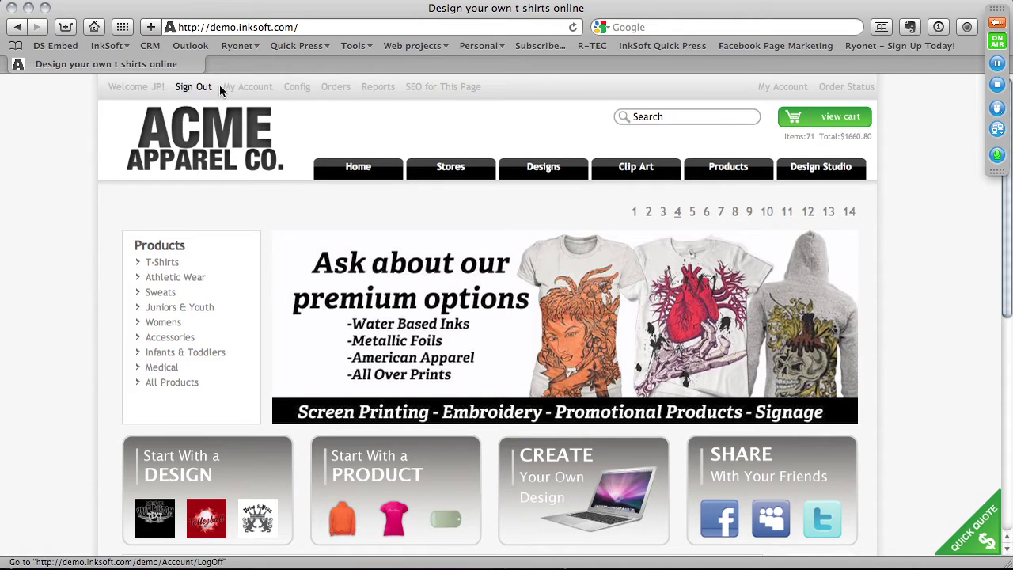
{"action": "left_click", "coordinate": [247, 87]}
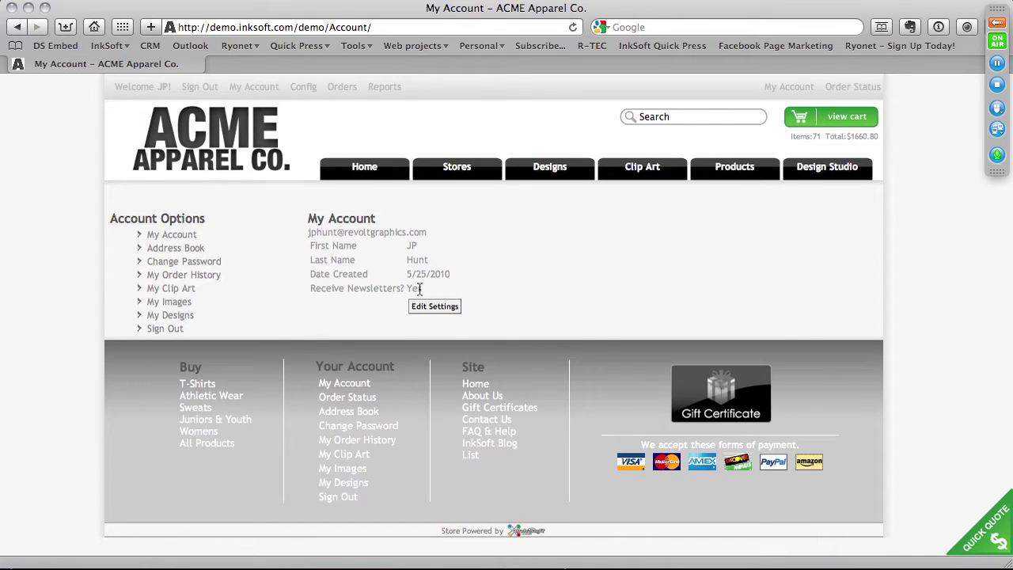
{"action": "left_click_drag", "start_coordinate": [406, 289], "coordinate": [433, 289]}
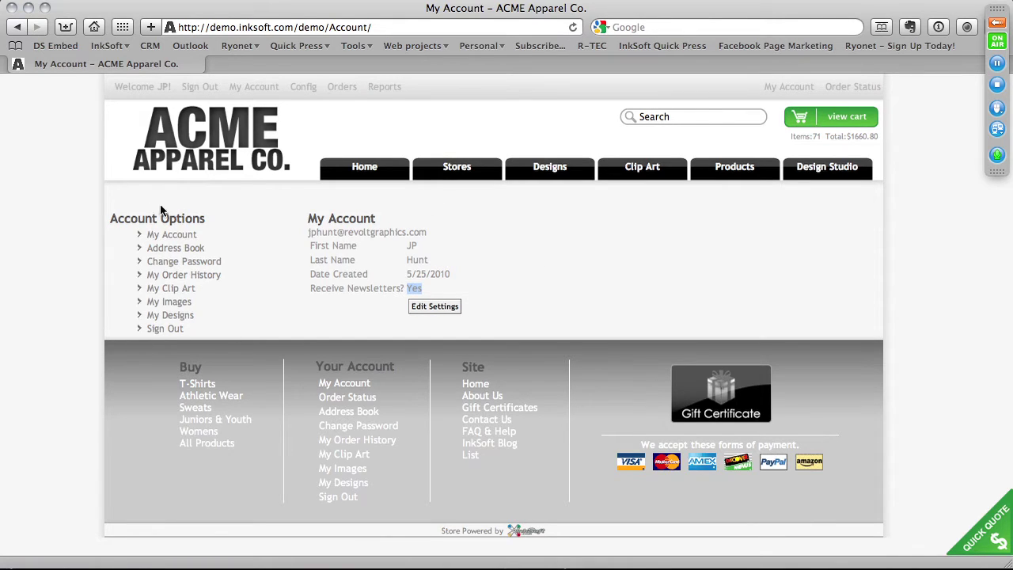
{"action": "left_click", "coordinate": [175, 292]}
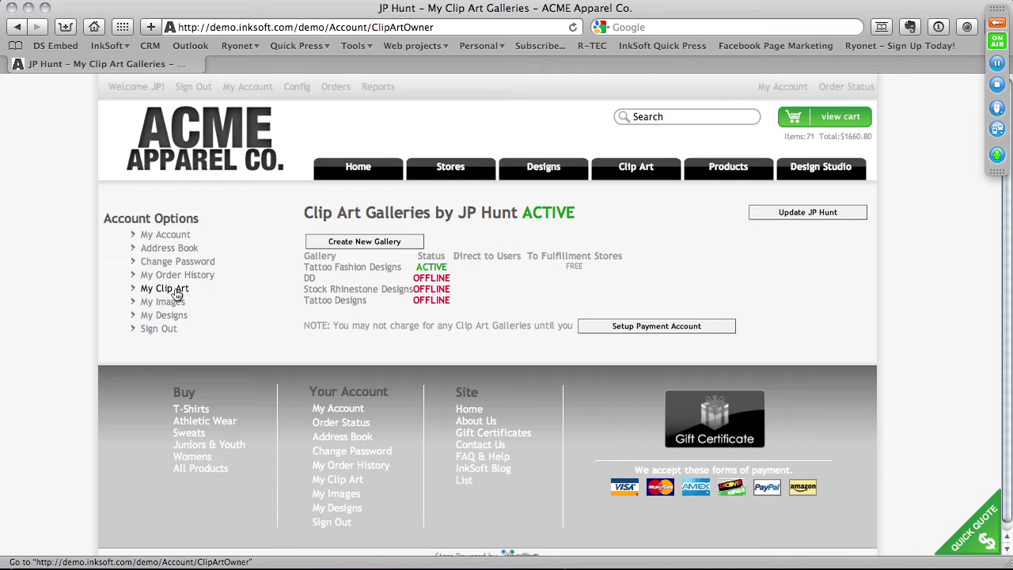
Open the demo store in a new browser tab and look through its Tattoo clip art category
{"action": "key", "text": "super+t"}
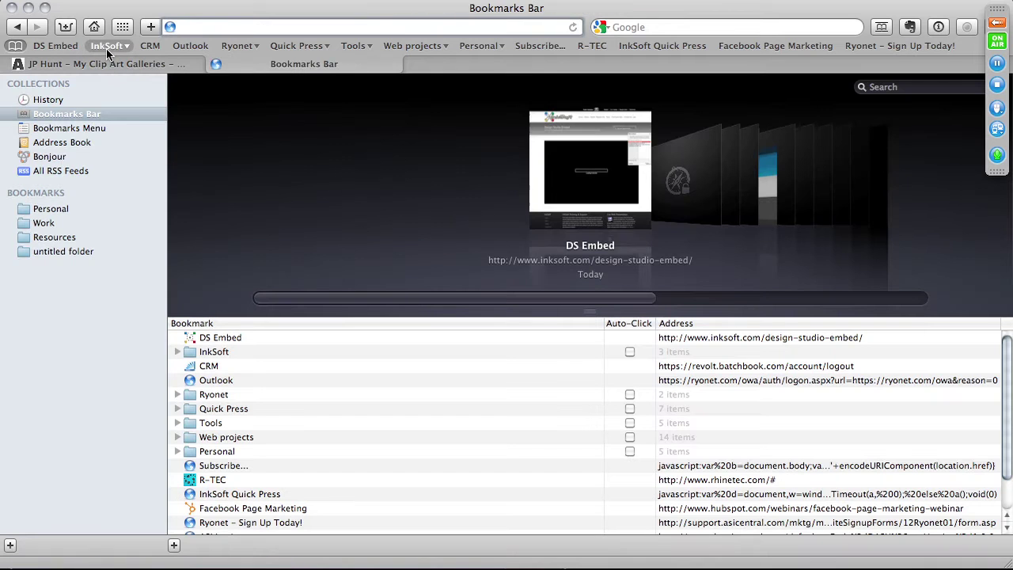
{"action": "left_click", "coordinate": [106, 45]}
{"action": "left_click", "coordinate": [128, 81]}
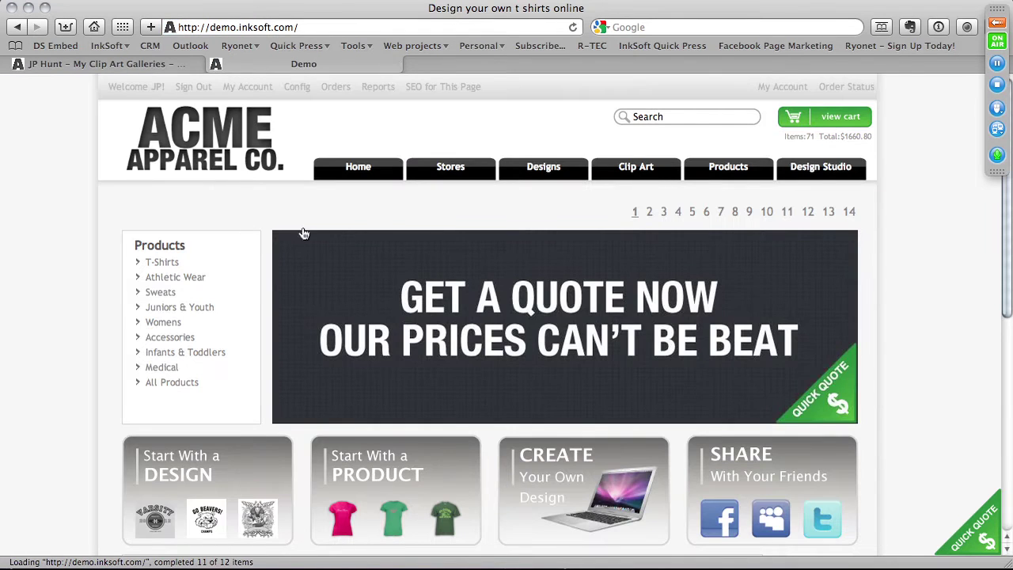
{"action": "left_click", "coordinate": [636, 166]}
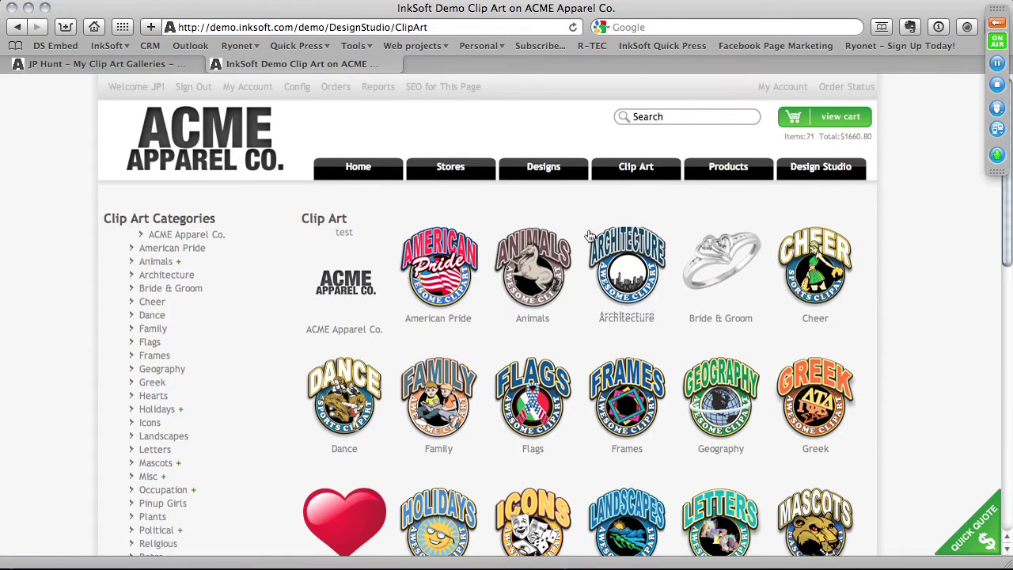
{"action": "scroll", "coordinate": [590, 236], "scroll_direction": "down", "scroll_amount": 5}
{"action": "scroll", "coordinate": [590, 236], "scroll_direction": "down", "scroll_amount": 2}
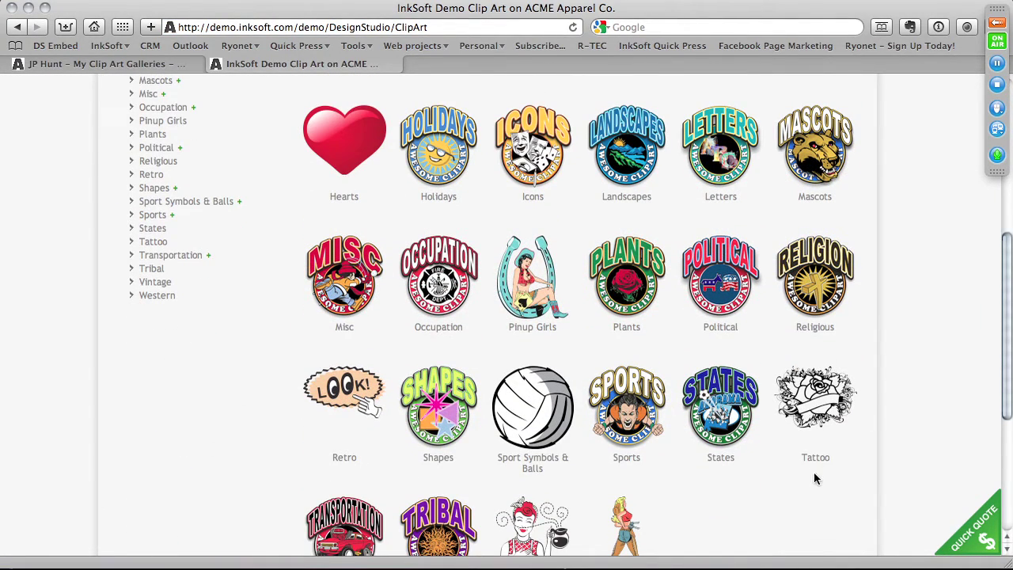
{"action": "left_click", "coordinate": [814, 420]}
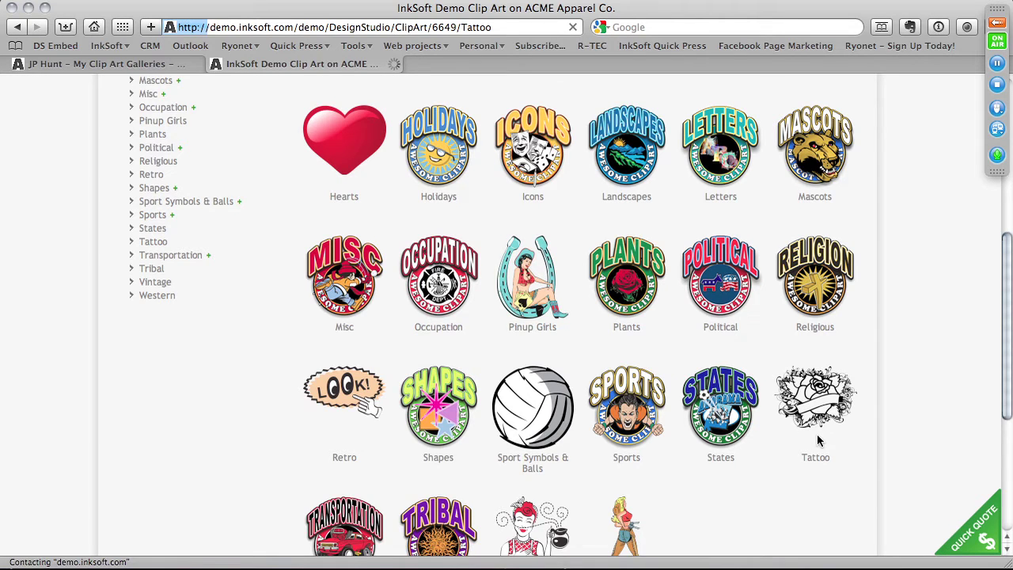
{"action": "scroll", "coordinate": [819, 441], "scroll_direction": "down", "scroll_amount": 6}
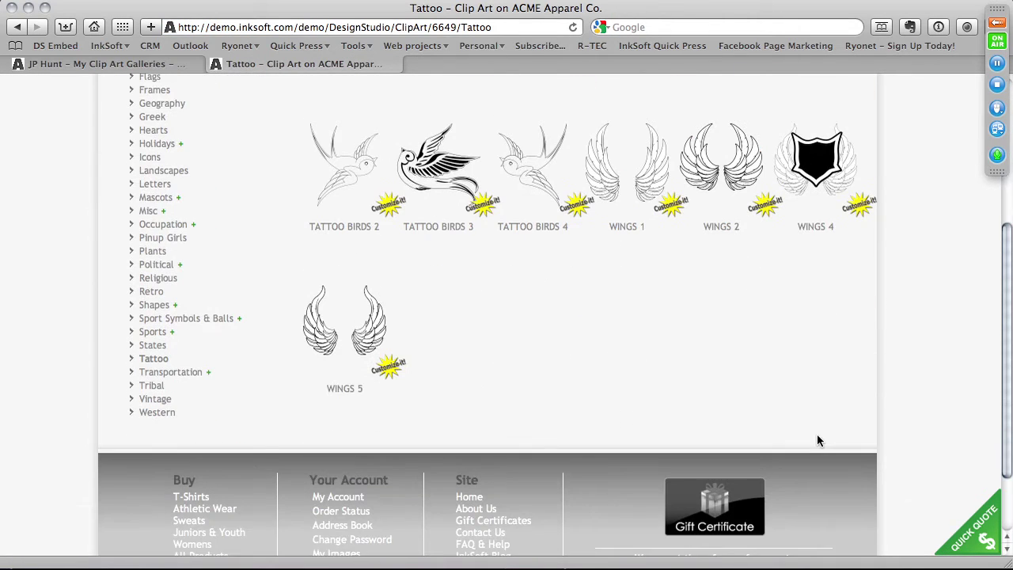
{"action": "scroll", "coordinate": [819, 441], "scroll_direction": "up", "scroll_amount": 4}
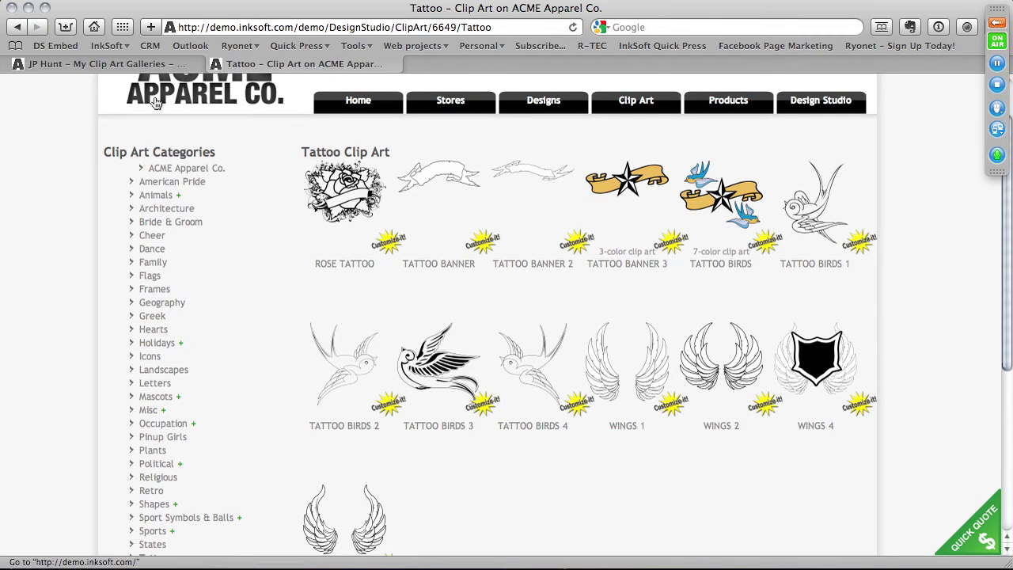
Return to the account's clip art galleries and open the Tattoo category of the Tattoo Fashion Designs gallery
{"action": "left_click", "coordinate": [136, 65]}
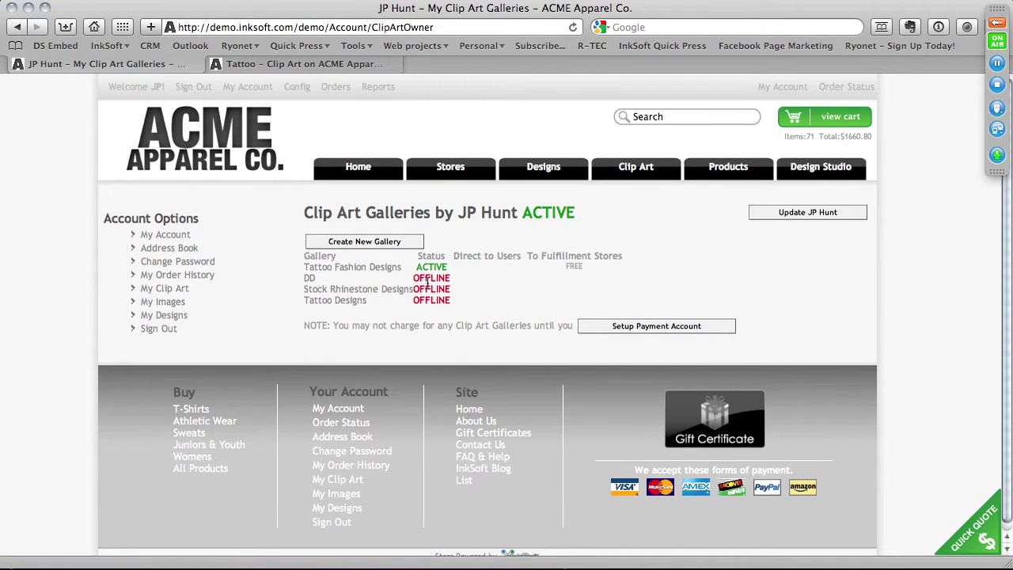
{"action": "left_click", "coordinate": [331, 271]}
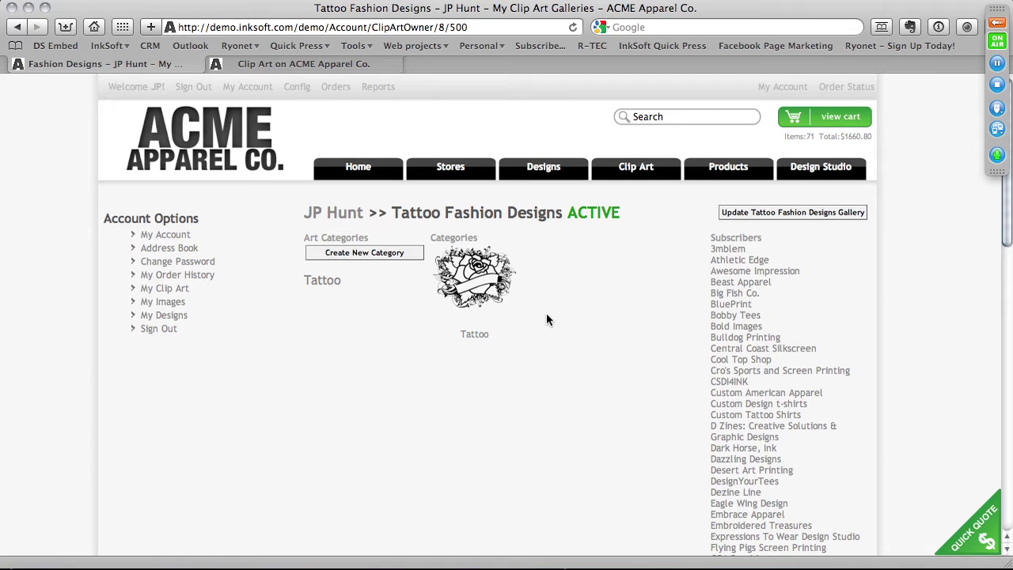
{"action": "scroll", "coordinate": [692, 251], "scroll_direction": "down", "scroll_amount": 10}
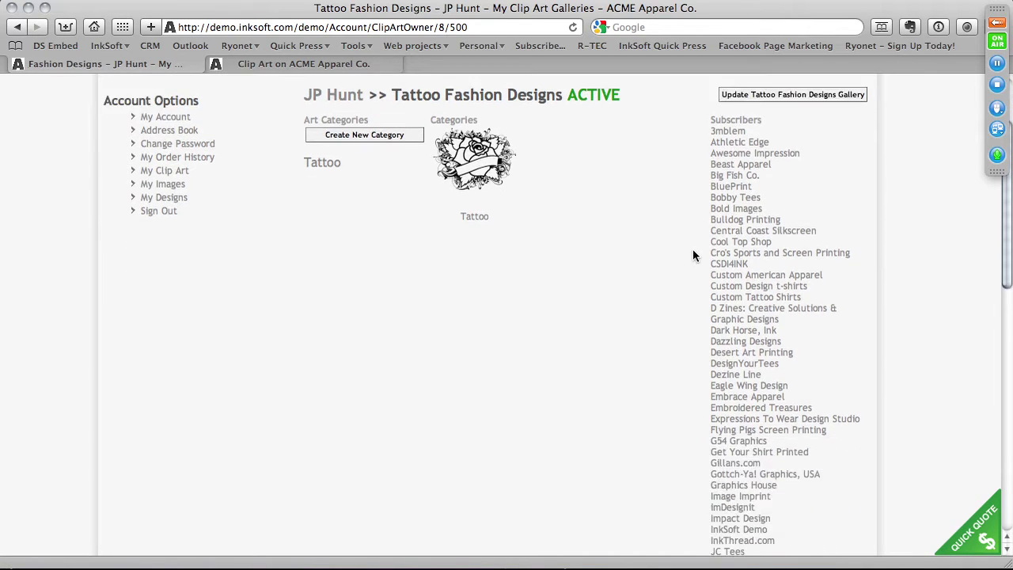
{"action": "scroll", "coordinate": [749, 385], "scroll_direction": "up", "scroll_amount": 10}
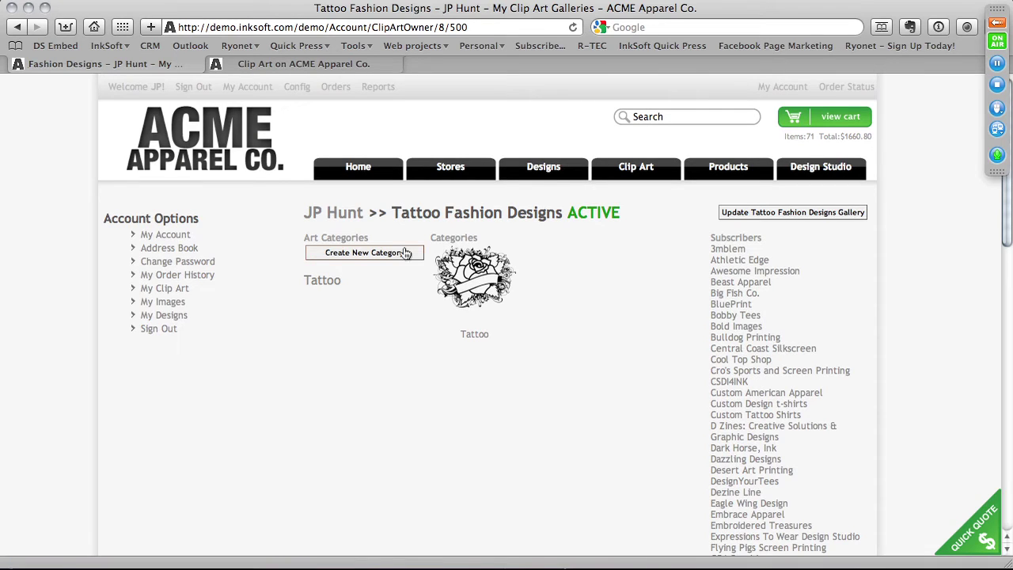
{"action": "left_click", "coordinate": [475, 342]}
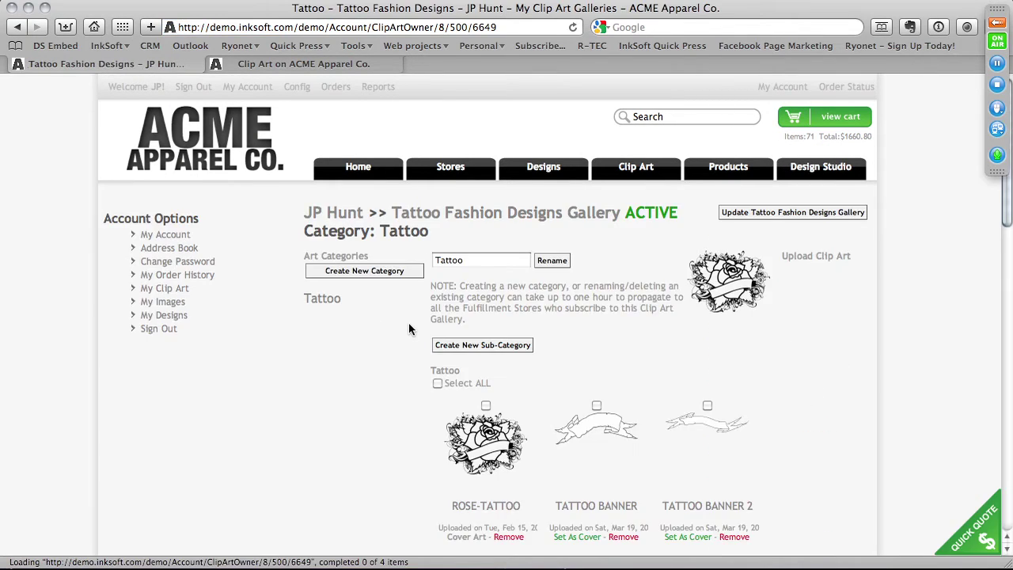
Select all clip art in the Tattoo category and review the options for removing it from the category or gallery
{"action": "scroll", "coordinate": [412, 262], "scroll_direction": "down", "scroll_amount": 1}
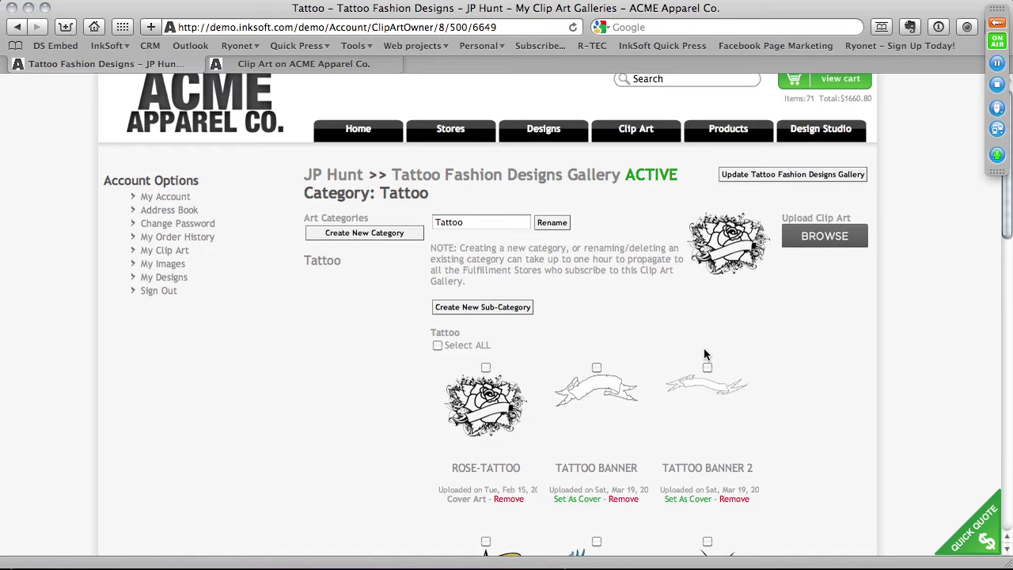
{"action": "scroll", "coordinate": [701, 356], "scroll_direction": "down", "scroll_amount": 10}
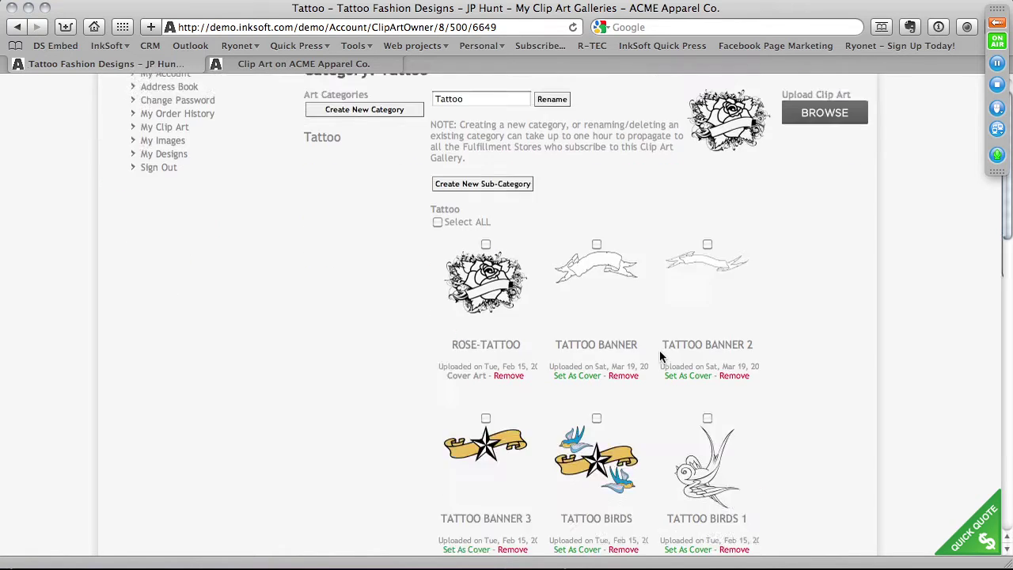
{"action": "scroll", "coordinate": [624, 333], "scroll_direction": "up", "scroll_amount": 7}
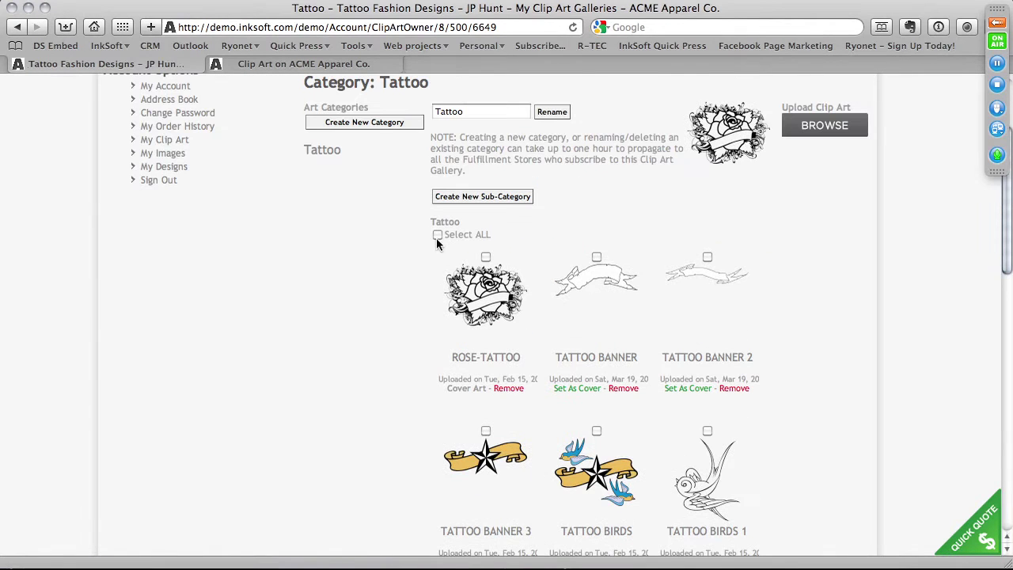
{"action": "left_click", "coordinate": [437, 235]}
{"action": "scroll", "coordinate": [605, 285], "scroll_direction": "down", "scroll_amount": 15}
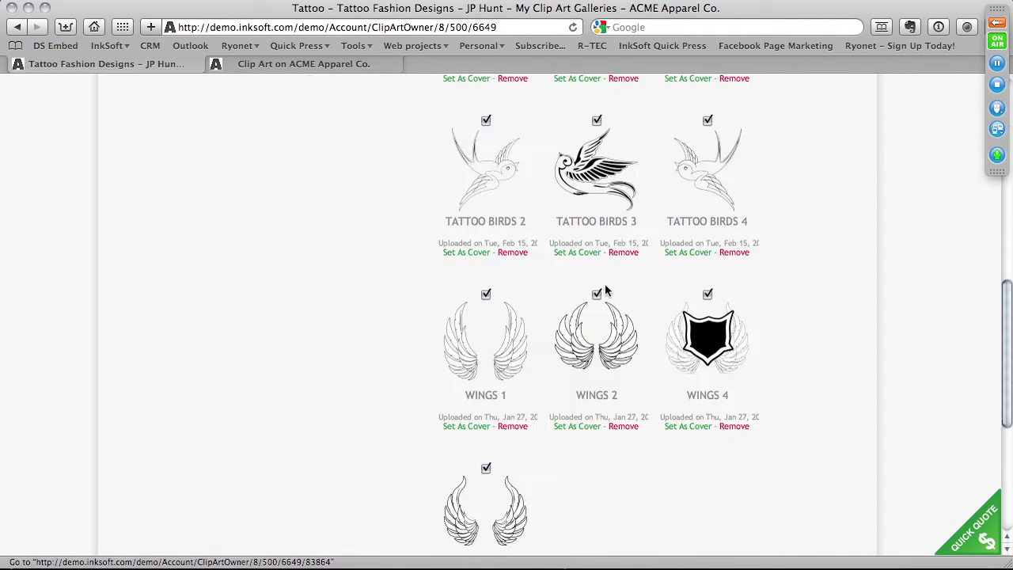
{"action": "scroll", "coordinate": [605, 291], "scroll_direction": "down", "scroll_amount": 9}
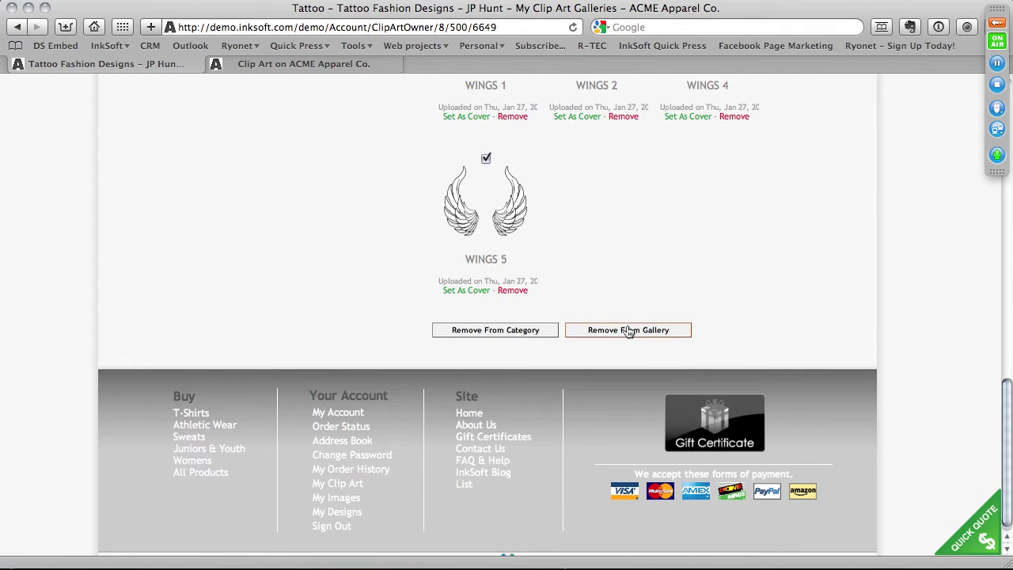
{"action": "scroll", "coordinate": [311, 200], "scroll_direction": "up", "scroll_amount": 1}
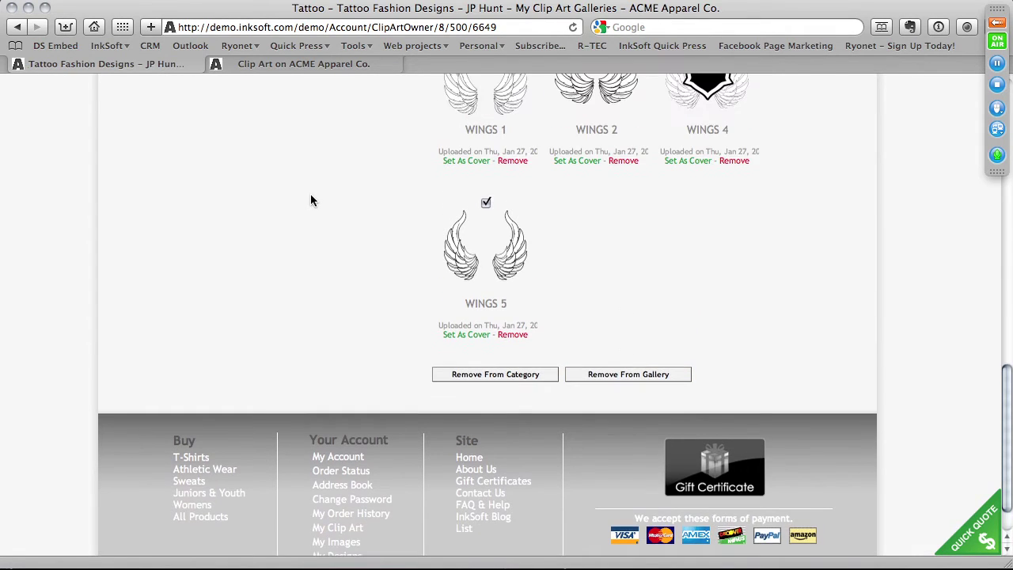
{"action": "scroll", "coordinate": [412, 178], "scroll_direction": "up", "scroll_amount": 6}
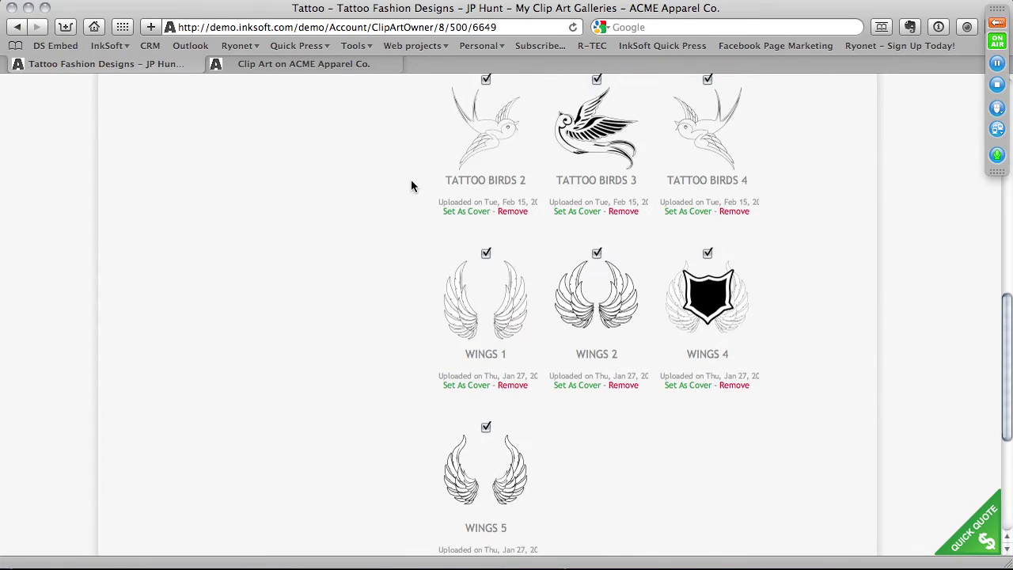
{"action": "scroll", "coordinate": [410, 179], "scroll_direction": "up", "scroll_amount": 10}
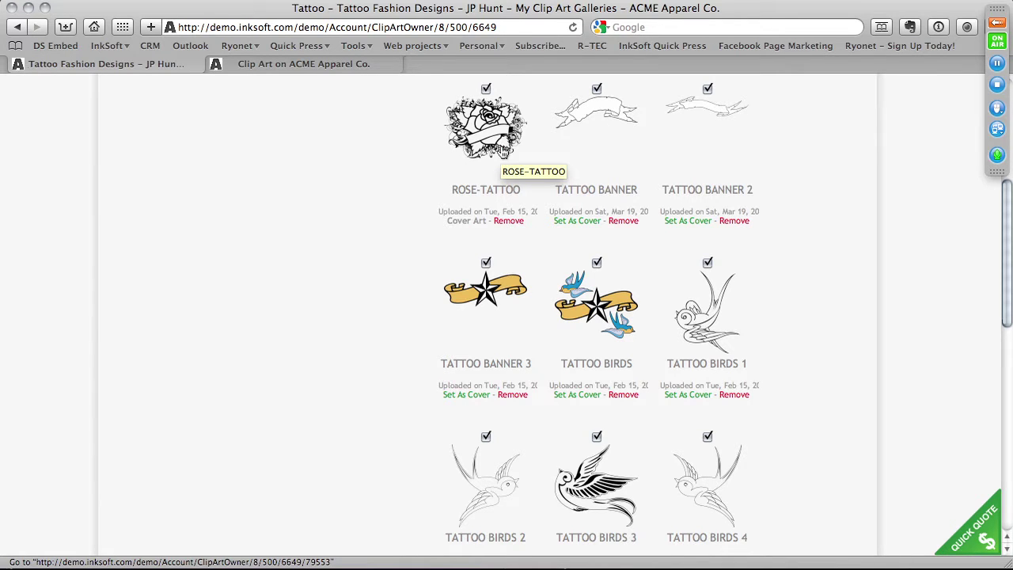
Look for the Tattoo category among the storefront's clip art categories, and return to the gallery's category management page
{"action": "left_click", "coordinate": [368, 66]}
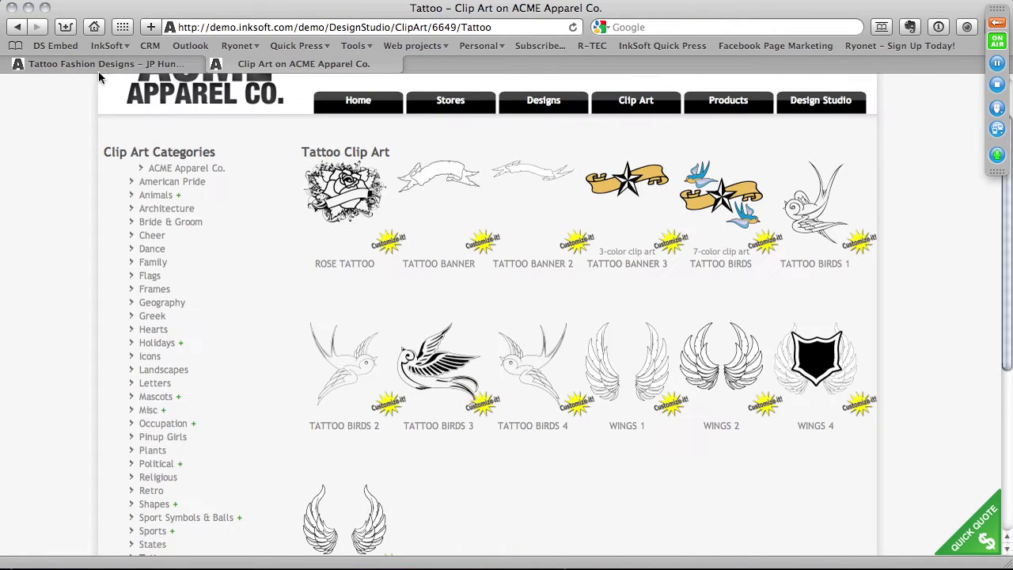
{"action": "left_click", "coordinate": [15, 26]}
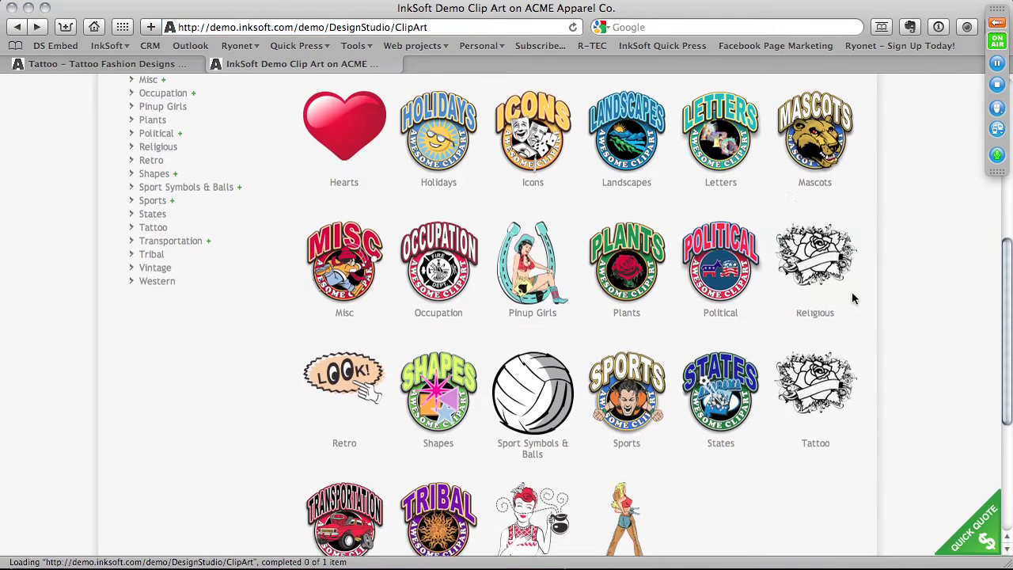
{"action": "scroll", "coordinate": [854, 298], "scroll_direction": "down", "scroll_amount": 3}
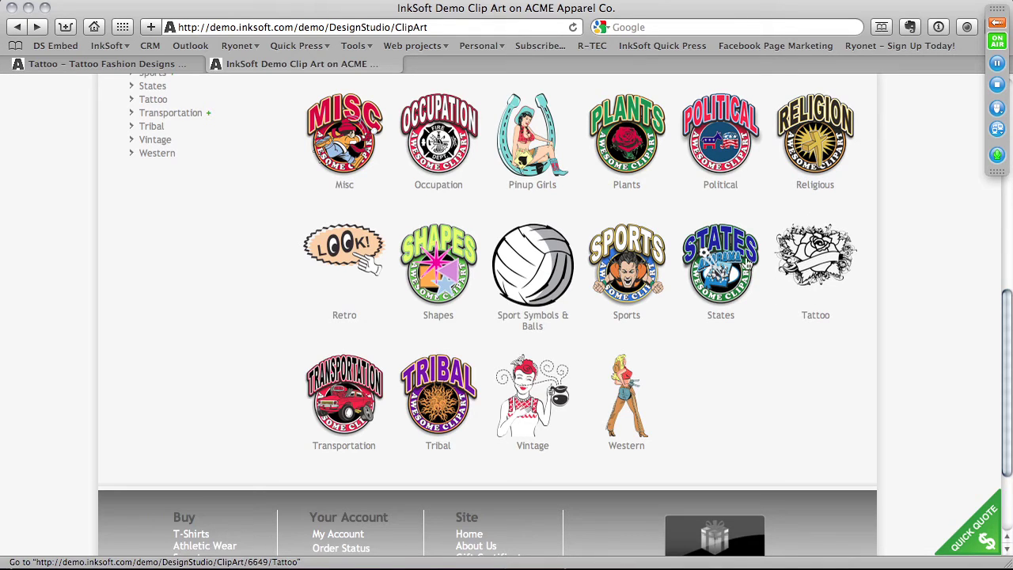
{"action": "left_click", "coordinate": [130, 67]}
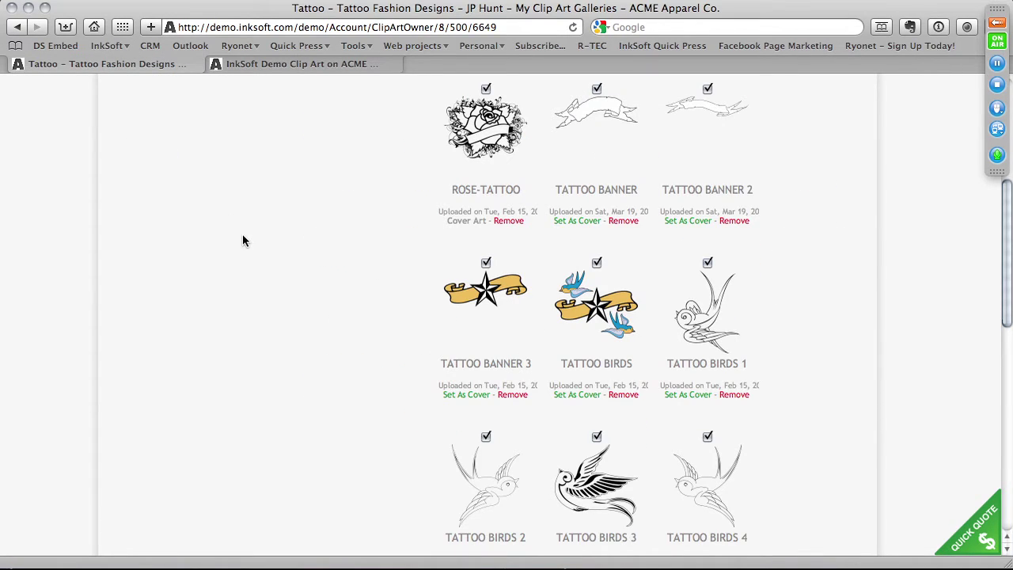
{"action": "scroll", "coordinate": [295, 268], "scroll_direction": "up", "scroll_amount": 5}
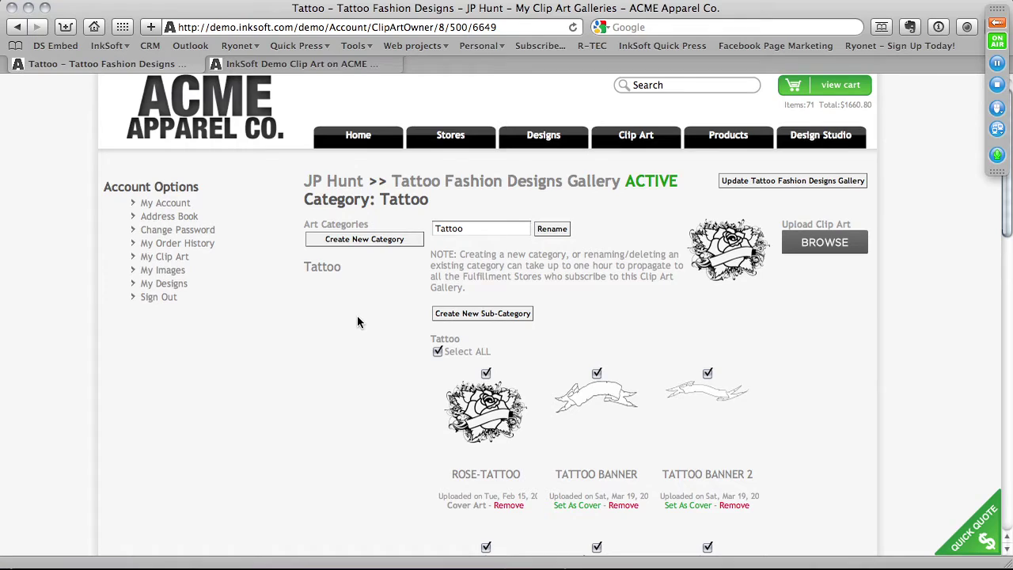
Open Clip Art Subscriptions in the store's global settings and look through the clip art owners and their sample art
{"action": "left_click", "coordinate": [327, 63]}
{"action": "scroll", "coordinate": [360, 147], "scroll_direction": "up", "scroll_amount": 10}
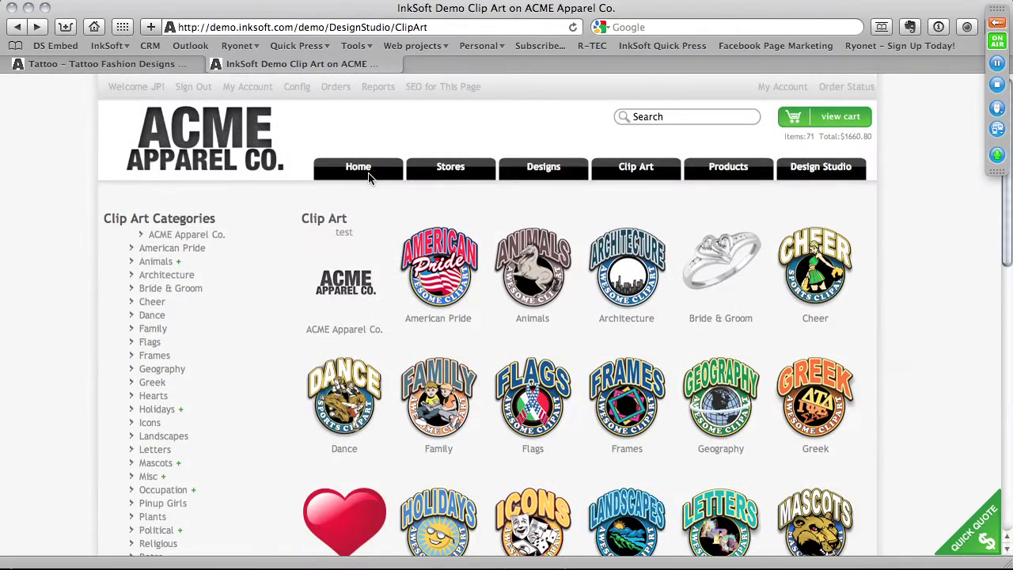
{"action": "left_click", "coordinate": [298, 88]}
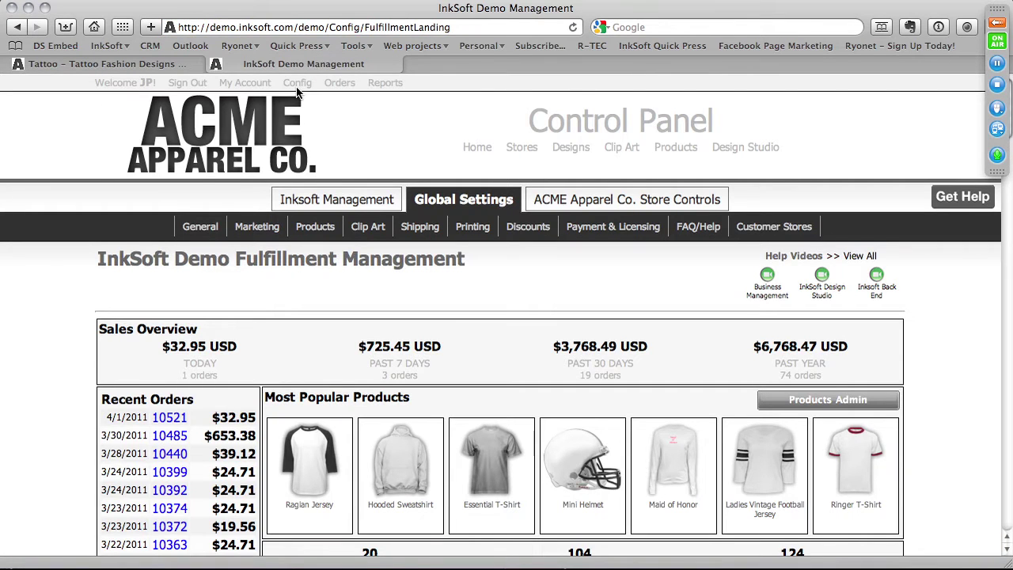
{"action": "mouse_move", "coordinate": [362, 228]}
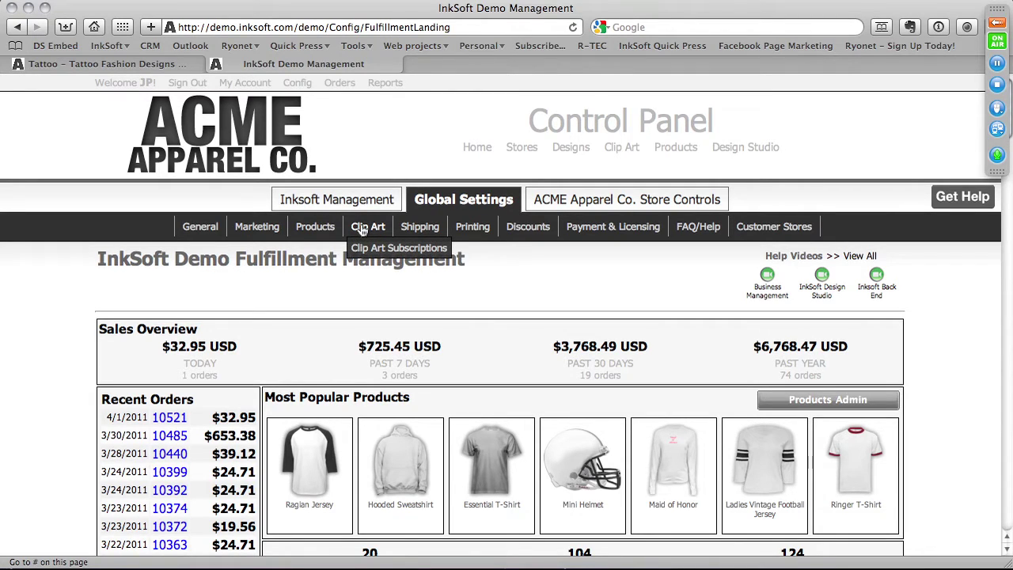
{"action": "left_click", "coordinate": [368, 250]}
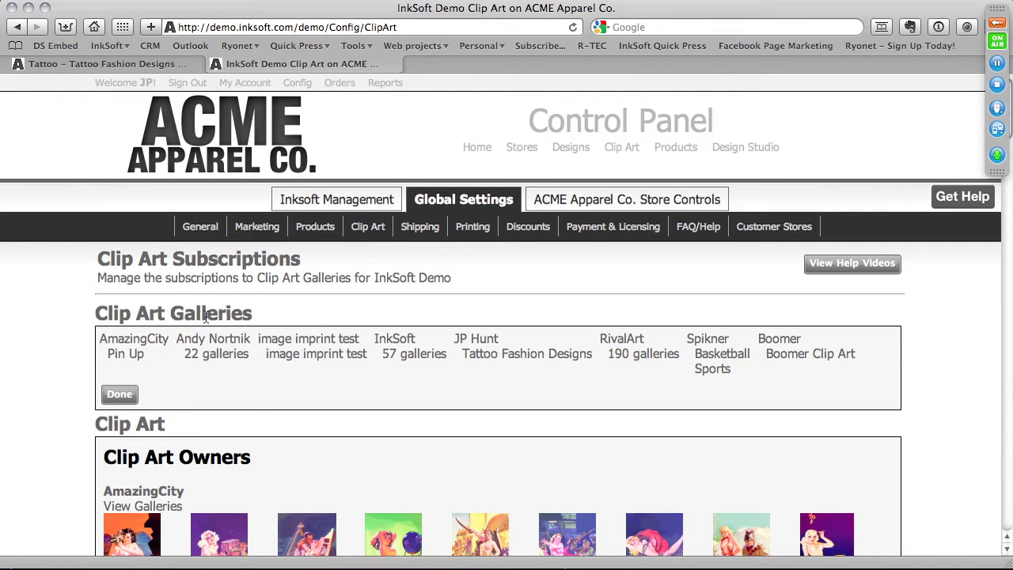
{"action": "scroll", "coordinate": [367, 314], "scroll_direction": "down", "scroll_amount": 10}
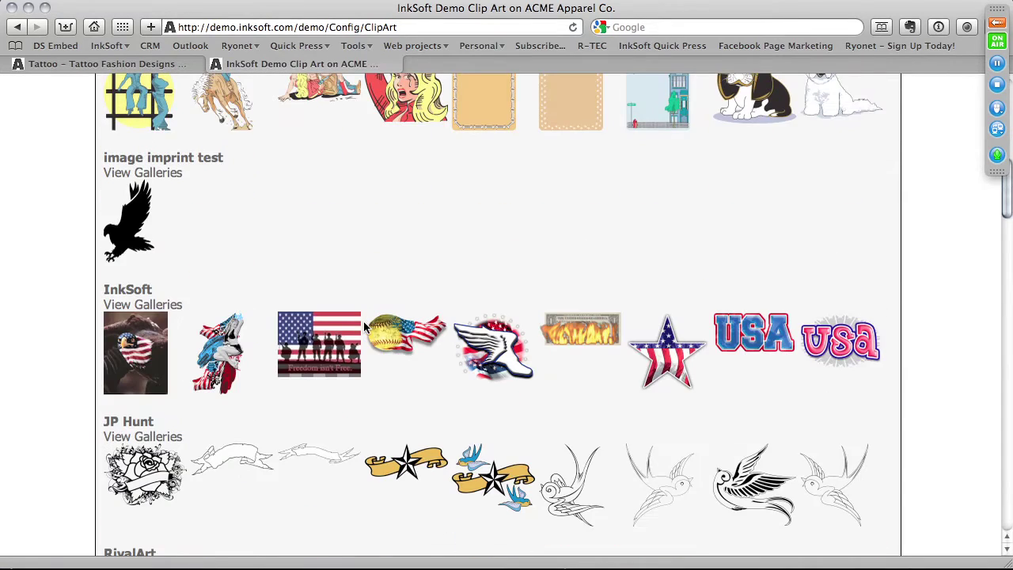
{"action": "scroll", "coordinate": [336, 323], "scroll_direction": "up", "scroll_amount": 5}
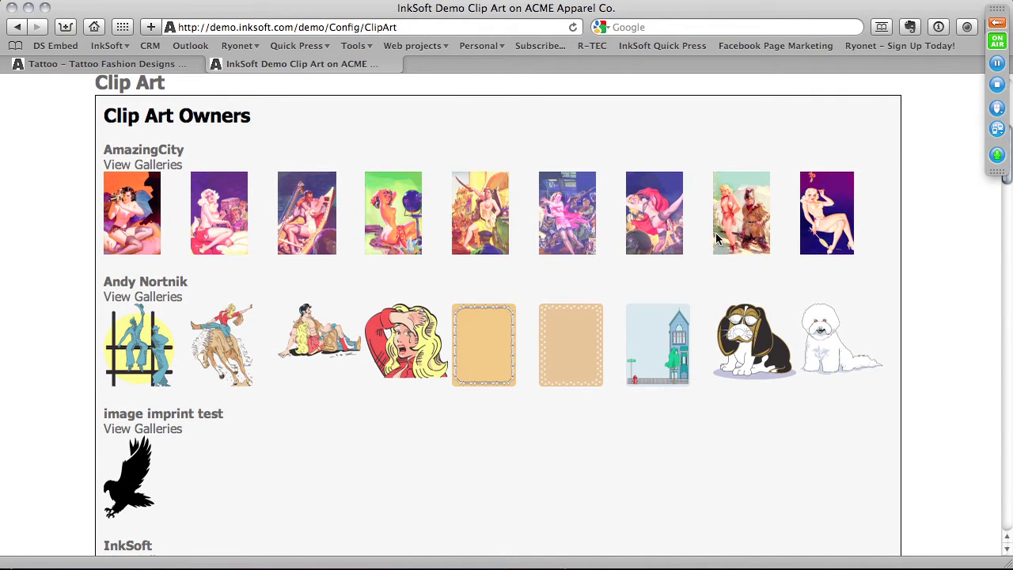
Look through the clip art owners and open the galleries of the owner offering Tattoo Fashion Designs
{"action": "scroll", "coordinate": [717, 237], "scroll_direction": "down", "scroll_amount": 5}
{"action": "scroll", "coordinate": [669, 215], "scroll_direction": "down", "scroll_amount": 10}
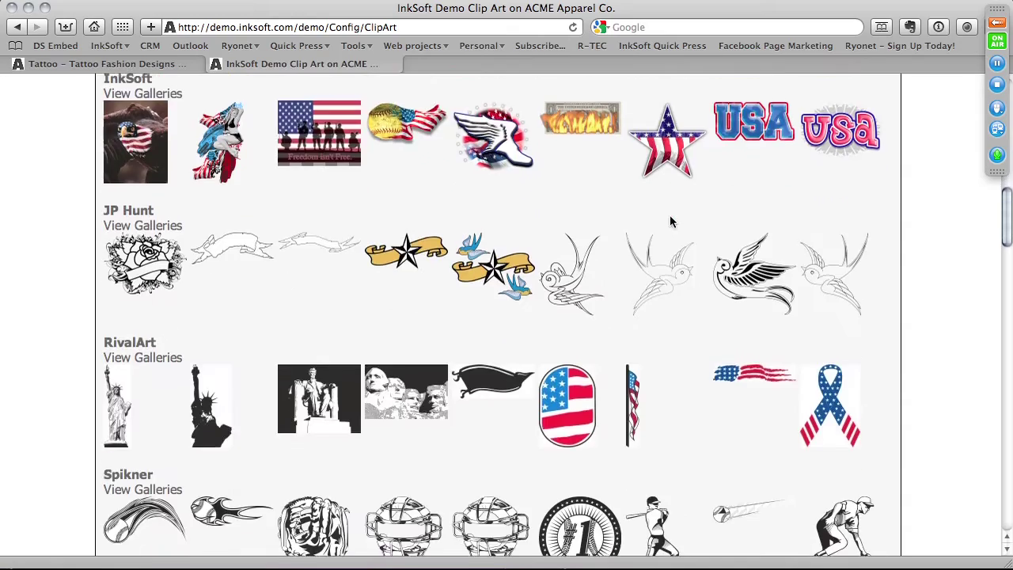
{"action": "scroll", "coordinate": [670, 222], "scroll_direction": "down", "scroll_amount": 3}
{"action": "scroll", "coordinate": [670, 222], "scroll_direction": "up", "scroll_amount": 7}
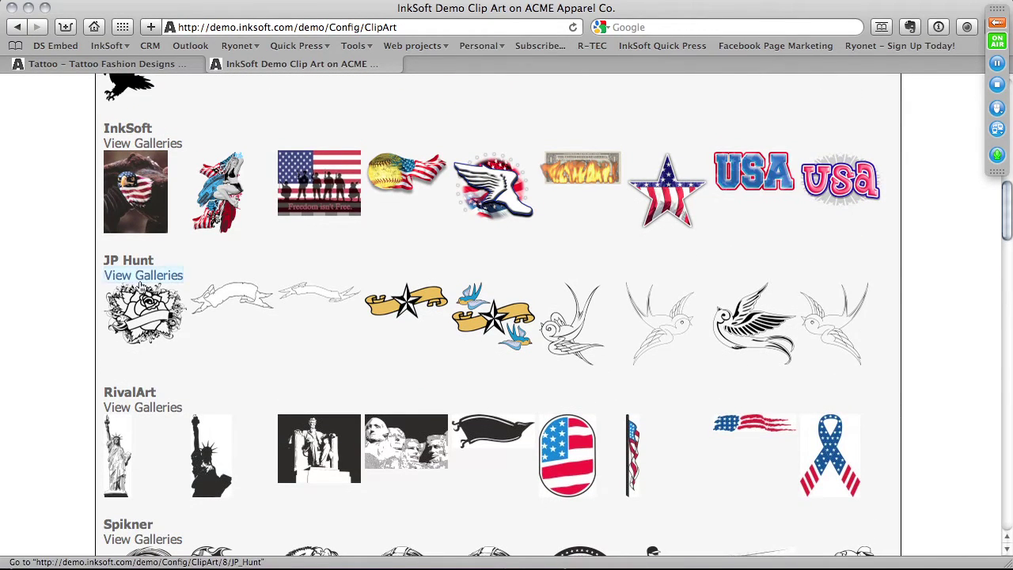
{"action": "left_click", "coordinate": [133, 266]}
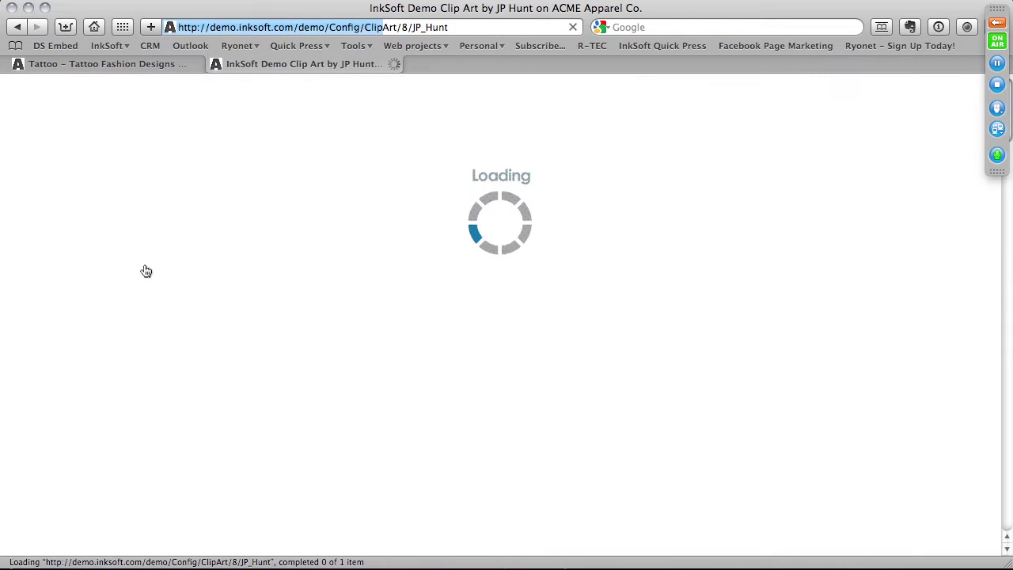
Review the Tattoo Fashion Designs gallery's subscription status, removal option and price on the owner's page
{"action": "scroll", "coordinate": [146, 272], "scroll_direction": "down", "scroll_amount": 5}
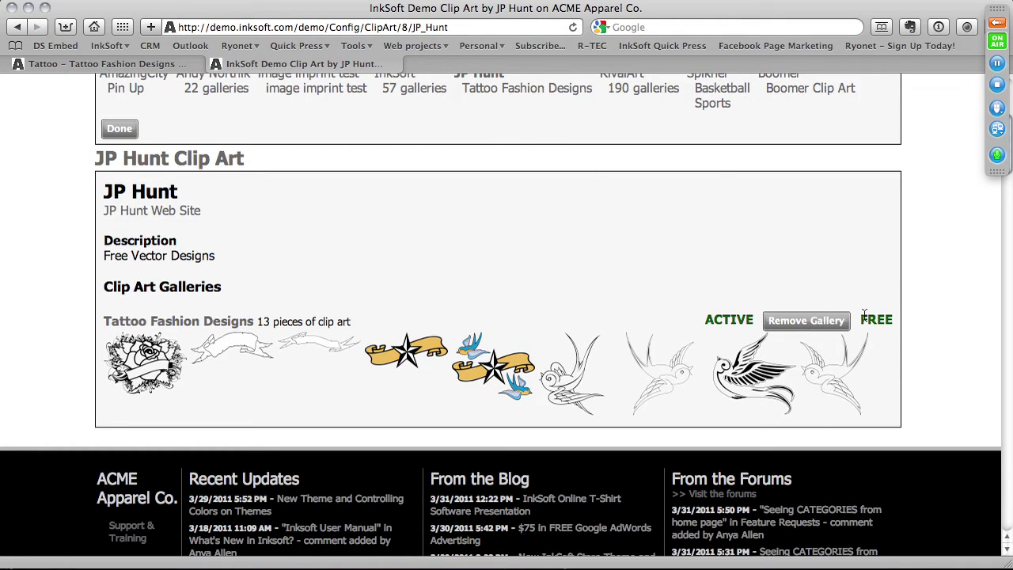
{"action": "left_click_drag", "start_coordinate": [870, 314], "coordinate": [896, 317]}
{"action": "left_click", "coordinate": [468, 124]}
{"action": "scroll", "coordinate": [387, 261], "scroll_direction": "up", "scroll_amount": 5}
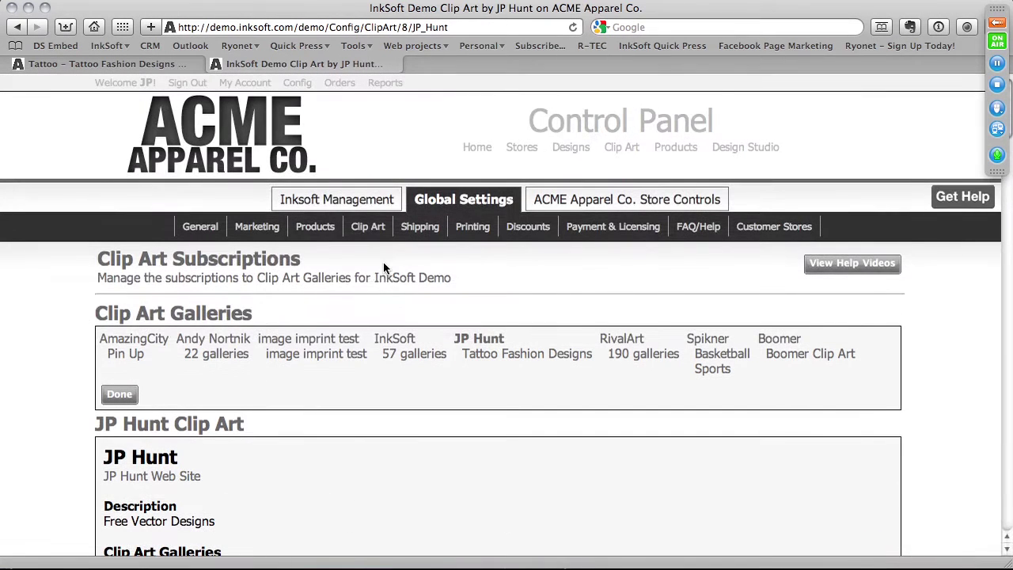
Return to the account's clip art galleries, open My Images and switch from batch upload to Simple Upload
{"action": "left_click", "coordinate": [126, 62]}
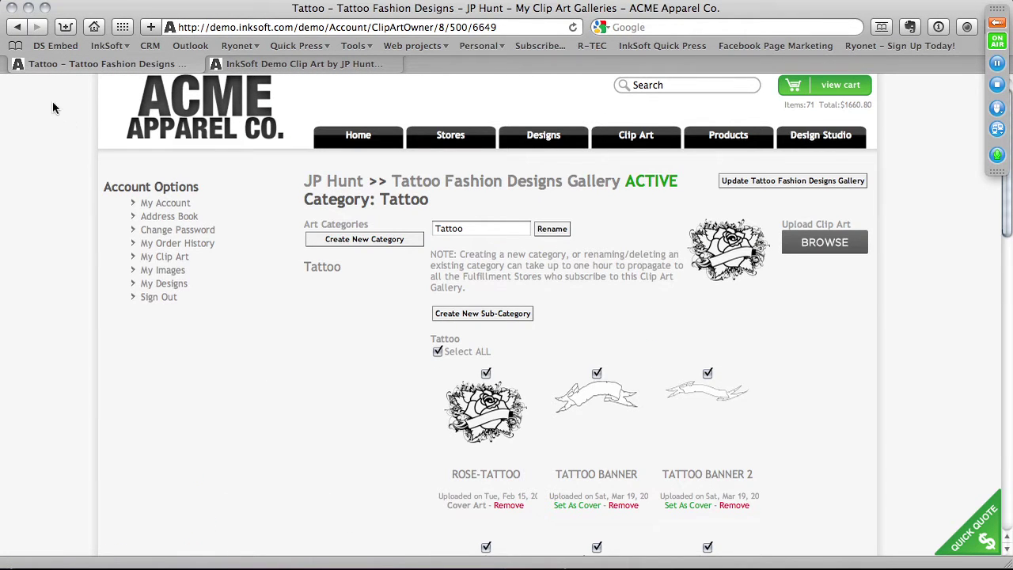
{"action": "left_click", "coordinate": [150, 259]}
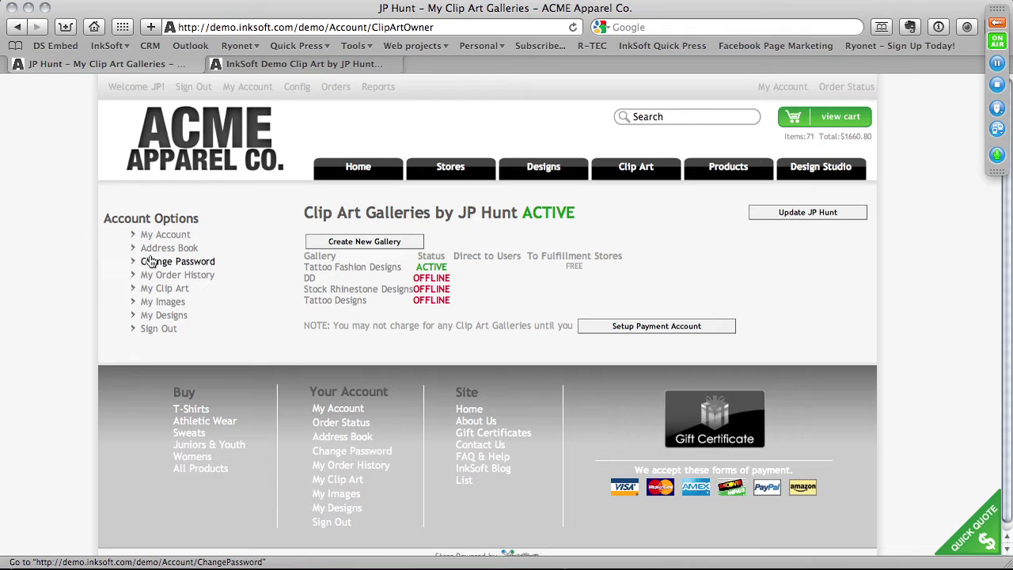
{"action": "left_click", "coordinate": [164, 304]}
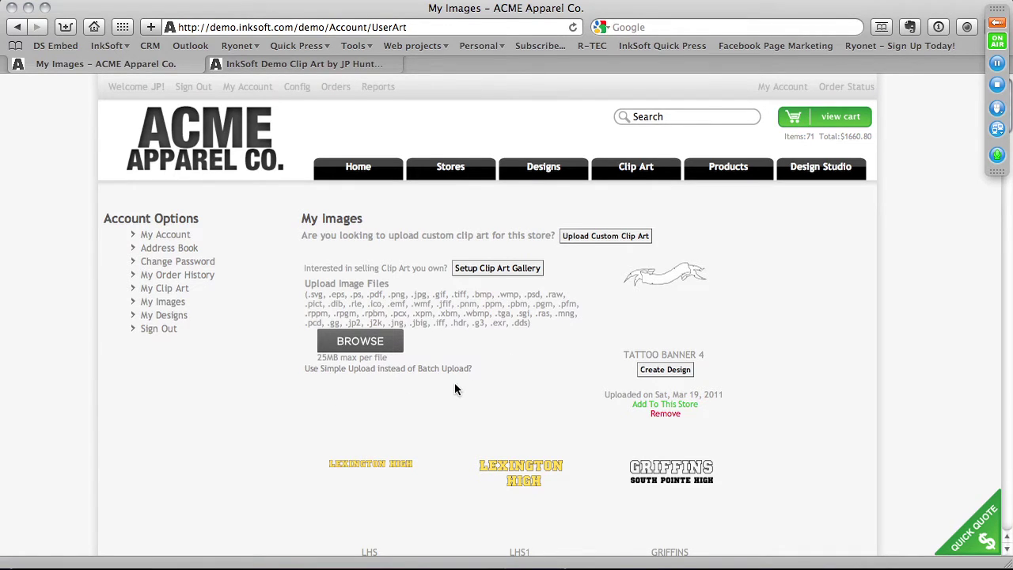
{"action": "left_click", "coordinate": [313, 370]}
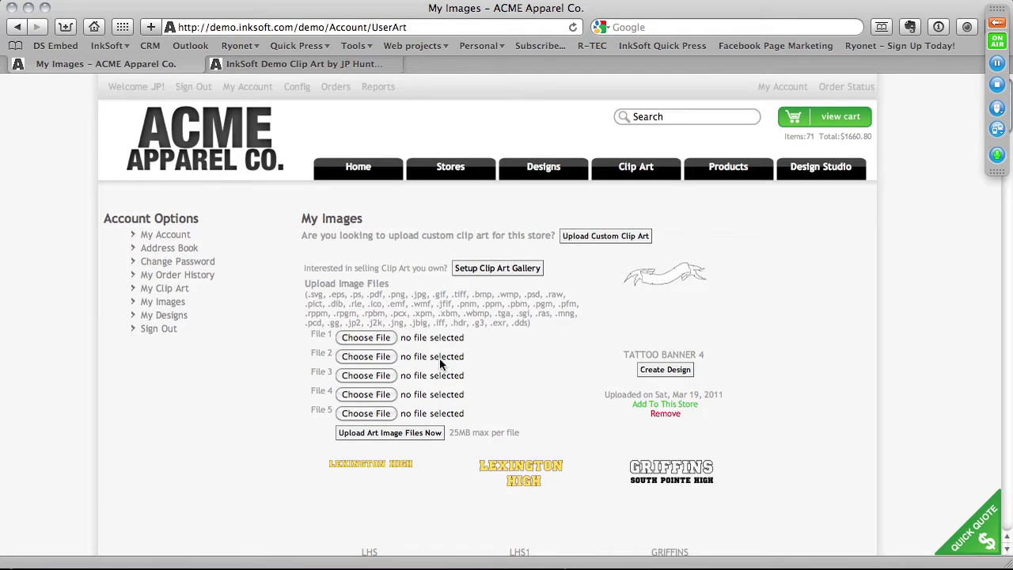
Look through the uploaded images in My Images and their options for adding to or removing from the store
{"action": "scroll", "coordinate": [391, 324], "scroll_direction": "down", "scroll_amount": 5}
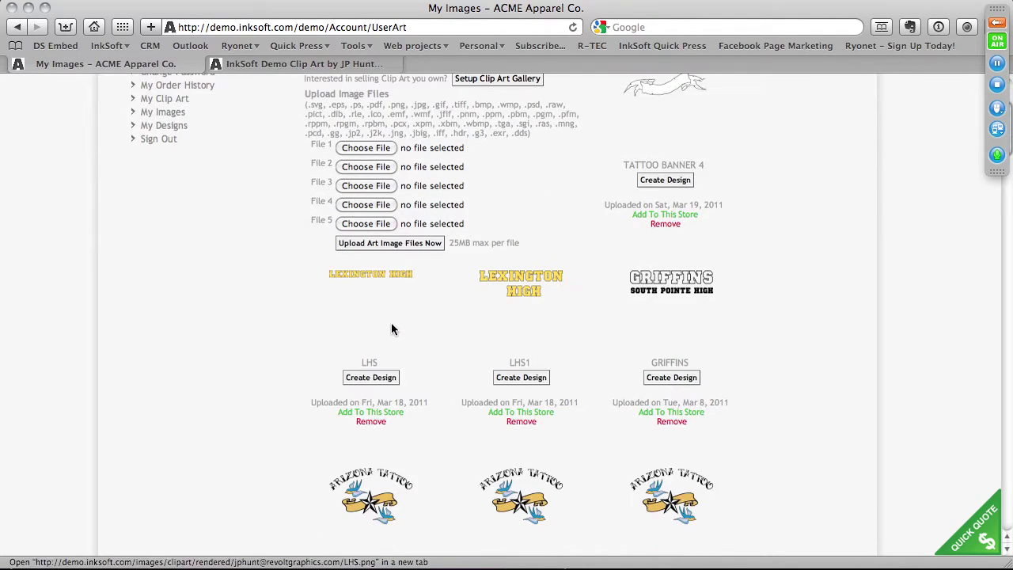
{"action": "scroll", "coordinate": [391, 325], "scroll_direction": "down", "scroll_amount": 8}
{"action": "scroll", "coordinate": [392, 327], "scroll_direction": "down", "scroll_amount": 15}
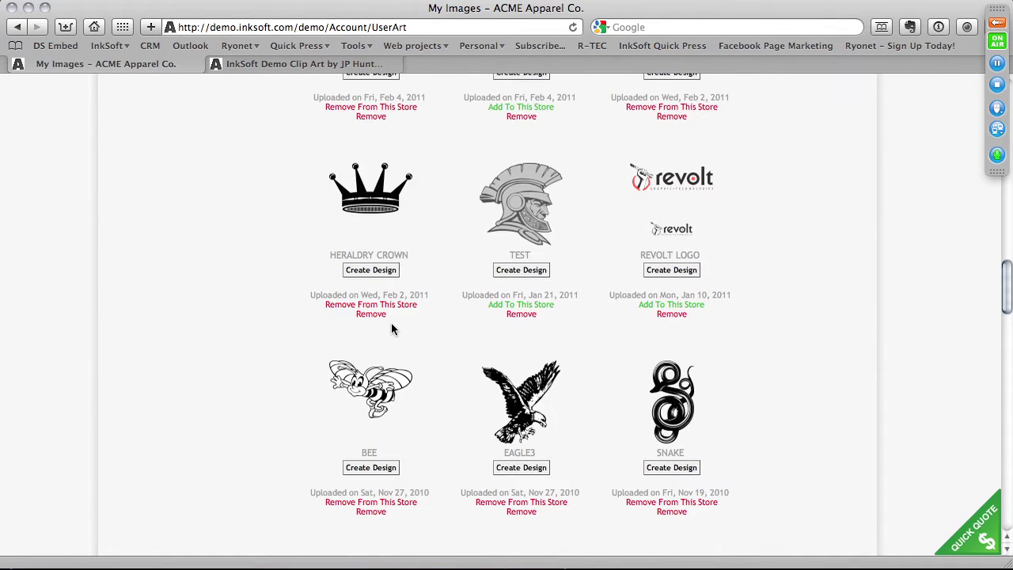
{"action": "scroll", "coordinate": [393, 329], "scroll_direction": "down", "scroll_amount": 10}
{"action": "scroll", "coordinate": [391, 330], "scroll_direction": "up", "scroll_amount": 20}
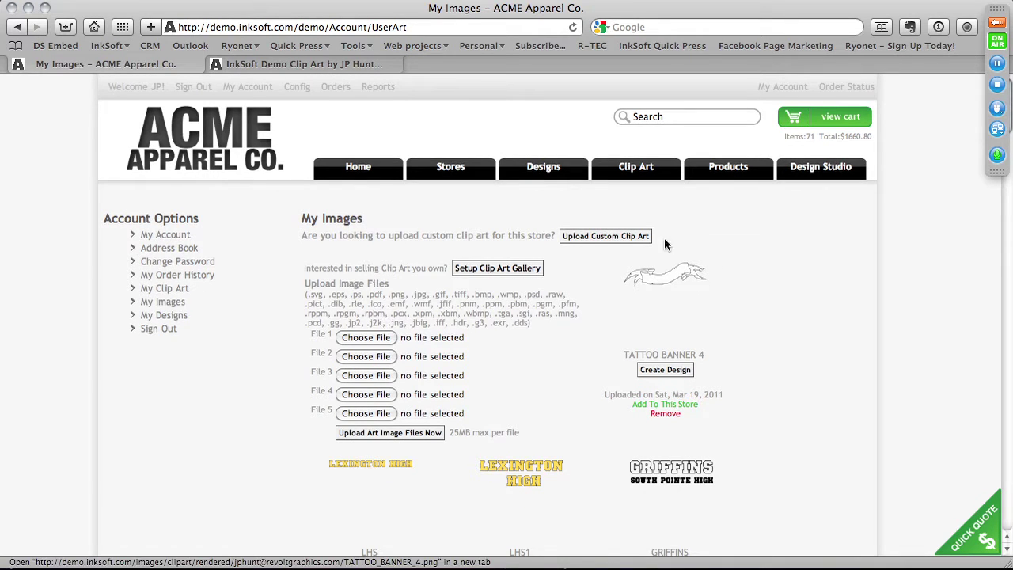
Go to the storefront's list of stores, look over the Butler Bulldogs store and return to the list
{"action": "left_click", "coordinate": [340, 64]}
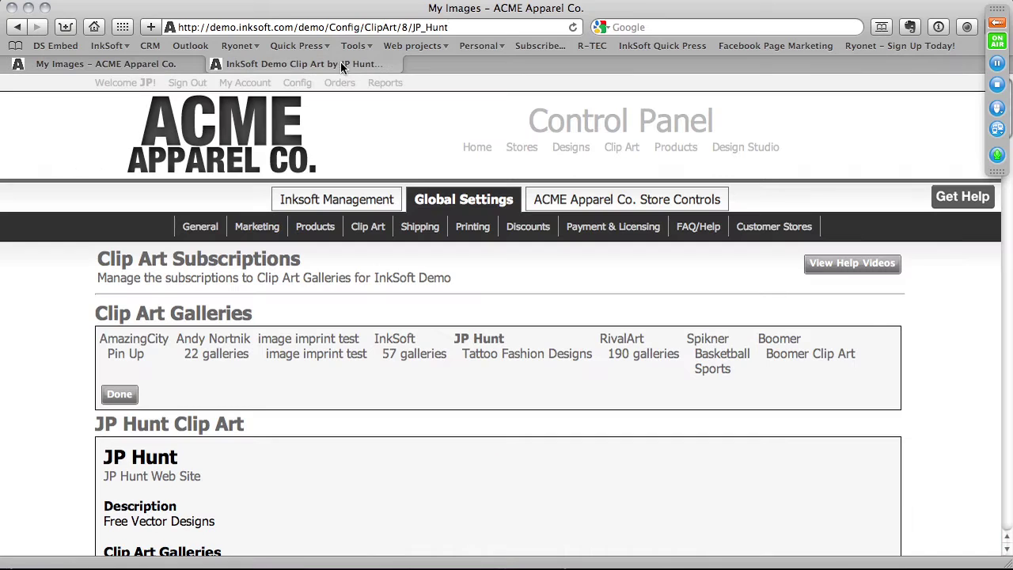
{"action": "left_click", "coordinate": [475, 148]}
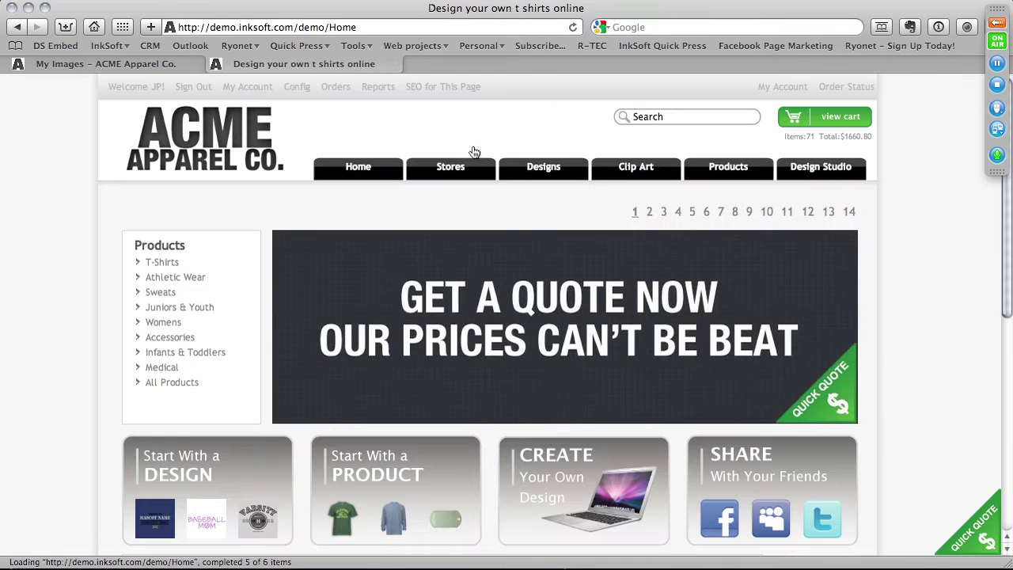
{"action": "left_click", "coordinate": [468, 170]}
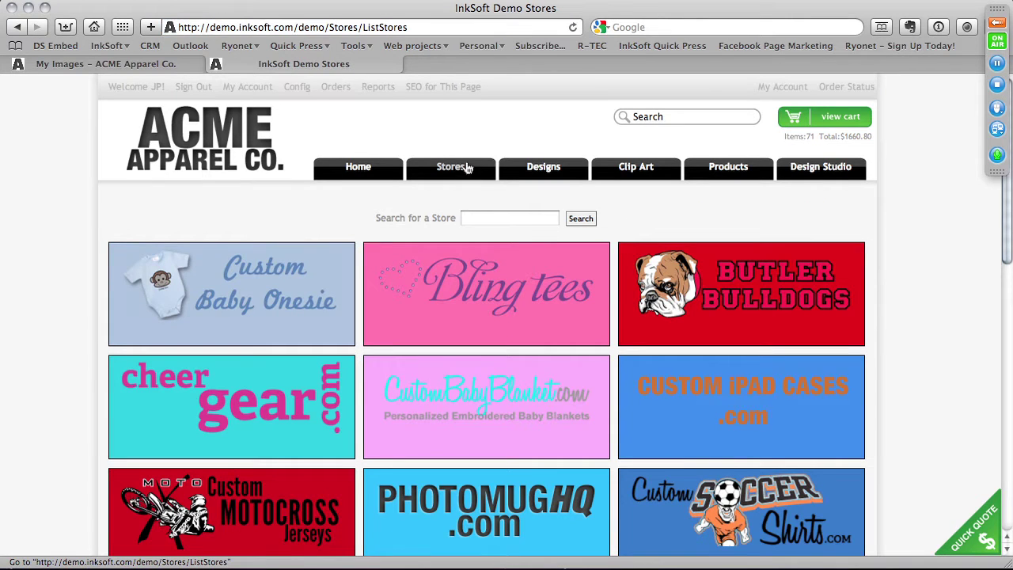
{"action": "left_click", "coordinate": [693, 271]}
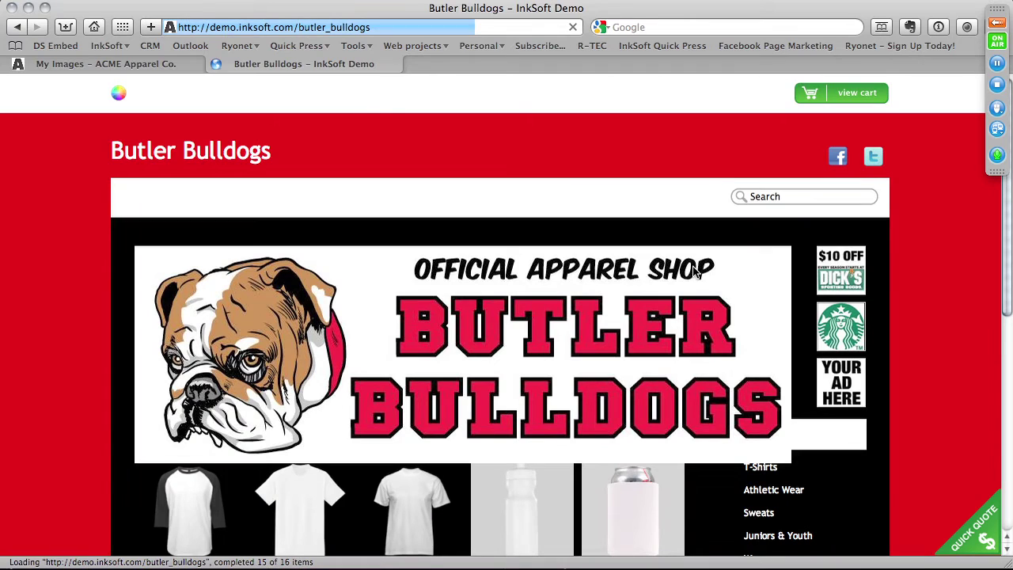
{"action": "scroll", "coordinate": [695, 272], "scroll_direction": "down", "scroll_amount": 5}
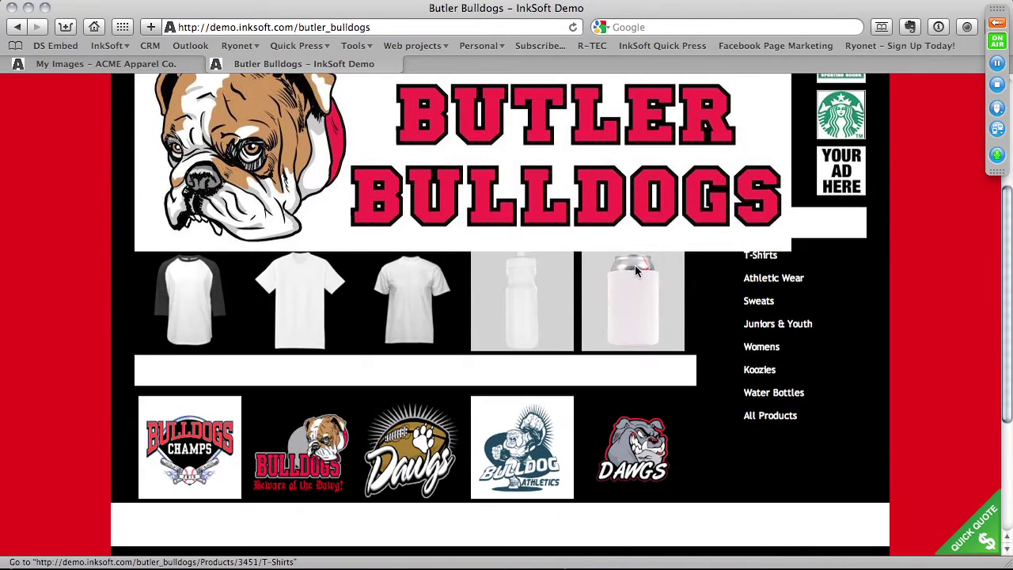
{"action": "scroll", "coordinate": [497, 232], "scroll_direction": "up", "scroll_amount": 5}
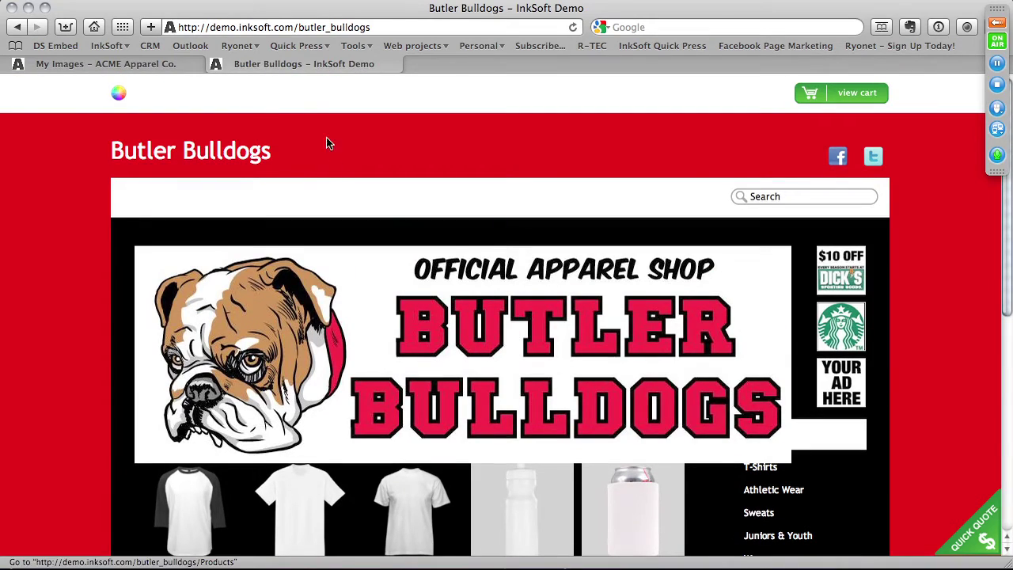
{"action": "left_click", "coordinate": [17, 27]}
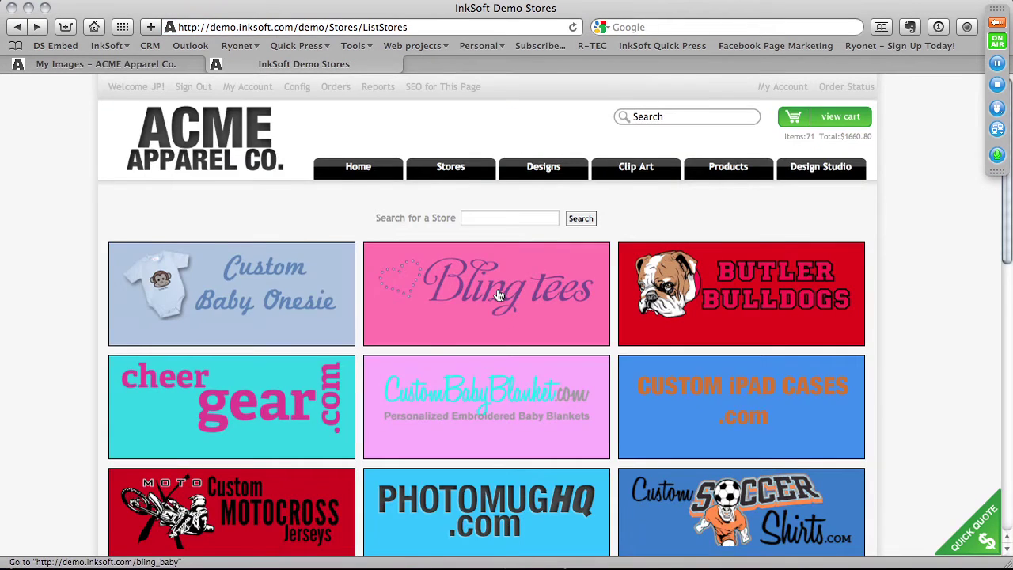
Open the Hillcrest Vikings store's clip art and view its own store category, comparing it with My Images
{"action": "scroll", "coordinate": [497, 295], "scroll_direction": "down", "scroll_amount": 3}
{"action": "left_click", "coordinate": [500, 503]}
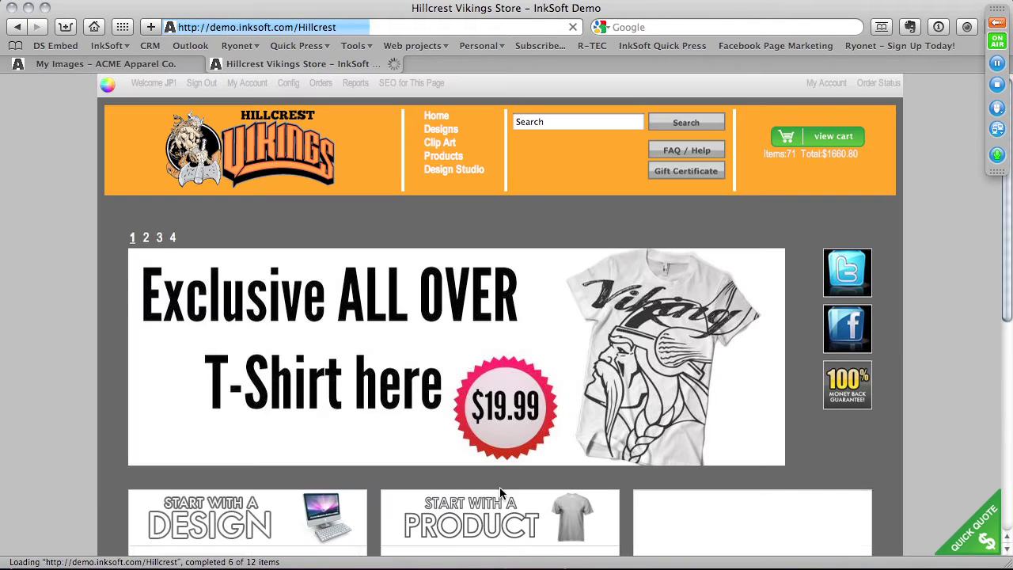
{"action": "left_click", "coordinate": [438, 146]}
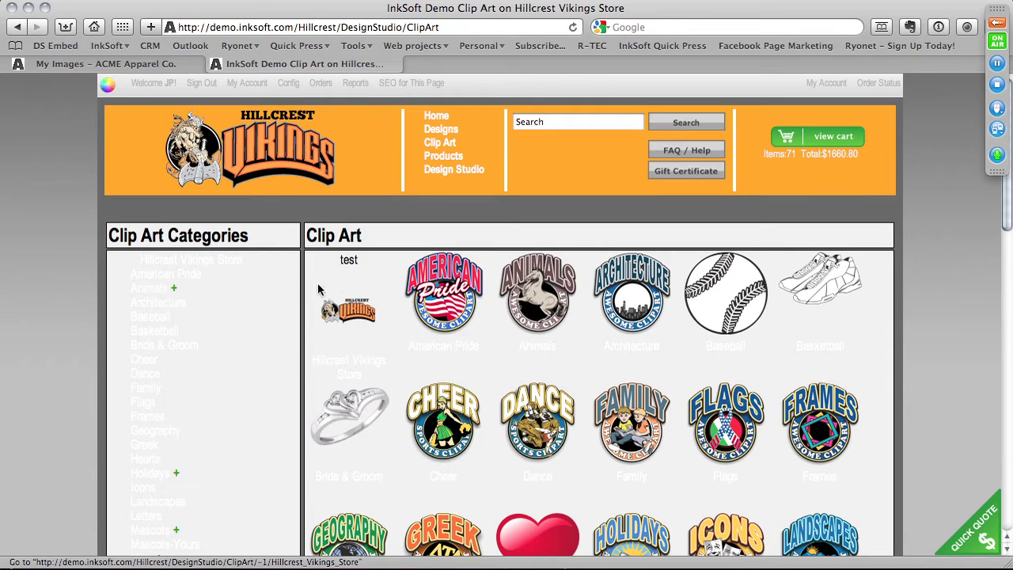
{"action": "left_click", "coordinate": [352, 315]}
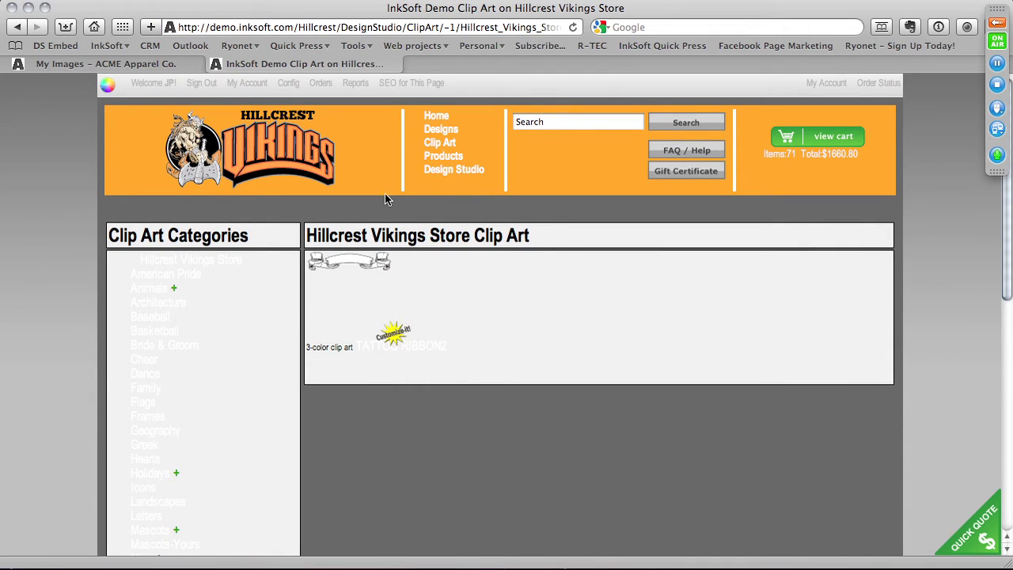
{"action": "left_click", "coordinate": [131, 65]}
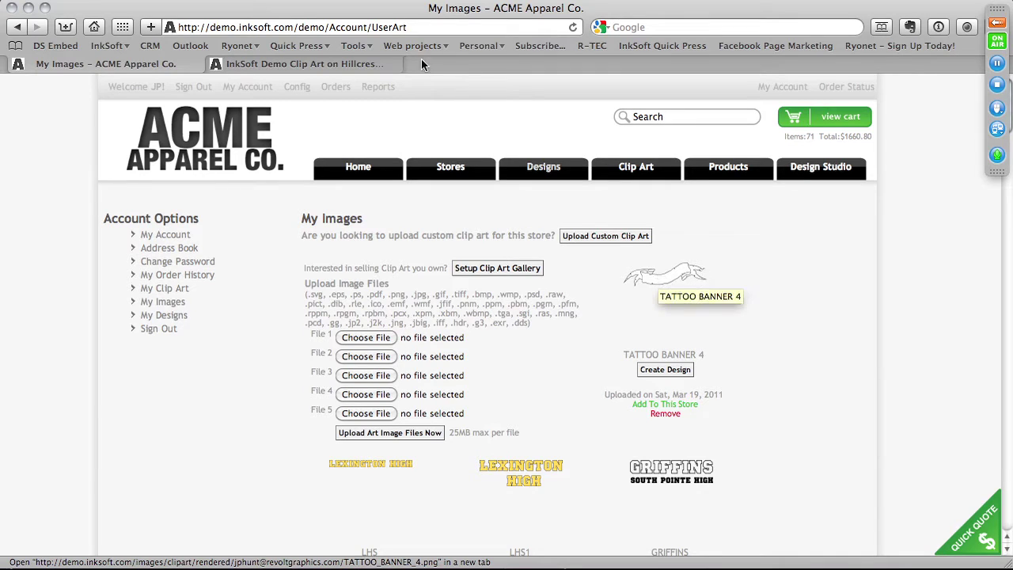
{"action": "left_click", "coordinate": [322, 67]}
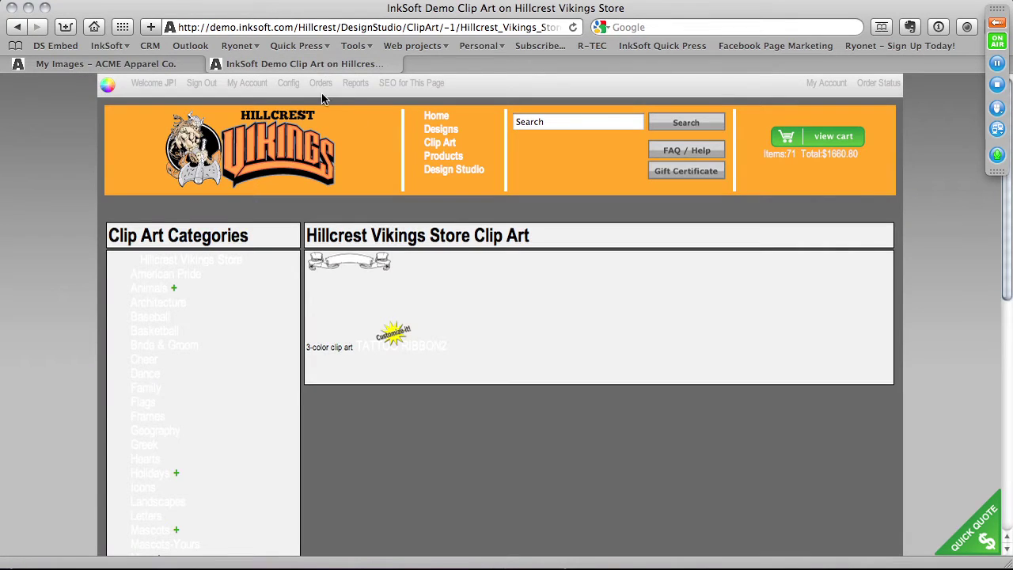
Open the Demo store's clip art and look through the custom art in the ACME Apparel Co. category
{"action": "left_click", "coordinate": [108, 45]}
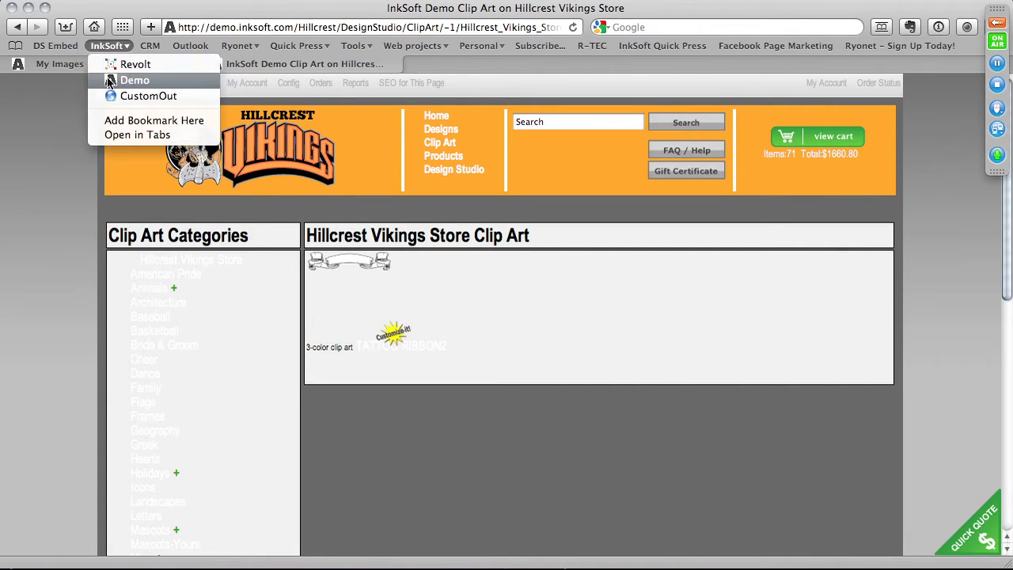
{"action": "left_click", "coordinate": [109, 82]}
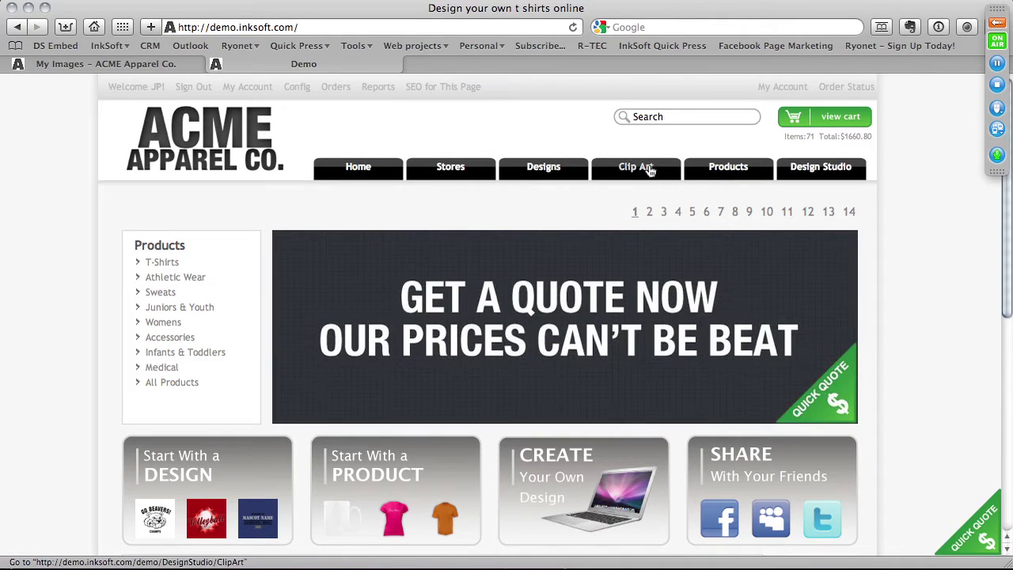
{"action": "left_click", "coordinate": [649, 168]}
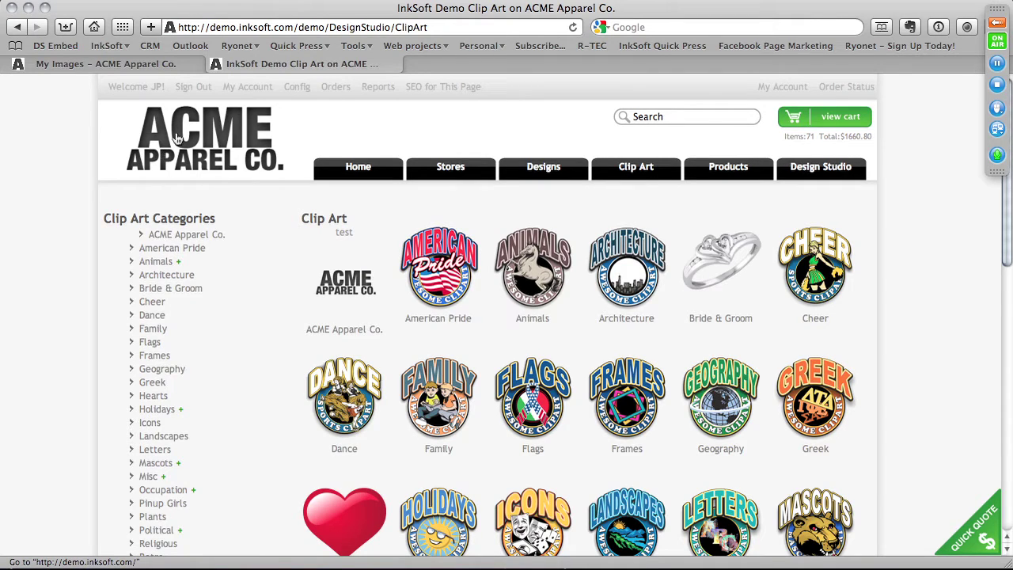
{"action": "left_click", "coordinate": [339, 283]}
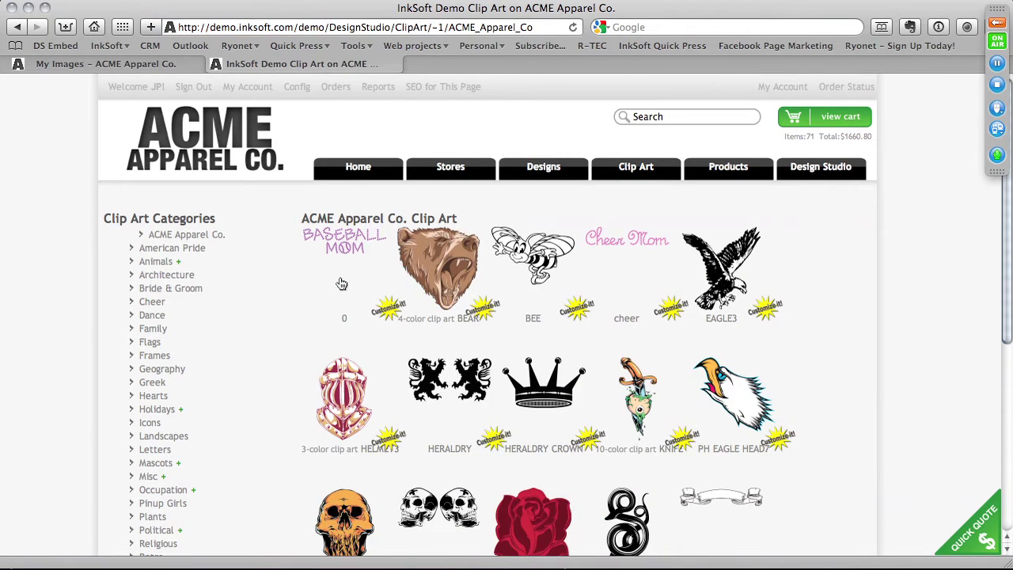
{"action": "scroll", "coordinate": [342, 284], "scroll_direction": "down", "scroll_amount": 8}
{"action": "scroll", "coordinate": [342, 283], "scroll_direction": "up", "scroll_amount": 4}
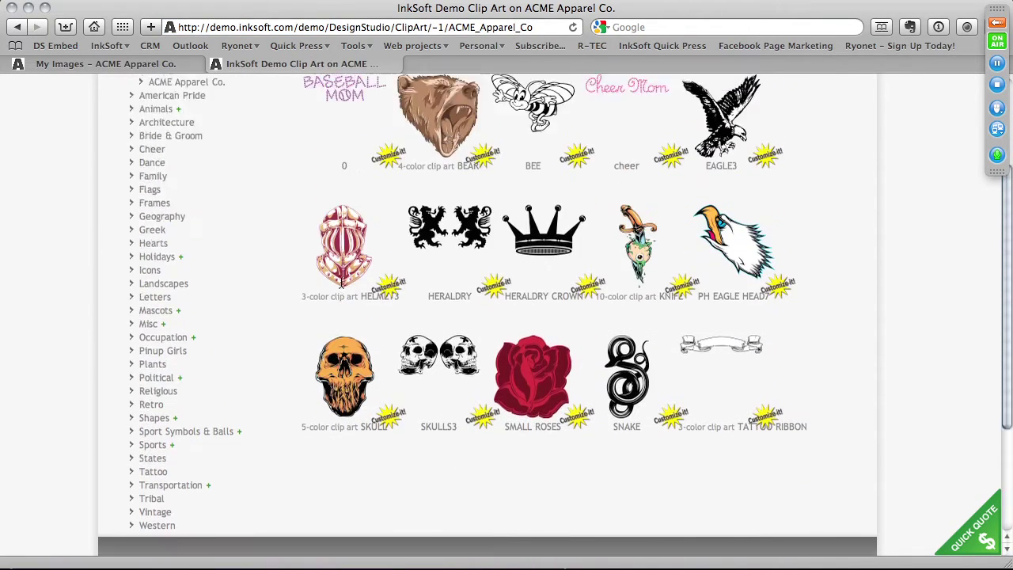
{"action": "scroll", "coordinate": [342, 283], "scroll_direction": "up", "scroll_amount": 4}
Add the TATTOO BANNER 4 image from My Images to the ACME Apparel Co. store's Design Studio
{"action": "left_click", "coordinate": [165, 66]}
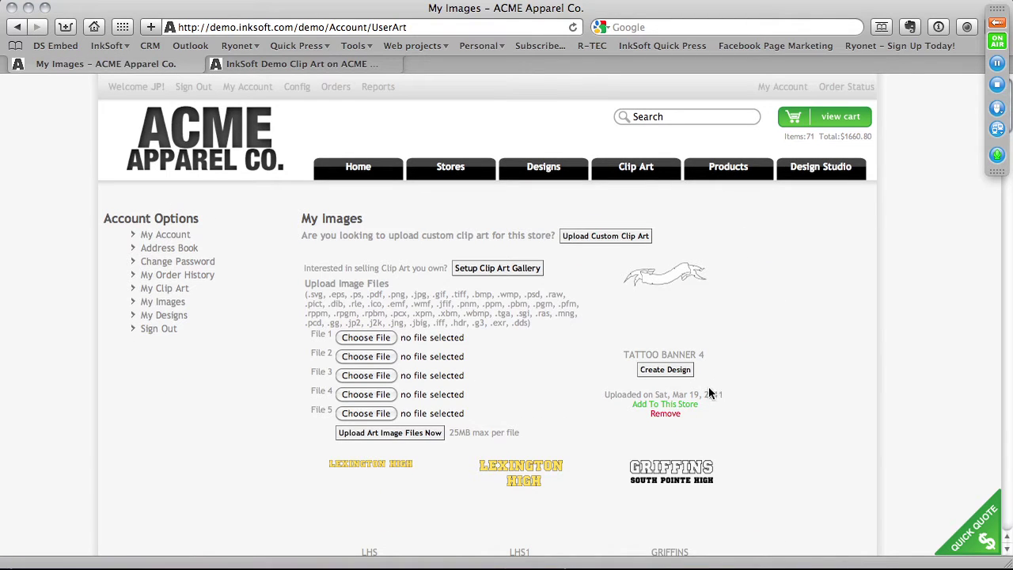
{"action": "left_click", "coordinate": [693, 403]}
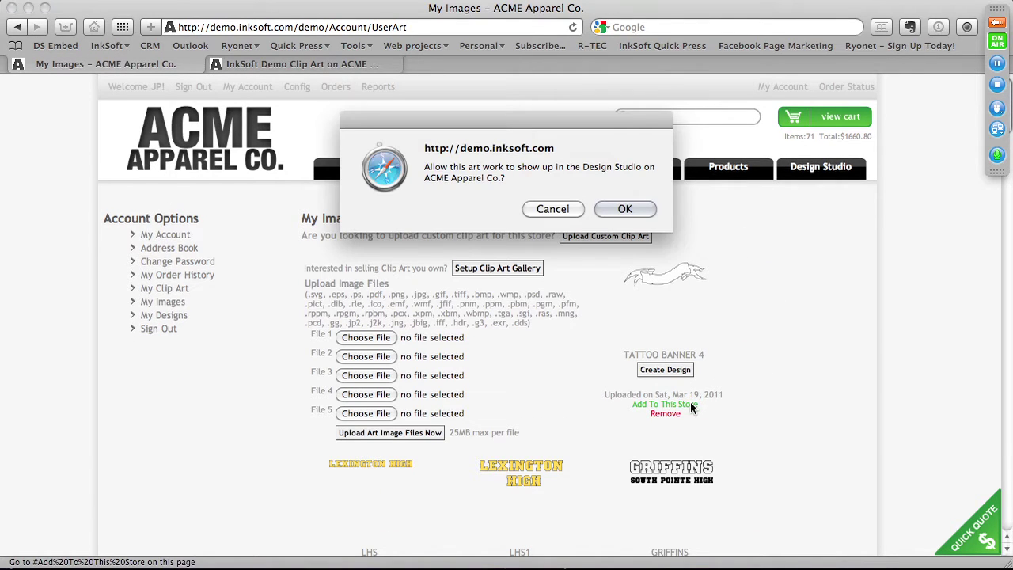
{"action": "left_click", "coordinate": [623, 211]}
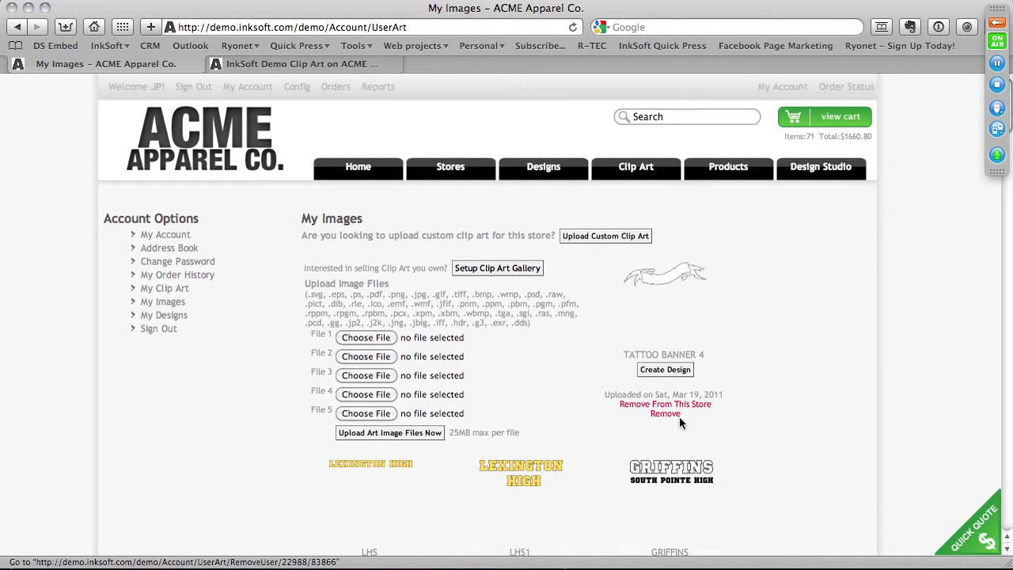
Reload the ACME Apparel Co. clip art category to check for the added TATTOO BANNER 4 image
{"action": "left_click", "coordinate": [353, 63]}
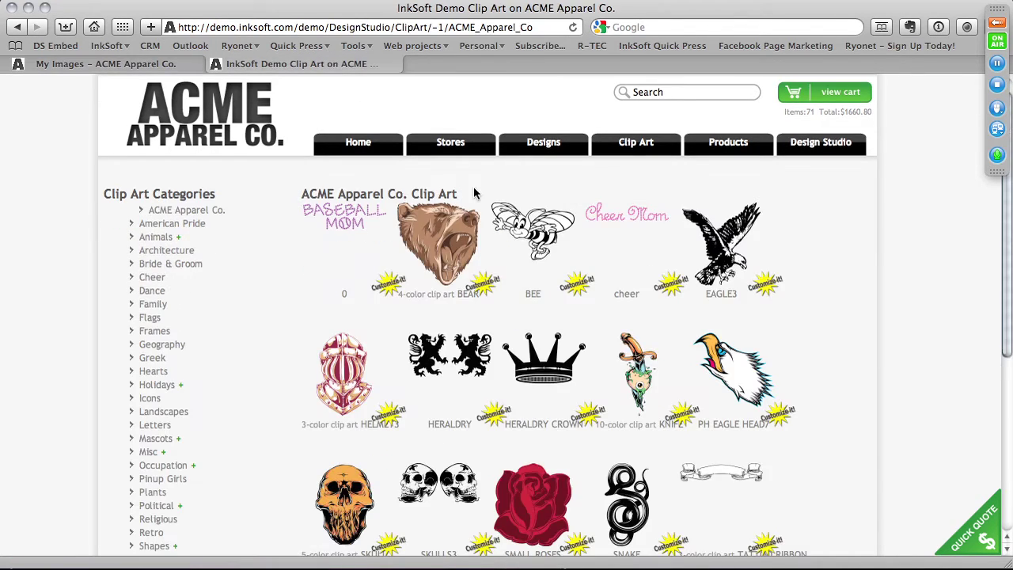
{"action": "left_click", "coordinate": [572, 28]}
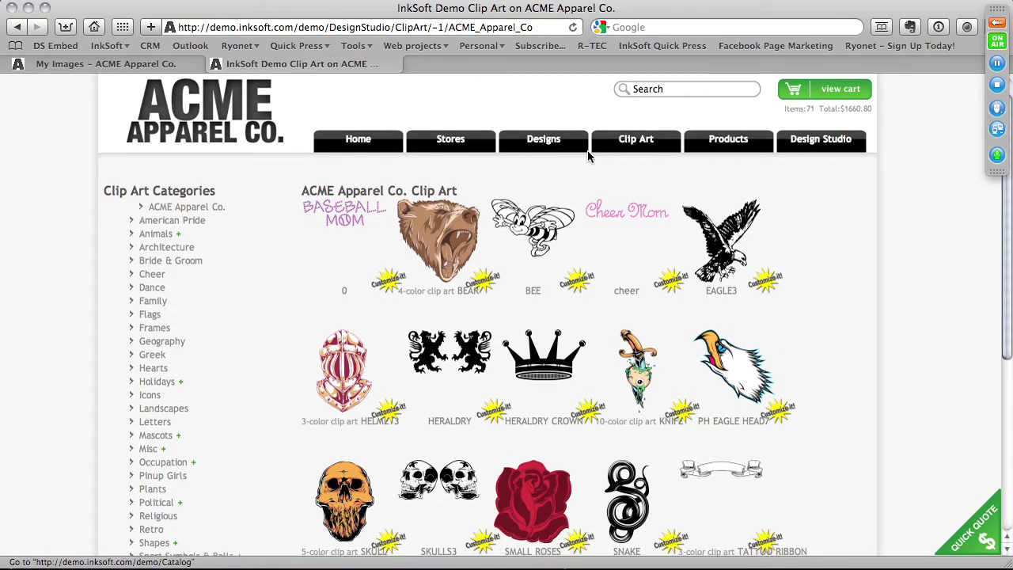
{"action": "left_click", "coordinate": [575, 28]}
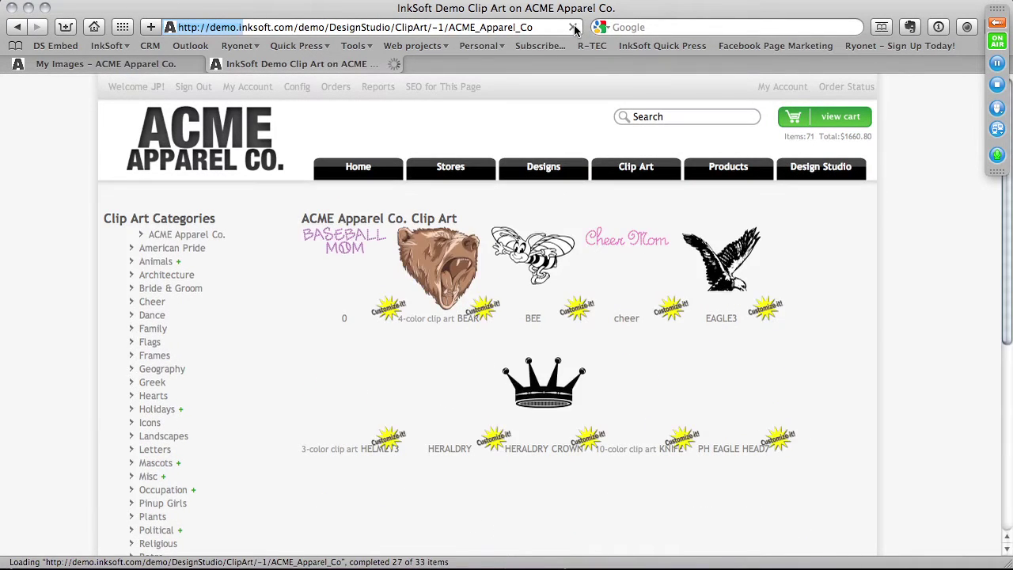
Review the ACME Apparel Co. clip art category and compare it with the images on the store's My Images page
{"action": "scroll", "coordinate": [631, 183], "scroll_direction": "down", "scroll_amount": 5}
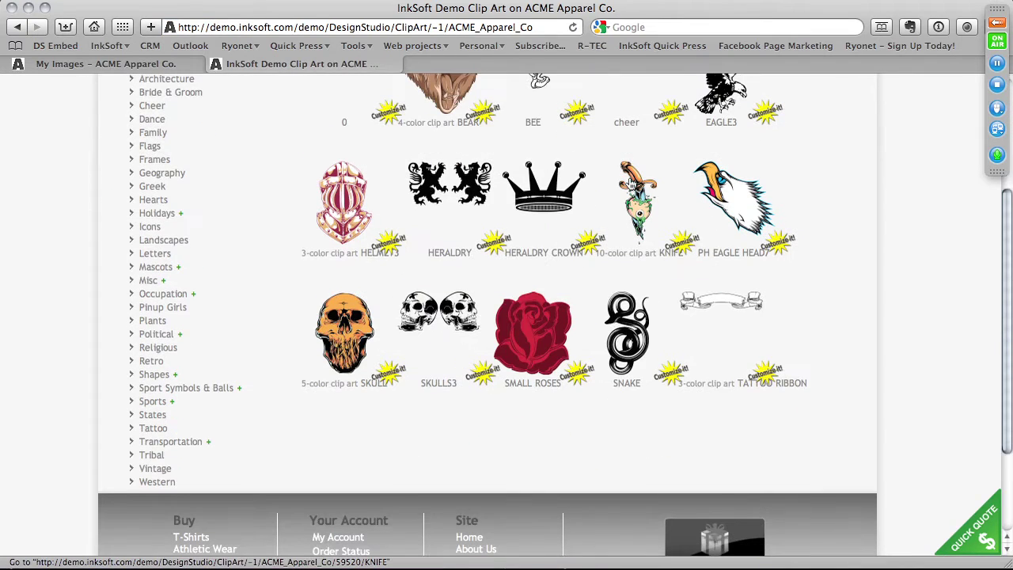
{"action": "scroll", "coordinate": [481, 283], "scroll_direction": "up", "scroll_amount": 5}
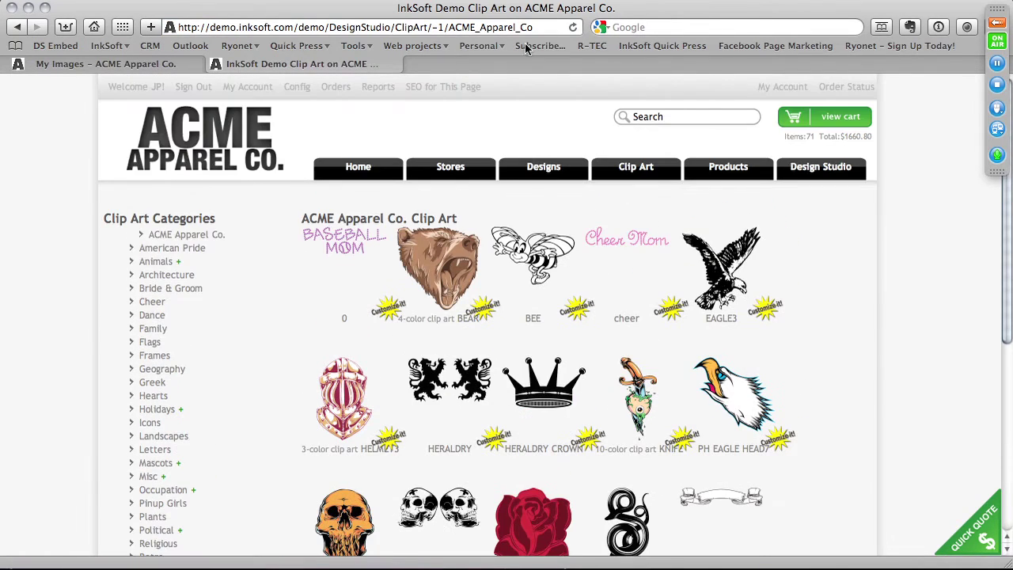
{"action": "left_click", "coordinate": [162, 62]}
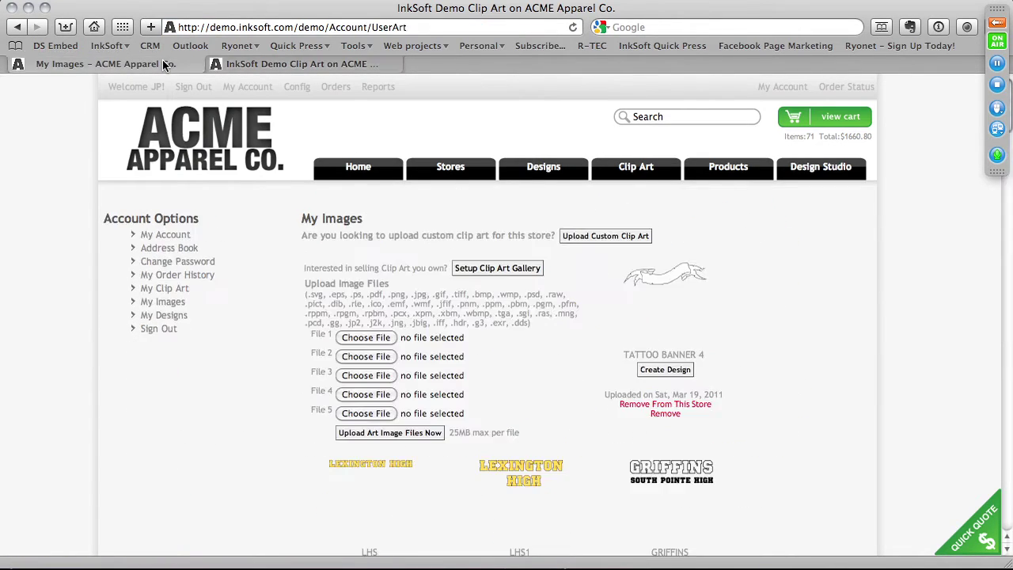
{"action": "scroll", "coordinate": [516, 281], "scroll_direction": "down", "scroll_amount": 2}
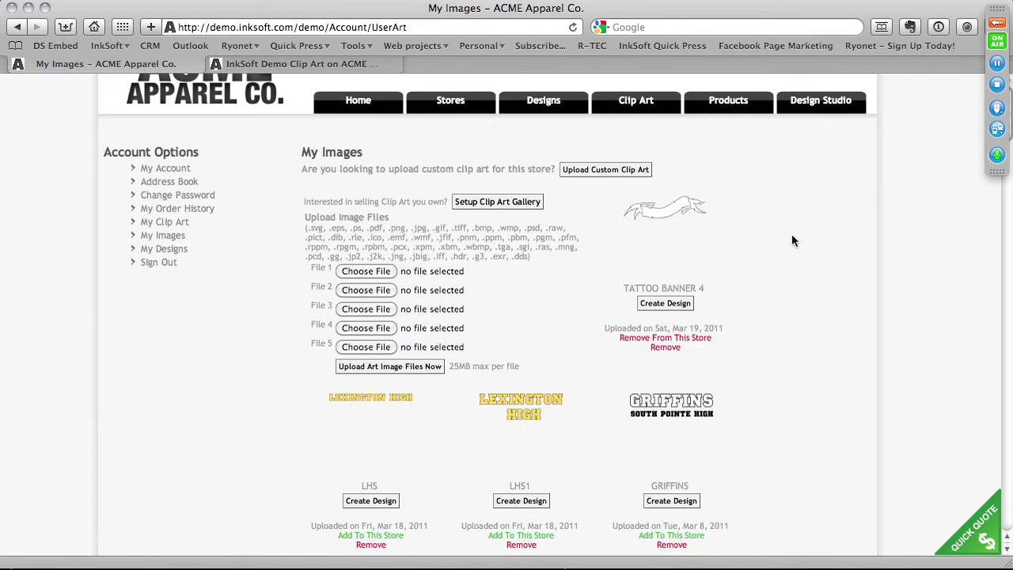
{"action": "scroll", "coordinate": [760, 269], "scroll_direction": "up", "scroll_amount": 2}
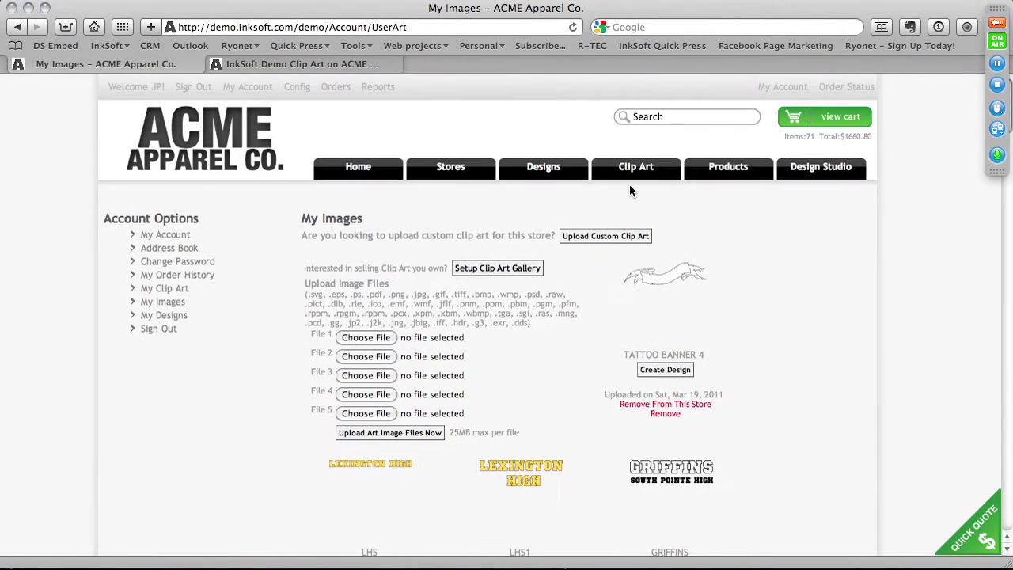
Open the Hillcrest Vikings store from the store list and go to its My Images page
{"action": "left_click", "coordinate": [437, 171]}
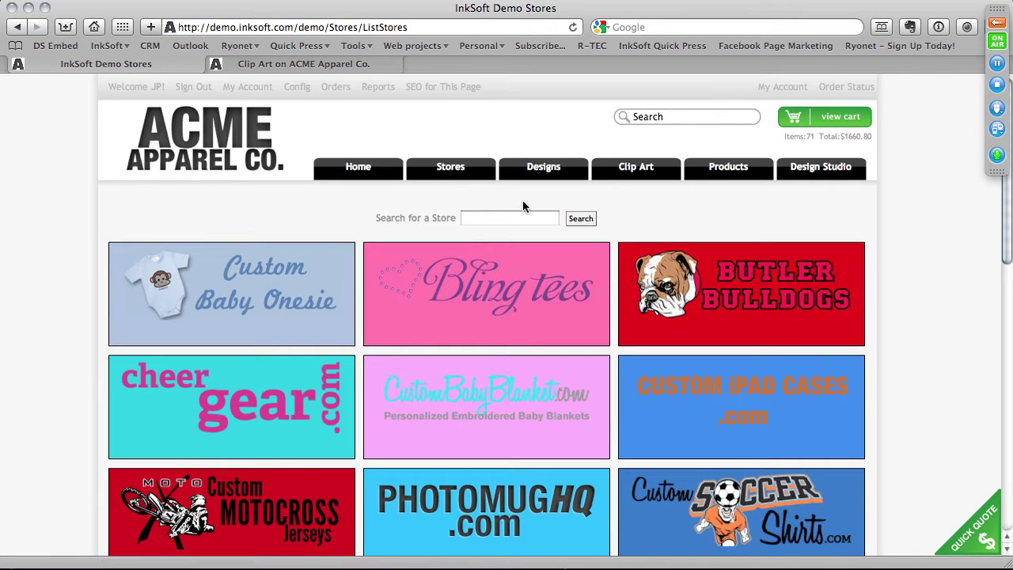
{"action": "scroll", "coordinate": [483, 436], "scroll_direction": "down", "scroll_amount": 6}
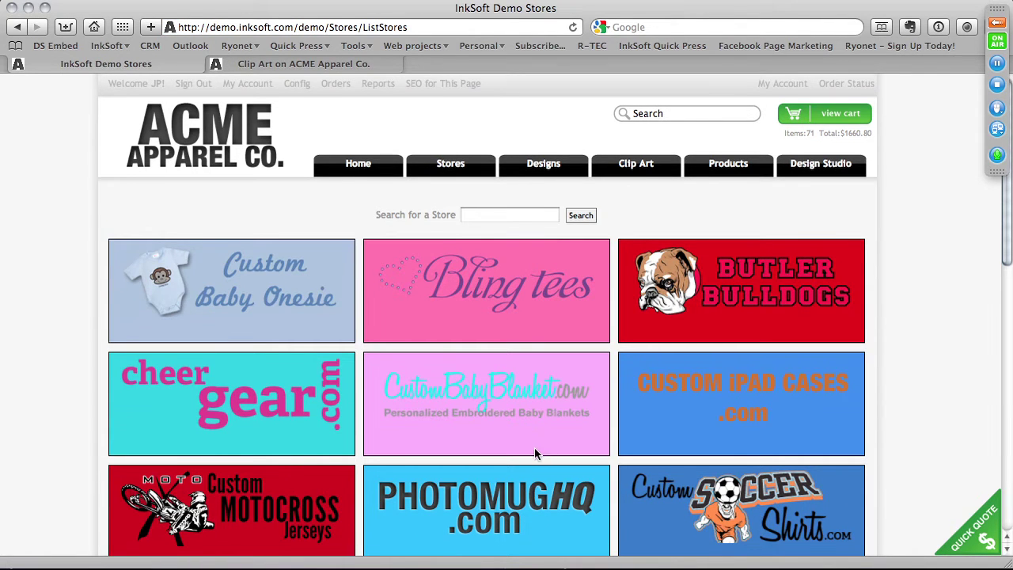
{"action": "left_click", "coordinate": [551, 407]}
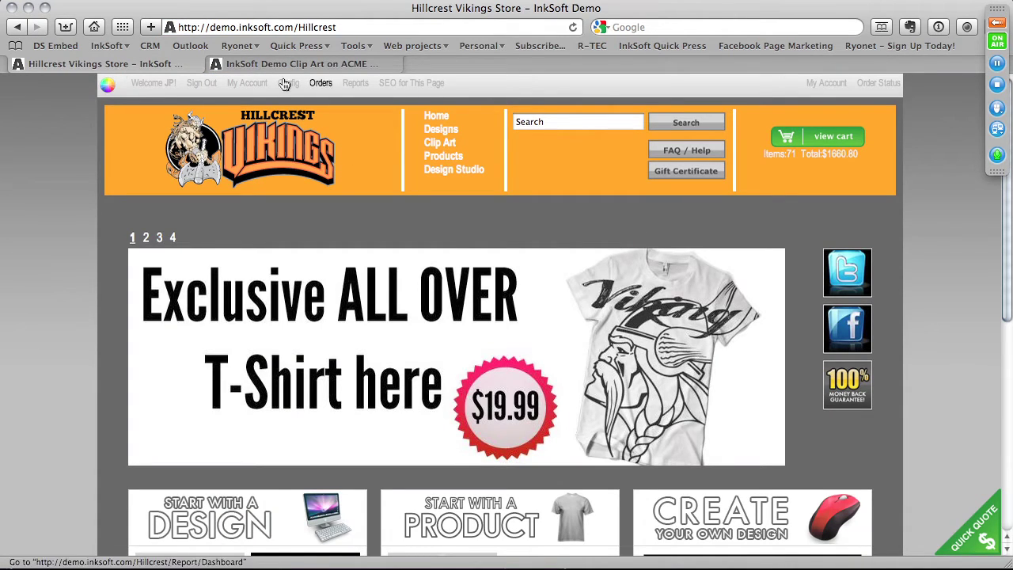
{"action": "left_click", "coordinate": [254, 85]}
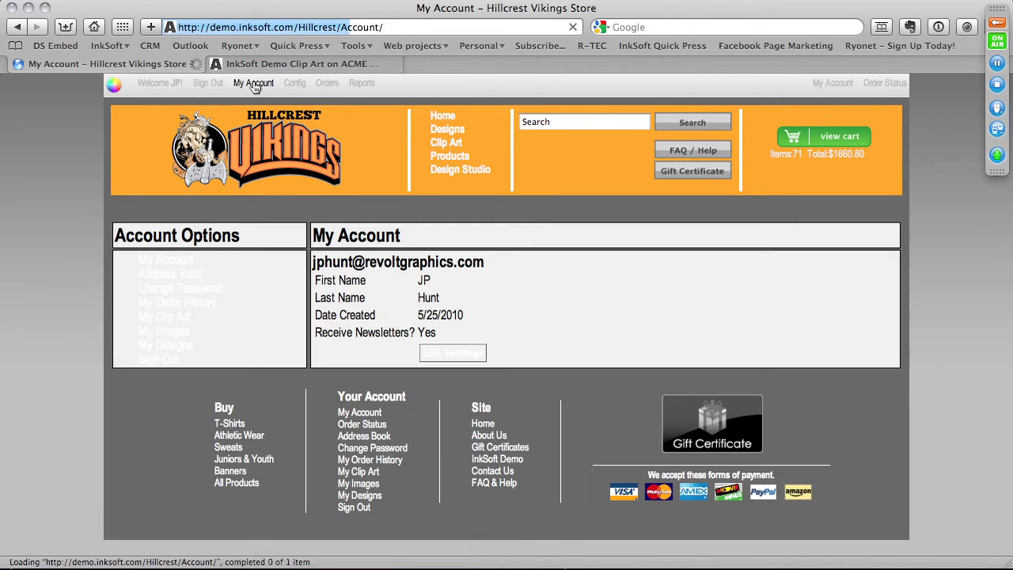
{"action": "left_click", "coordinate": [161, 333]}
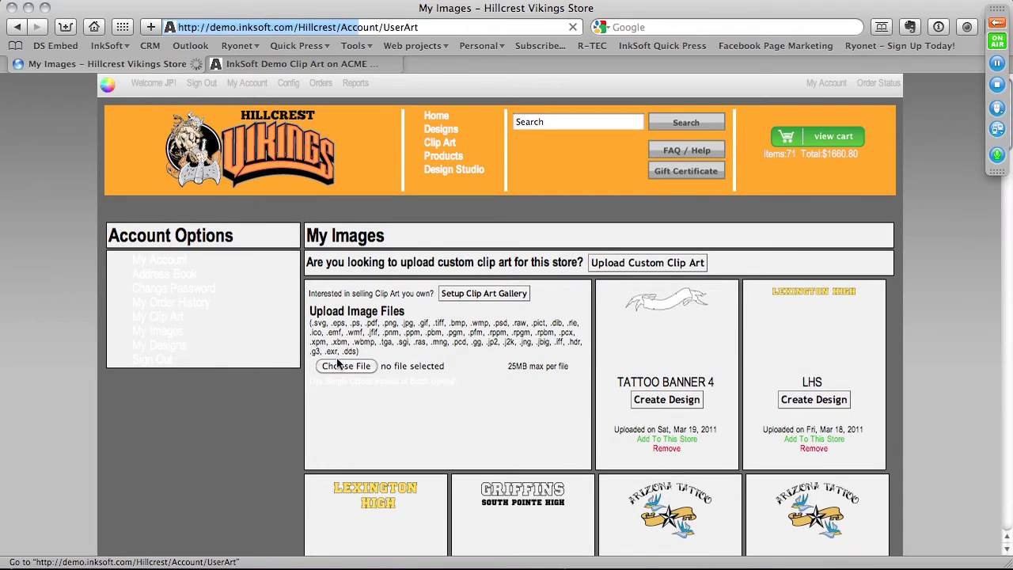
Look through all uploaded images on the Hillcrest Vikings My Images page and their add-to-store options
{"action": "scroll", "coordinate": [439, 369], "scroll_direction": "down", "scroll_amount": 2}
{"action": "scroll", "coordinate": [439, 370], "scroll_direction": "down", "scroll_amount": 1}
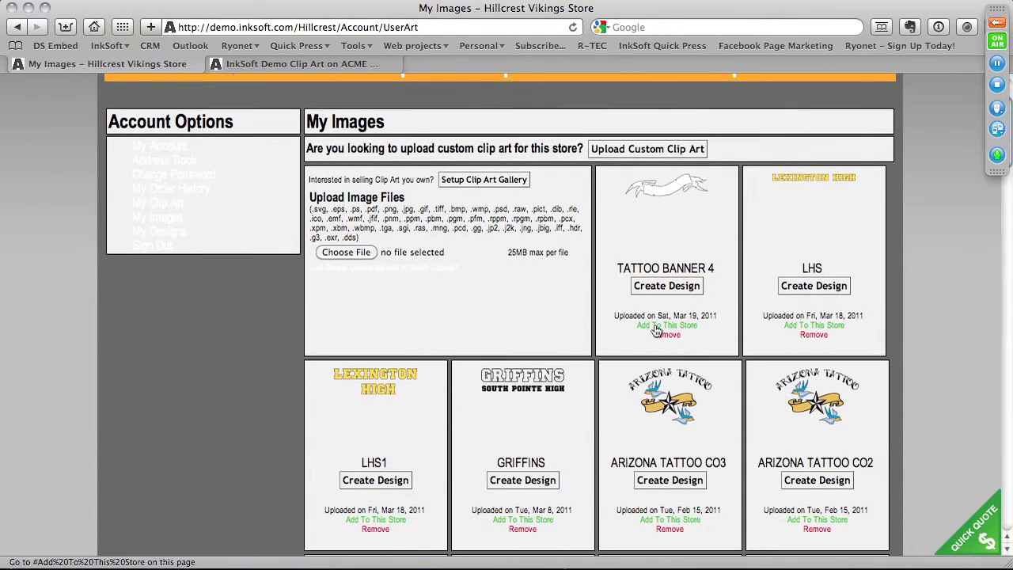
{"action": "scroll", "coordinate": [727, 392], "scroll_direction": "down", "scroll_amount": 15}
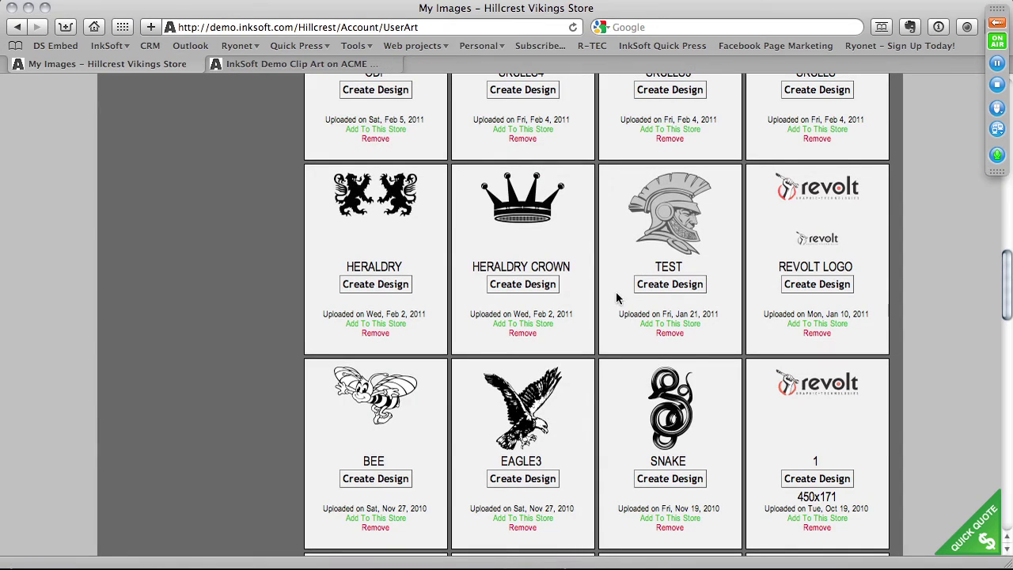
{"action": "scroll", "coordinate": [617, 298], "scroll_direction": "down", "scroll_amount": 12}
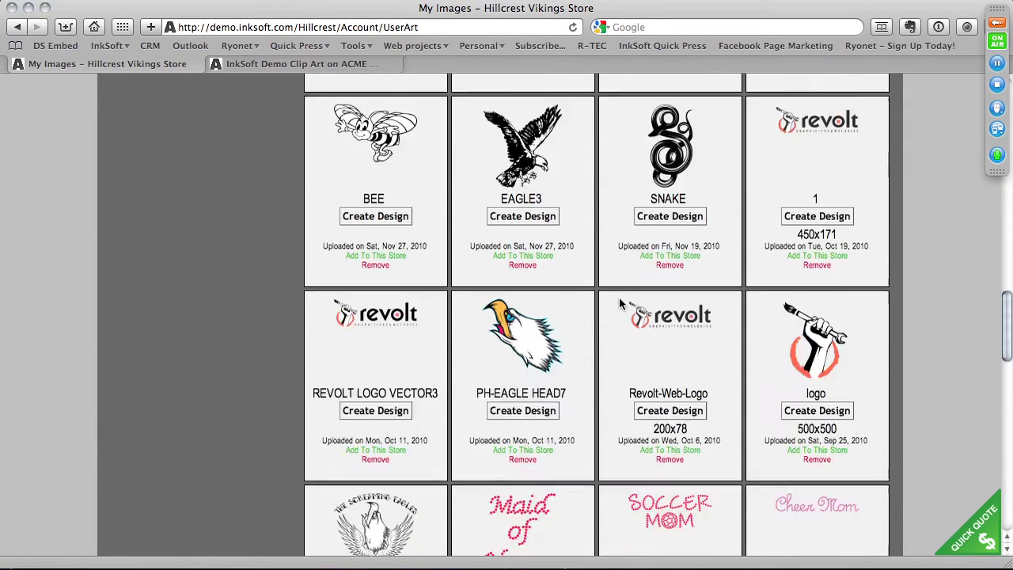
{"action": "scroll", "coordinate": [619, 298], "scroll_direction": "down", "scroll_amount": 5}
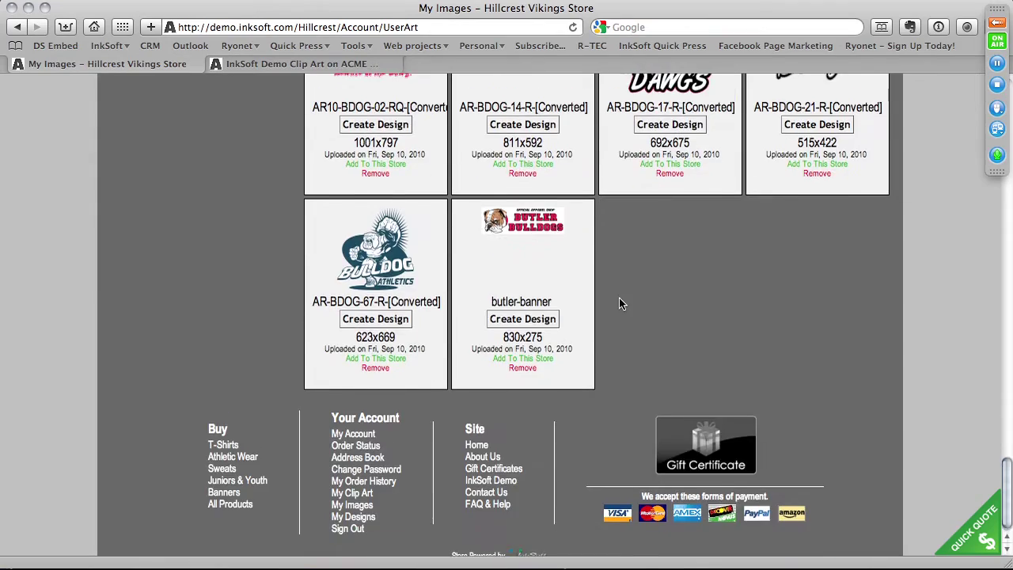
{"action": "scroll", "coordinate": [619, 297], "scroll_direction": "up", "scroll_amount": 20}
{"action": "scroll", "coordinate": [622, 303], "scroll_direction": "down", "scroll_amount": 3}
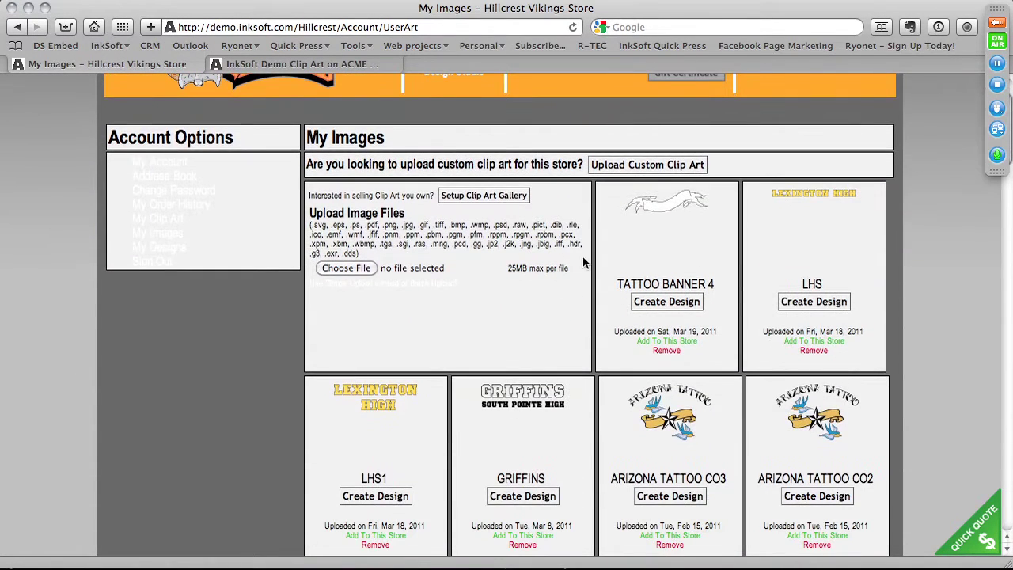
{"action": "scroll", "coordinate": [446, 233], "scroll_direction": "up", "scroll_amount": 4}
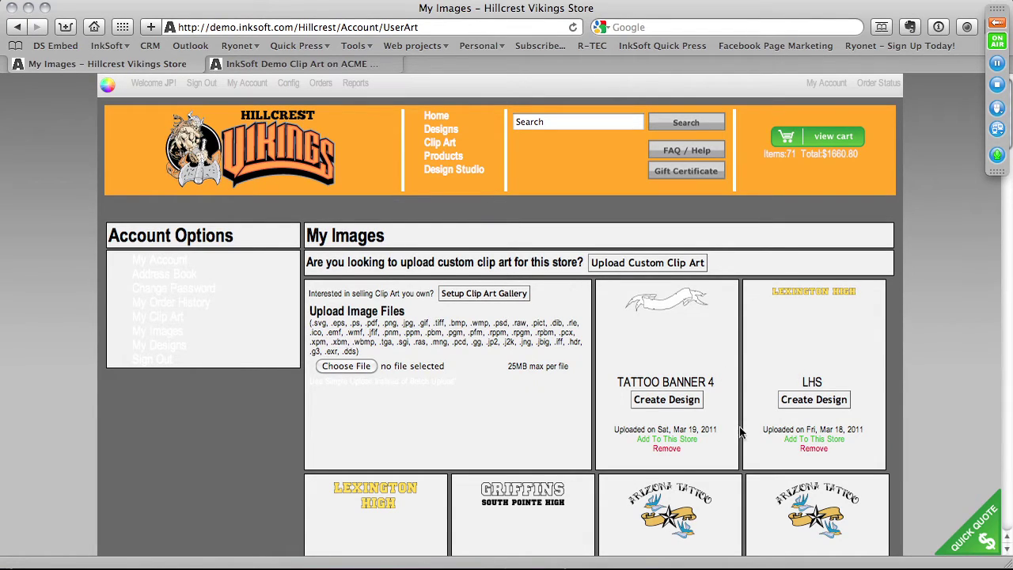
Add the TATTOO BANNER 4 image to the Hillcrest Vikings store and check its entry in My Images
{"action": "left_click", "coordinate": [686, 440]}
{"action": "left_click", "coordinate": [632, 215]}
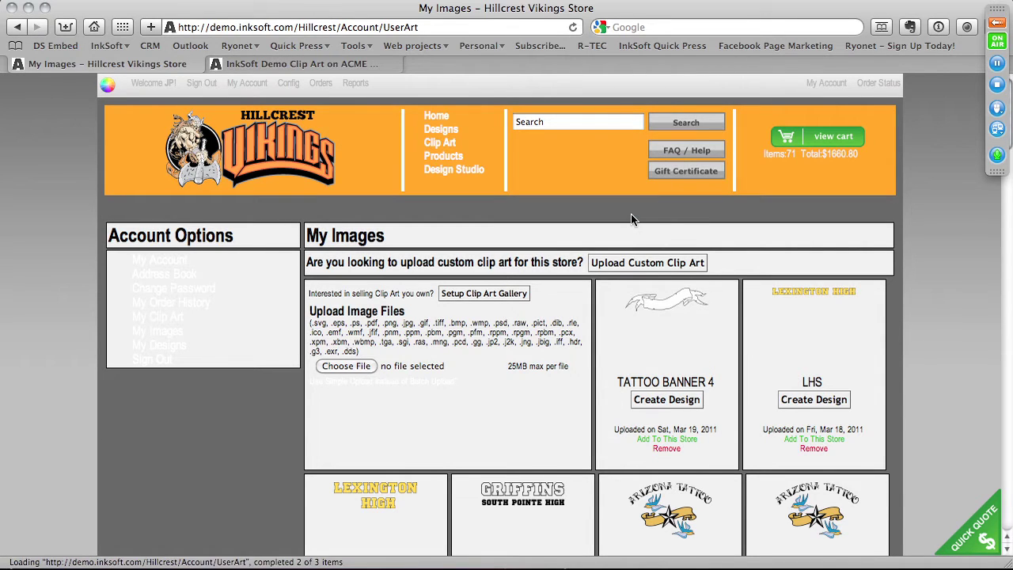
{"action": "scroll", "coordinate": [621, 253], "scroll_direction": "down", "scroll_amount": 5}
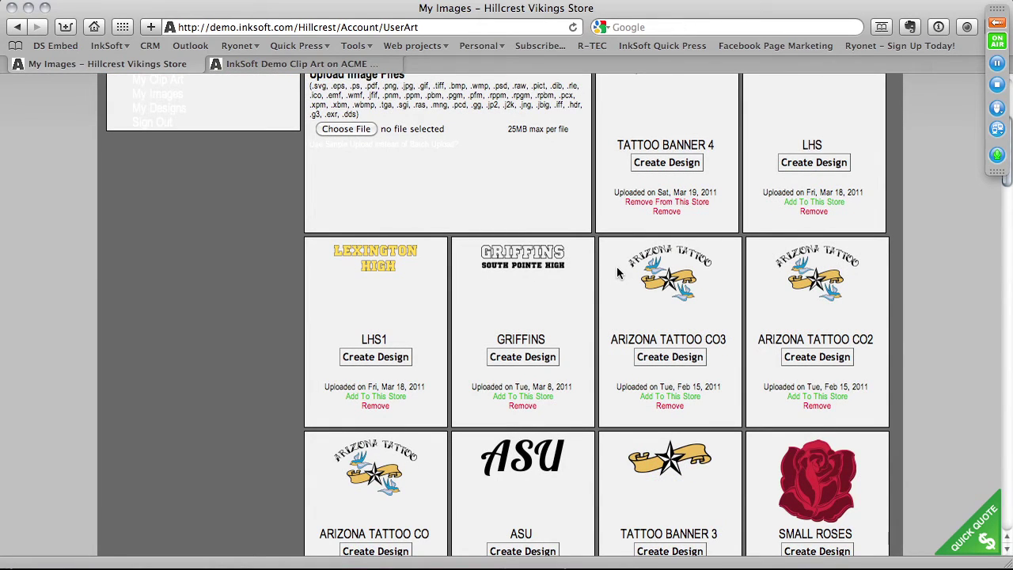
{"action": "scroll", "coordinate": [617, 266], "scroll_direction": "up", "scroll_amount": 5}
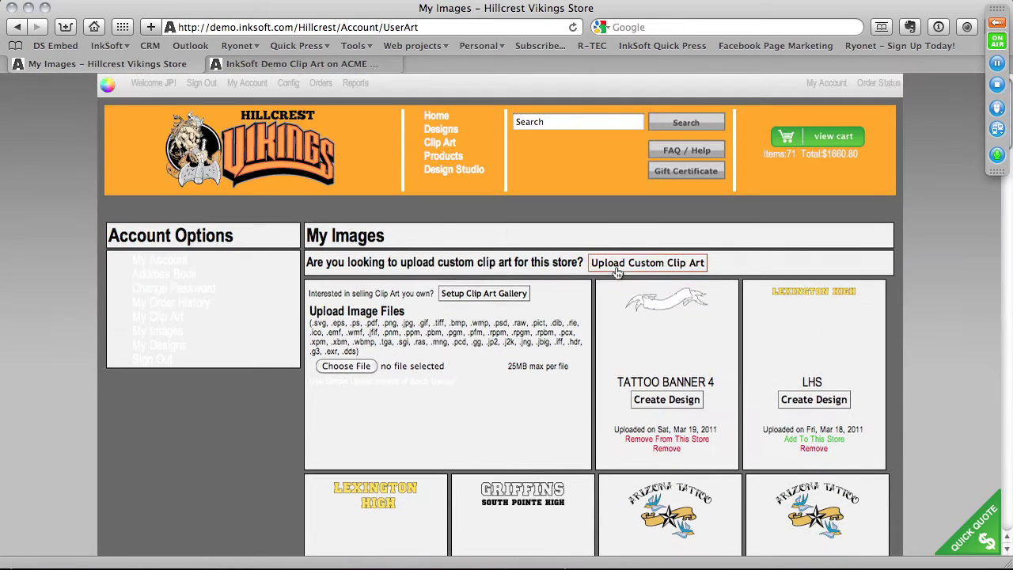
Open the Hillcrest Vikings Store clip art category and reload it to check for the added TATTOO BANNER 4 image
{"action": "left_click", "coordinate": [442, 147]}
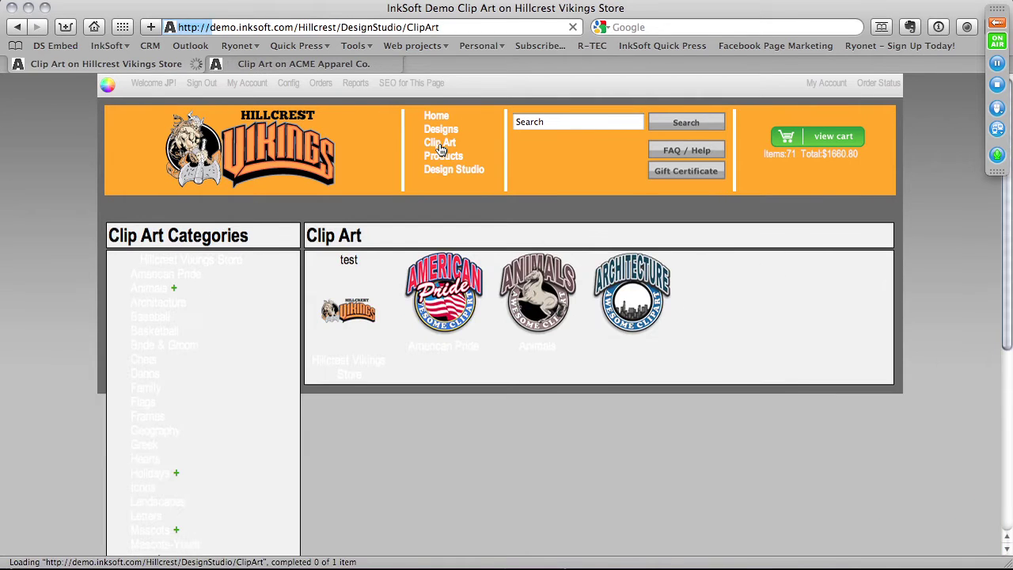
{"action": "left_click", "coordinate": [354, 314]}
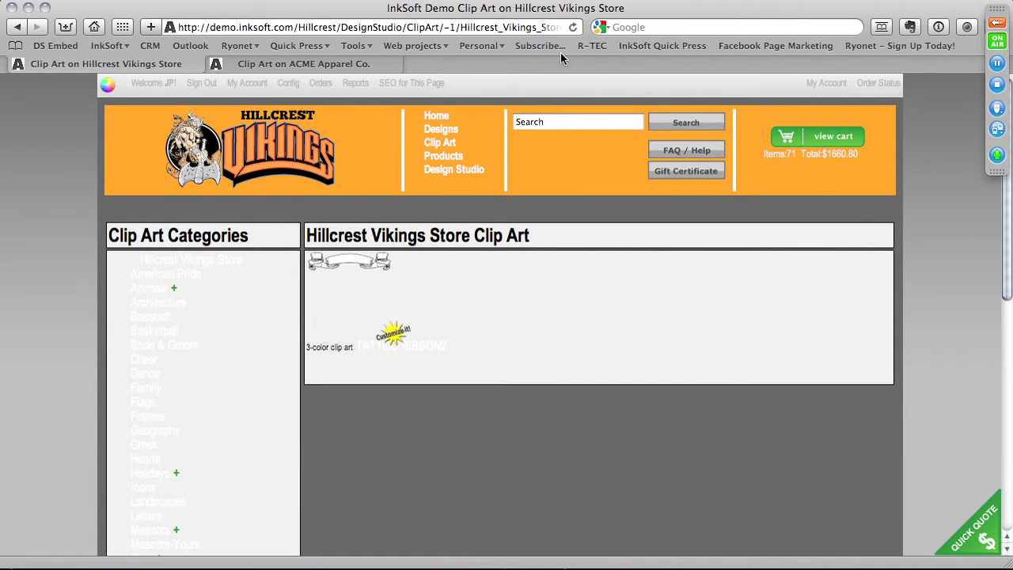
{"action": "left_click", "coordinate": [573, 27]}
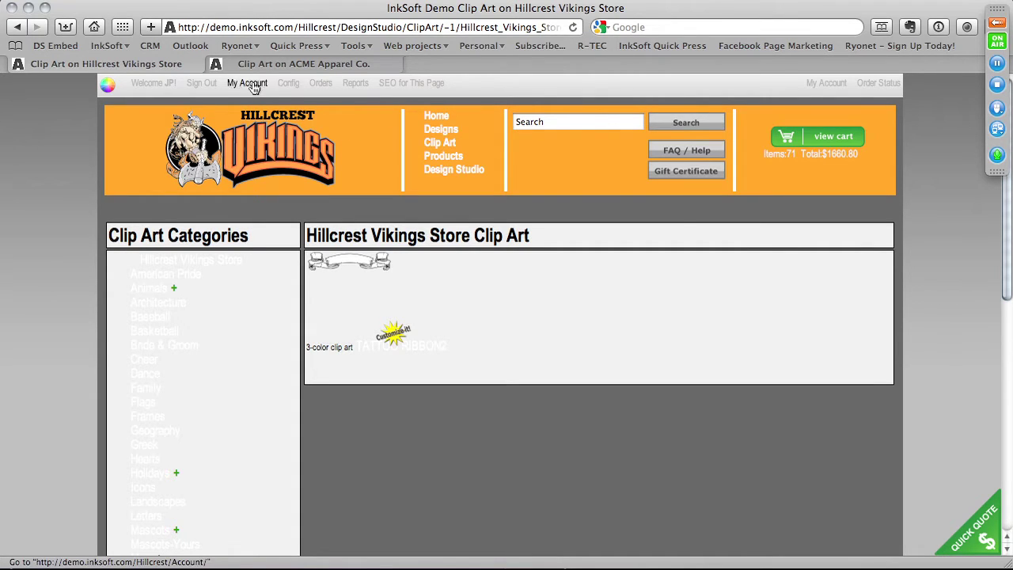
Return to the Hillcrest Vikings My Images page and create a design from the TATTOO RIBBON 2 image
{"action": "left_click", "coordinate": [287, 84]}
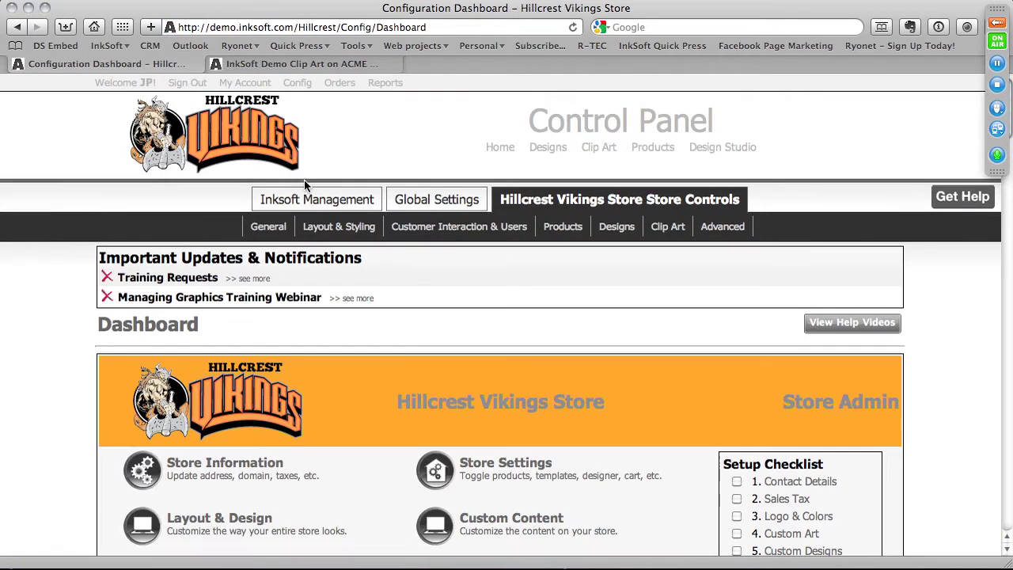
{"action": "left_click", "coordinate": [248, 84]}
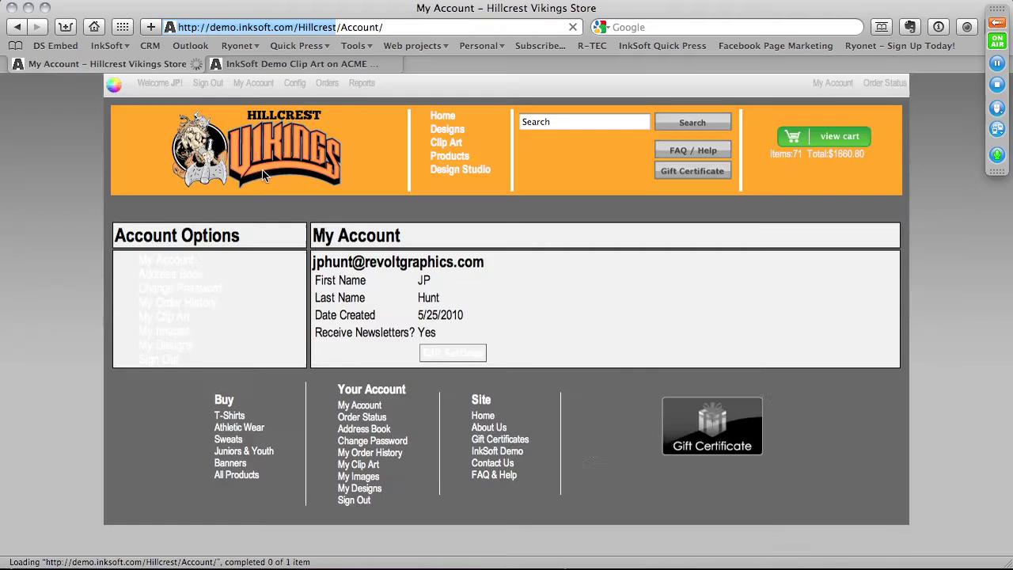
{"action": "left_click", "coordinate": [178, 337]}
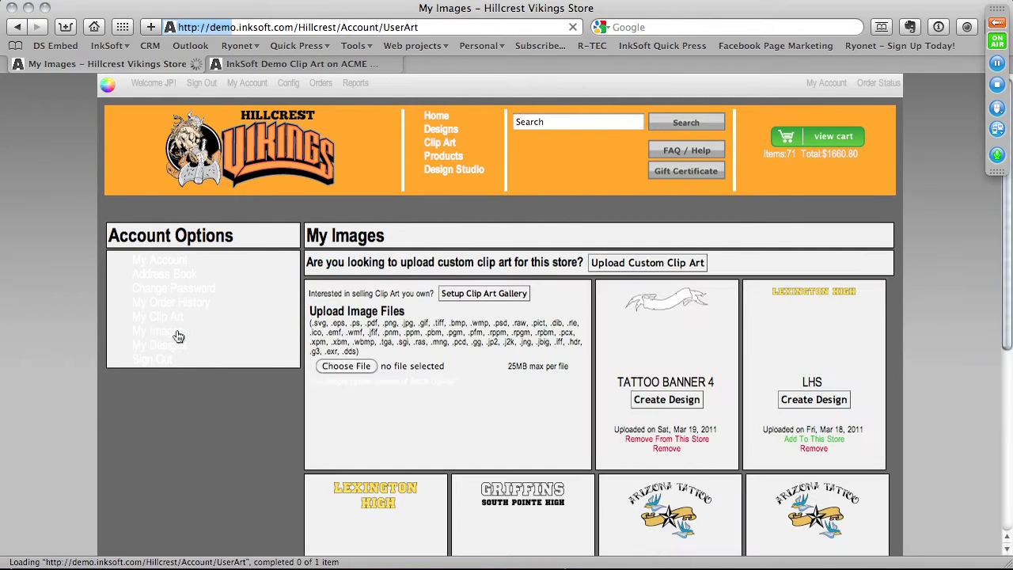
{"action": "scroll", "coordinate": [736, 410], "scroll_direction": "down", "scroll_amount": 5}
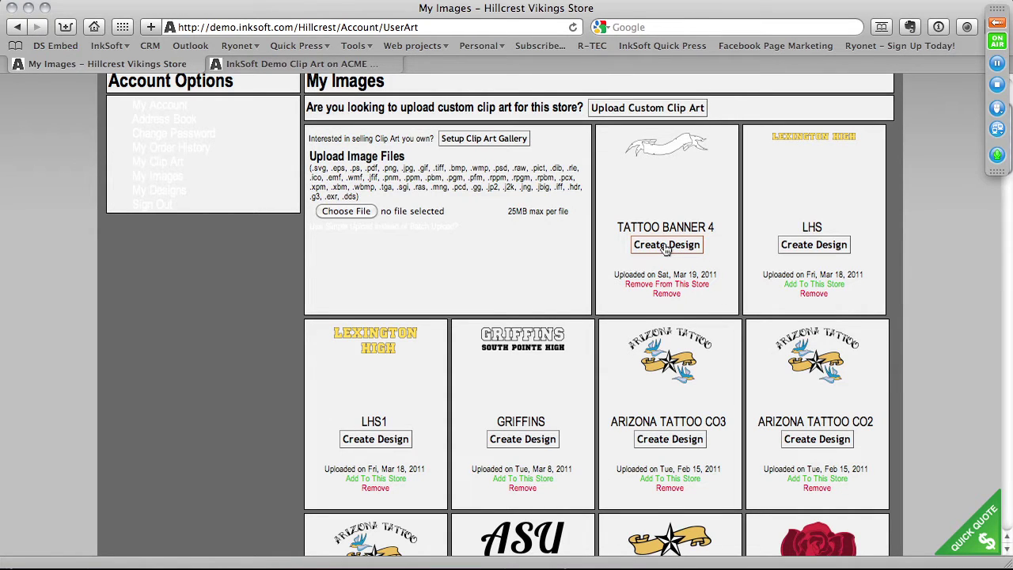
{"action": "scroll", "coordinate": [667, 248], "scroll_direction": "down", "scroll_amount": 3}
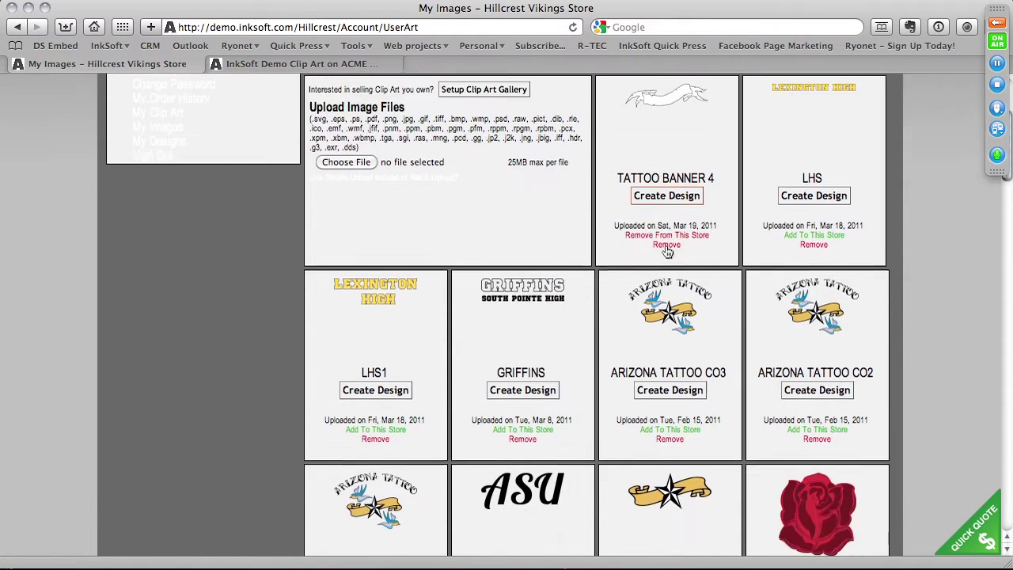
{"action": "scroll", "coordinate": [669, 250], "scroll_direction": "down", "scroll_amount": 3}
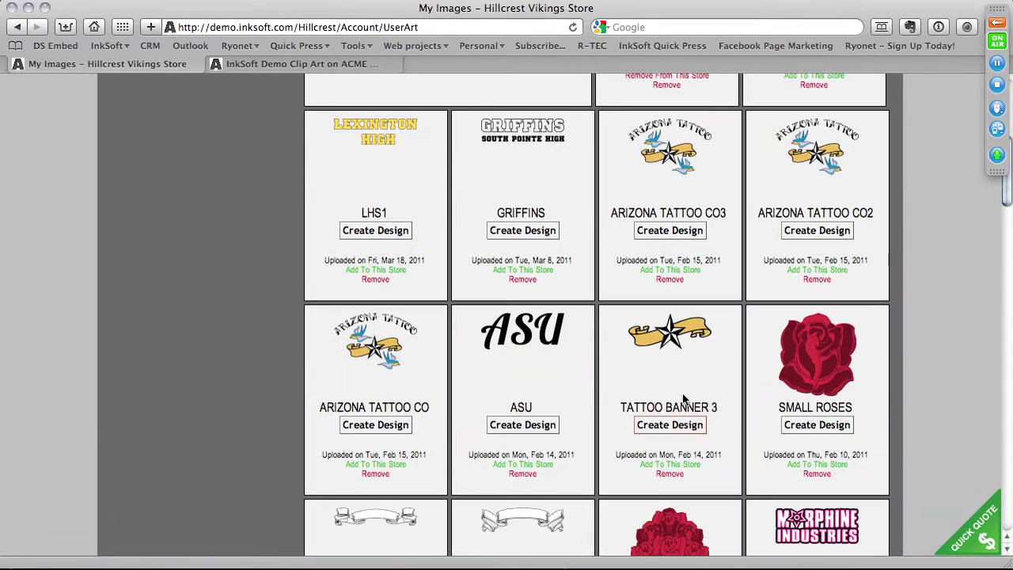
{"action": "scroll", "coordinate": [679, 375], "scroll_direction": "down", "scroll_amount": 3}
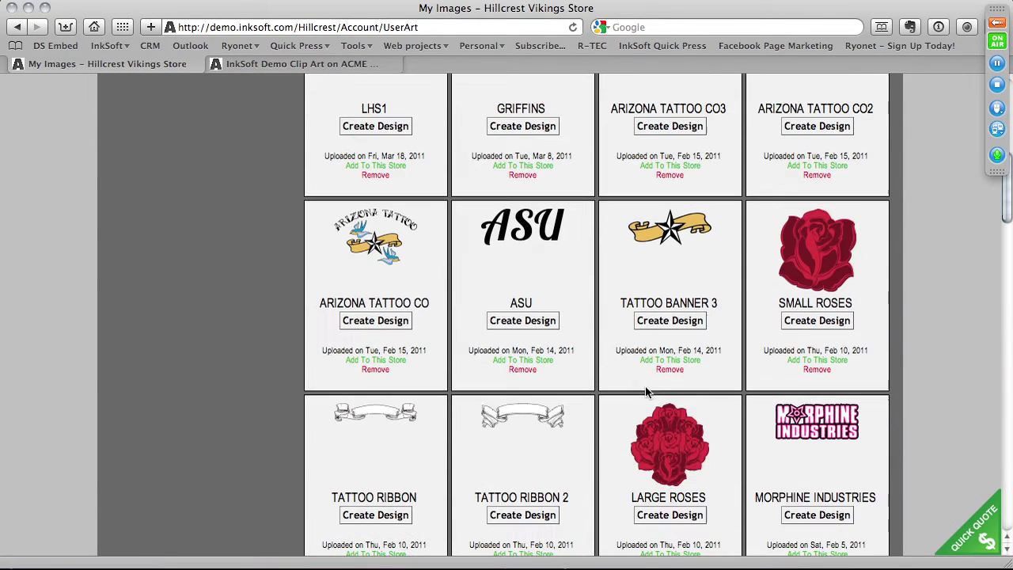
{"action": "left_click", "coordinate": [549, 516]}
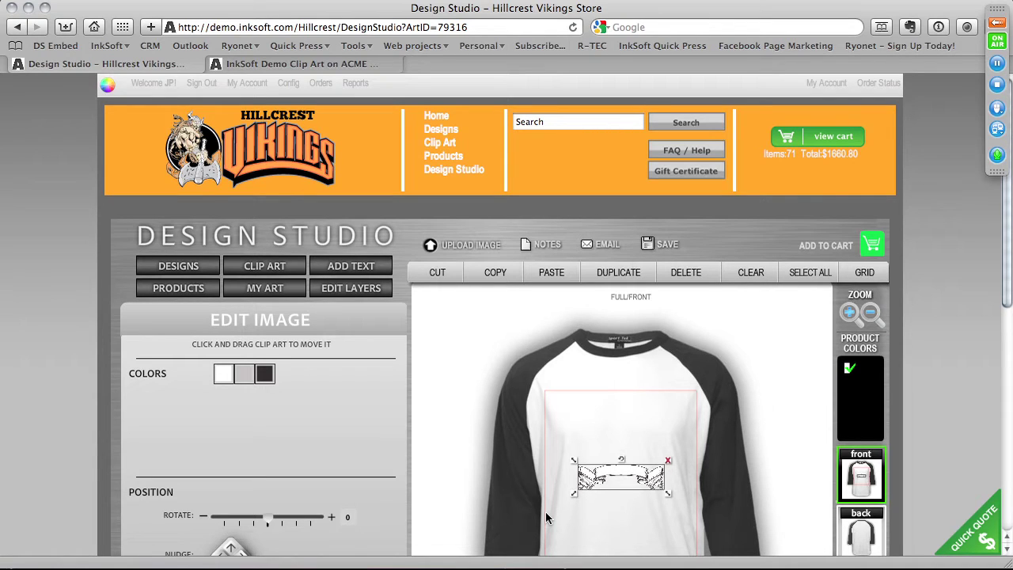
Enlarge the ribbon art to most of the print area's width and place it across the shirt's upper chest
{"action": "left_click", "coordinate": [850, 313]}
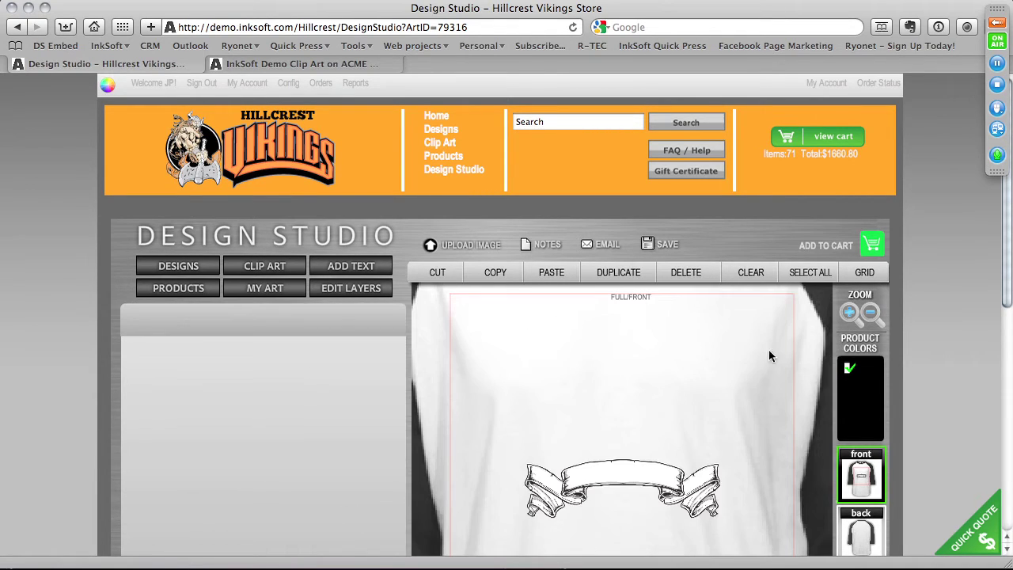
{"action": "scroll", "coordinate": [768, 349], "scroll_direction": "down", "scroll_amount": 1}
{"action": "left_click_drag", "start_coordinate": [648, 410], "coordinate": [645, 351]}
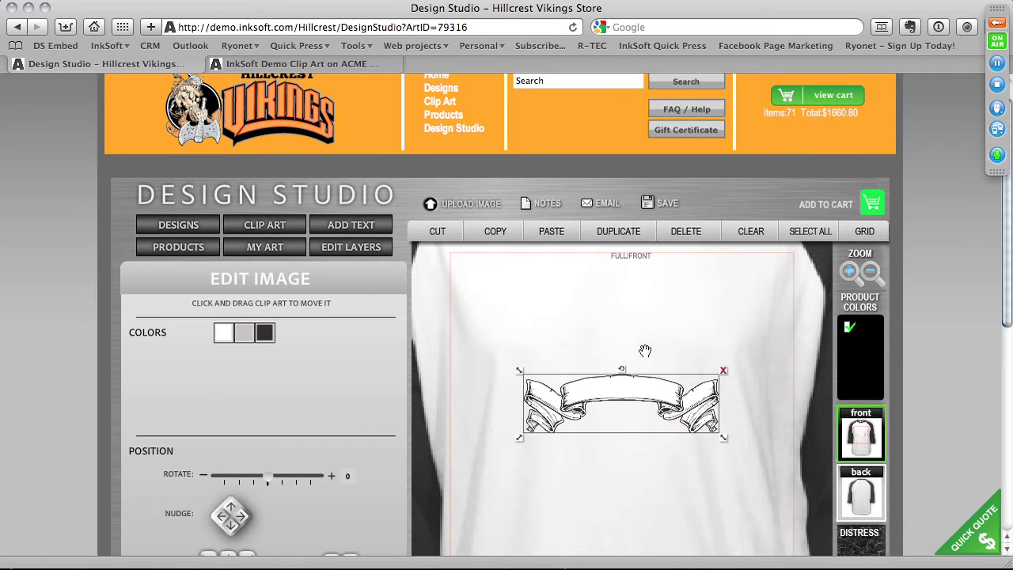
{"action": "left_click_drag", "start_coordinate": [719, 391], "coordinate": [789, 413]}
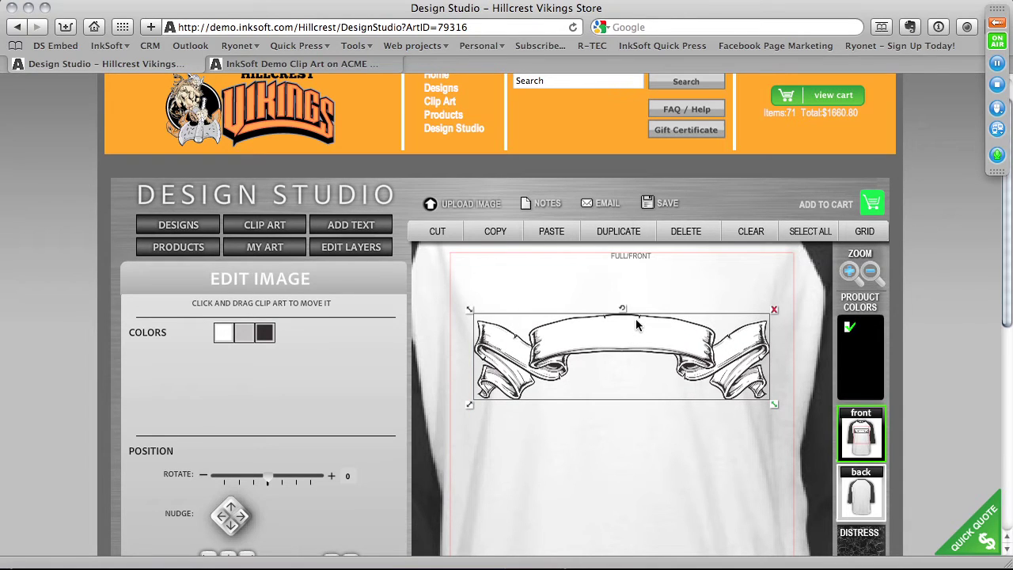
{"action": "left_click_drag", "start_coordinate": [606, 336], "coordinate": [542, 321]}
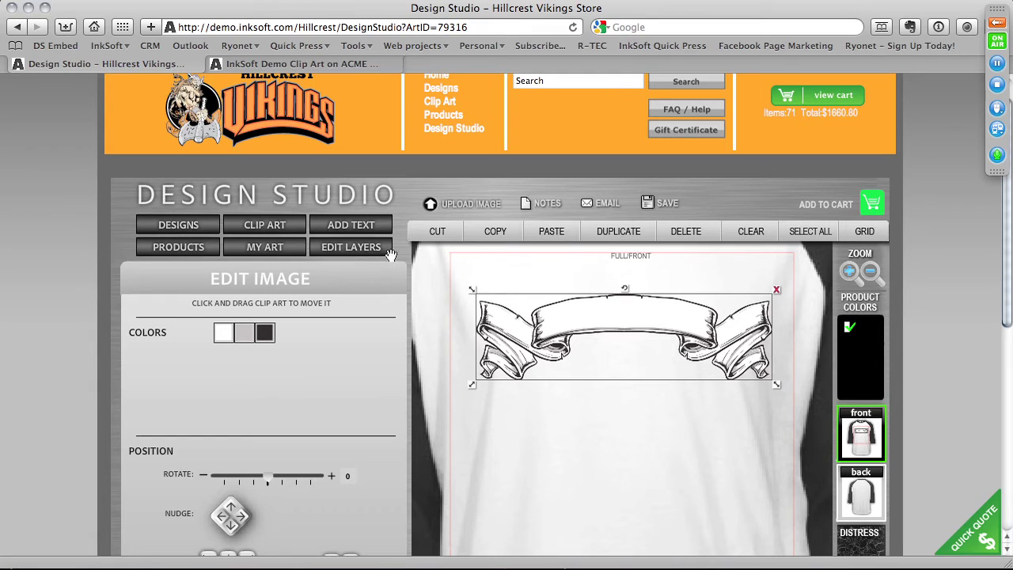
Add the text "AZ Tat" and place it over the middle of the ribbon on the shirt
{"action": "left_click", "coordinate": [360, 226]}
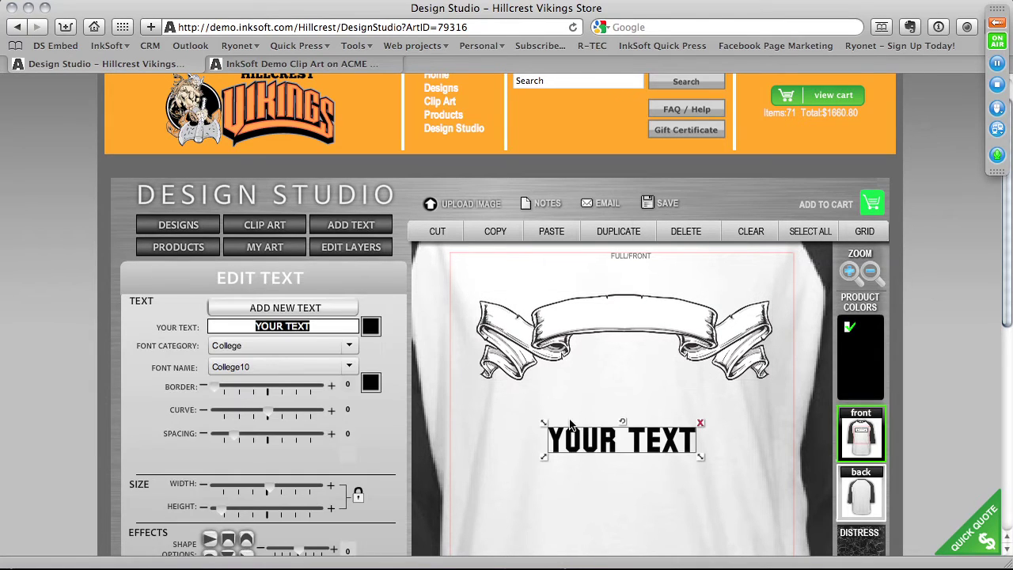
{"action": "left_click_drag", "start_coordinate": [585, 437], "coordinate": [616, 317]}
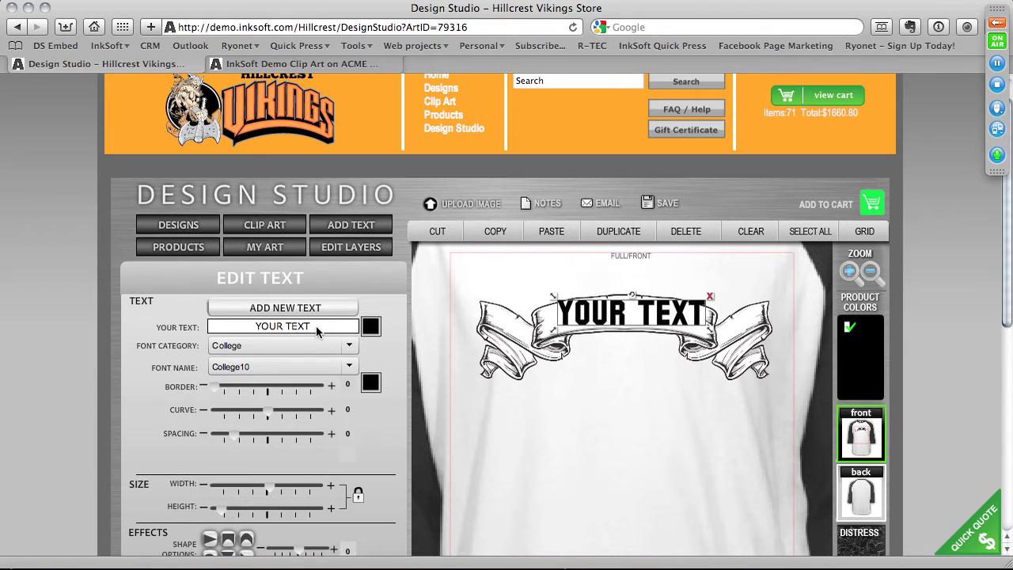
{"action": "left_click_drag", "start_coordinate": [318, 325], "coordinate": [232, 334]}
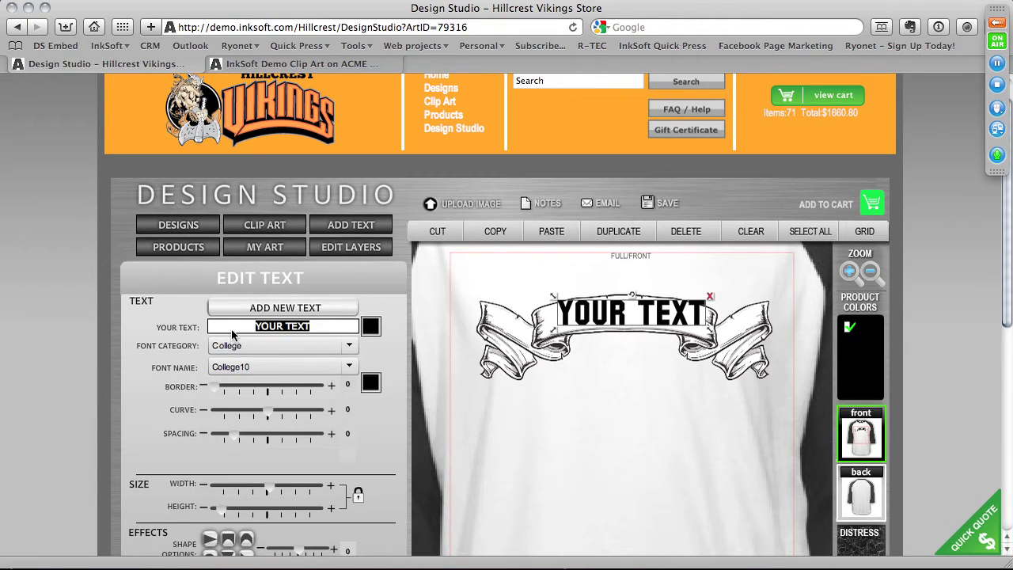
{"action": "type", "text": "AZ"}
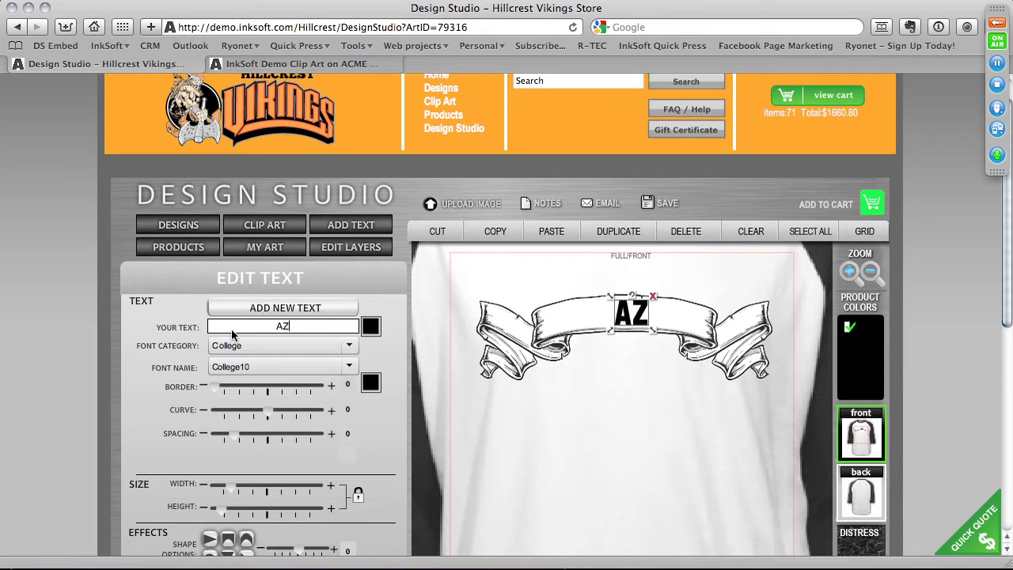
{"action": "type", "text": " TA"}
{"action": "key", "text": "BackSpace"}
{"action": "type", "text": "at"}
Change the ribbon text's font to Gothic 04 from the Gothic category
{"action": "left_click", "coordinate": [262, 346]}
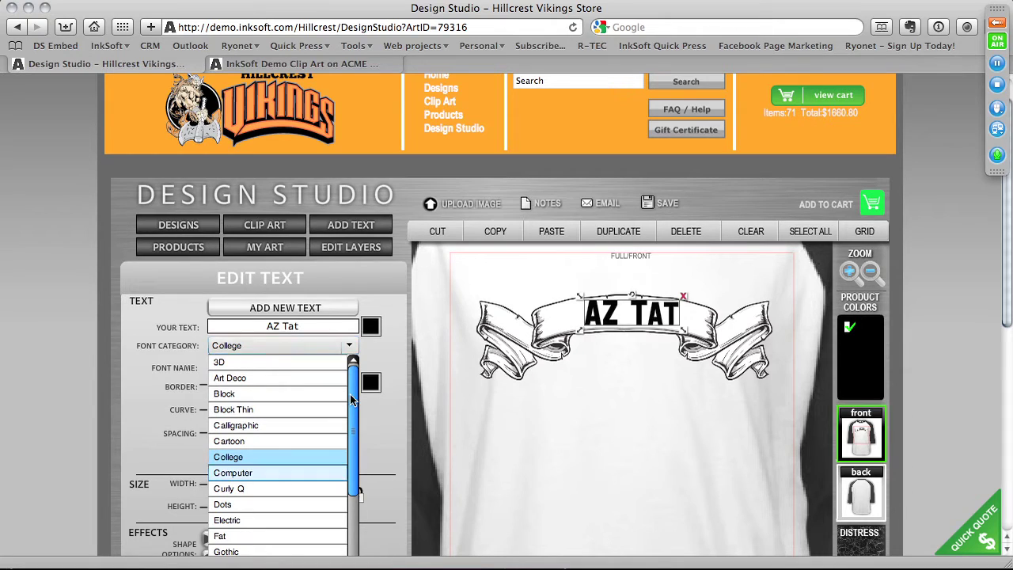
{"action": "scroll", "coordinate": [252, 526], "scroll_direction": "down", "scroll_amount": 2}
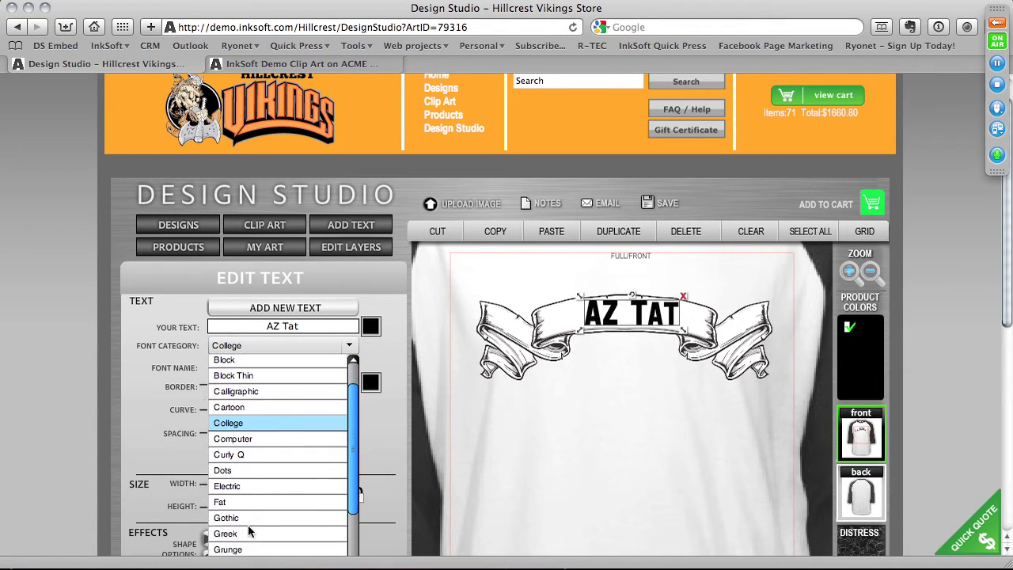
{"action": "scroll", "coordinate": [250, 529], "scroll_direction": "down", "scroll_amount": 1}
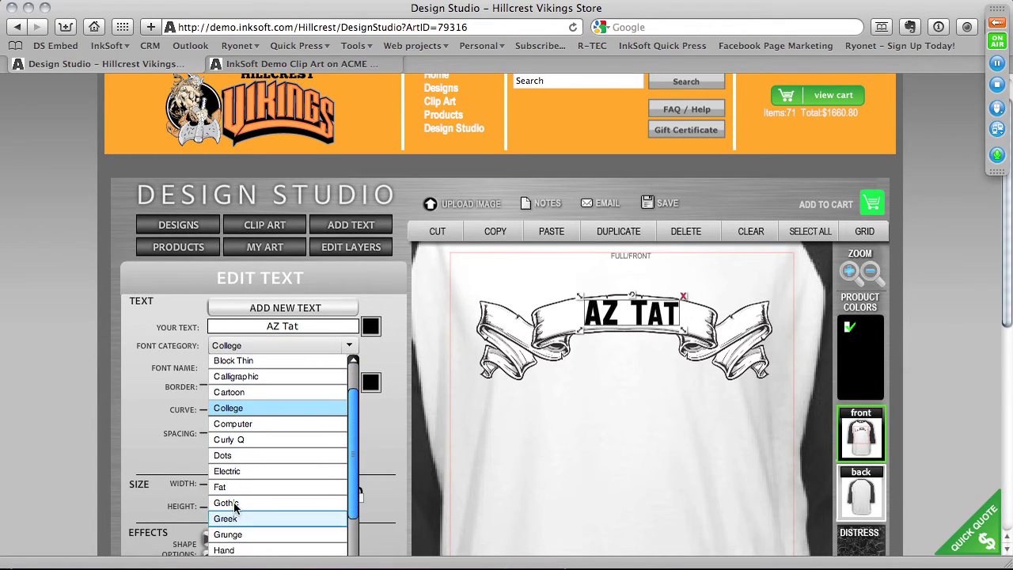
{"action": "left_click", "coordinate": [234, 503]}
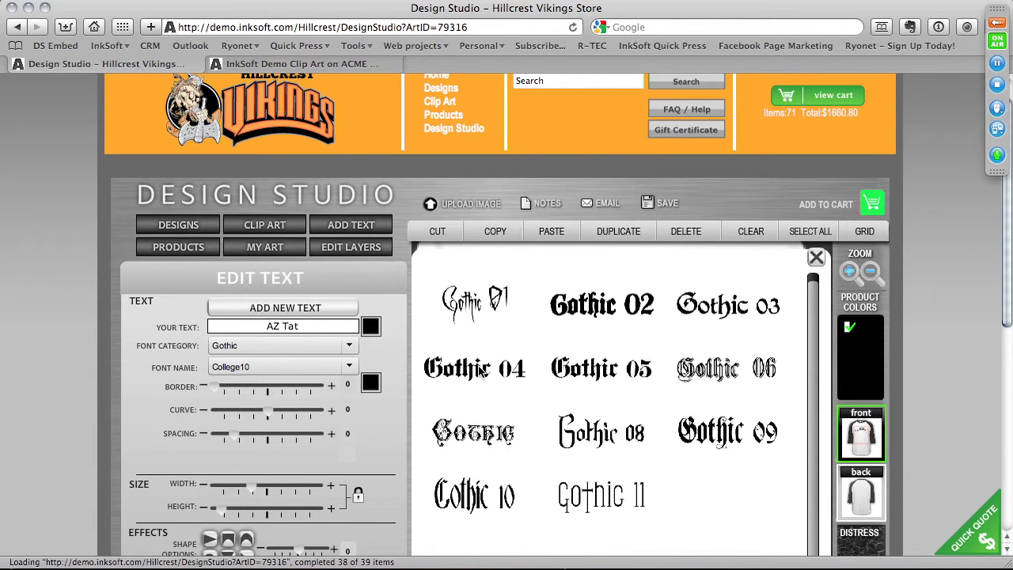
{"action": "left_click", "coordinate": [475, 367]}
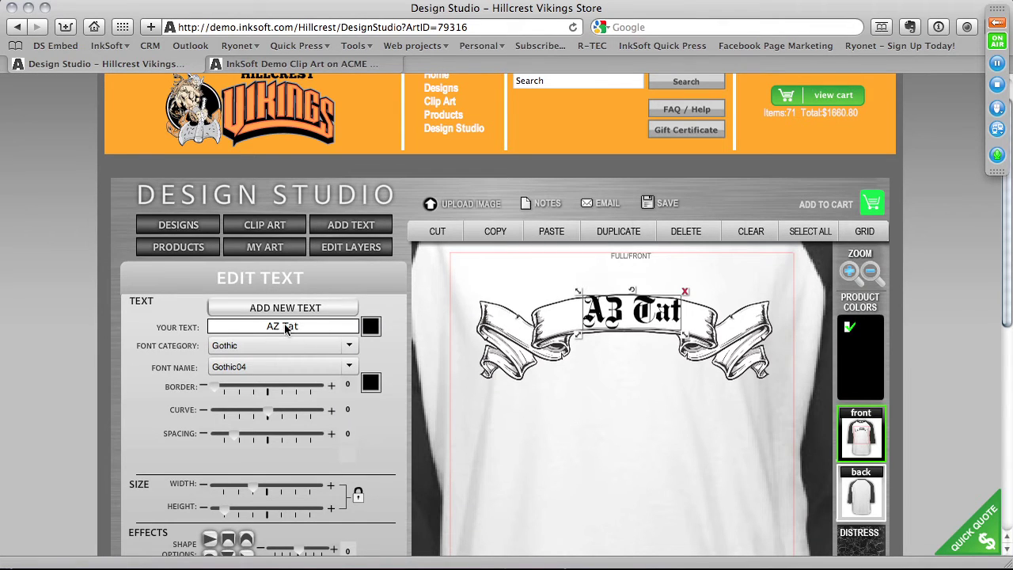
Reword the ribbon text as "Az Tattoo"
{"action": "left_click", "coordinate": [278, 324]}
{"action": "key", "text": "BackSpace"}
{"action": "type", "text": "z Tattoo"}
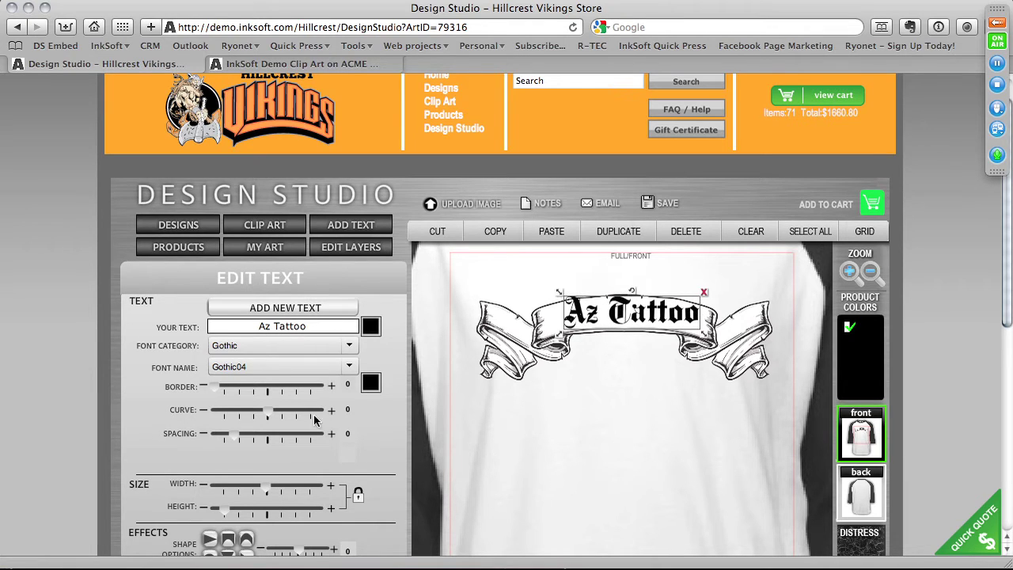
Curve the Az Tattoo text by 75 and recolor it dark red
{"action": "left_click_drag", "start_coordinate": [273, 416], "coordinate": [278, 411]}
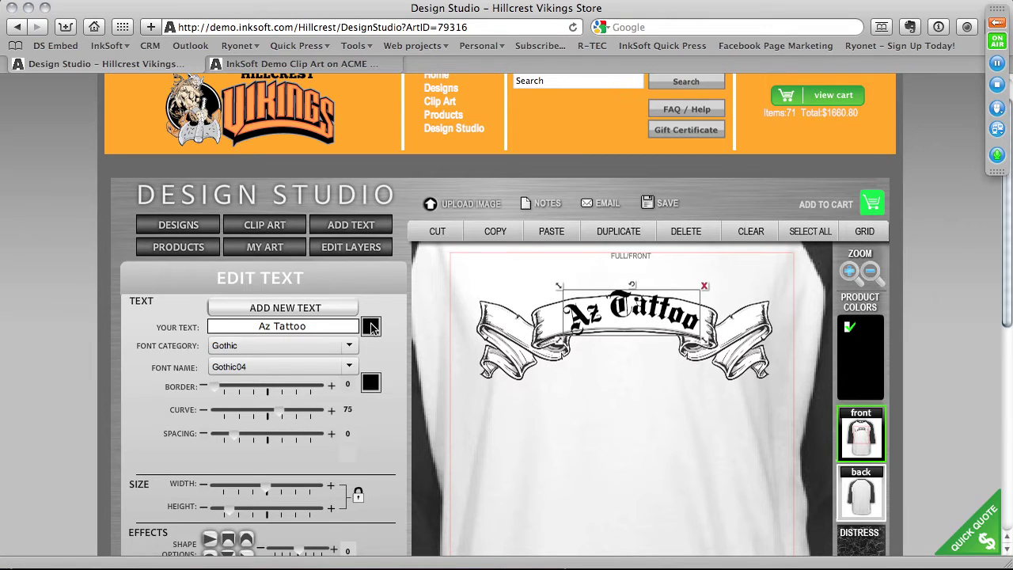
{"action": "left_click", "coordinate": [371, 327]}
{"action": "left_click", "coordinate": [394, 385]}
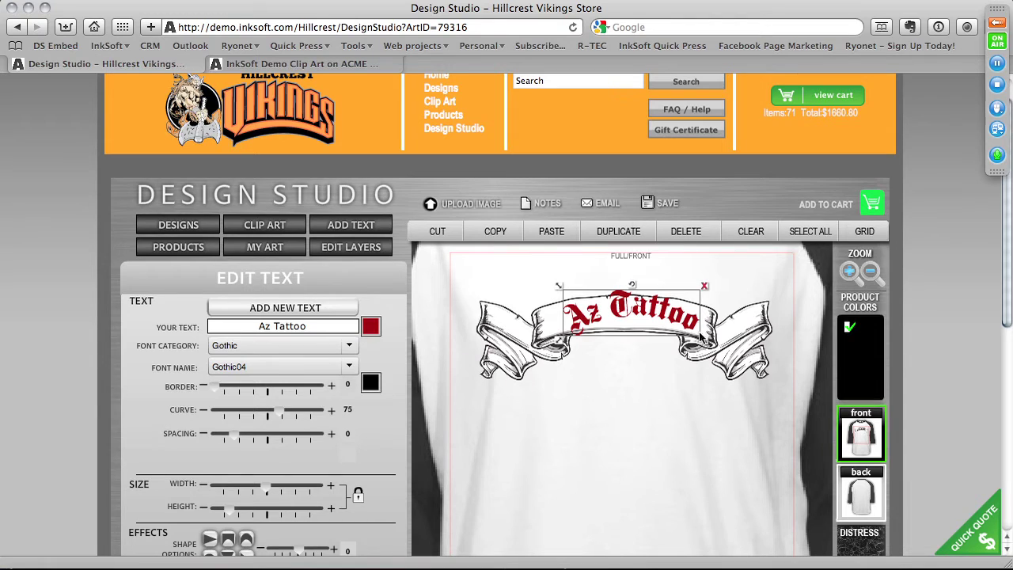
Fit the Az Tattoo text inside the ribbon by shrinking it slightly, with curve 30 and spacing 24
{"action": "left_click_drag", "start_coordinate": [705, 348], "coordinate": [662, 320]}
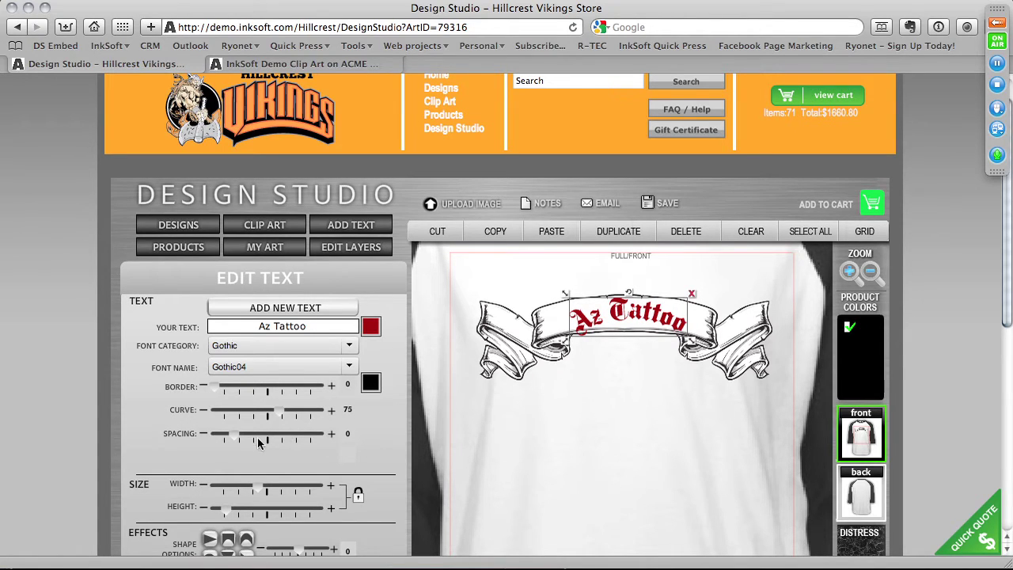
{"action": "left_click_drag", "start_coordinate": [279, 408], "coordinate": [270, 408]}
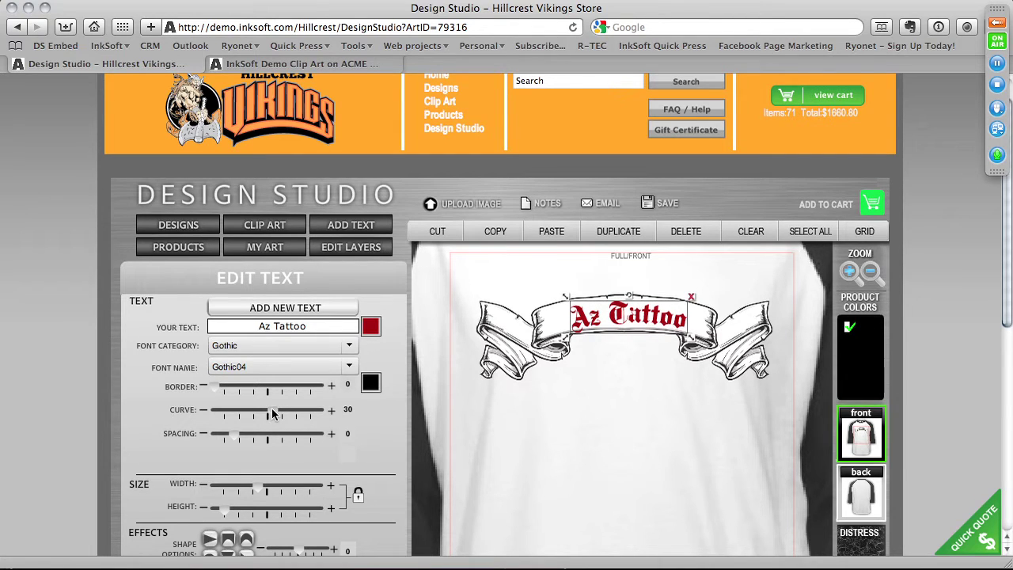
{"action": "left_click_drag", "start_coordinate": [230, 434], "coordinate": [256, 433]}
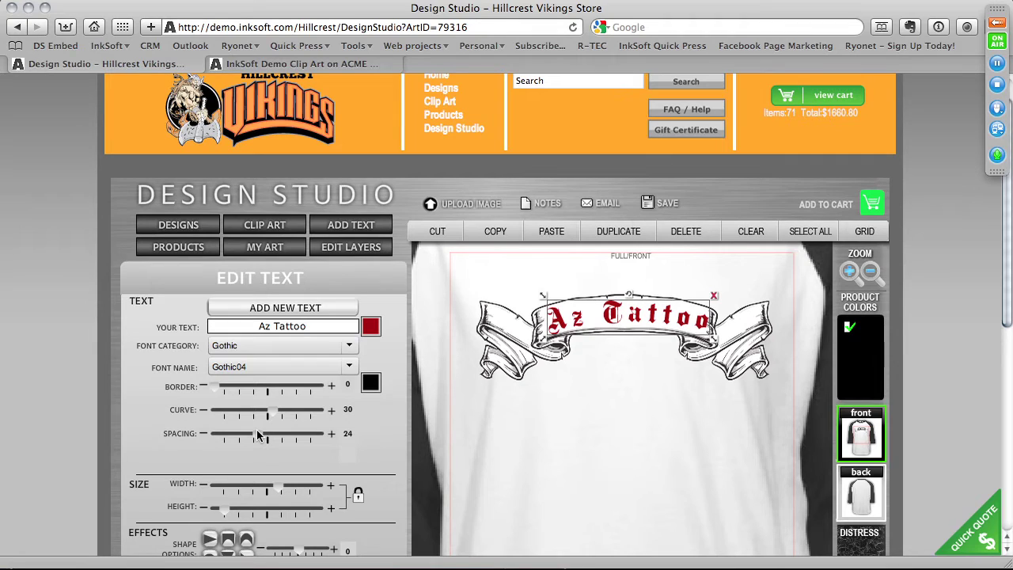
Save the design as a template named "Az Tattoo Co"
{"action": "left_click", "coordinate": [666, 204]}
{"action": "left_click_drag", "start_coordinate": [608, 404], "coordinate": [499, 405]}
{"action": "type", "text": "Az "}
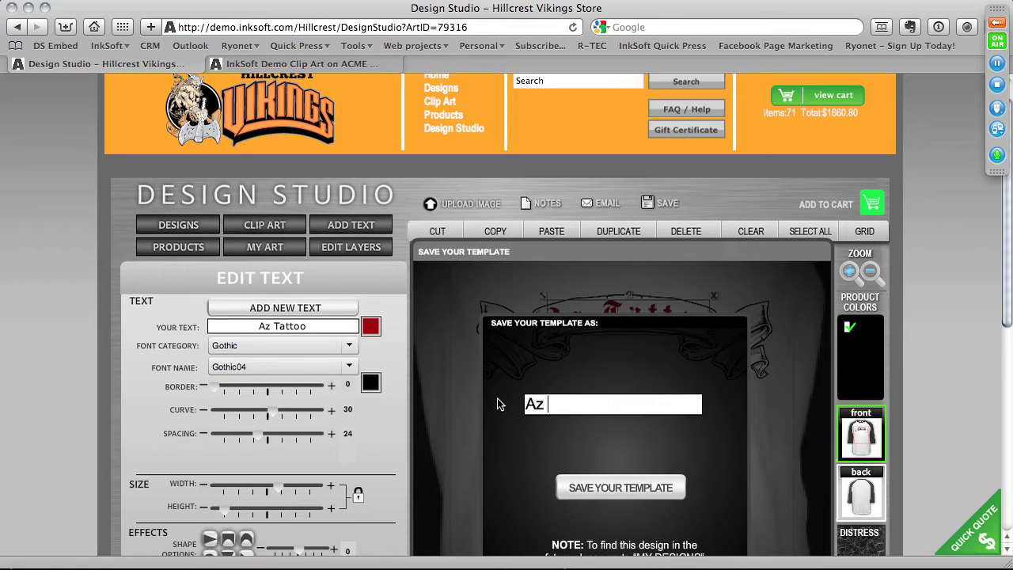
{"action": "type", "text": "Tatto Co"}
{"action": "left_click", "coordinate": [586, 405]}
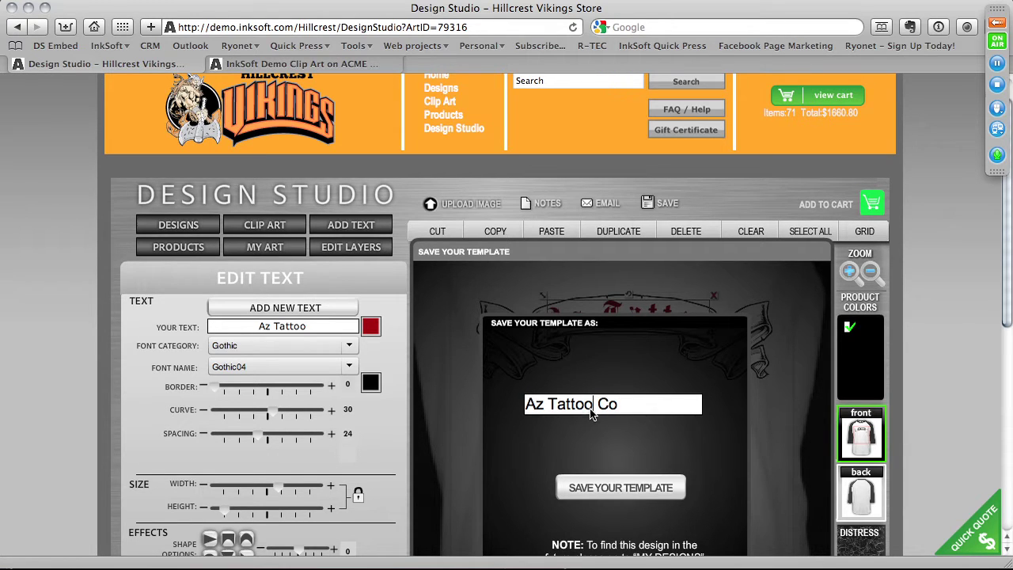
{"action": "left_click", "coordinate": [621, 487]}
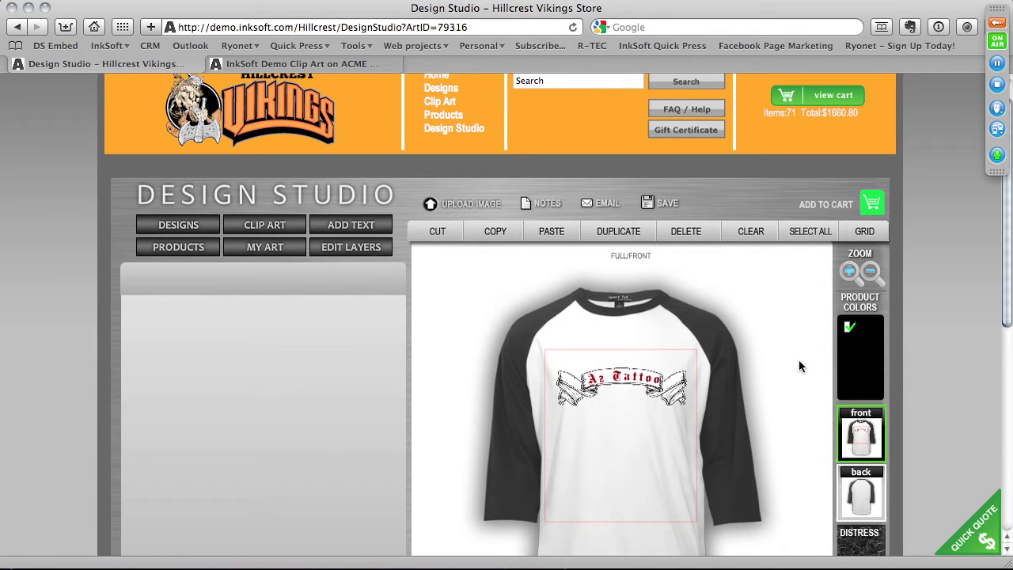
Cut the ribbon art and the Az Tattoo text from the shirt
{"action": "left_click", "coordinate": [580, 370]}
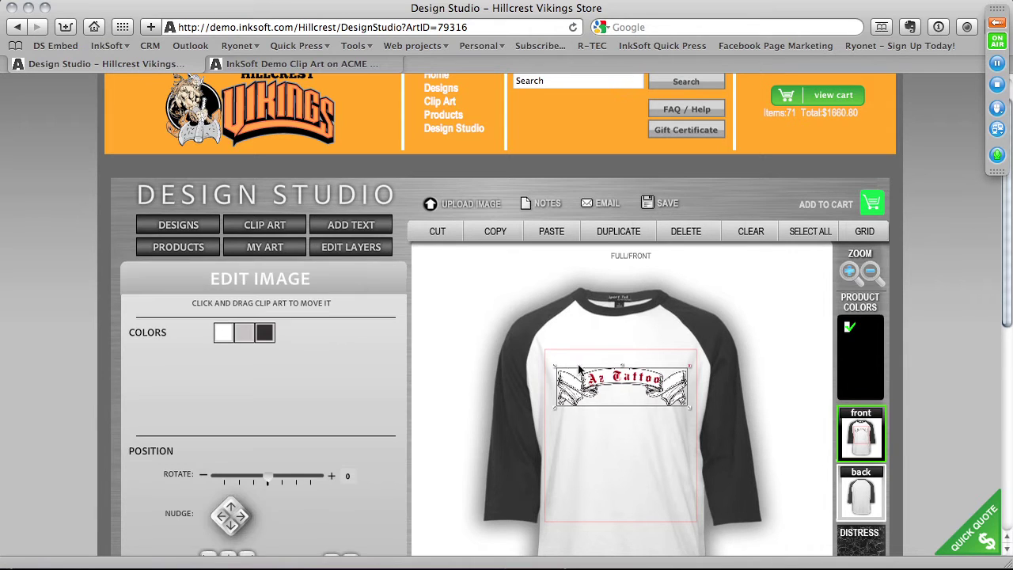
{"action": "left_click", "coordinate": [437, 231]}
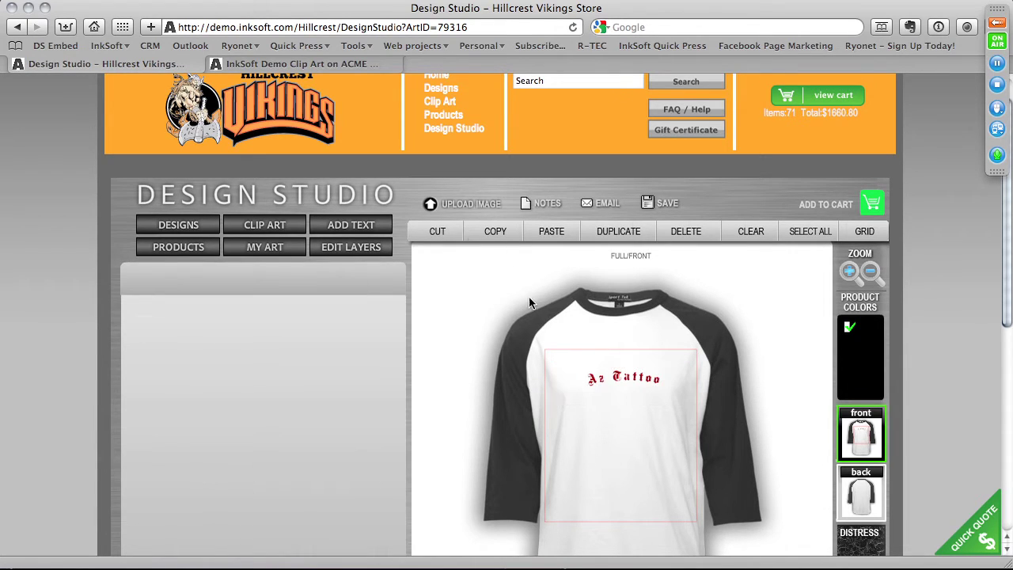
{"action": "left_click", "coordinate": [590, 379]}
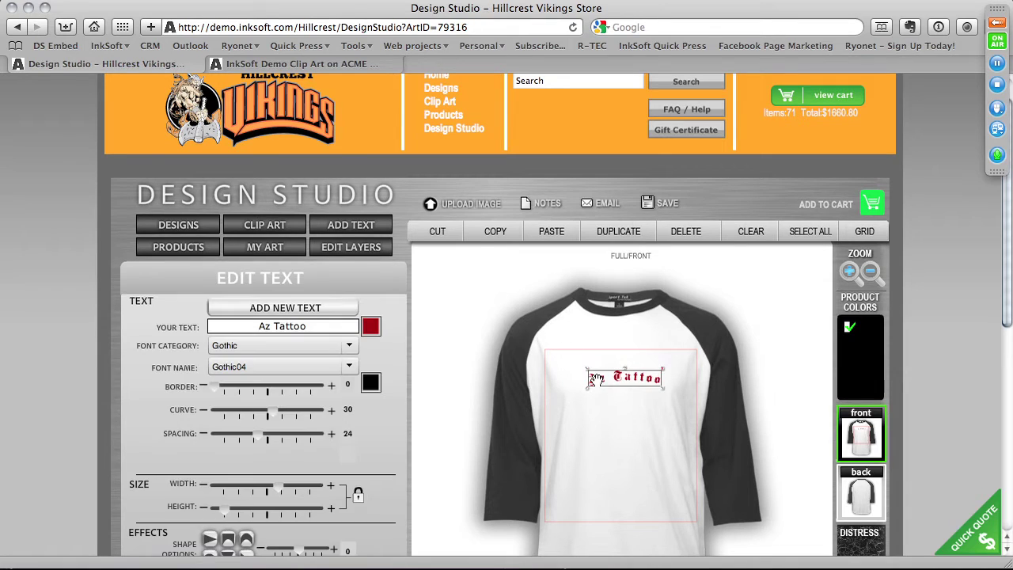
{"action": "left_click", "coordinate": [439, 231]}
Leave the Design Studio for the account's My Designs page and add the Az Tattoo Co design to the store
{"action": "scroll", "coordinate": [253, 87], "scroll_direction": "up", "scroll_amount": 1}
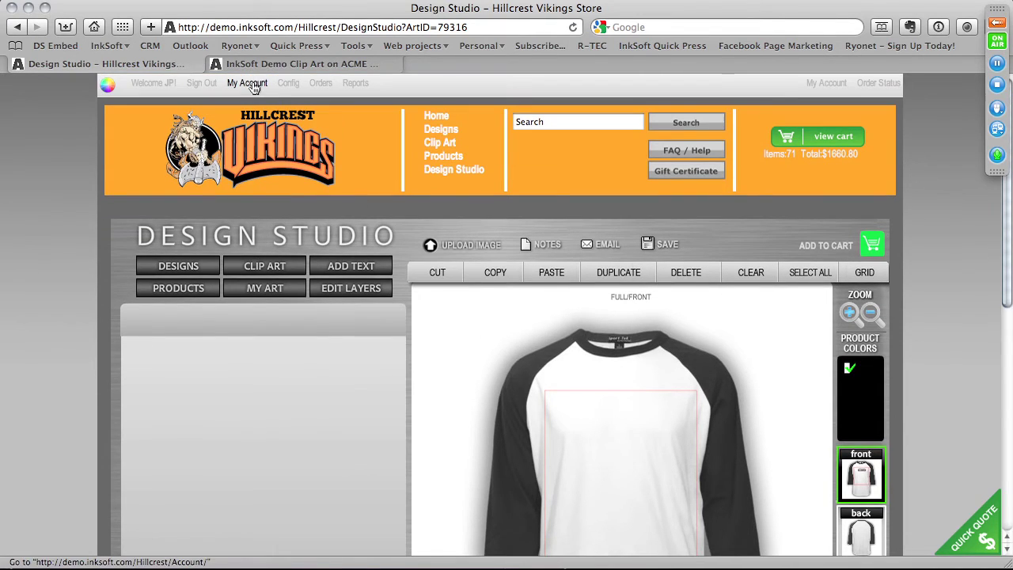
{"action": "left_click", "coordinate": [250, 83]}
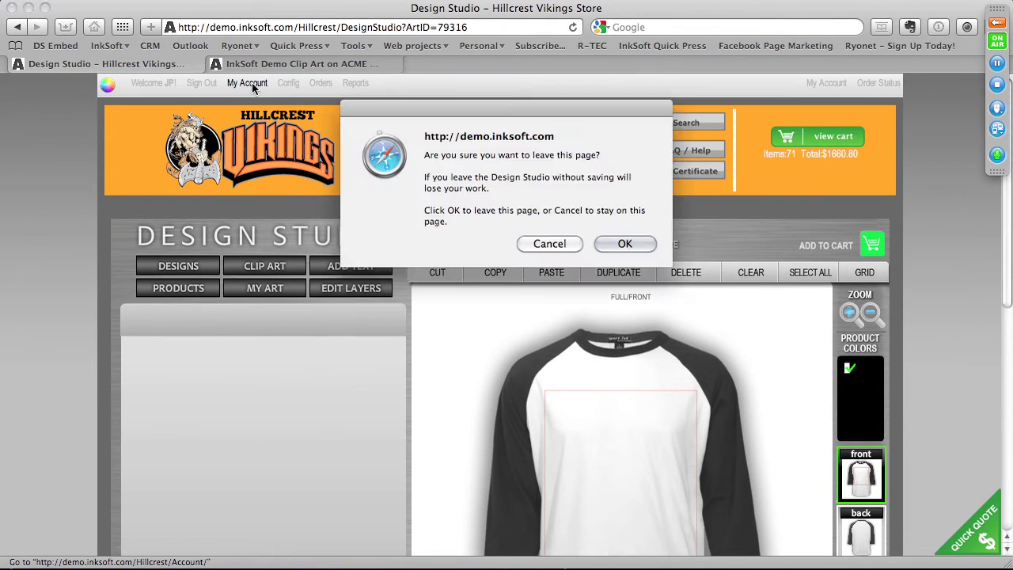
{"action": "left_click", "coordinate": [624, 243]}
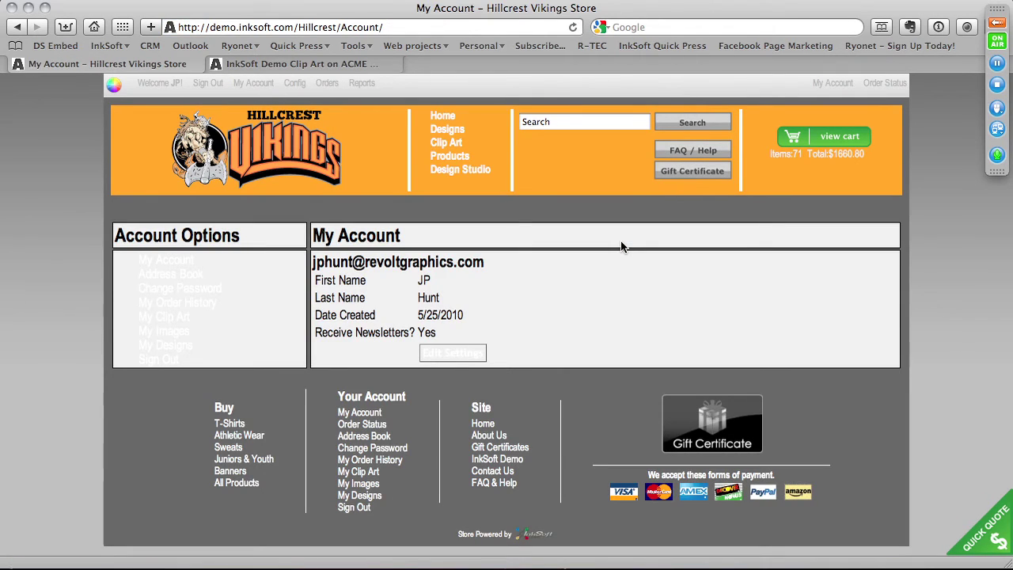
{"action": "left_click", "coordinate": [183, 352]}
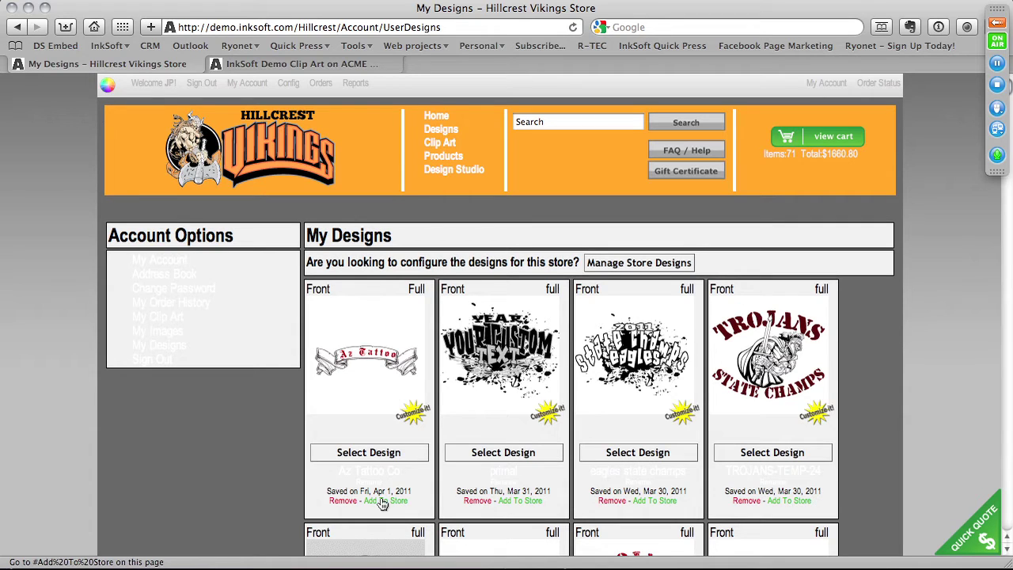
{"action": "left_click", "coordinate": [383, 501]}
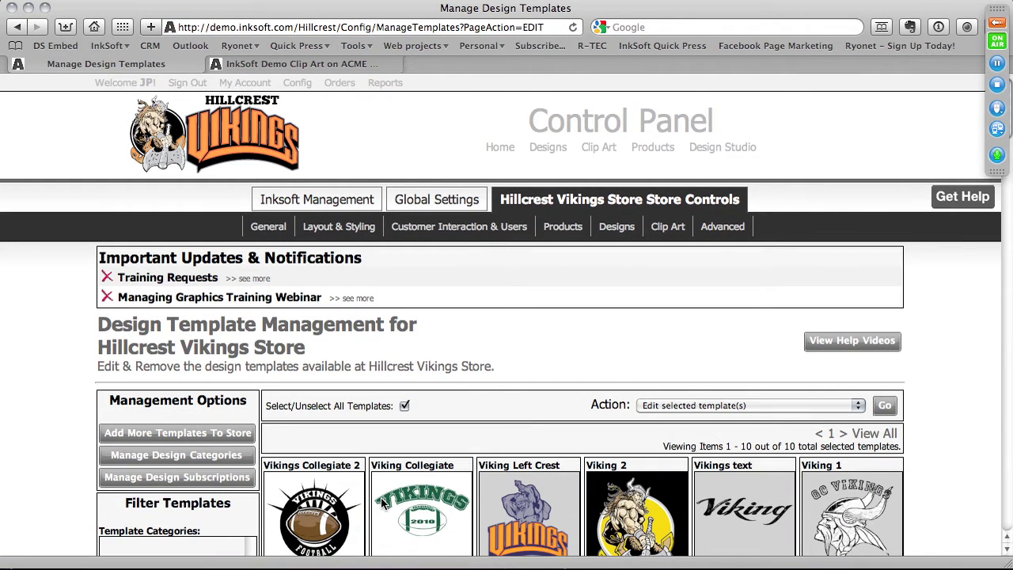
Open the Az Tattoo Co template for editing and go to its design settings
{"action": "scroll", "coordinate": [387, 495], "scroll_direction": "down", "scroll_amount": 5}
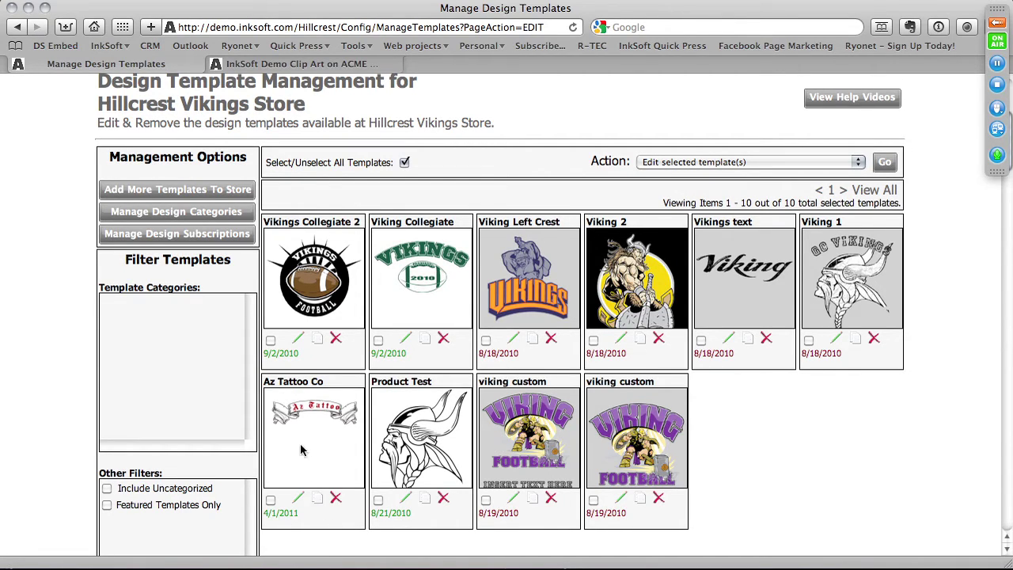
{"action": "left_click", "coordinate": [299, 499]}
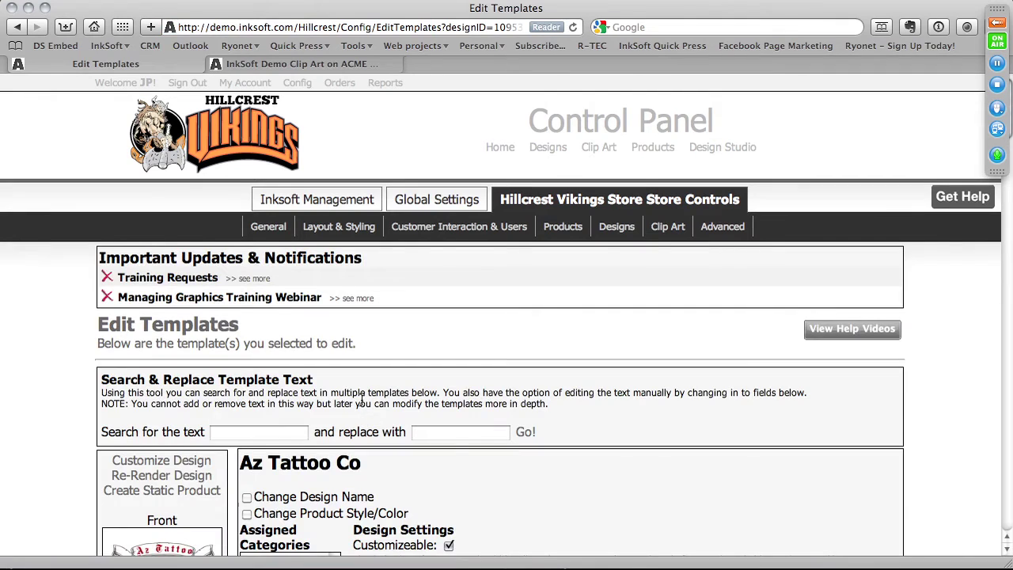
{"action": "scroll", "coordinate": [365, 396], "scroll_direction": "down", "scroll_amount": 5}
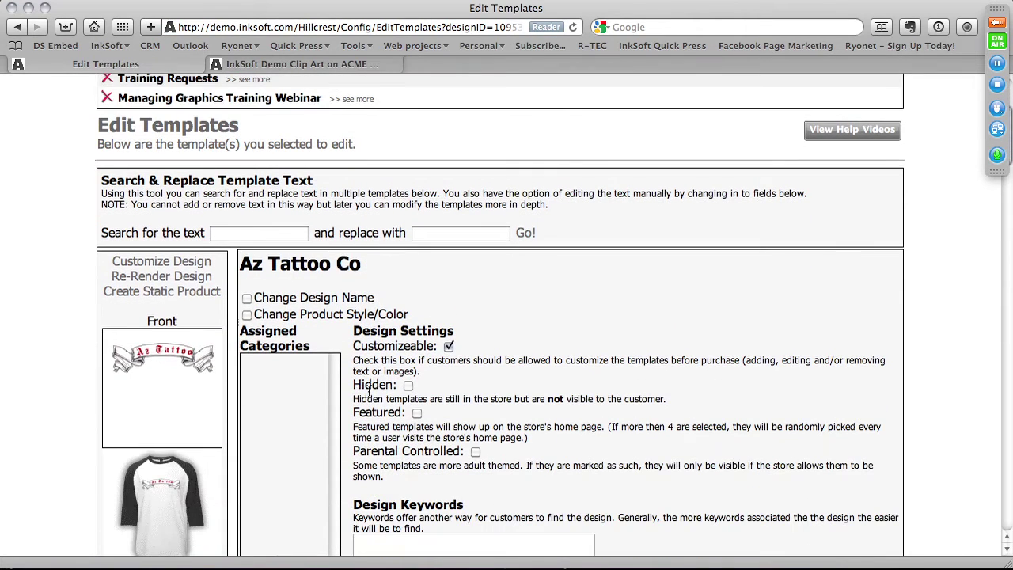
{"action": "scroll", "coordinate": [375, 396], "scroll_direction": "down", "scroll_amount": 1}
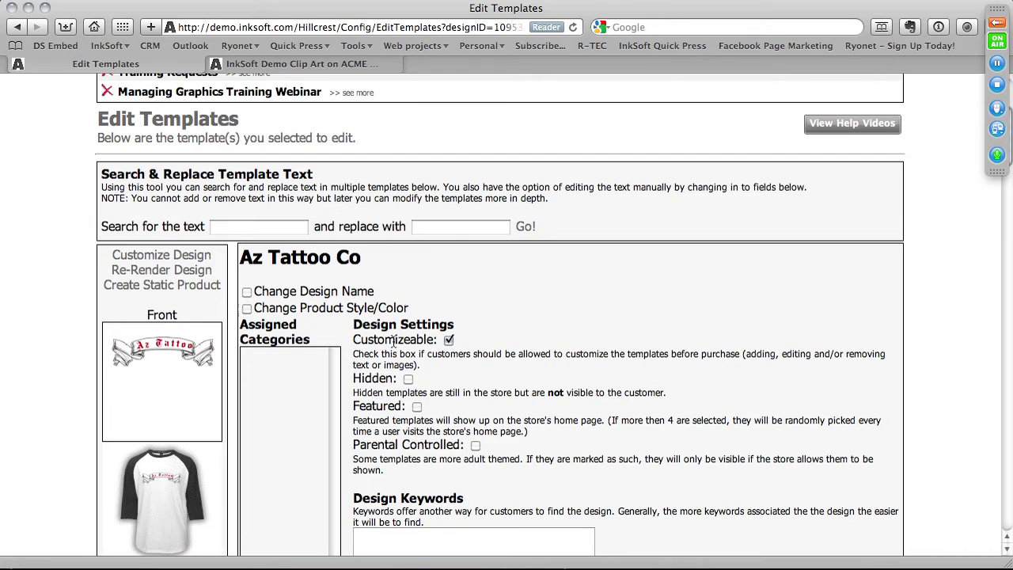
Toggle the template's Customizeable and Featured settings and return both to their original states
{"action": "left_click", "coordinate": [449, 341]}
{"action": "left_click", "coordinate": [449, 341]}
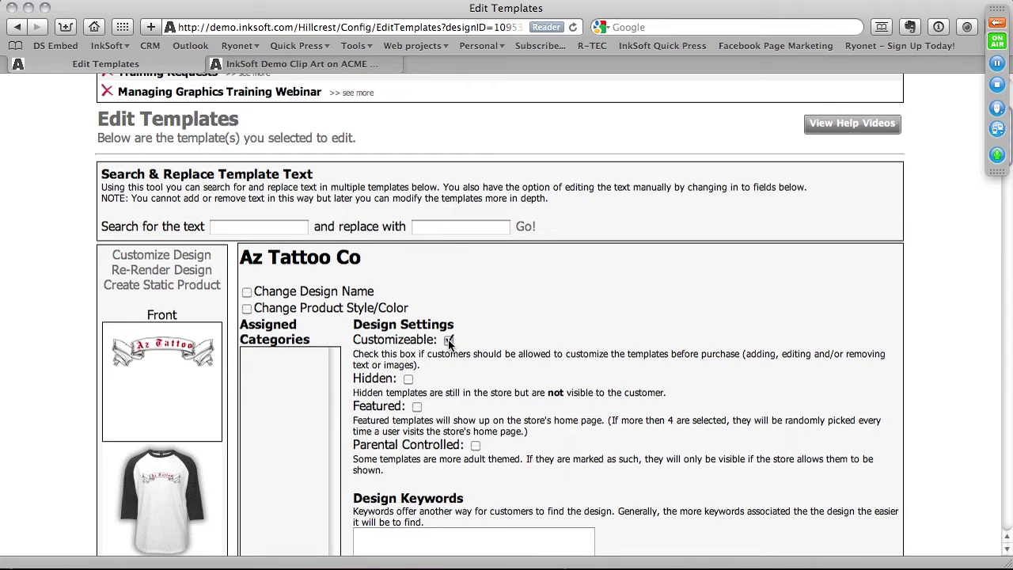
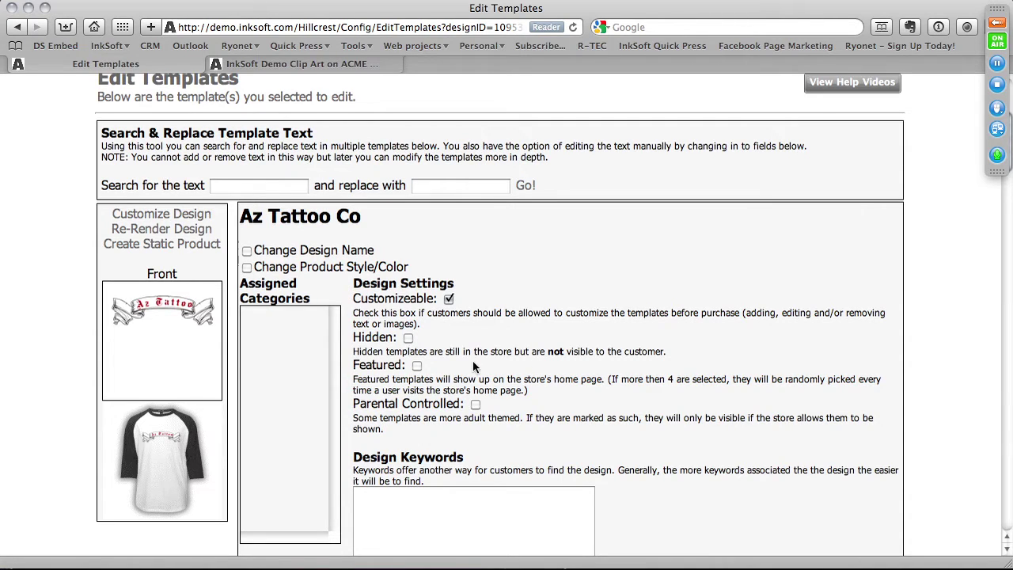
{"action": "left_click", "coordinate": [417, 365]}
{"action": "left_click", "coordinate": [417, 365]}
Open the ACME Apparel Co. store's home page and examine its Designs and Products sections
{"action": "left_click", "coordinate": [310, 65]}
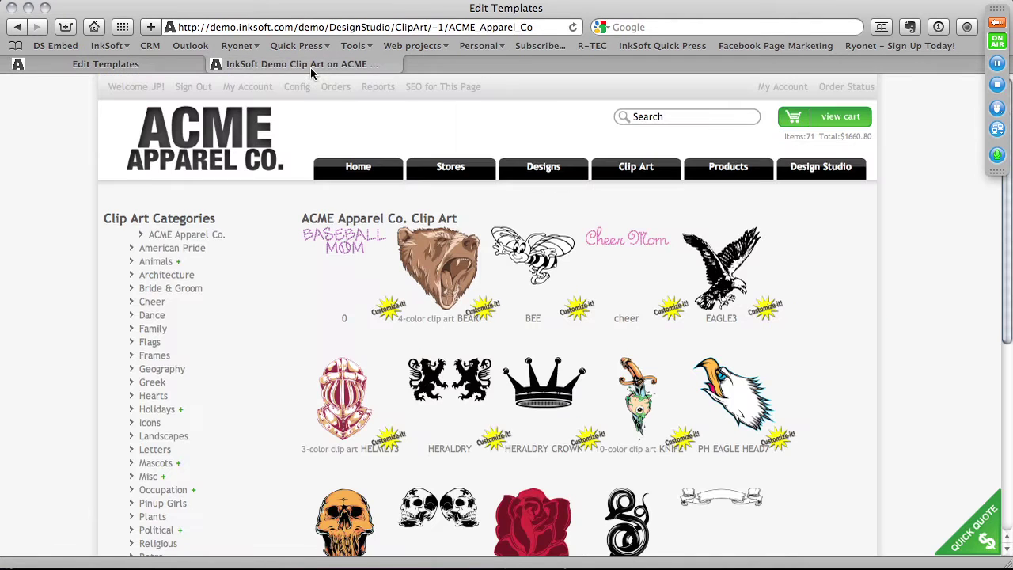
{"action": "left_click", "coordinate": [356, 173]}
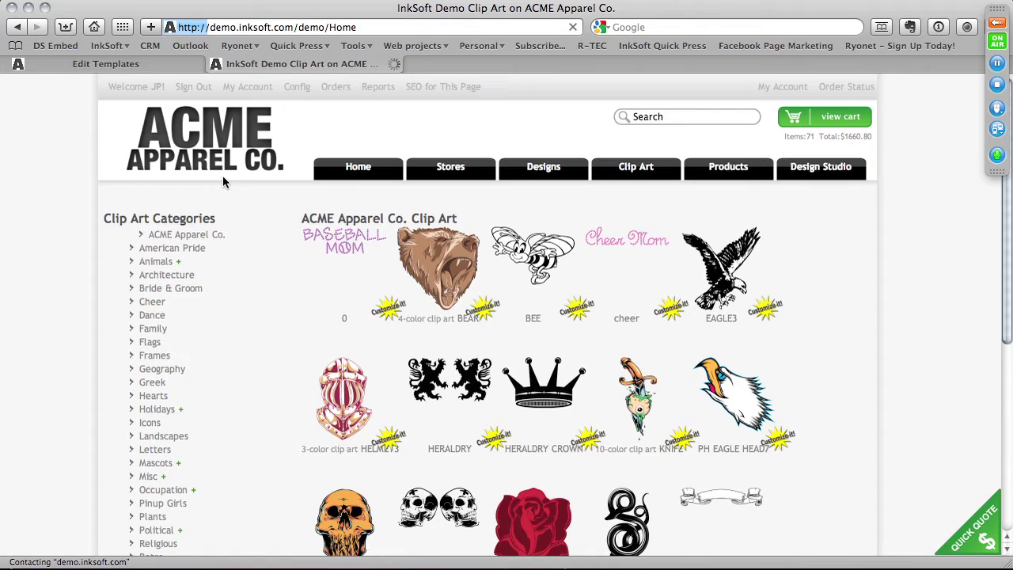
{"action": "scroll", "coordinate": [228, 176], "scroll_direction": "down", "scroll_amount": 10}
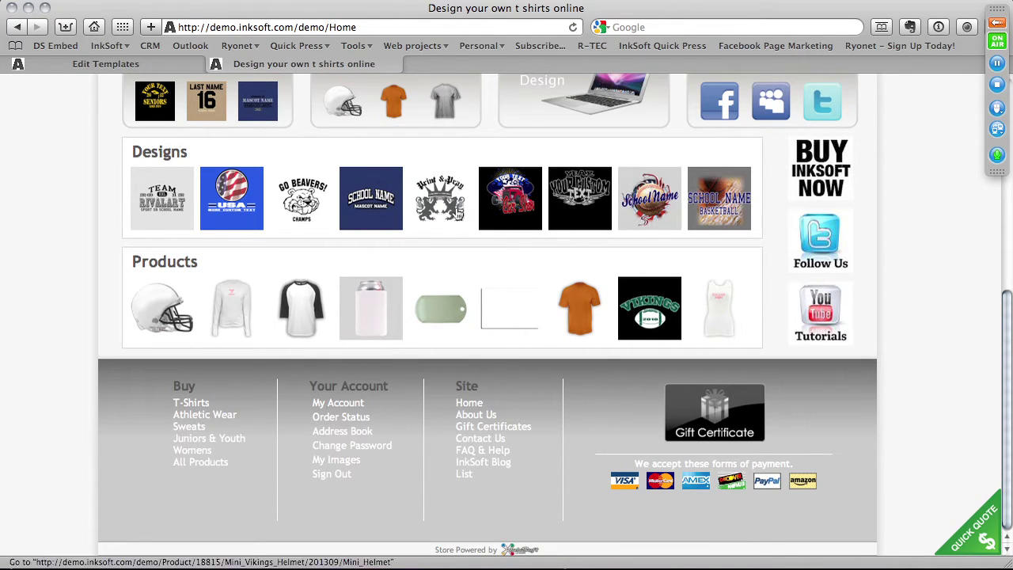
Return to the Az Tattoo Co template's settings and switch its Parental Controlled option on and back off
{"action": "left_click", "coordinate": [134, 63]}
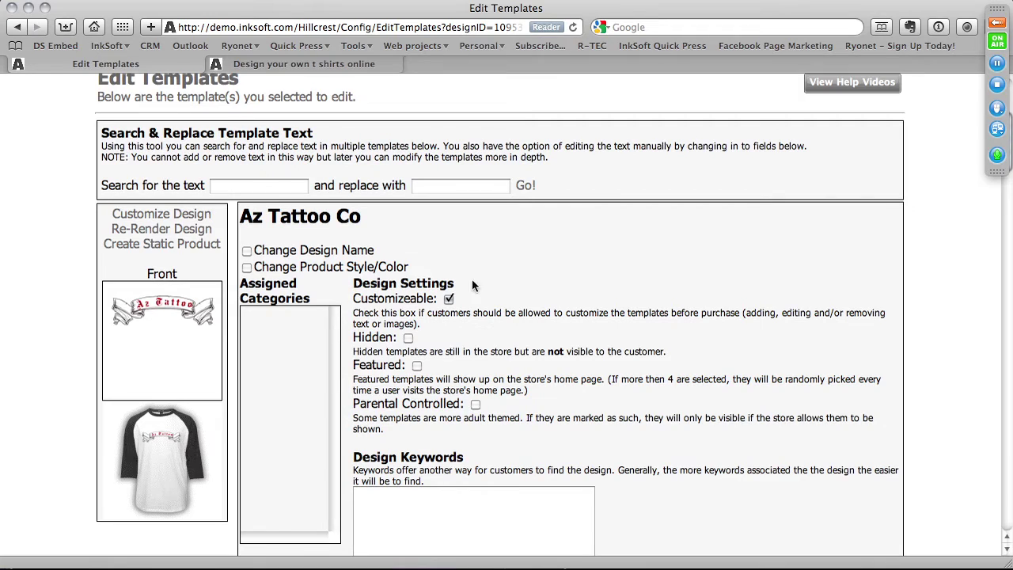
{"action": "scroll", "coordinate": [497, 328], "scroll_direction": "down", "scroll_amount": 1}
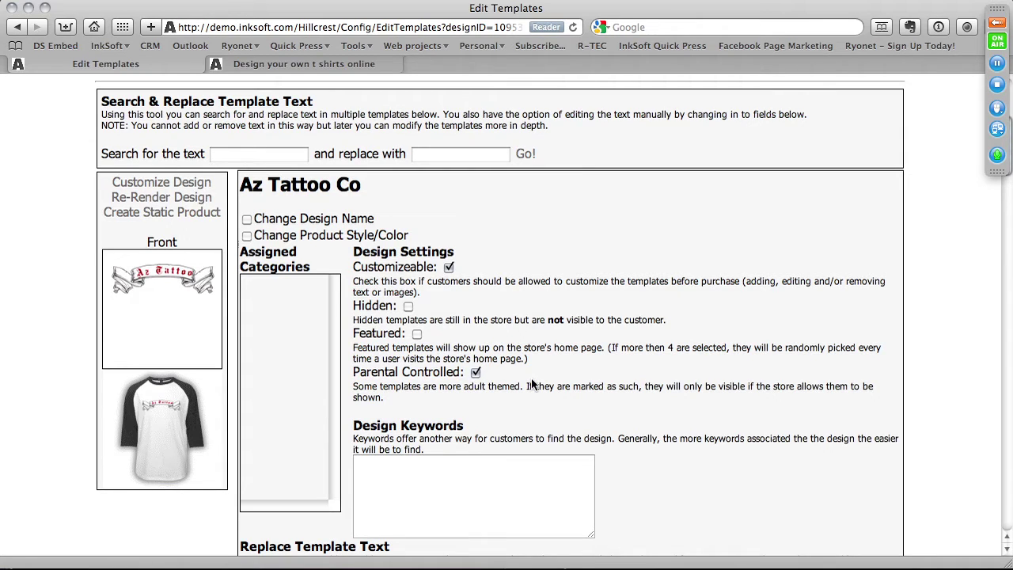
{"action": "left_click", "coordinate": [475, 372]}
Enter the template's design keywords as "tattoo, tribal, banners, banner, az, arizona, gothic"
{"action": "scroll", "coordinate": [543, 411], "scroll_direction": "down", "scroll_amount": 1}
{"action": "left_click", "coordinate": [473, 440]}
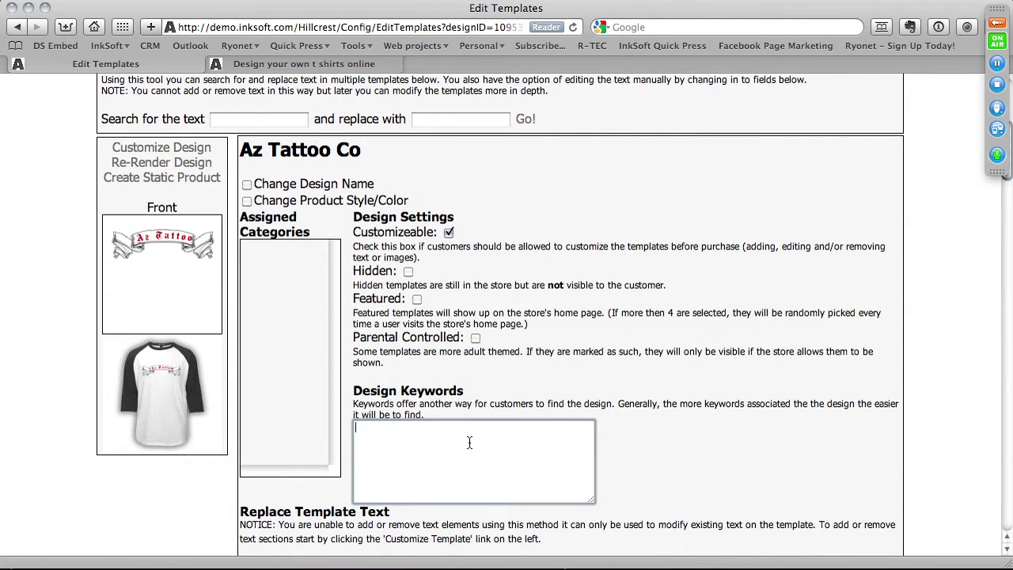
{"action": "type", "text": "tattoo, tribal, banners, banner"}
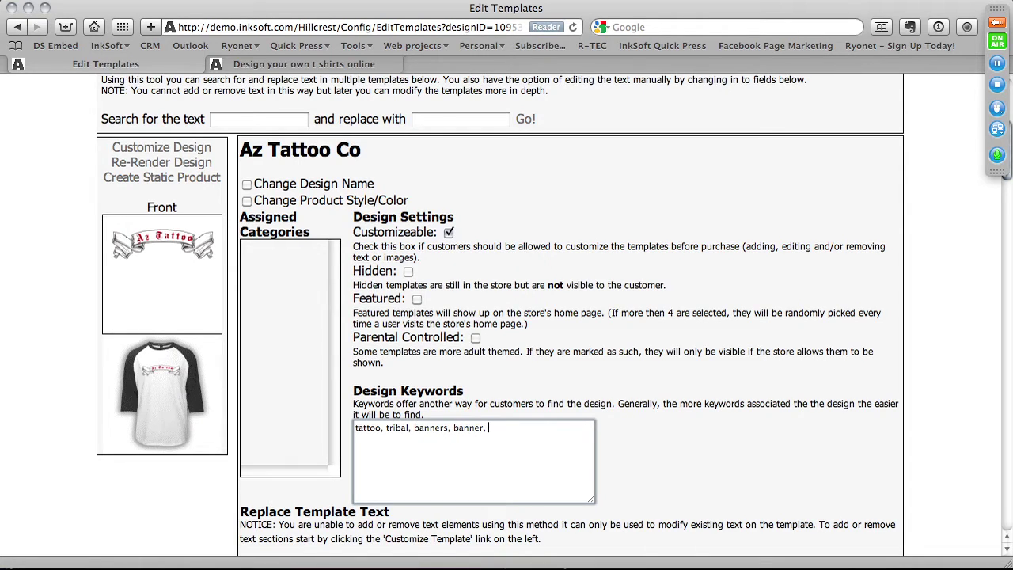
{"action": "type", "text": ", az, arizona"}
{"action": "type", "text": ", gothic"}
Turn on the template's Change Design Name option and turn it off again
{"action": "scroll", "coordinate": [356, 310], "scroll_direction": "down", "scroll_amount": 1}
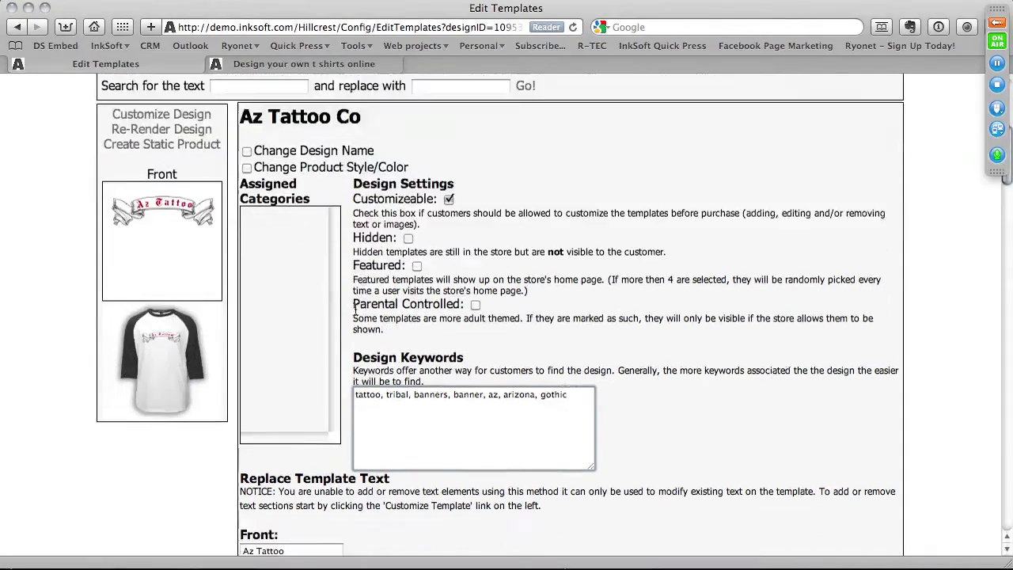
{"action": "scroll", "coordinate": [355, 309], "scroll_direction": "down", "scroll_amount": 2}
{"action": "scroll", "coordinate": [357, 311], "scroll_direction": "up", "scroll_amount": 8}
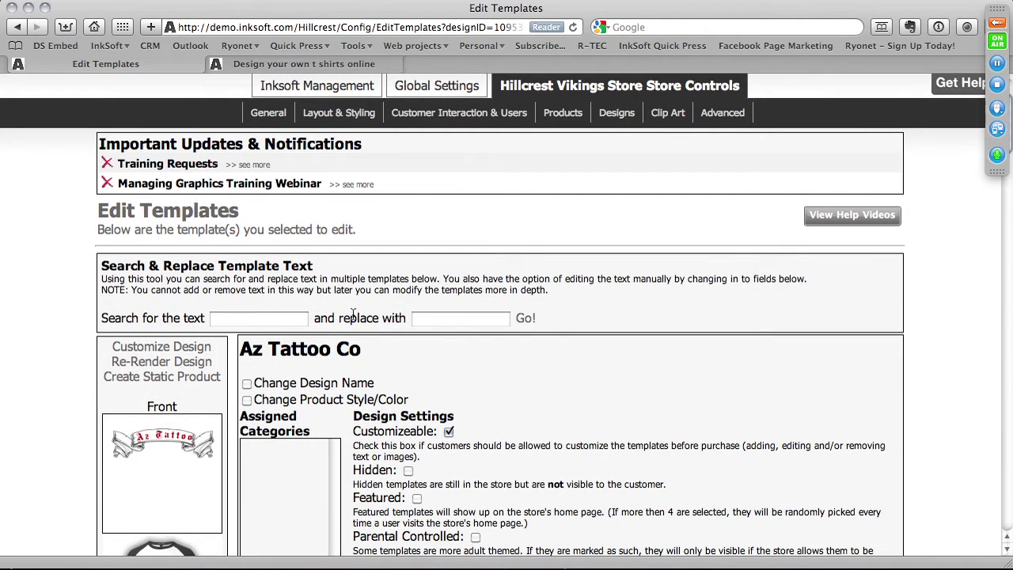
{"action": "left_click", "coordinate": [247, 384]}
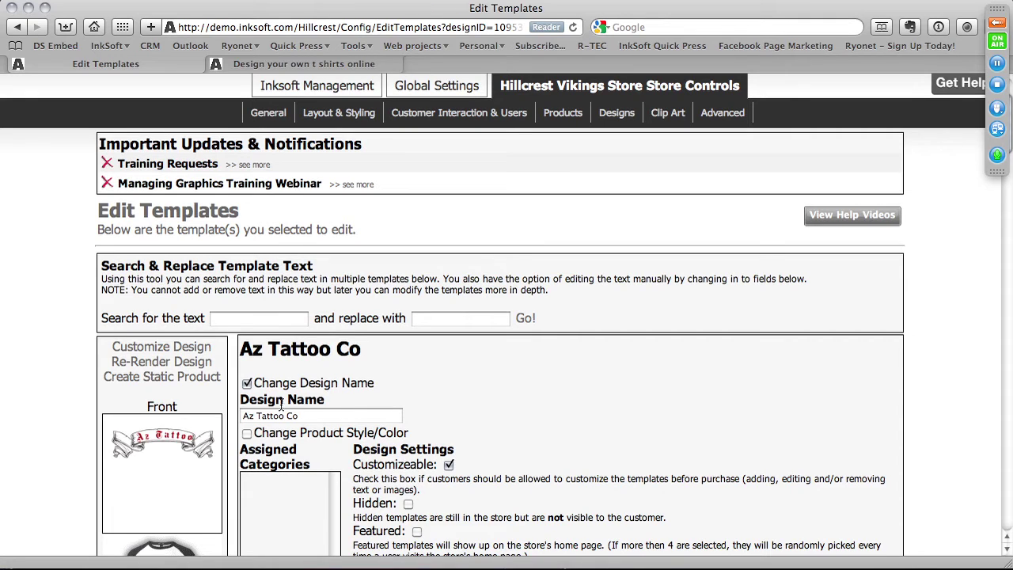
{"action": "left_click", "coordinate": [248, 384]}
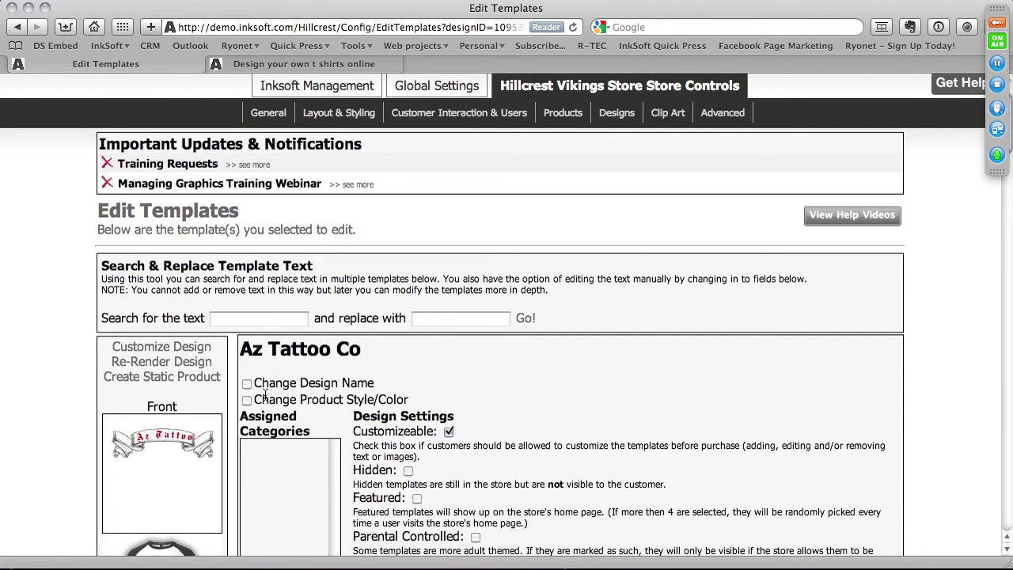
Change the template's product style/color to White Red and save the template changes
{"action": "left_click", "coordinate": [247, 400]}
{"action": "scroll", "coordinate": [300, 380], "scroll_direction": "down", "scroll_amount": 5}
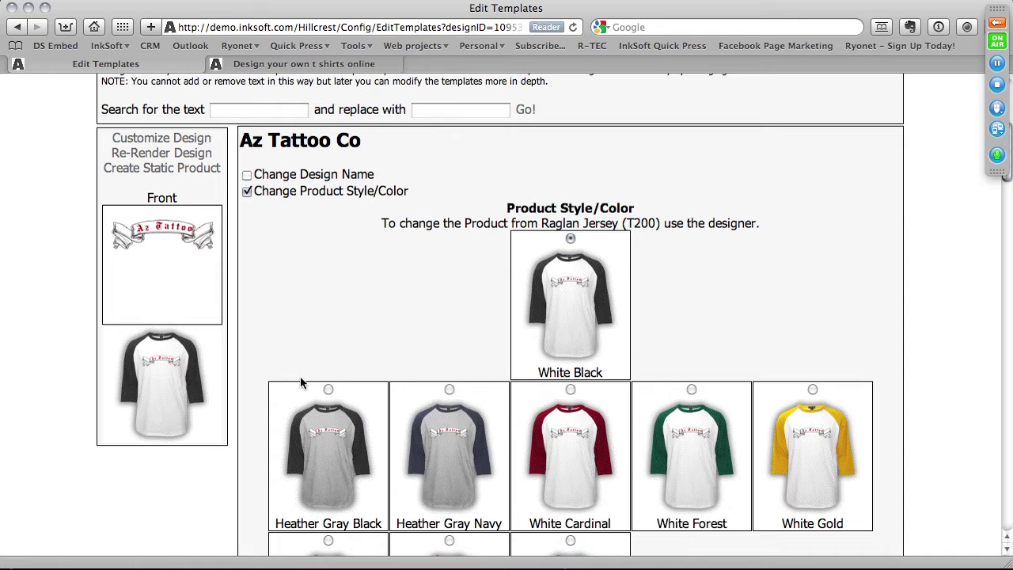
{"action": "scroll", "coordinate": [432, 326], "scroll_direction": "down", "scroll_amount": 5}
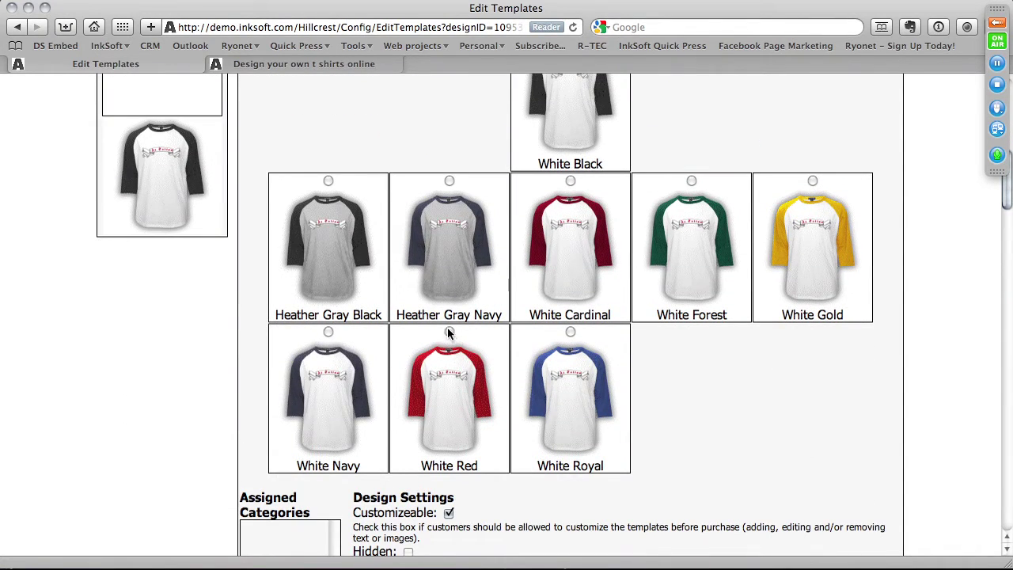
{"action": "left_click", "coordinate": [448, 332]}
{"action": "scroll", "coordinate": [583, 406], "scroll_direction": "up", "scroll_amount": 3}
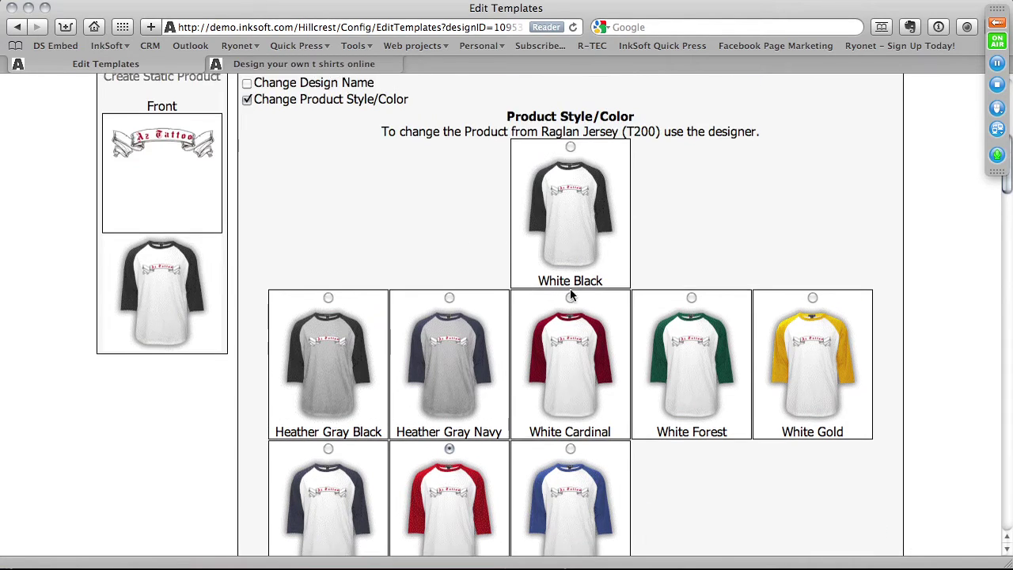
{"action": "scroll", "coordinate": [552, 145], "scroll_direction": "up", "scroll_amount": 7}
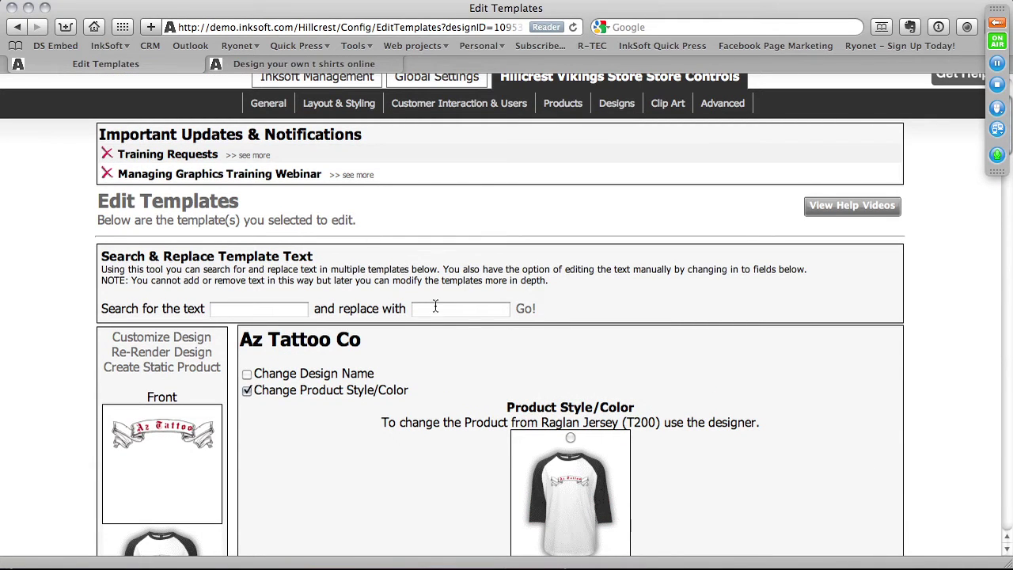
{"action": "scroll", "coordinate": [446, 329], "scroll_direction": "down", "scroll_amount": 5}
{"action": "scroll", "coordinate": [445, 329], "scroll_direction": "down", "scroll_amount": 15}
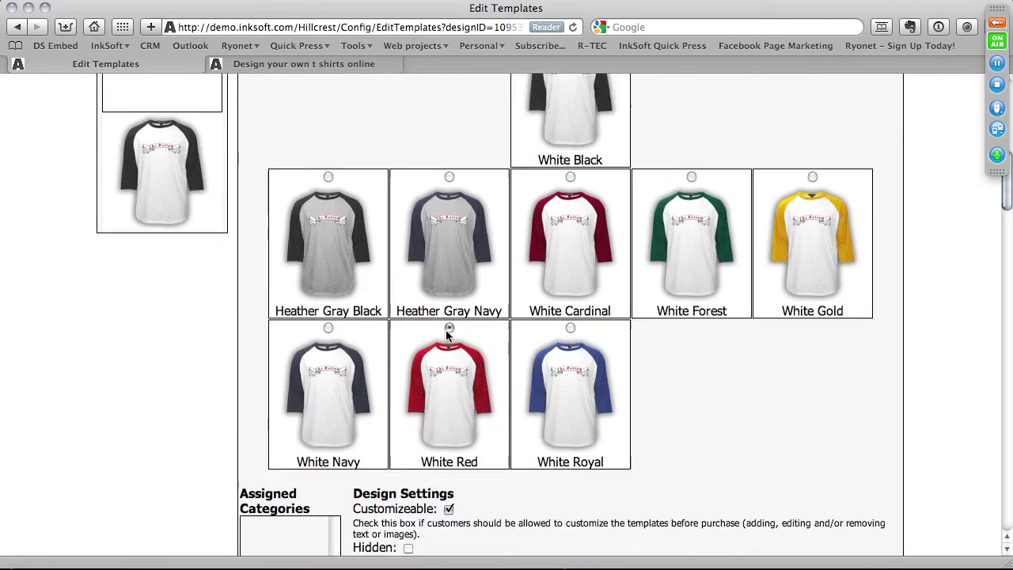
{"action": "scroll", "coordinate": [446, 332], "scroll_direction": "up", "scroll_amount": 20}
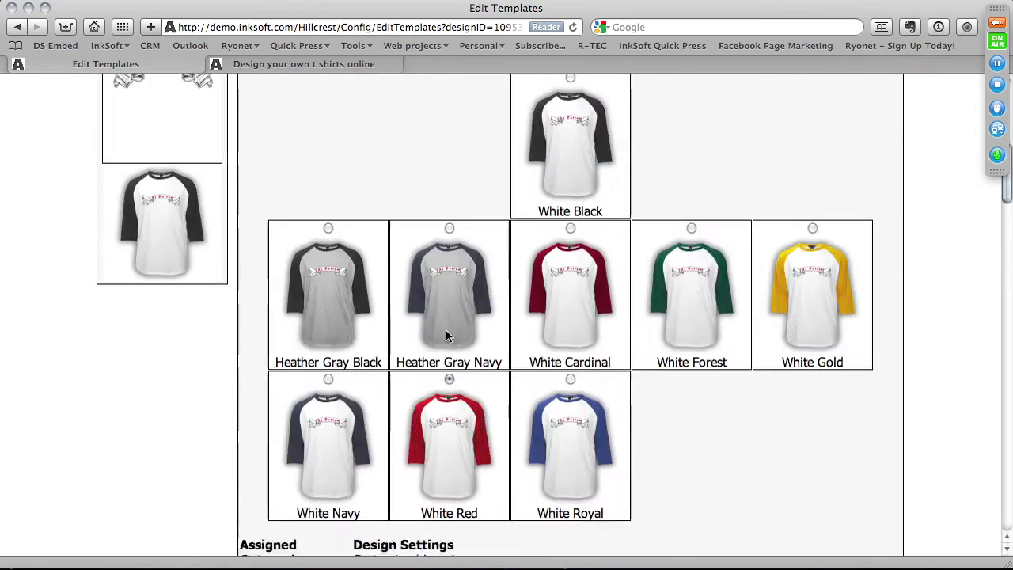
{"action": "scroll", "coordinate": [440, 363], "scroll_direction": "down", "scroll_amount": 20}
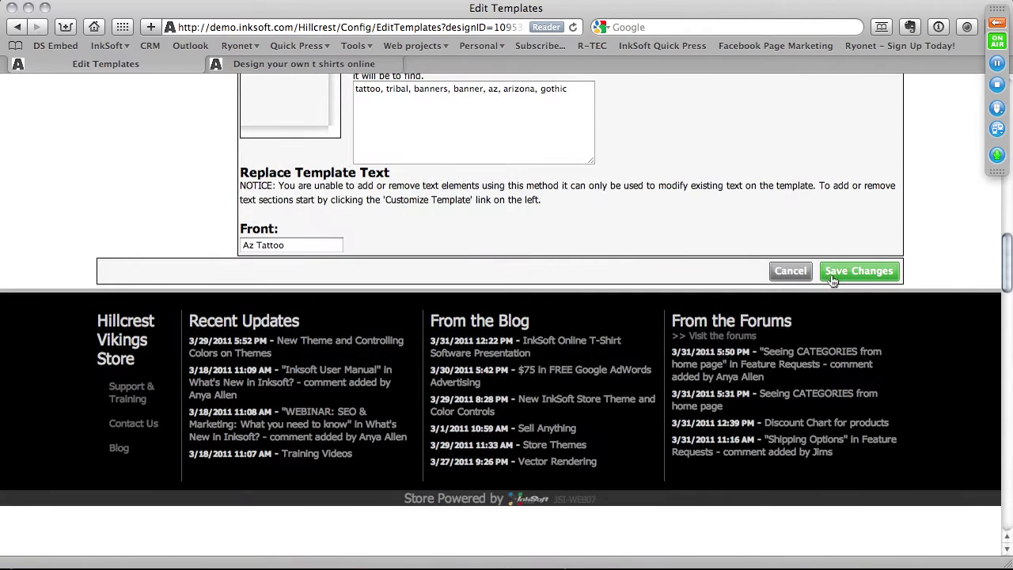
{"action": "left_click", "coordinate": [833, 277]}
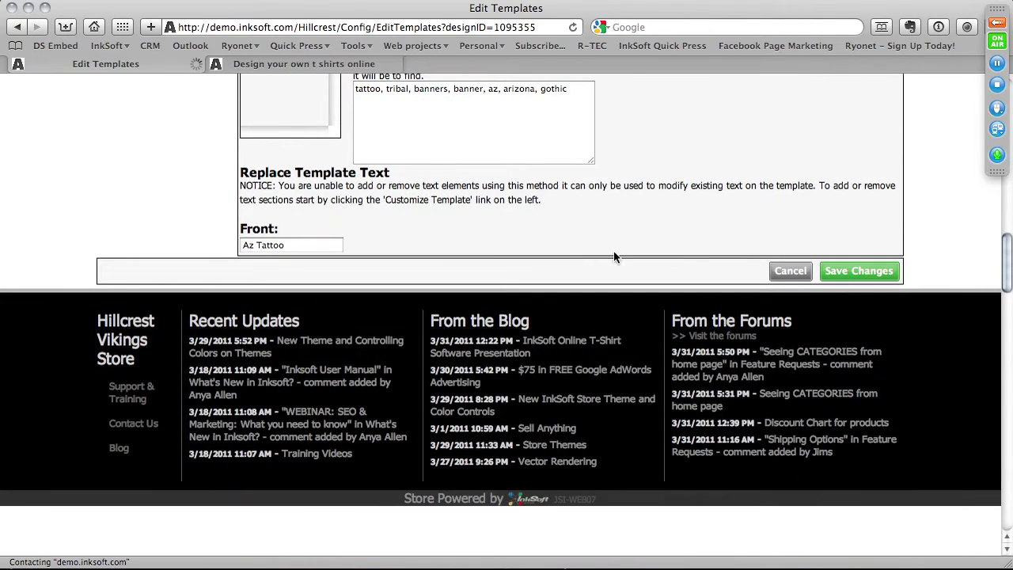
Find the Az Tattoo Co design in the Hillcrest Vikings Store's template list and reopen it for editing
{"action": "scroll", "coordinate": [465, 269], "scroll_direction": "up", "scroll_amount": 6}
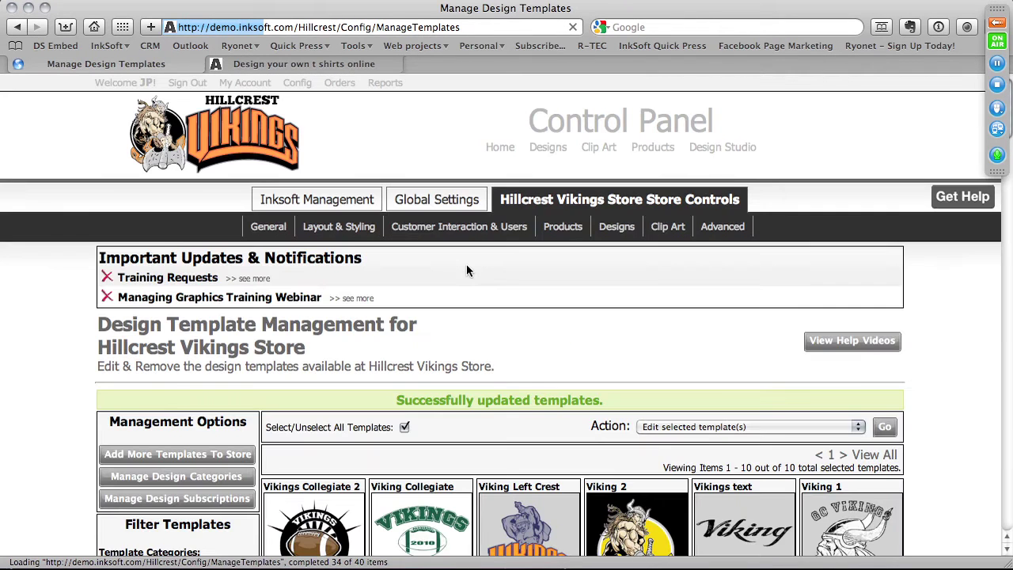
{"action": "scroll", "coordinate": [463, 271], "scroll_direction": "down", "scroll_amount": 5}
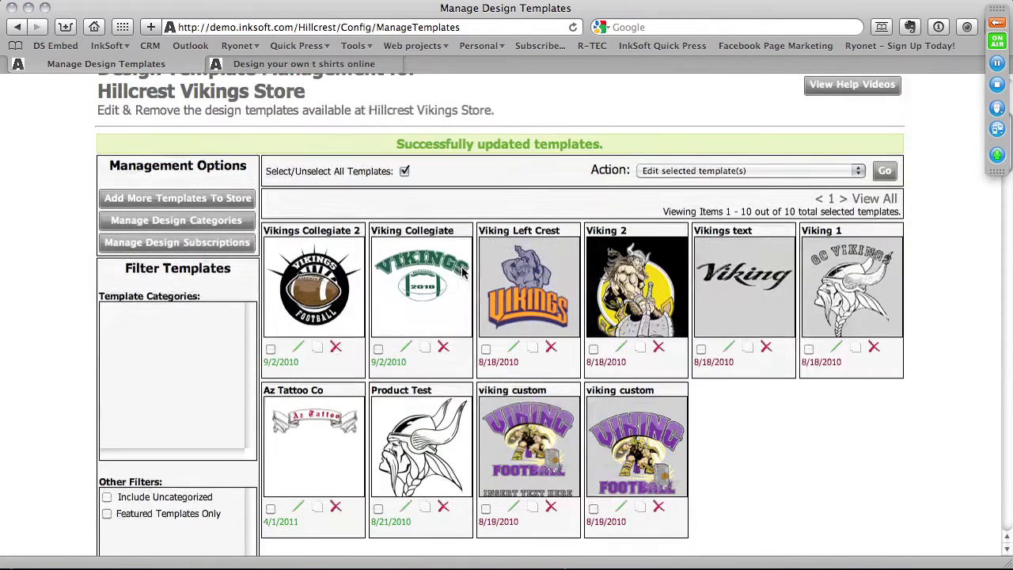
{"action": "left_click", "coordinate": [296, 507]}
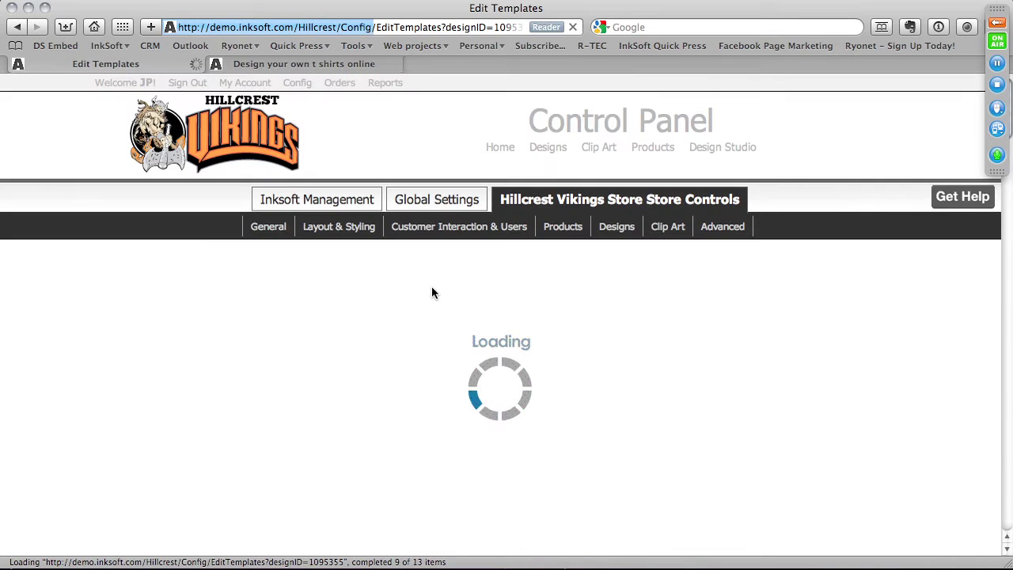
Switch to the ACME Apparel Co. store page and view the Soccer Mom rhinestone shirt as an example product
{"action": "left_click", "coordinate": [326, 65]}
{"action": "scroll", "coordinate": [347, 117], "scroll_direction": "up", "scroll_amount": 1}
{"action": "scroll", "coordinate": [346, 117], "scroll_direction": "up", "scroll_amount": 3}
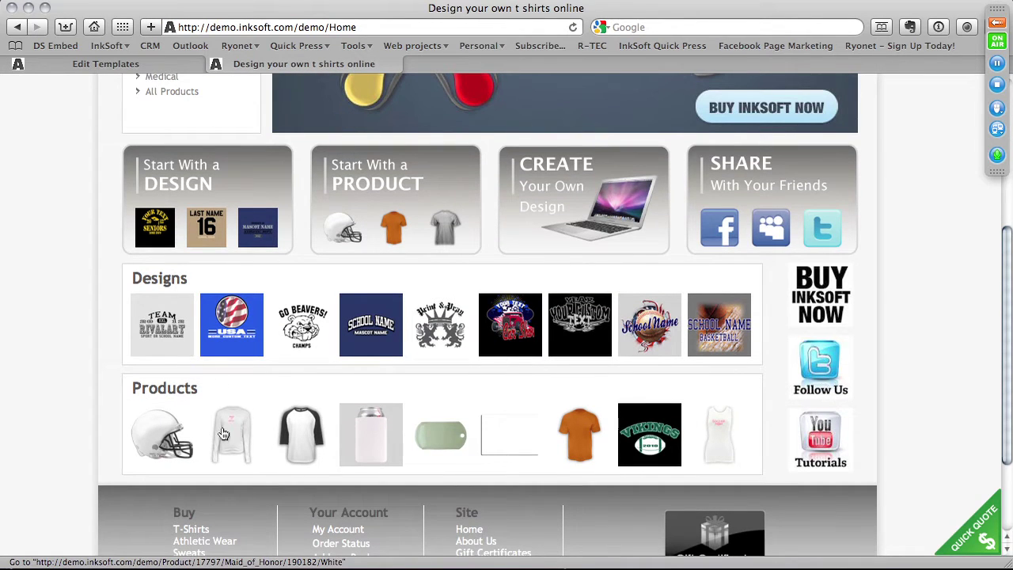
{"action": "left_click", "coordinate": [718, 427]}
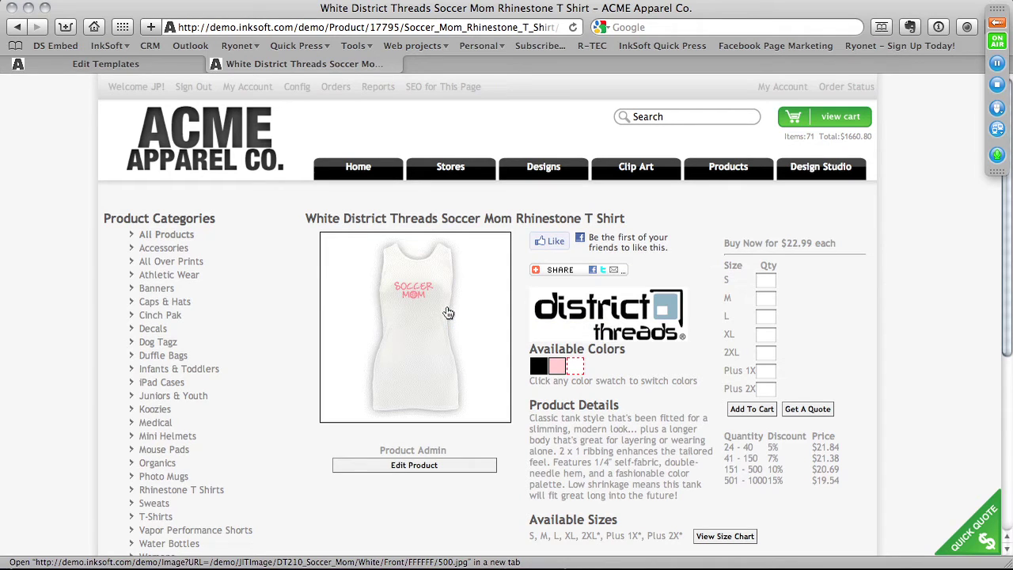
Return to the Az Tattoo Co template and start creating a static product from it
{"action": "left_click", "coordinate": [125, 66]}
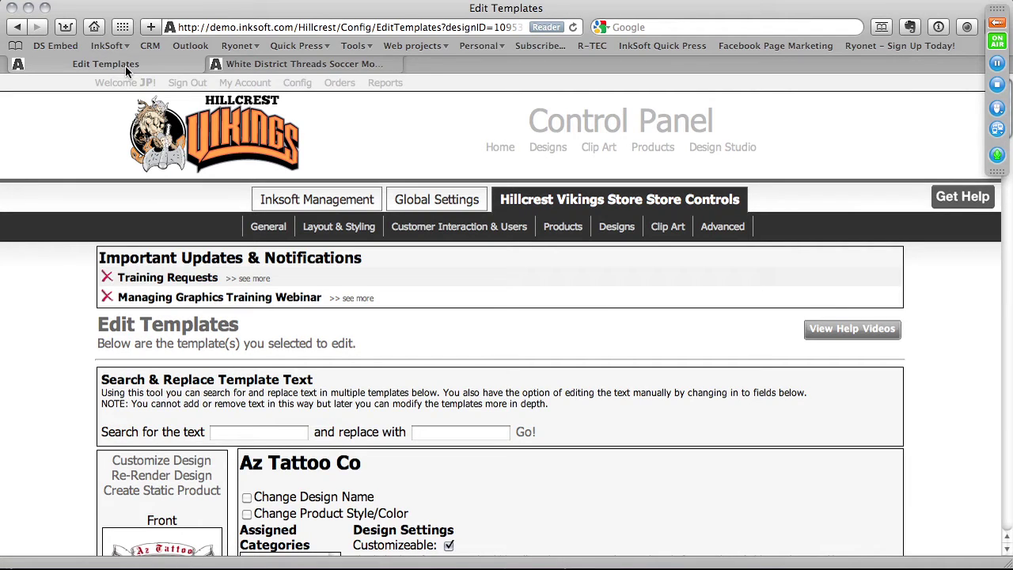
{"action": "scroll", "coordinate": [346, 302], "scroll_direction": "down", "scroll_amount": 2}
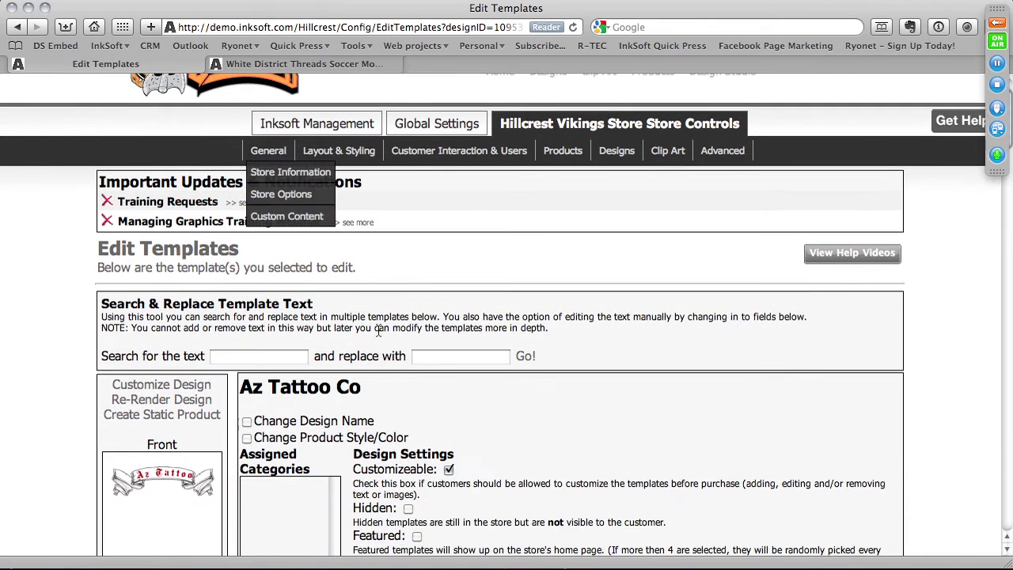
{"action": "scroll", "coordinate": [499, 487], "scroll_direction": "down", "scroll_amount": 2}
{"action": "scroll", "coordinate": [396, 395], "scroll_direction": "down", "scroll_amount": 3}
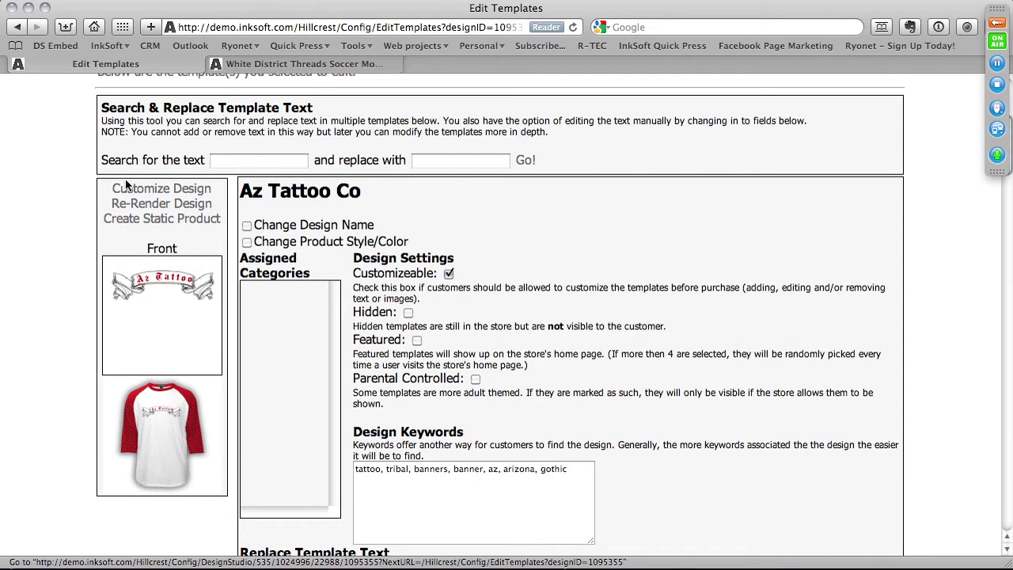
{"action": "left_click", "coordinate": [137, 227]}
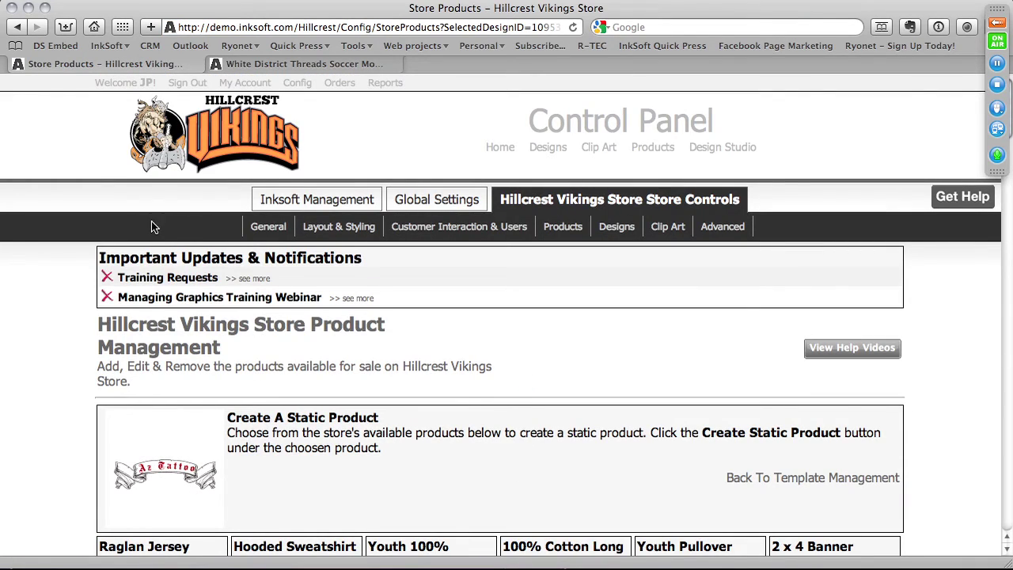
Examine the store products, their available colors and the create options offered for the static product
{"action": "scroll", "coordinate": [407, 372], "scroll_direction": "down", "scroll_amount": 5}
{"action": "scroll", "coordinate": [426, 369], "scroll_direction": "down", "scroll_amount": 10}
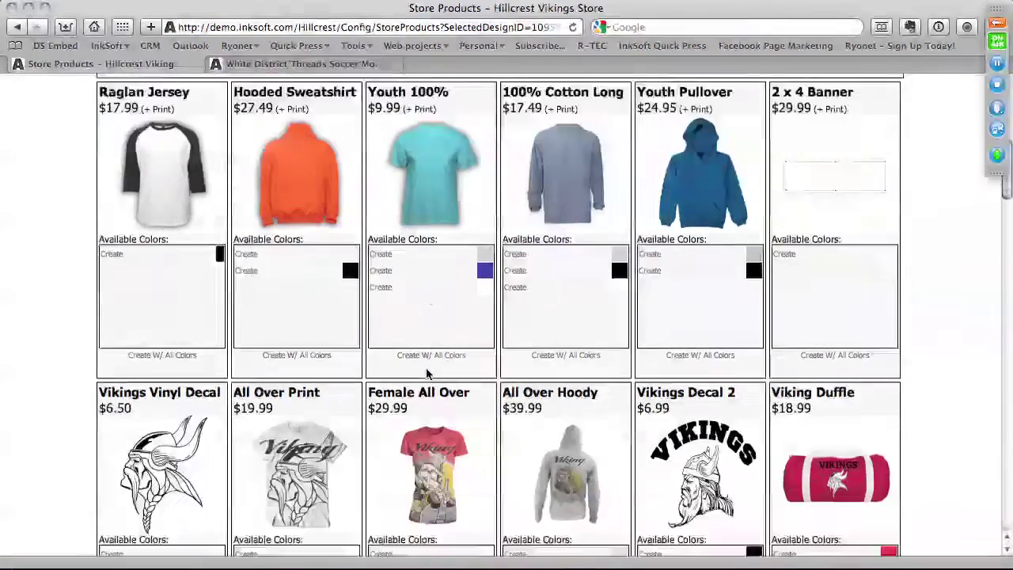
{"action": "scroll", "coordinate": [426, 369], "scroll_direction": "down", "scroll_amount": 3}
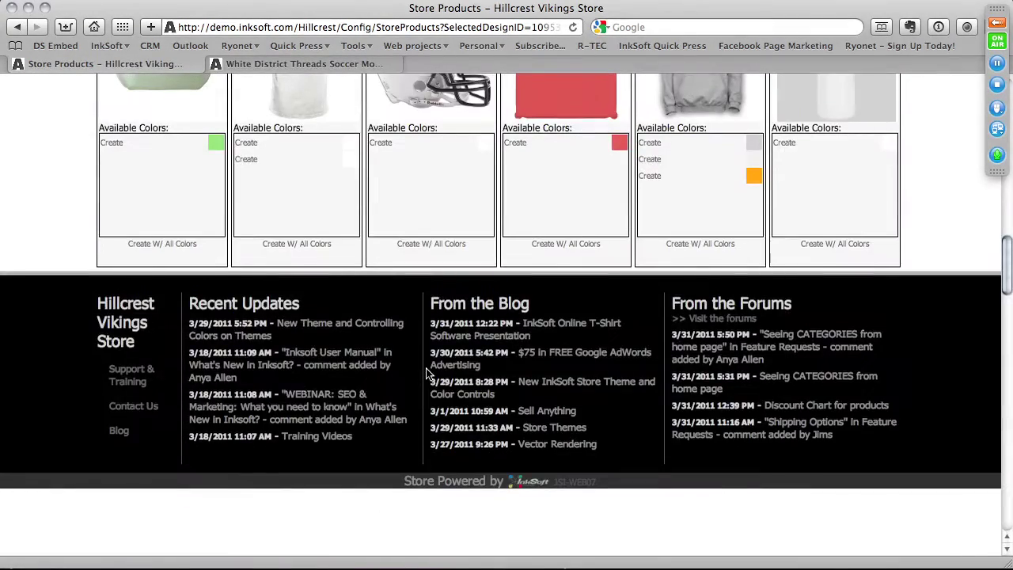
{"action": "scroll", "coordinate": [426, 369], "scroll_direction": "up", "scroll_amount": 15}
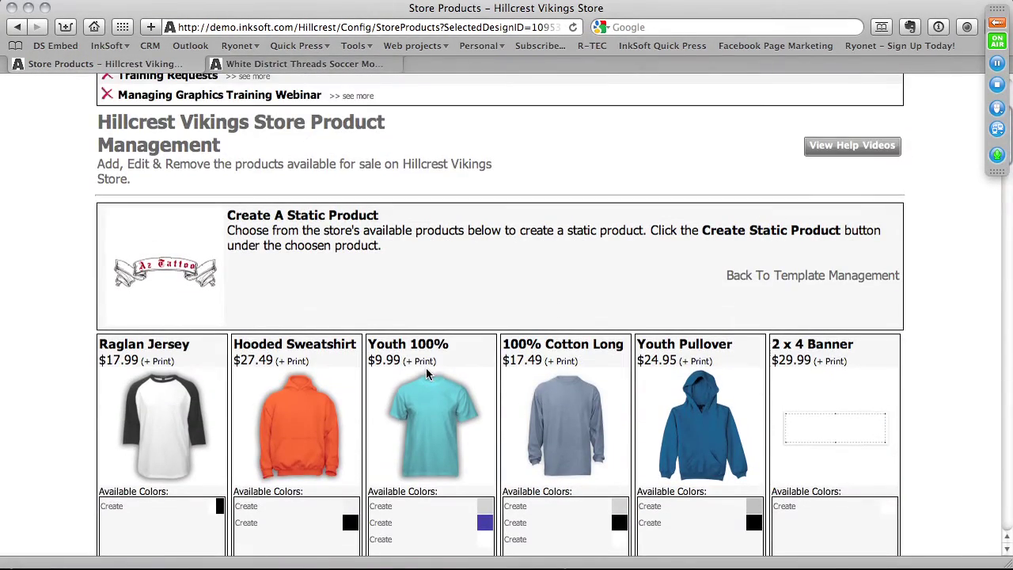
{"action": "scroll", "coordinate": [426, 372], "scroll_direction": "down", "scroll_amount": 3}
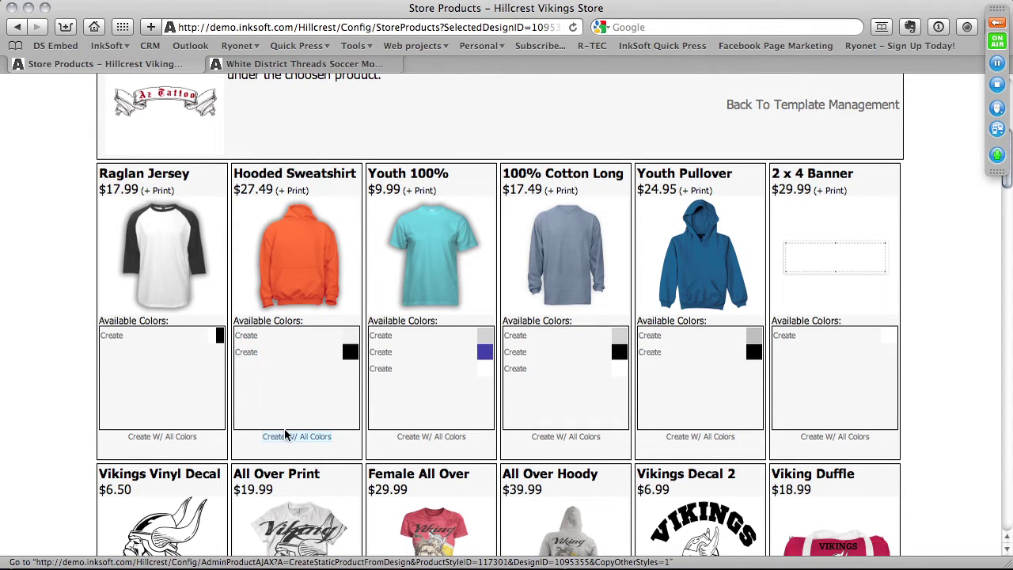
{"action": "scroll", "coordinate": [287, 360], "scroll_direction": "down", "scroll_amount": 4}
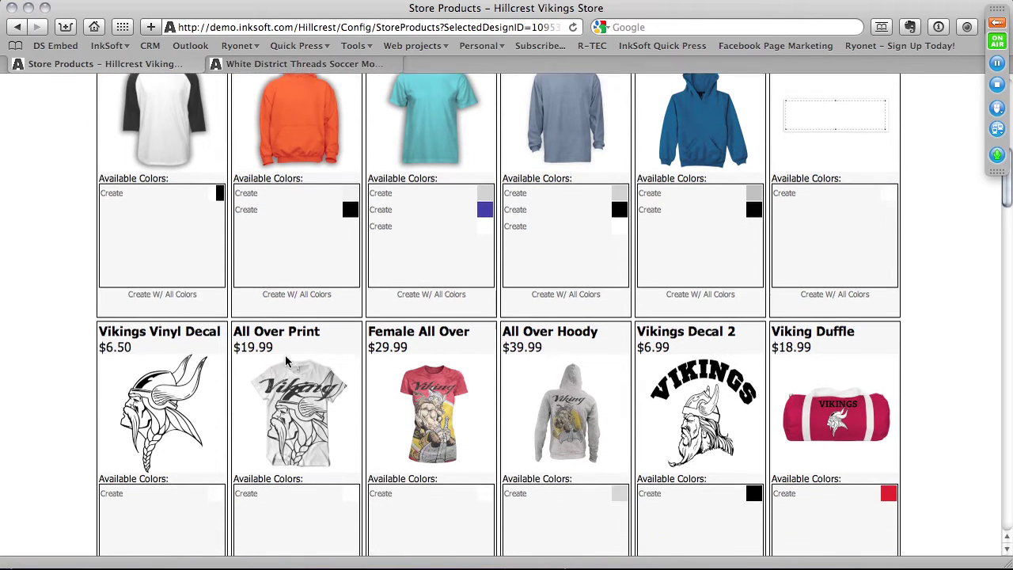
{"action": "scroll", "coordinate": [286, 360], "scroll_direction": "down", "scroll_amount": 10}
{"action": "scroll", "coordinate": [287, 360], "scroll_direction": "up", "scroll_amount": 20}
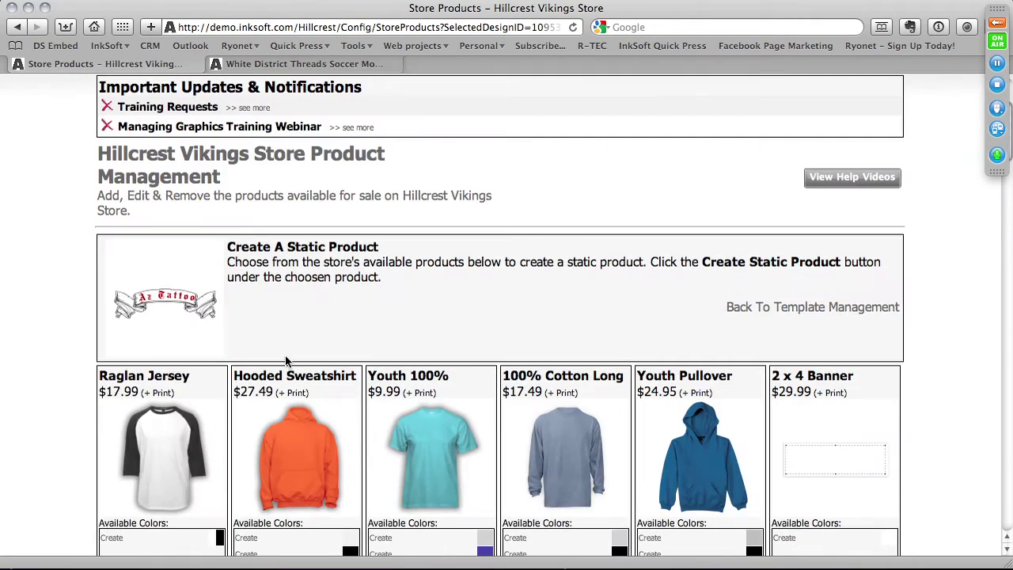
{"action": "scroll", "coordinate": [286, 360], "scroll_direction": "up", "scroll_amount": 5}
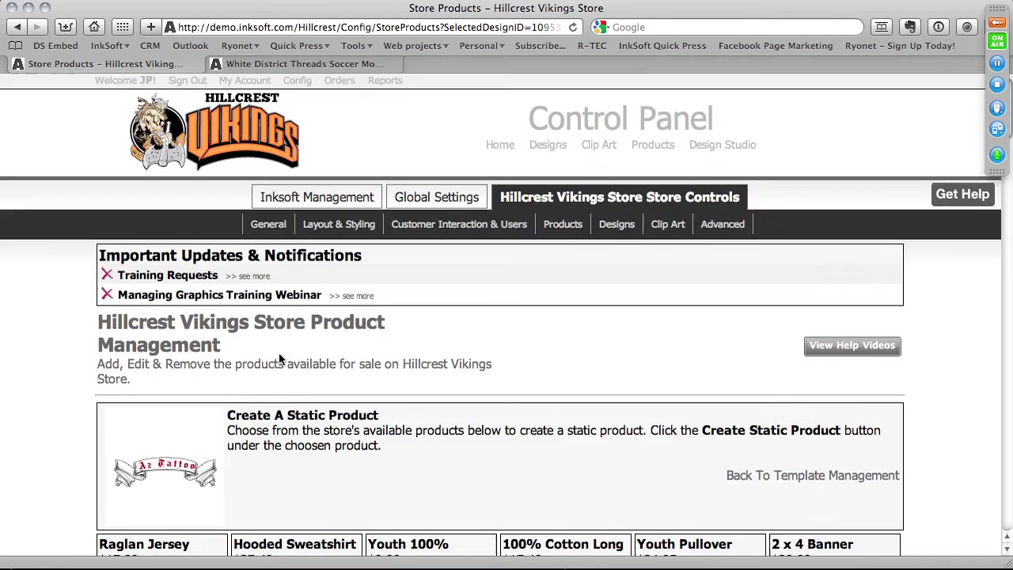
{"action": "scroll", "coordinate": [287, 361], "scroll_direction": "down", "scroll_amount": 9}
{"action": "scroll", "coordinate": [287, 363], "scroll_direction": "down", "scroll_amount": 3}
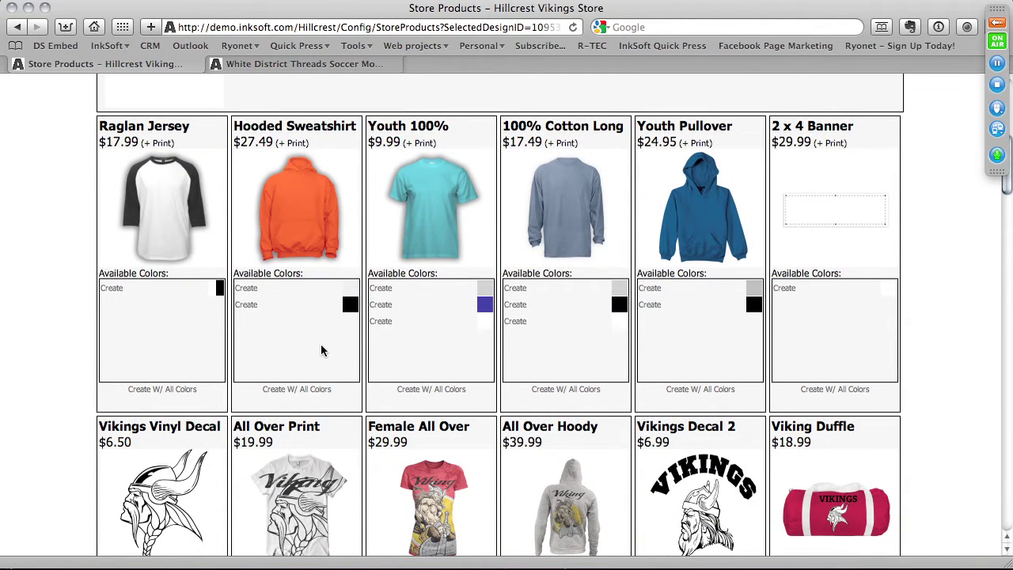
{"action": "scroll", "coordinate": [287, 279], "scroll_direction": "up", "scroll_amount": 1}
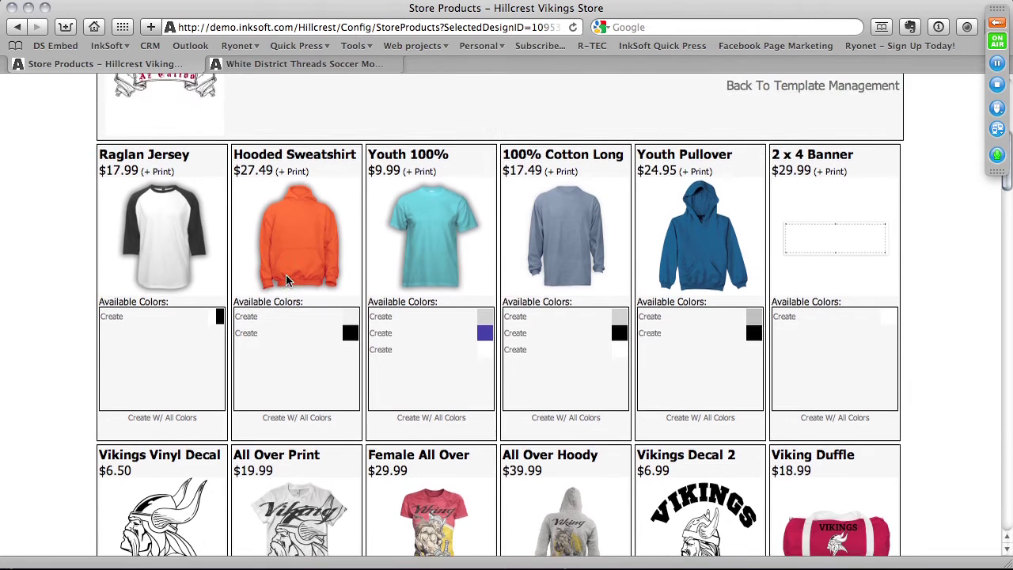
{"action": "scroll", "coordinate": [287, 278], "scroll_direction": "up", "scroll_amount": 2}
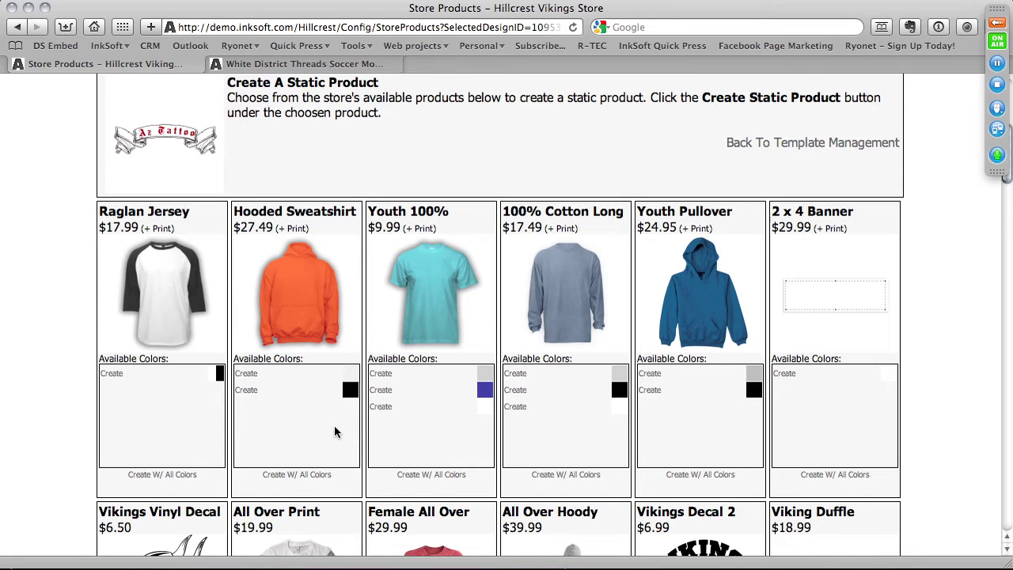
Create a static product from the Az Tattoo design on the Hooded Sweatshirt with all of its colors
{"action": "left_click", "coordinate": [297, 476]}
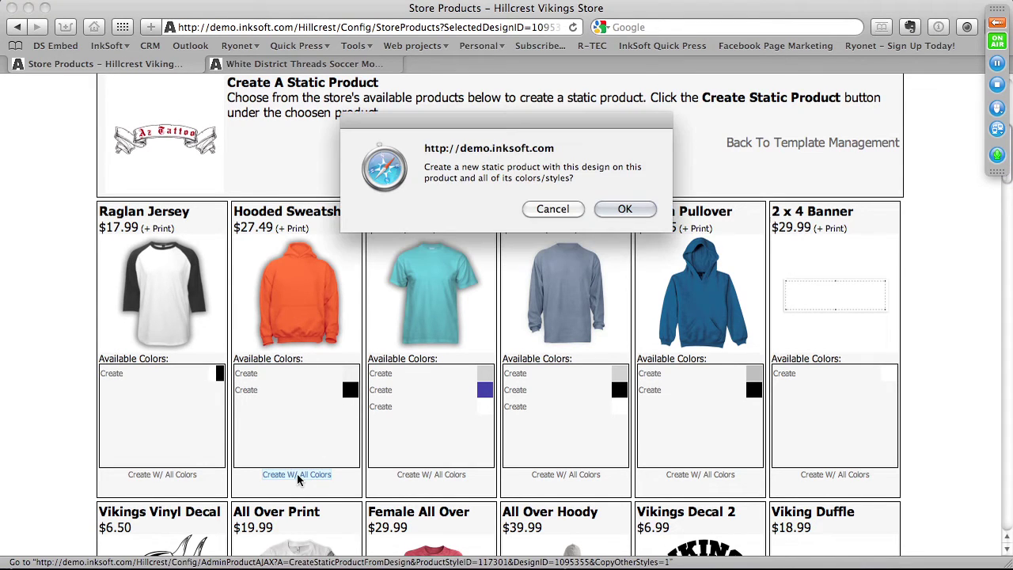
{"action": "left_click", "coordinate": [624, 210]}
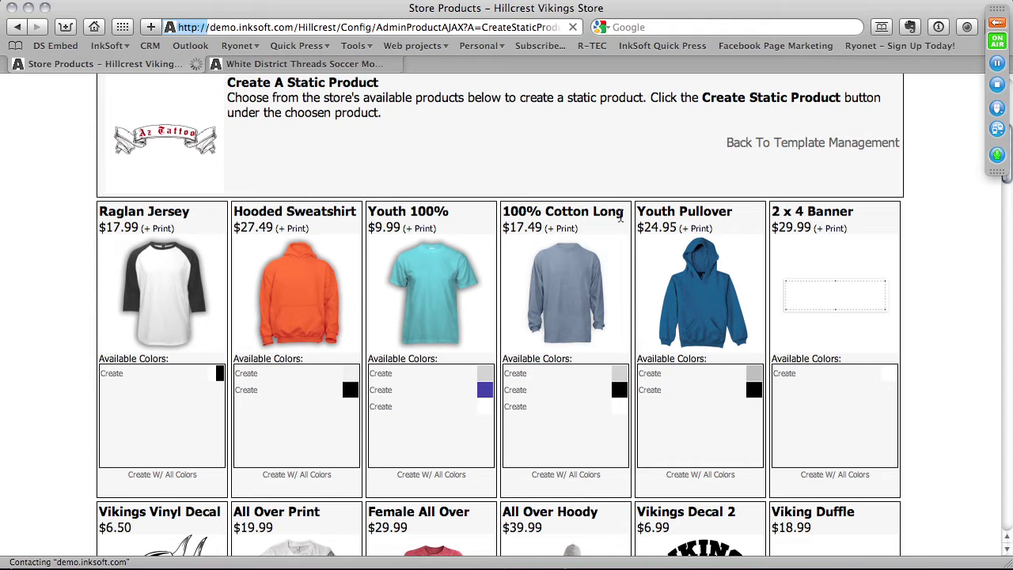
Find the Hillcrest Vikings store in the ACME Apparel Co. store list and view its product catalog
{"action": "left_click", "coordinate": [355, 65]}
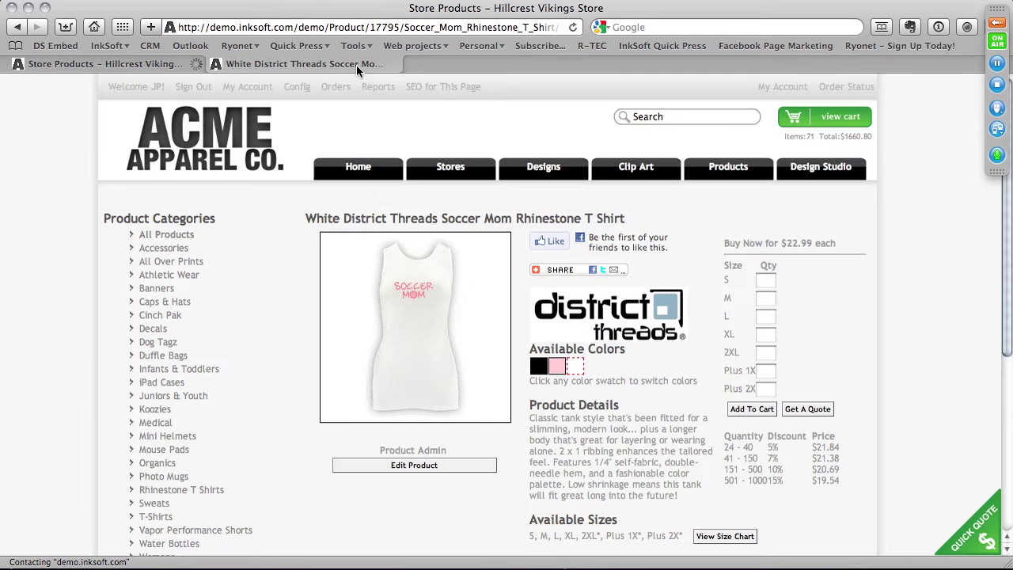
{"action": "left_click", "coordinate": [466, 167]}
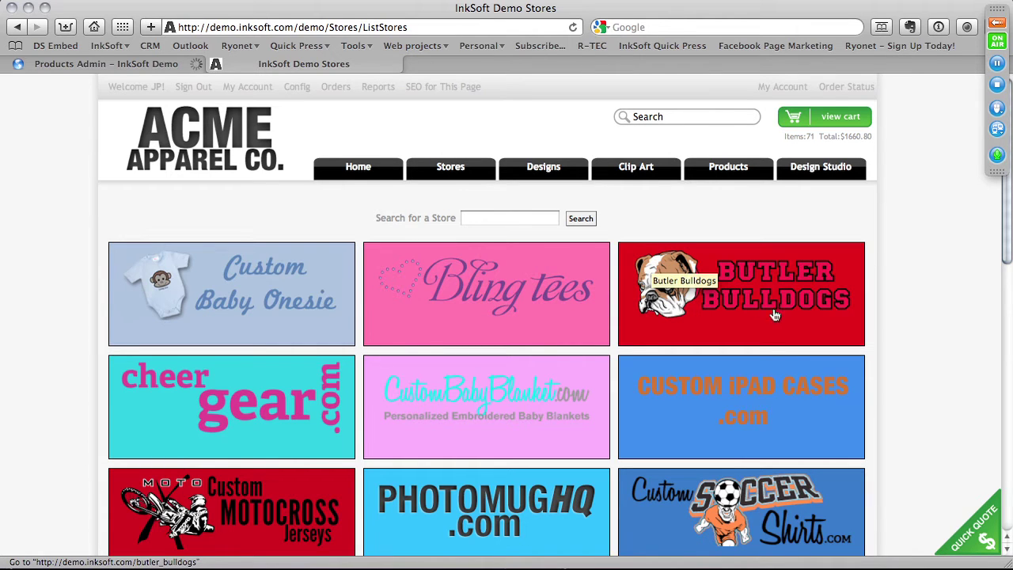
{"action": "scroll", "coordinate": [748, 293], "scroll_direction": "down", "scroll_amount": 5}
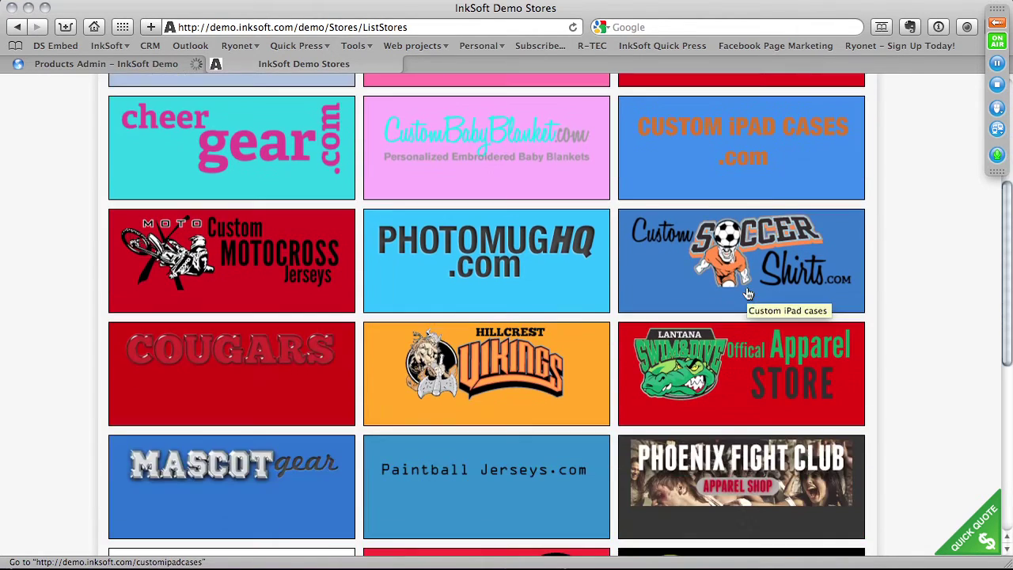
{"action": "scroll", "coordinate": [748, 294], "scroll_direction": "down", "scroll_amount": 2}
{"action": "left_click", "coordinate": [489, 259]}
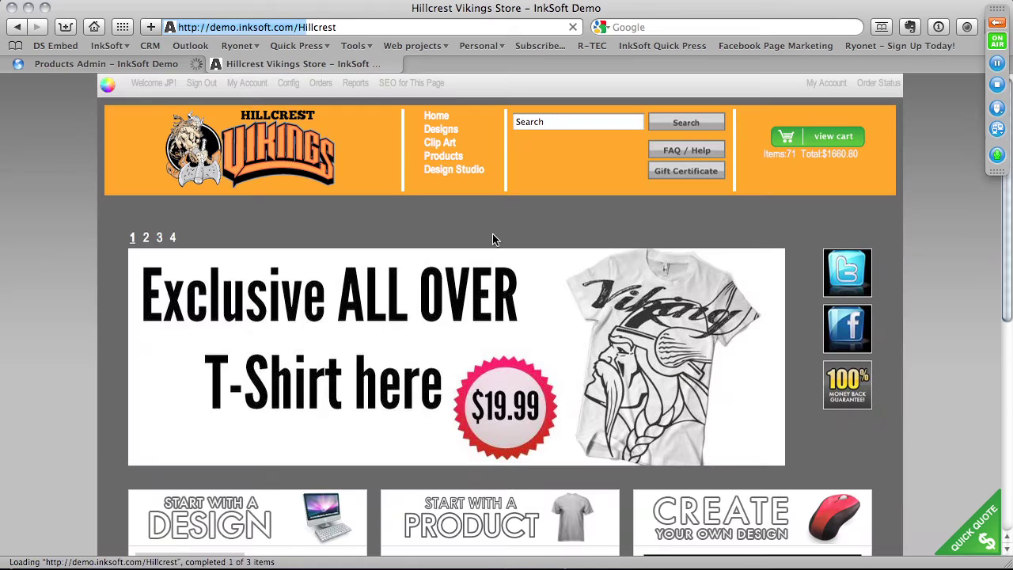
{"action": "left_click", "coordinate": [441, 156]}
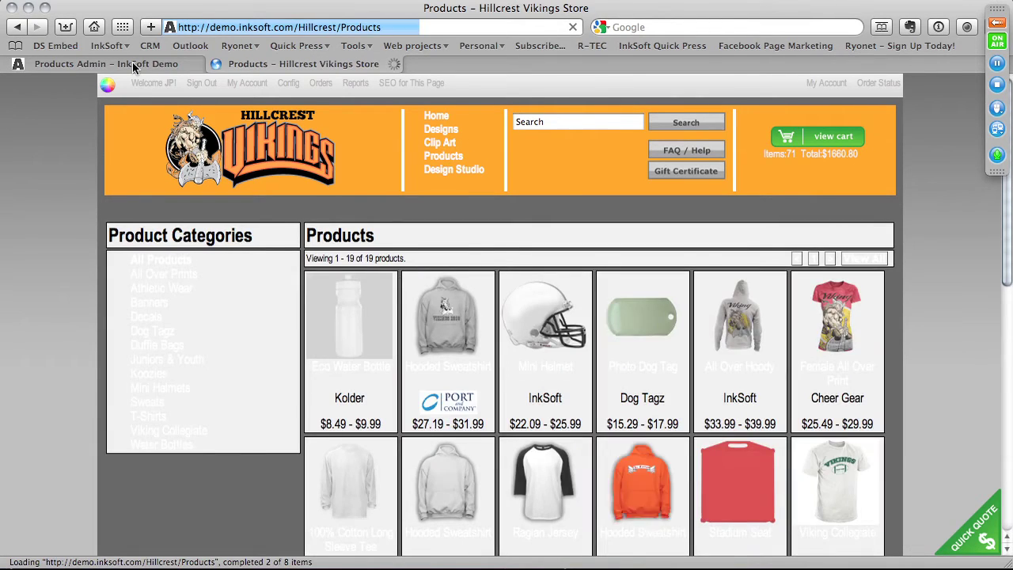
{"action": "left_click", "coordinate": [136, 65]}
{"action": "left_click", "coordinate": [272, 63]}
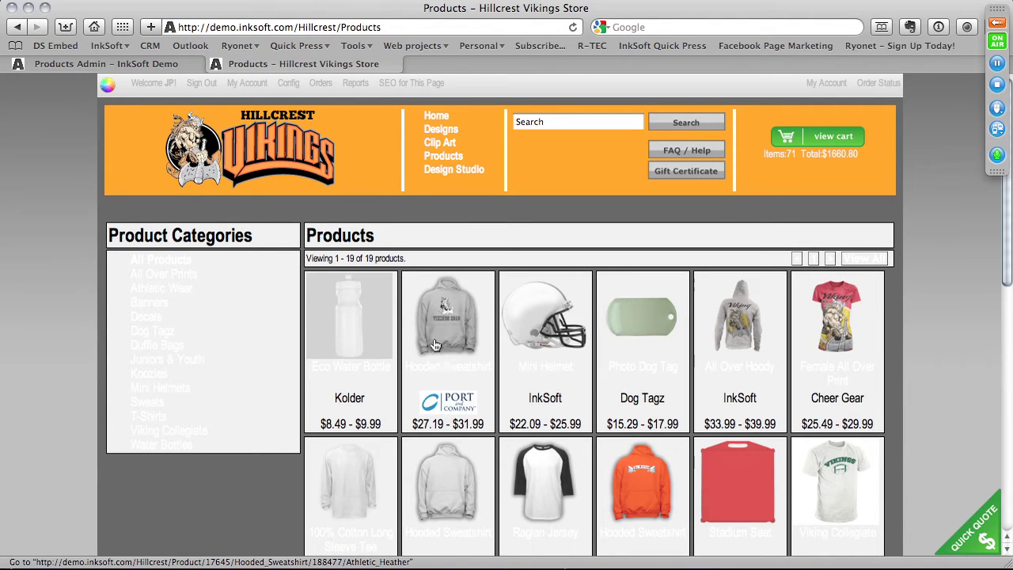
View the grey Vikings 2010 Hooded Sweatshirt as a static product example, including its enlarged image, available colors and sizes
{"action": "left_click", "coordinate": [467, 313]}
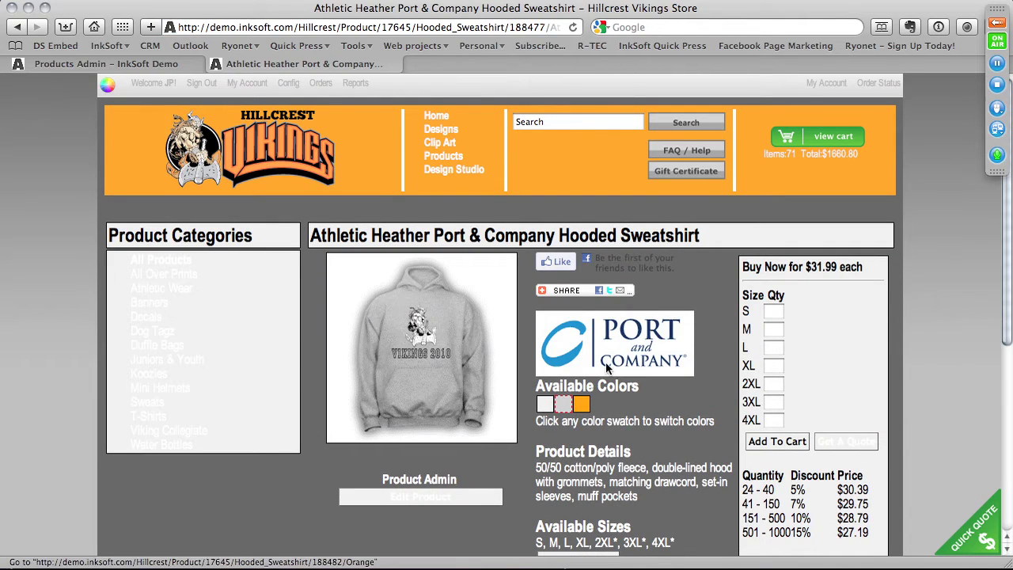
{"action": "left_click", "coordinate": [445, 348], "text": "super"}
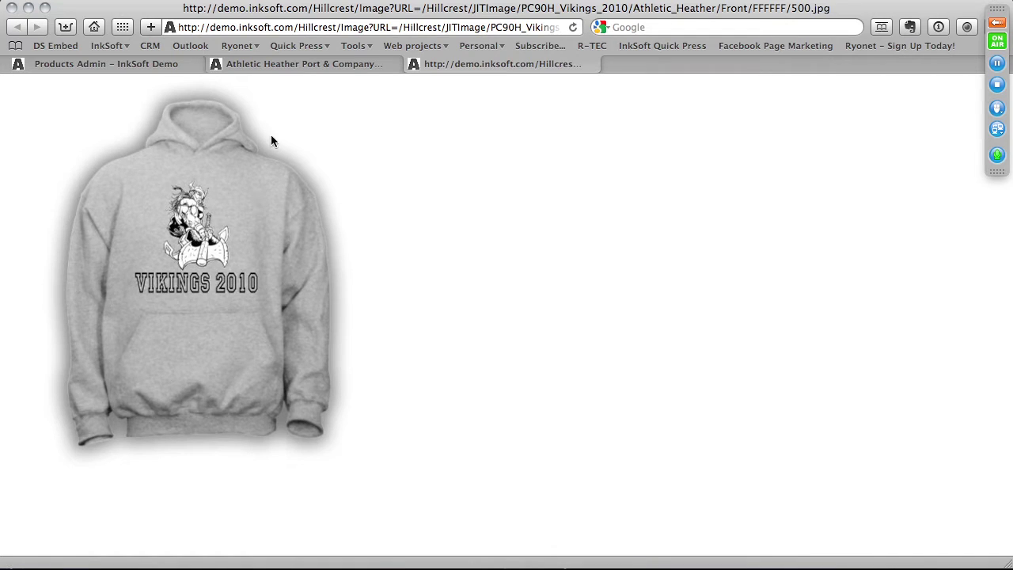
{"action": "left_click", "coordinate": [273, 65]}
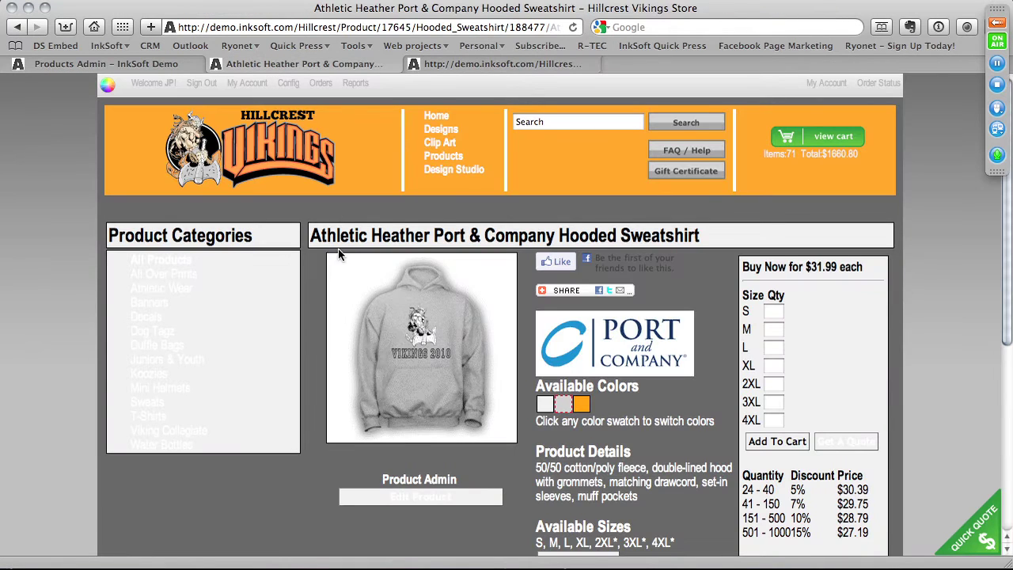
{"action": "scroll", "coordinate": [339, 255], "scroll_direction": "down", "scroll_amount": 1}
{"action": "scroll", "coordinate": [339, 255], "scroll_direction": "down", "scroll_amount": 2}
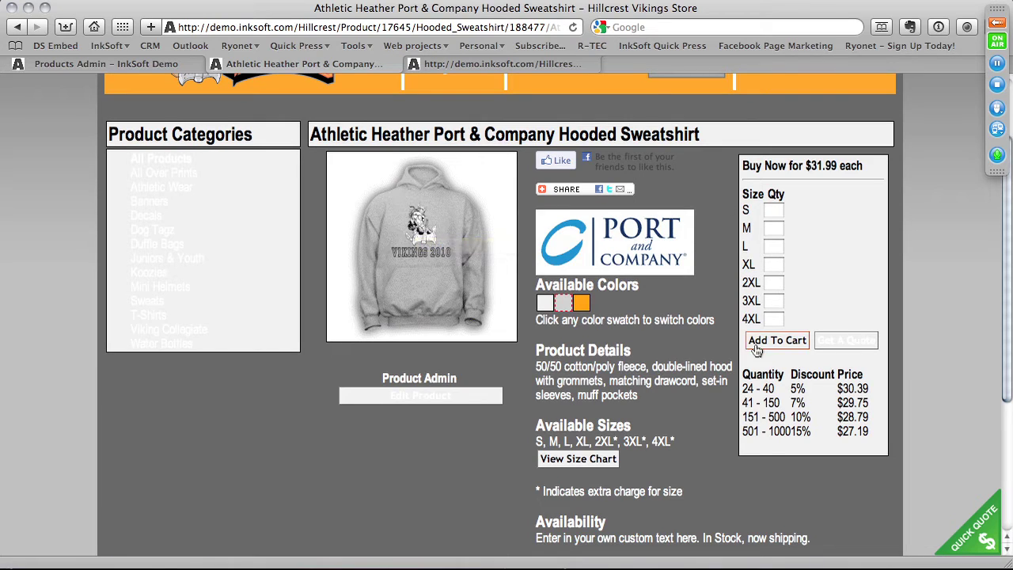
{"action": "left_click", "coordinate": [563, 302]}
{"action": "mouse_move", "coordinate": [580, 306]}
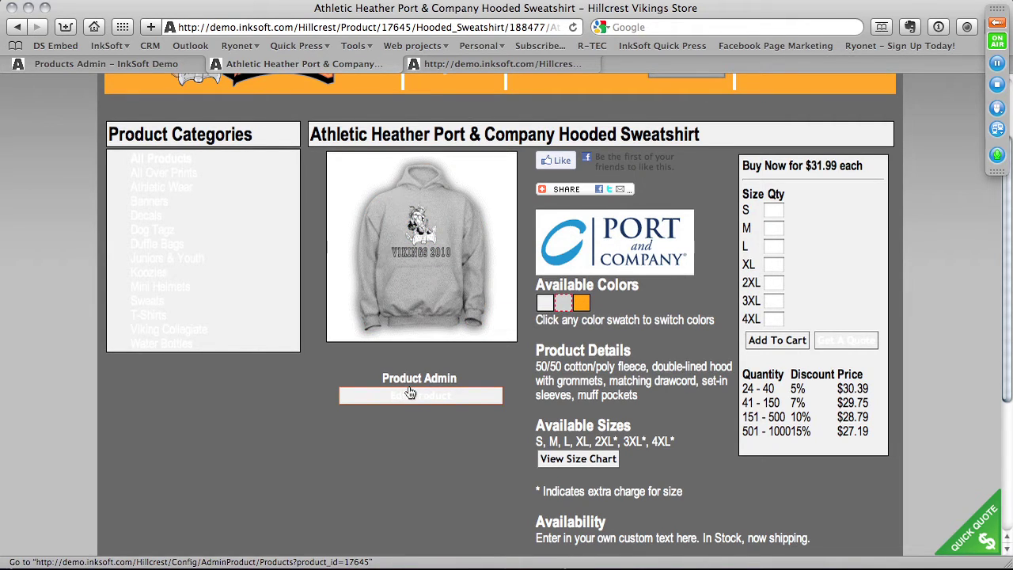
Return to the new Az Tattoo static product's edit page and change the product name to Viking Hoody
{"action": "left_click", "coordinate": [180, 61]}
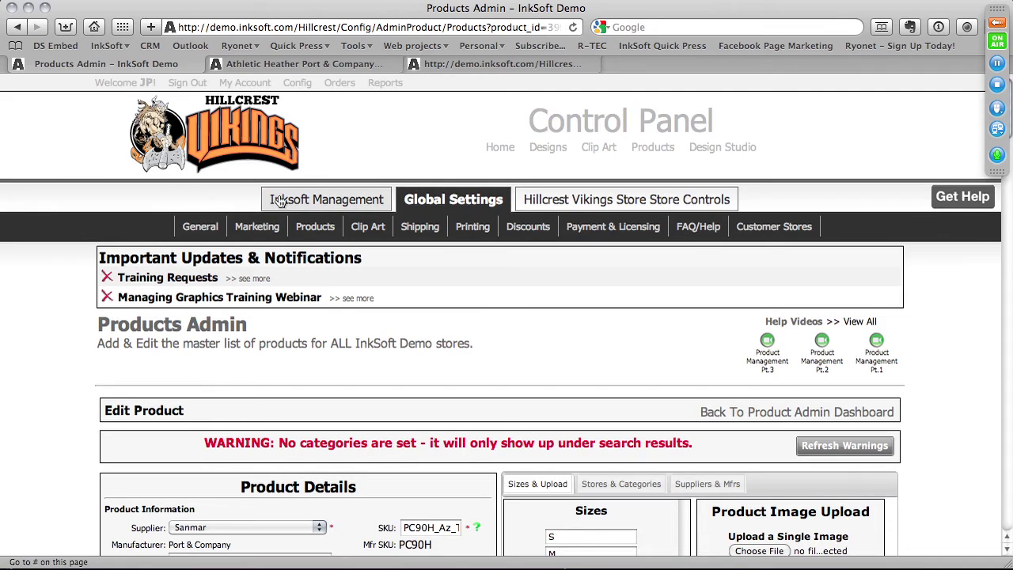
{"action": "scroll", "coordinate": [302, 200], "scroll_direction": "down", "scroll_amount": 3}
{"action": "scroll", "coordinate": [303, 200], "scroll_direction": "down", "scroll_amount": 2}
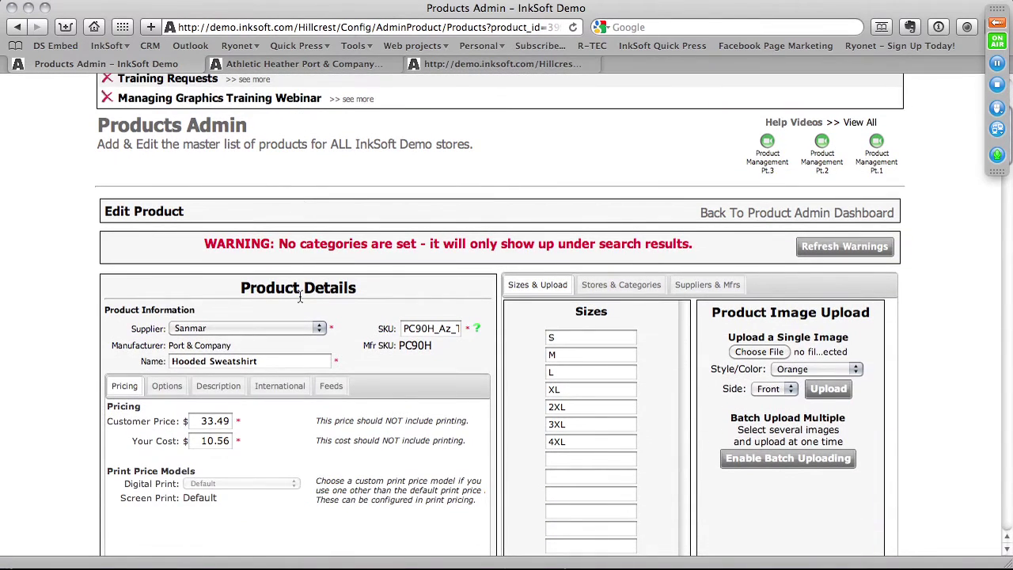
{"action": "scroll", "coordinate": [301, 297], "scroll_direction": "down", "scroll_amount": 1}
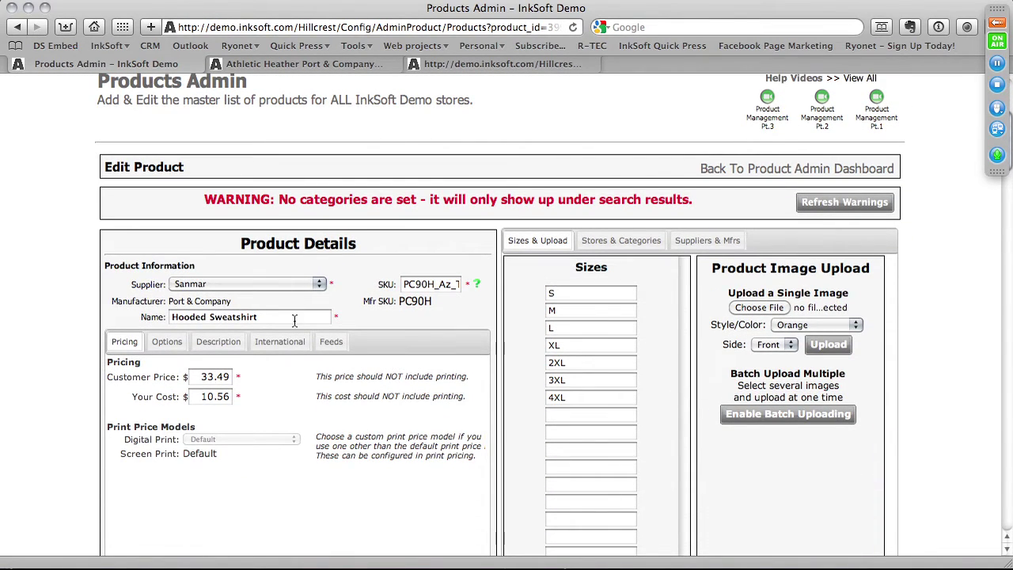
{"action": "left_click_drag", "start_coordinate": [295, 317], "coordinate": [117, 305]}
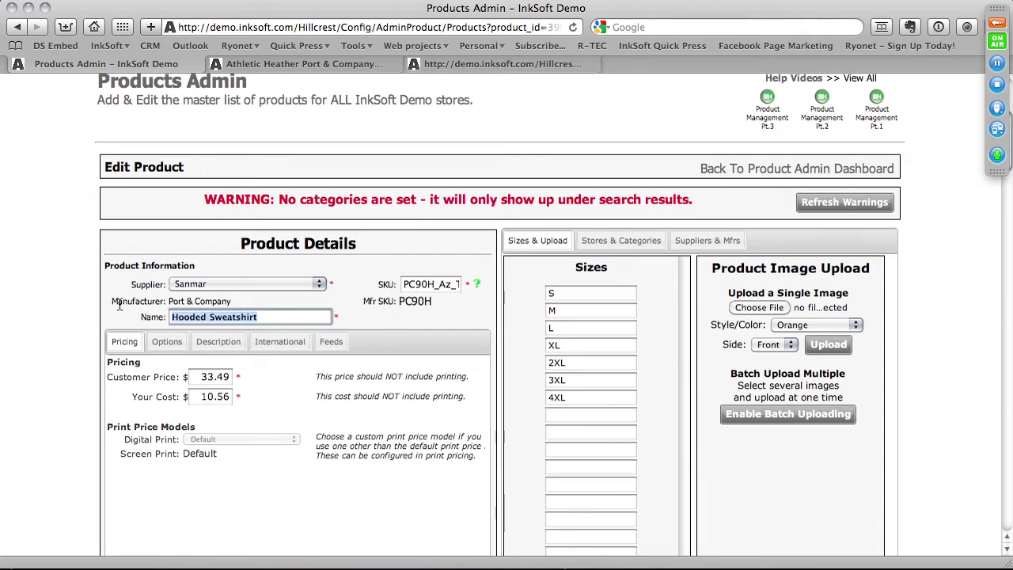
{"action": "type", "text": "Offical"}
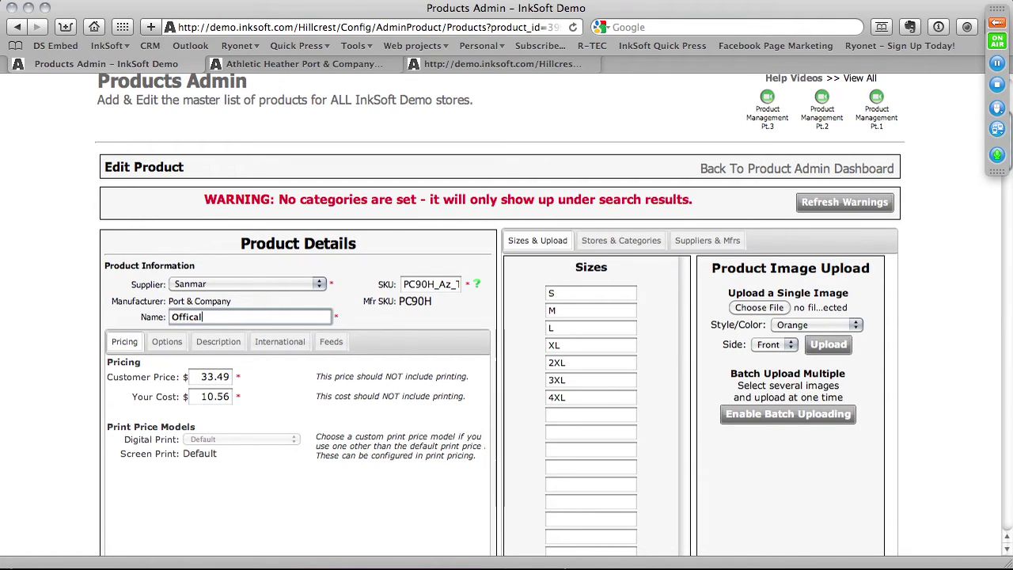
{"action": "key", "text": "BackSpace"}
{"action": "key", "text": "BackSpace"}
{"action": "key", "text": "BackSpace"}
{"action": "key", "text": "BackSpace"}
{"action": "key", "text": "BackSpace"}
{"action": "key", "text": "BackSpace"}
{"action": "key", "text": "BackSpace"}
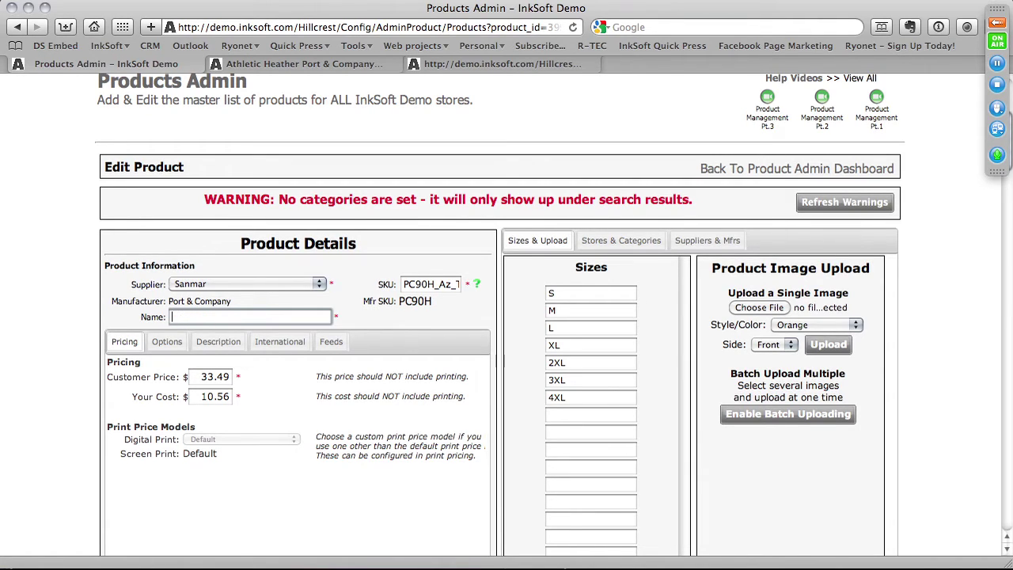
{"action": "type", "text": "Viking Hoody"}
Look over the supplier options without changing the selection, and replace the product's SKU with VHSD12
{"action": "left_click", "coordinate": [225, 284]}
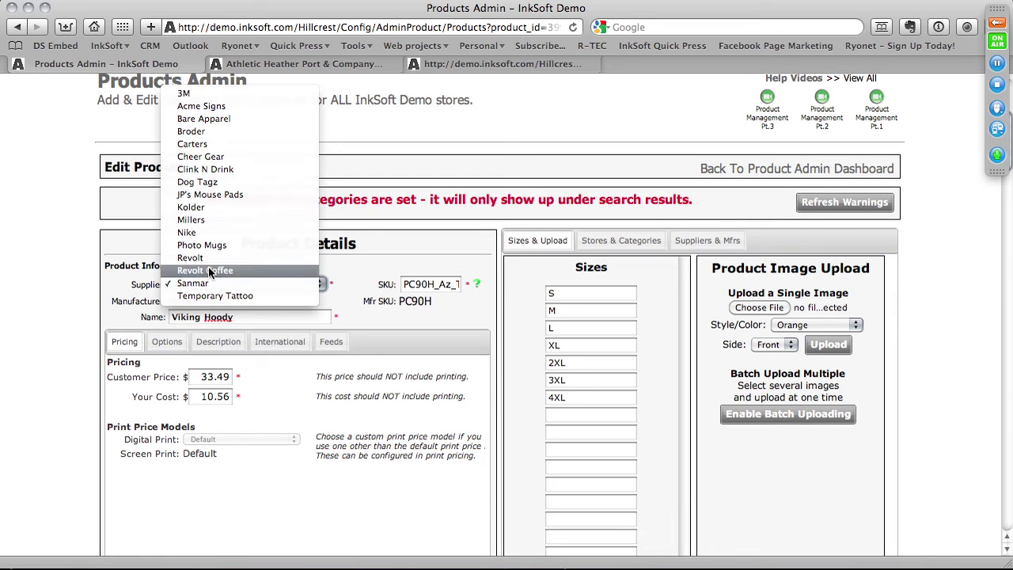
{"action": "left_click", "coordinate": [117, 287]}
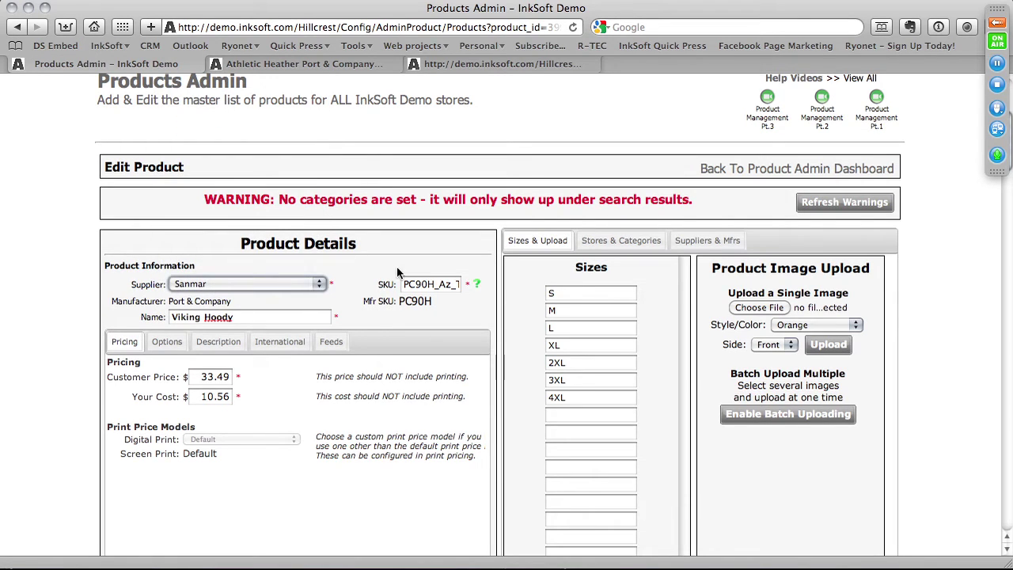
{"action": "left_click", "coordinate": [466, 284]}
{"action": "type", "text": "attoo"}
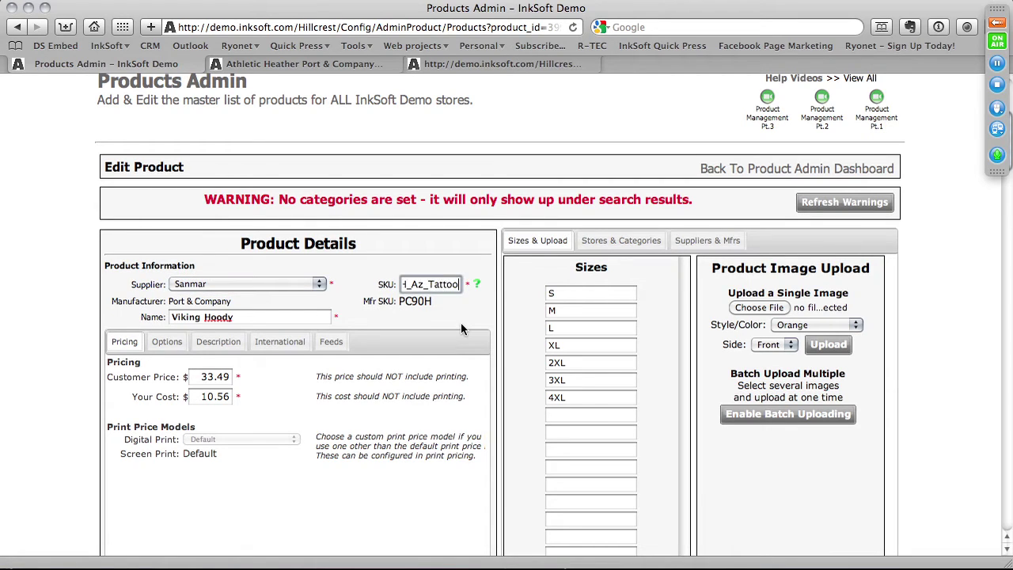
{"action": "type", "text": "_Co_1095355"}
{"action": "key", "text": "BackSpace"}
{"action": "key", "text": "BackSpace"}
{"action": "key", "text": "BackSpace"}
{"action": "key", "text": "BackSpace"}
{"action": "key", "text": "BackSpace"}
{"action": "key", "text": "BackSpace"}
{"action": "key", "text": "BackSpace"}
{"action": "key", "text": "BackSpace"}
{"action": "key", "text": "BackSpace"}
{"action": "key", "text": "BackSpace"}
{"action": "key", "text": "BackSpace"}
{"action": "key", "text": "BackSpace"}
{"action": "key", "text": "BackSpace"}
{"action": "key", "text": "BackSpace"}
{"action": "key", "text": "BackSpace"}
{"action": "key", "text": "BackSpace"}
{"action": "key", "text": "BackSpace"}
{"action": "key", "text": "BackSpace"}
{"action": "key", "text": "BackSpace"}
{"action": "key", "text": "BackSpace"}
{"action": "key", "text": "BackSpace"}
{"action": "type", "text": "VHSD12"}
Set the product's customer price to 29.99 and its cost to 12.00
{"action": "double_click", "coordinate": [205, 379]}
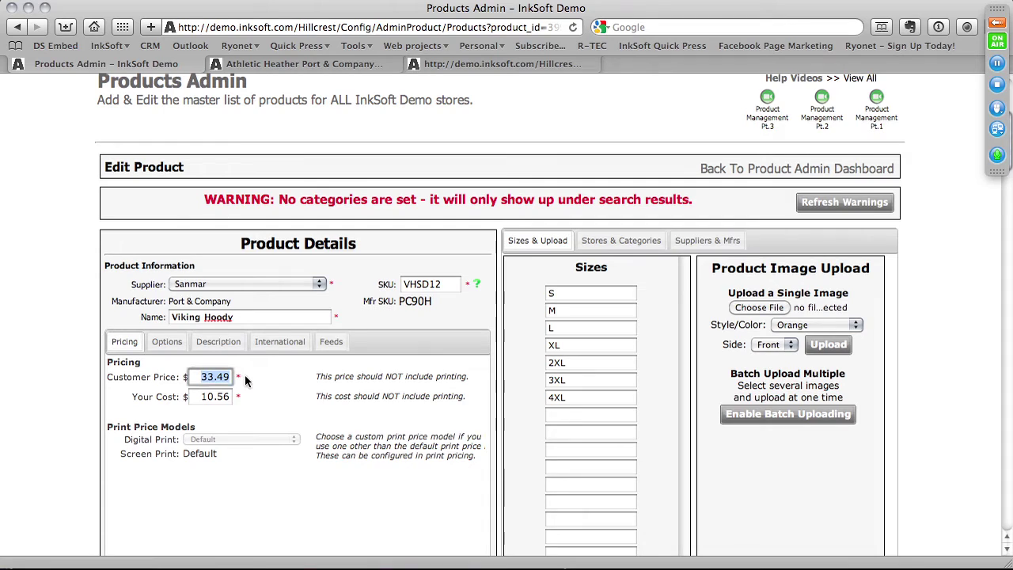
{"action": "type", "text": "29.99"}
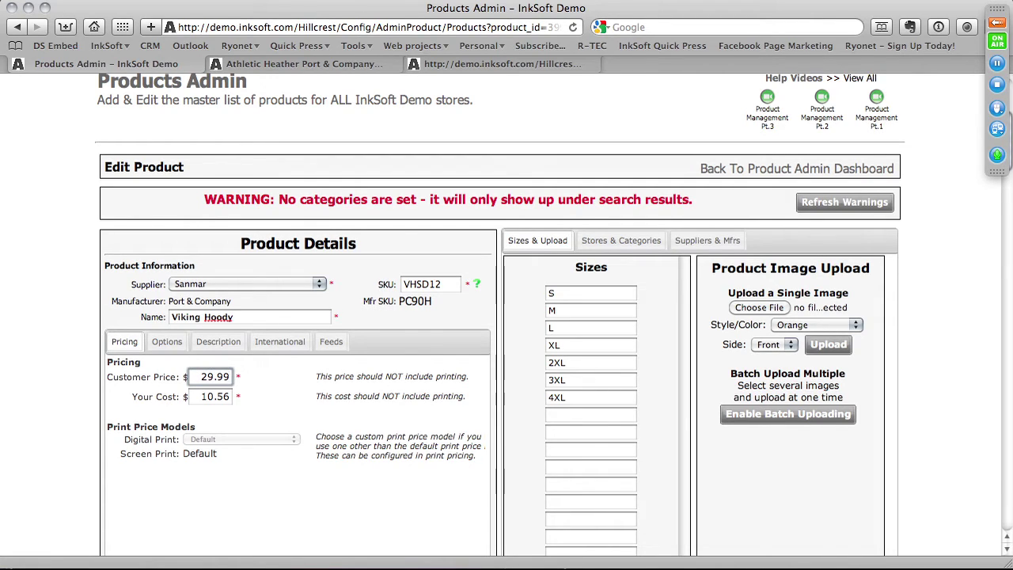
{"action": "left_click_drag", "start_coordinate": [216, 396], "coordinate": [289, 401]}
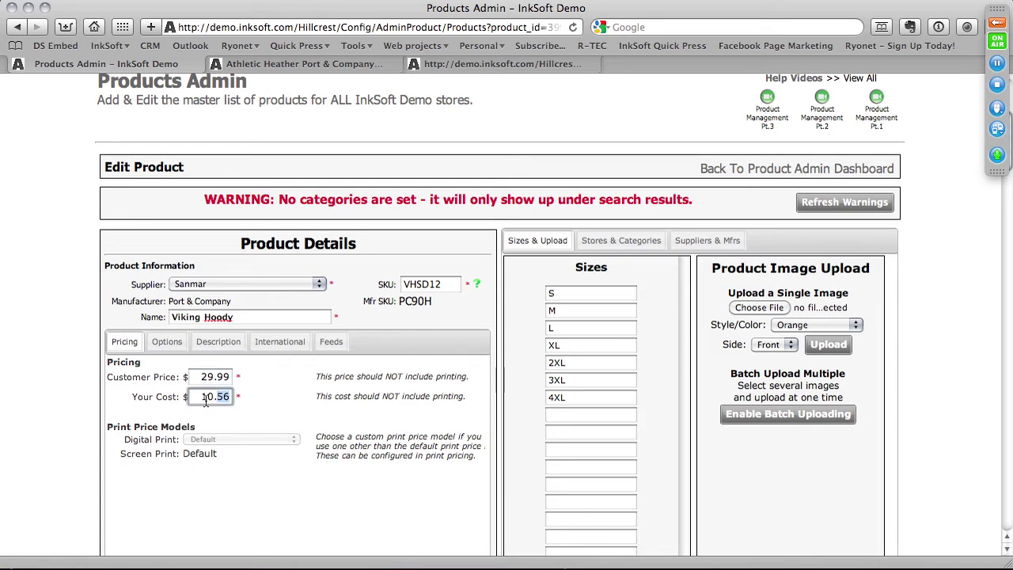
{"action": "left_click_drag", "start_coordinate": [205, 396], "coordinate": [244, 398]}
{"action": "key", "text": "BackSpace"}
{"action": "type", "text": "2.00"}
{"action": "scroll", "coordinate": [269, 464], "scroll_direction": "down", "scroll_amount": 3}
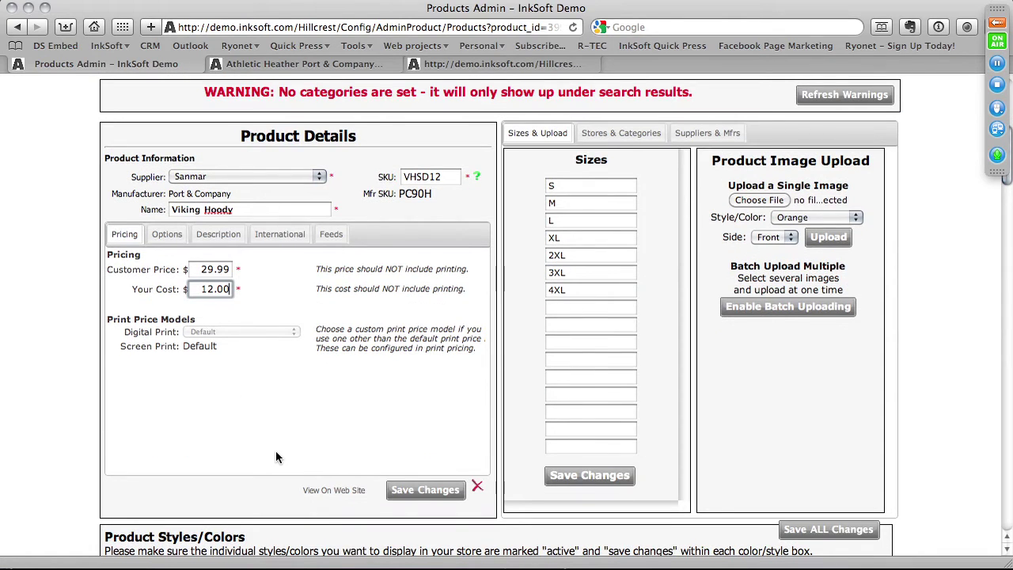
Compare the sizes with the store's grey Hooded Sweatshirt page and try to remove 4XL from the new product's sizes
{"action": "left_click_drag", "start_coordinate": [576, 289], "coordinate": [495, 293]}
{"action": "left_click", "coordinate": [374, 62]}
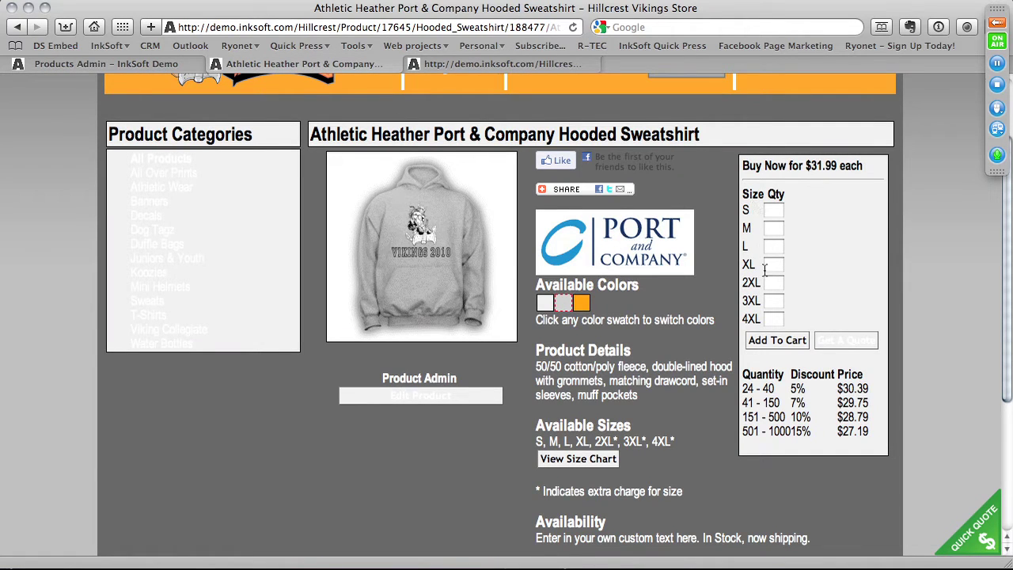
{"action": "left_click", "coordinate": [171, 65]}
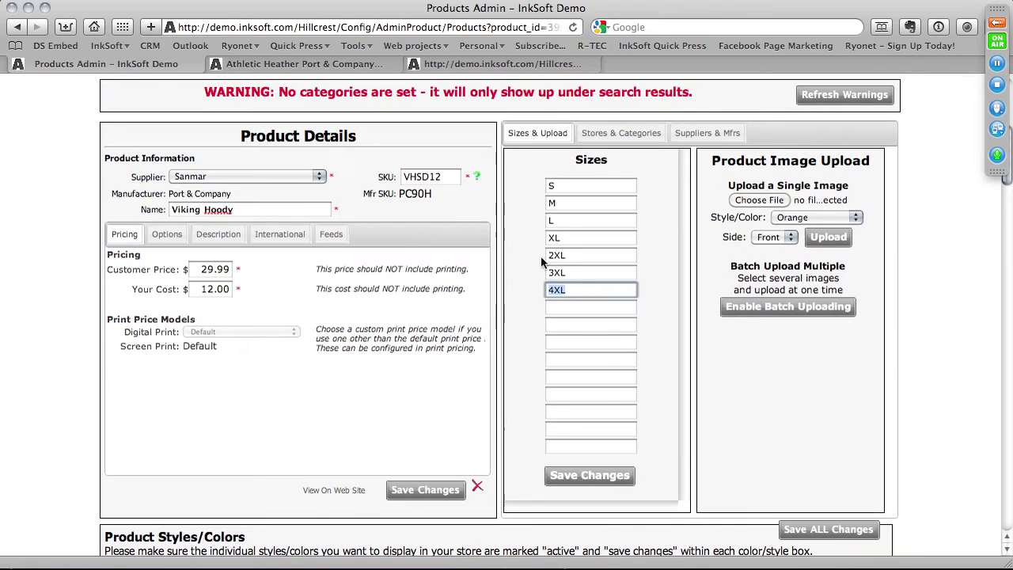
{"action": "key", "text": "BackSpace"}
{"action": "left_click", "coordinate": [574, 272]}
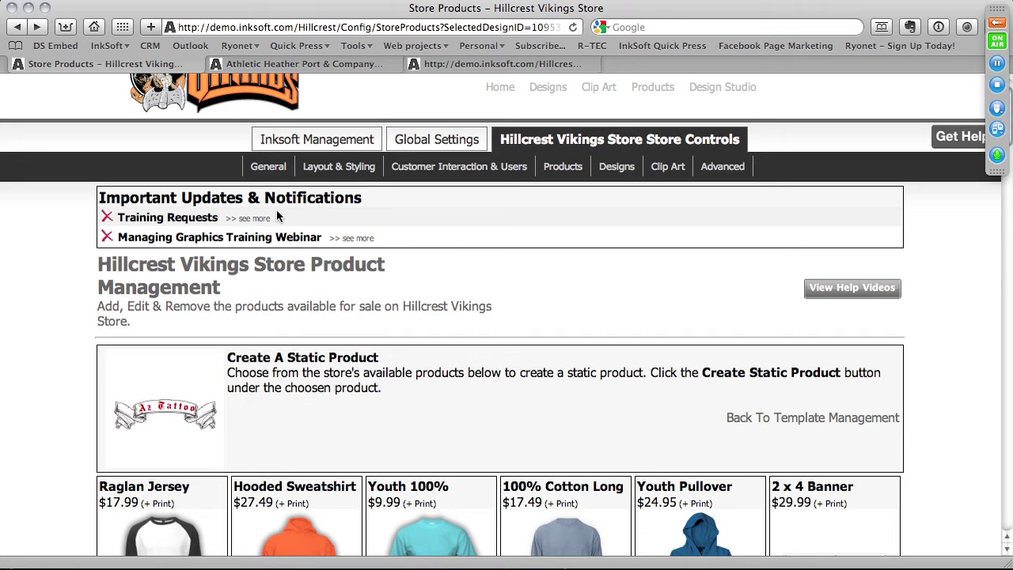
Open the Hillcrest Vikings Store's product list and locate the new orange Az Tattoo Hooded Sweatshirt
{"action": "left_click", "coordinate": [301, 64]}
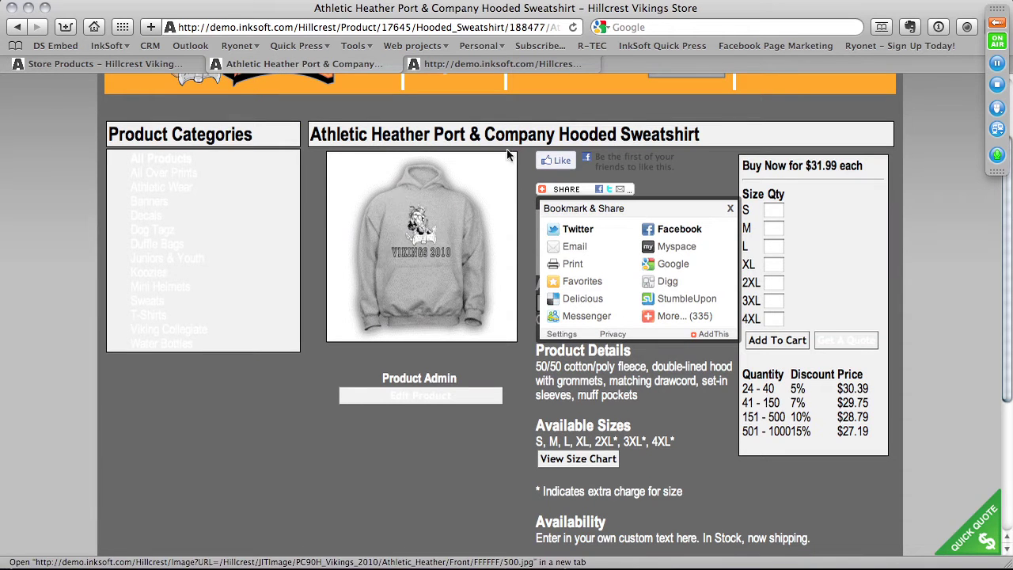
{"action": "left_click", "coordinate": [143, 63]}
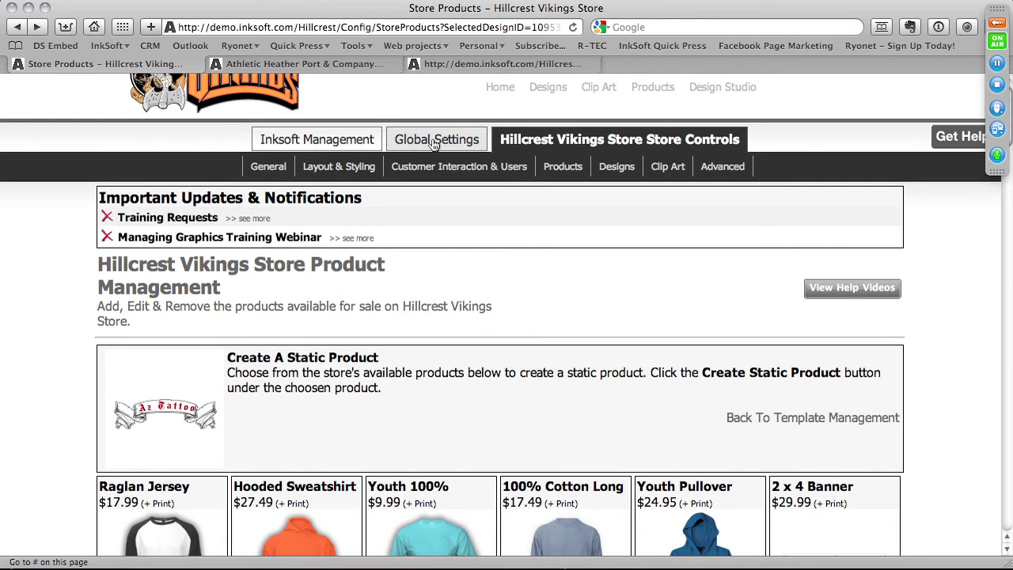
{"action": "mouse_move", "coordinate": [567, 166]}
{"action": "scroll", "coordinate": [567, 166], "scroll_direction": "up", "scroll_amount": 2}
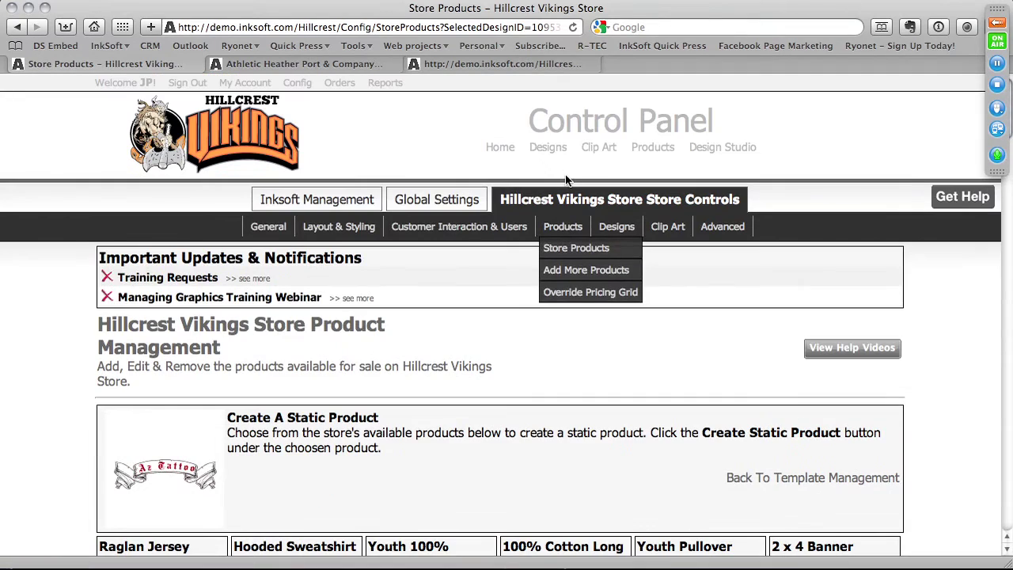
{"action": "left_click", "coordinate": [576, 251]}
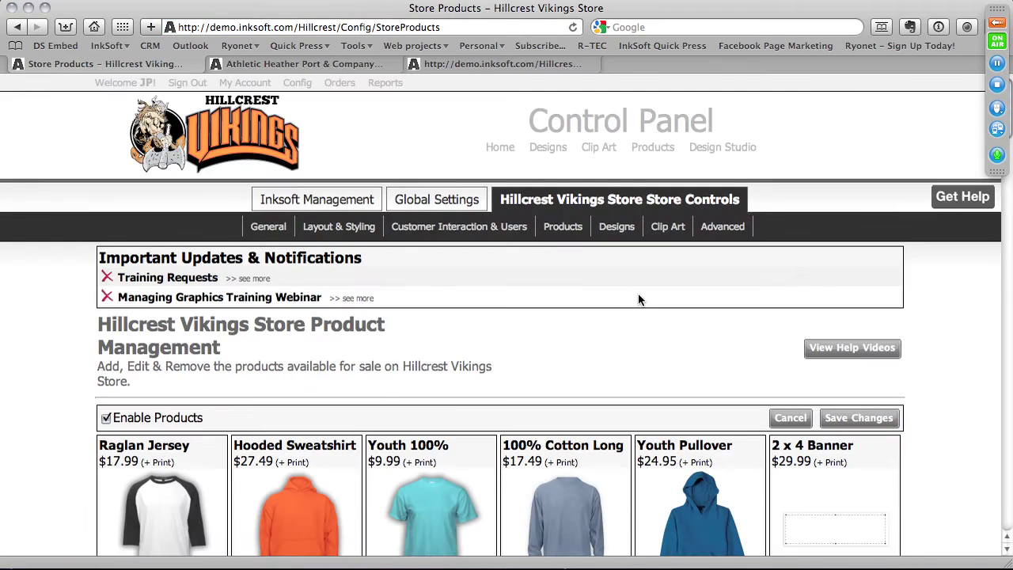
{"action": "scroll", "coordinate": [640, 299], "scroll_direction": "down", "scroll_amount": 10}
{"action": "scroll", "coordinate": [641, 299], "scroll_direction": "down", "scroll_amount": 6}
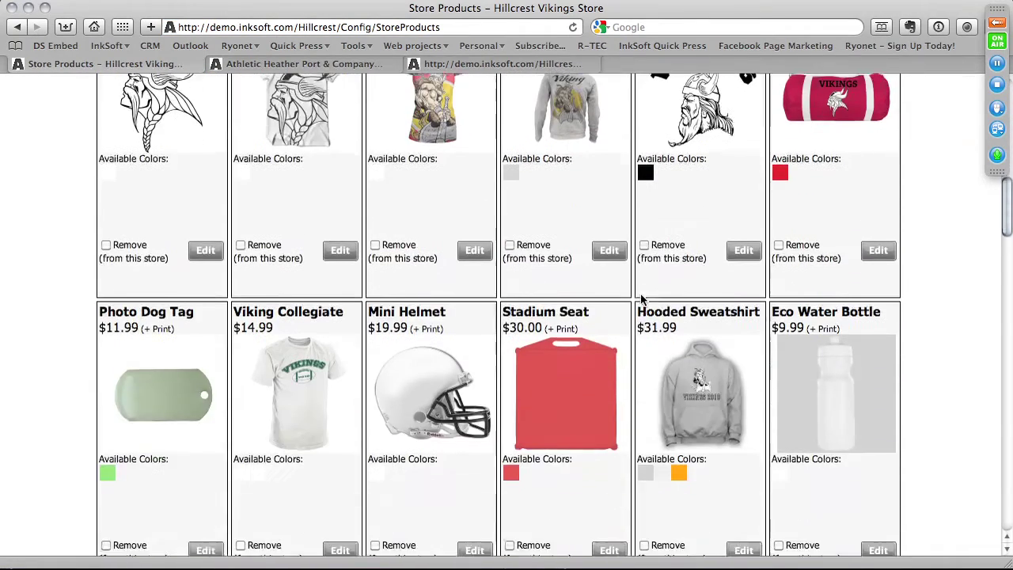
{"action": "scroll", "coordinate": [462, 431], "scroll_direction": "down", "scroll_amount": 1}
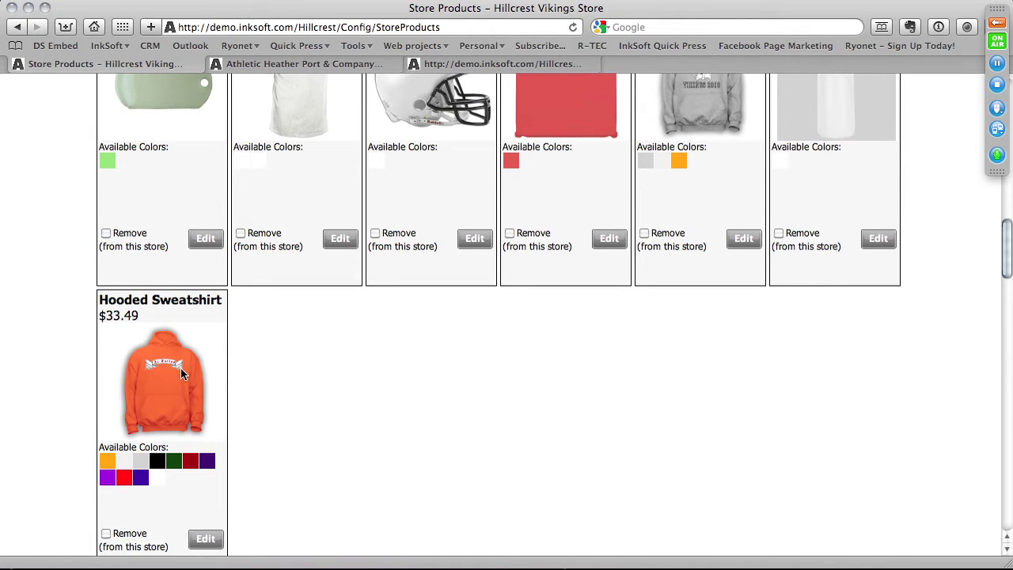
Open the storefront's Products page and view the orange Port & Company Hooded Sweatshirt with the Az Tattoo design
{"action": "scroll", "coordinate": [179, 373], "scroll_direction": "down", "scroll_amount": 1}
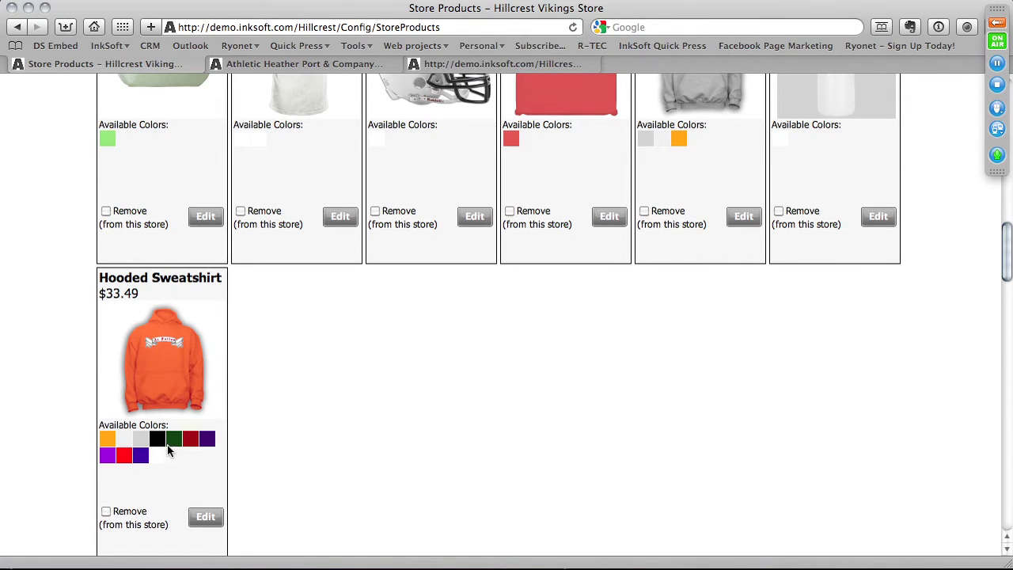
{"action": "scroll", "coordinate": [377, 410], "scroll_direction": "up", "scroll_amount": 12}
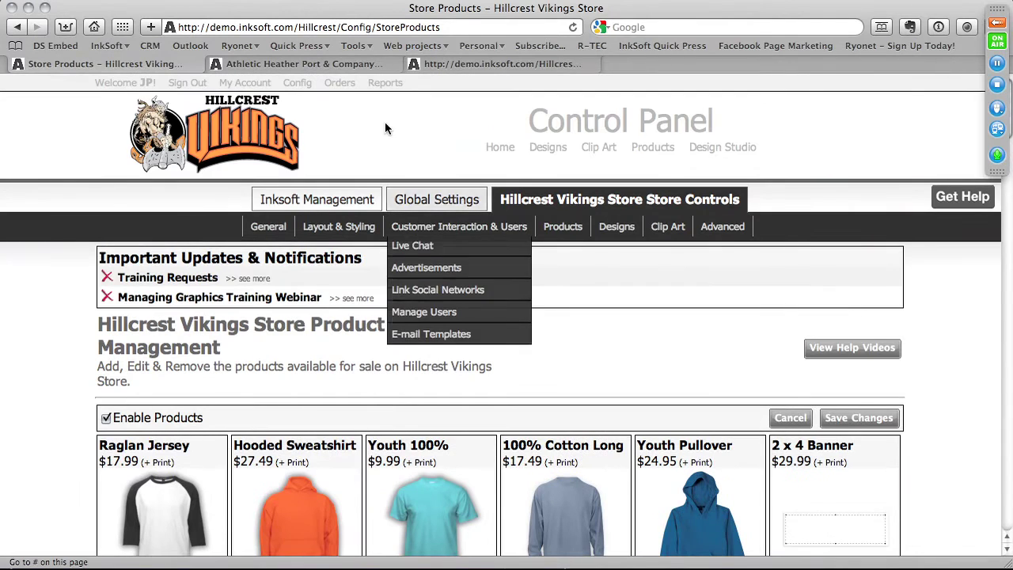
{"action": "left_click", "coordinate": [653, 149]}
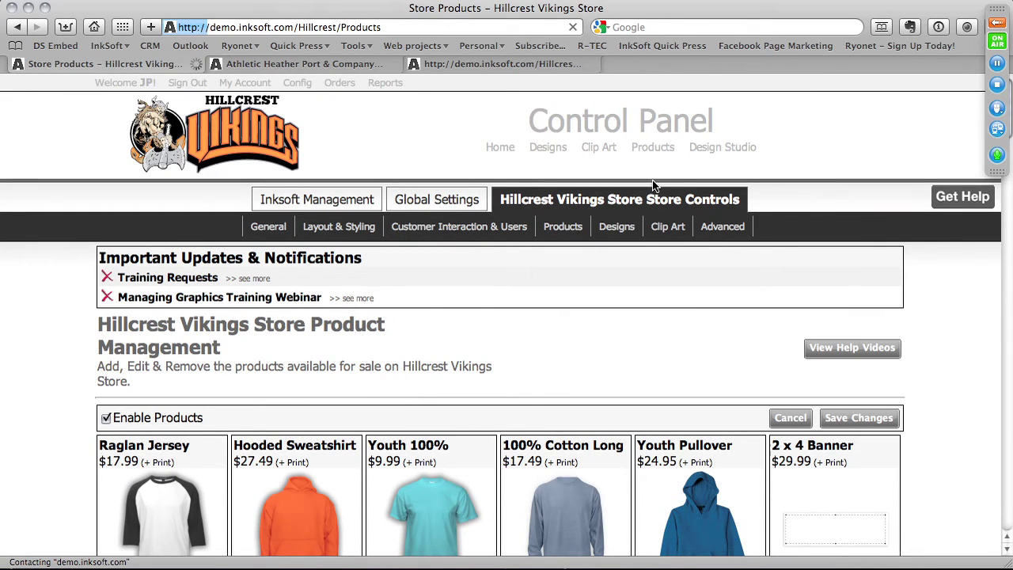
{"action": "scroll", "coordinate": [642, 230], "scroll_direction": "down", "scroll_amount": 2}
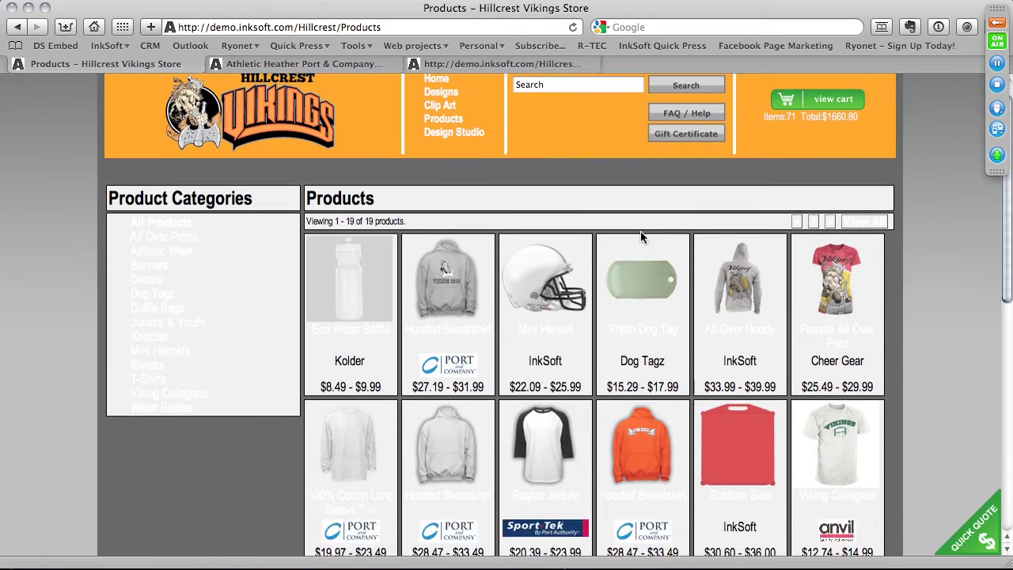
{"action": "scroll", "coordinate": [642, 233], "scroll_direction": "down", "scroll_amount": 4}
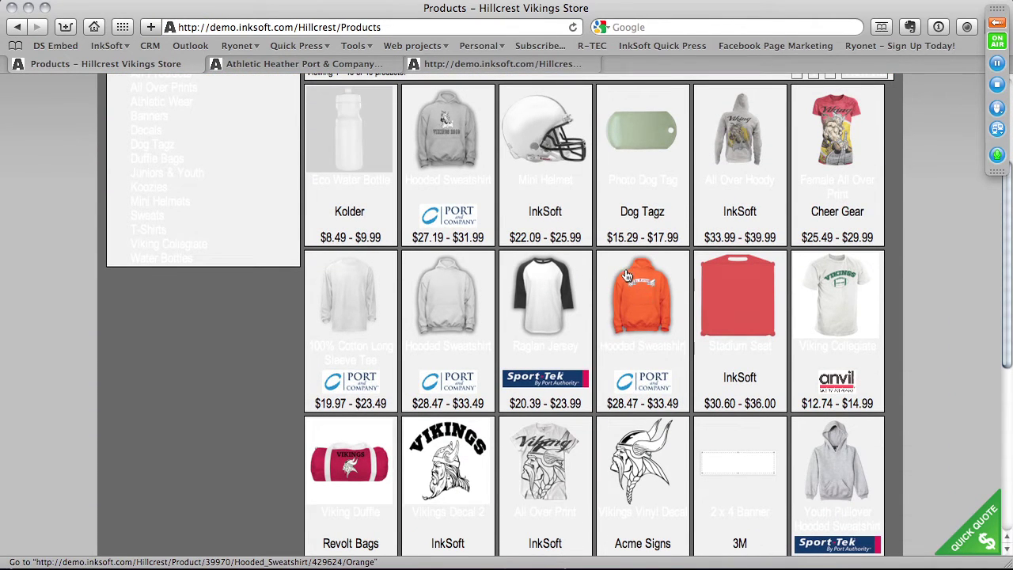
{"action": "left_click", "coordinate": [625, 351]}
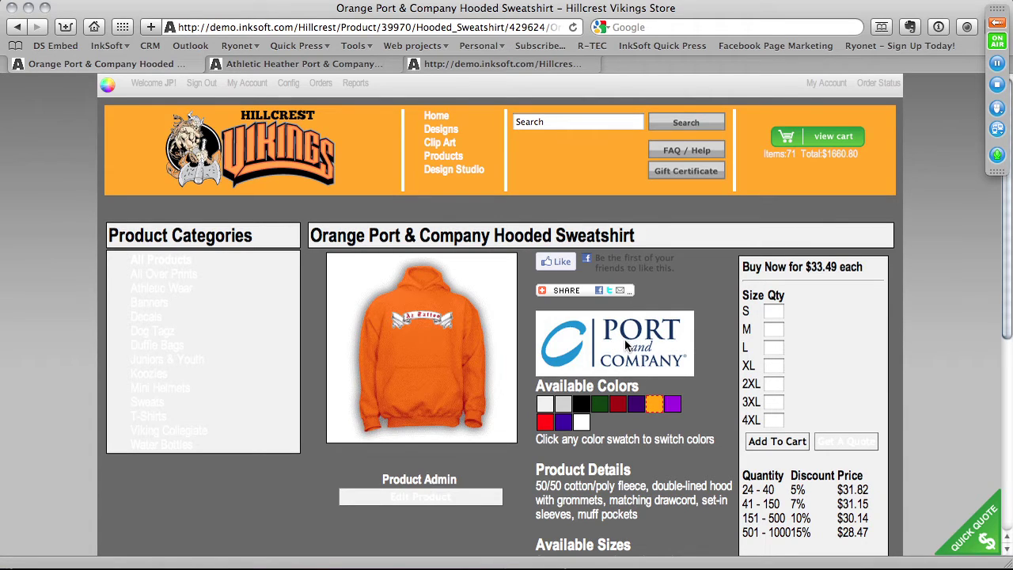
Preview the hooded sweatshirt in maroon and other available colors, ending on orange
{"action": "left_click", "coordinate": [617, 407]}
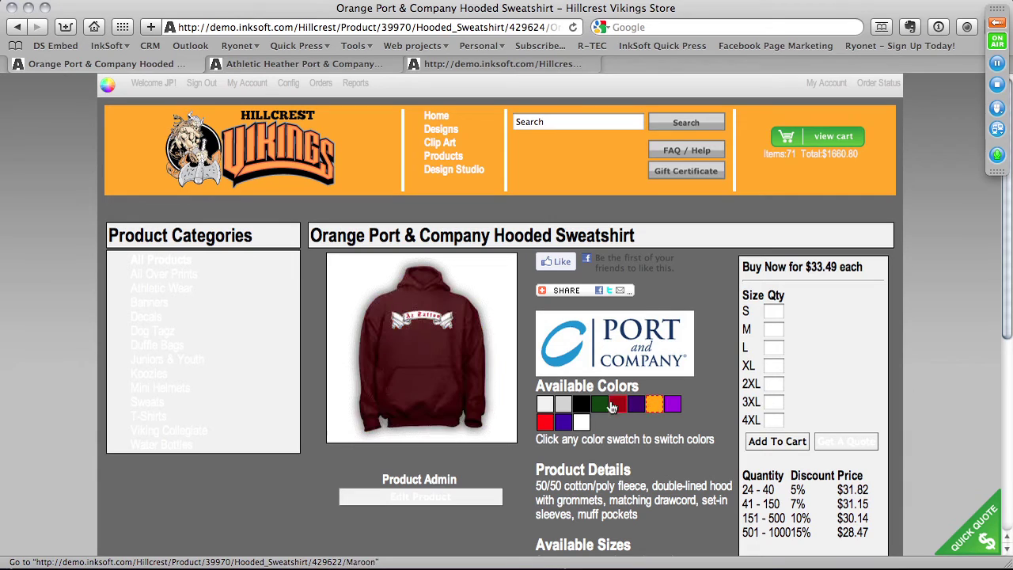
{"action": "left_click", "coordinate": [567, 405]}
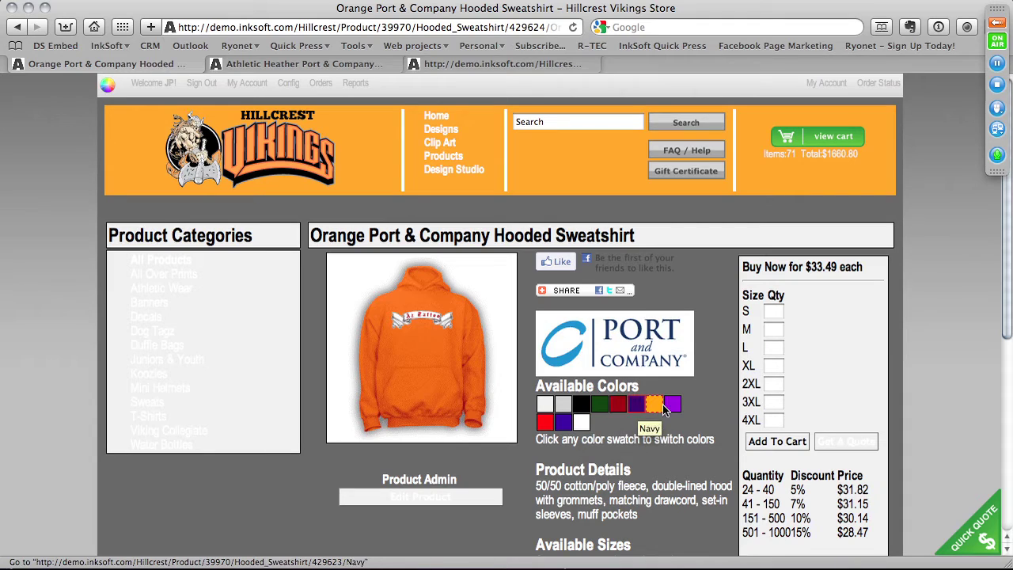
{"action": "left_click", "coordinate": [654, 405]}
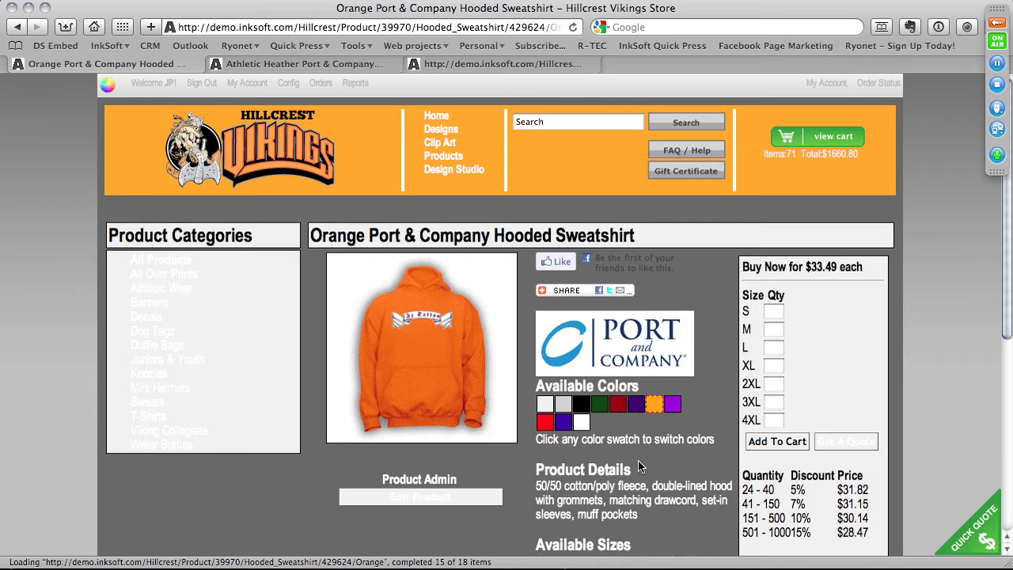
View the orange sweatshirt's enlarged image, close both enlarged-image pages and return to the product page
{"action": "left_click", "coordinate": [430, 324]}
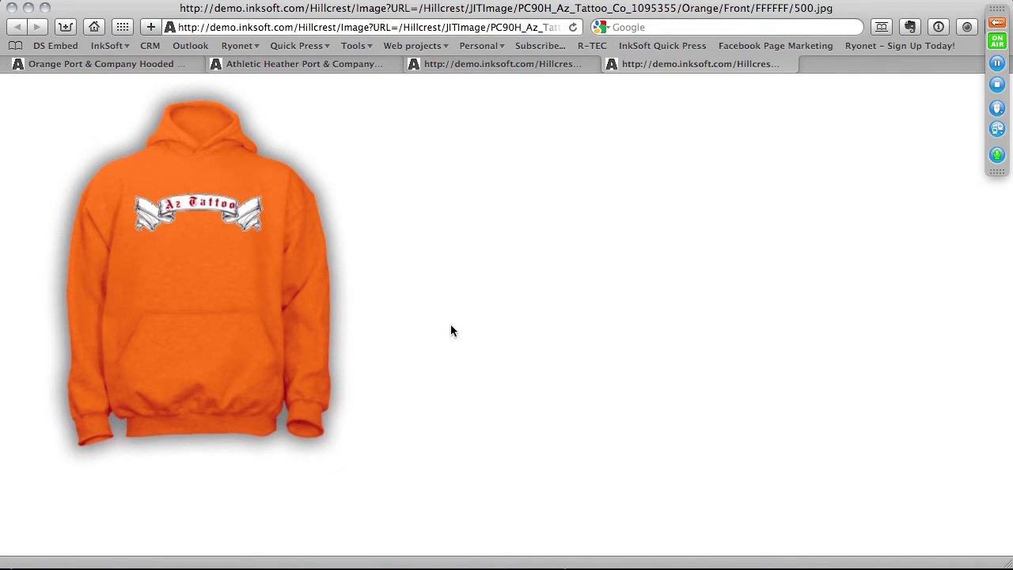
{"action": "left_click", "coordinate": [610, 65]}
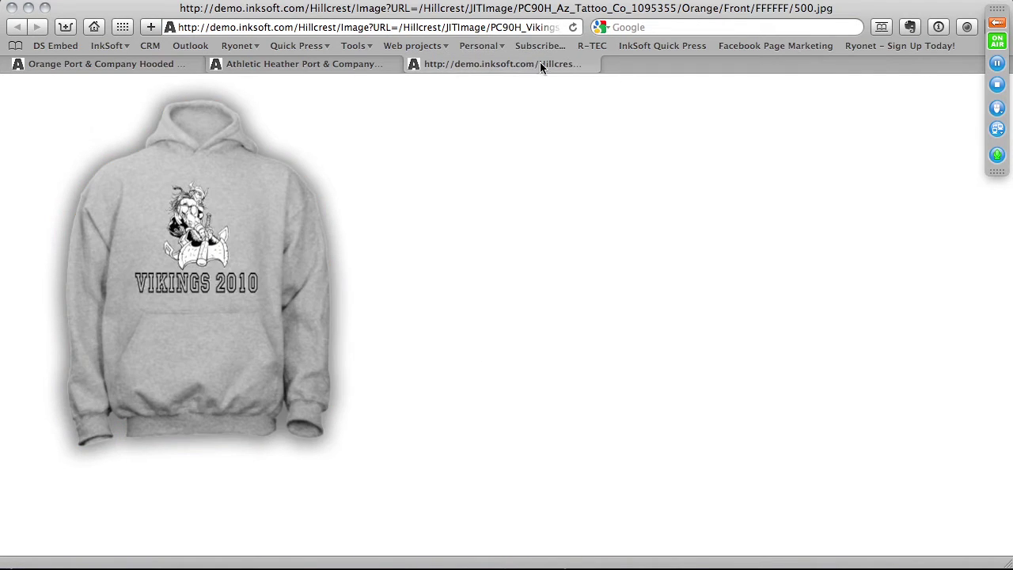
{"action": "left_click", "coordinate": [414, 64]}
{"action": "left_click", "coordinate": [142, 64]}
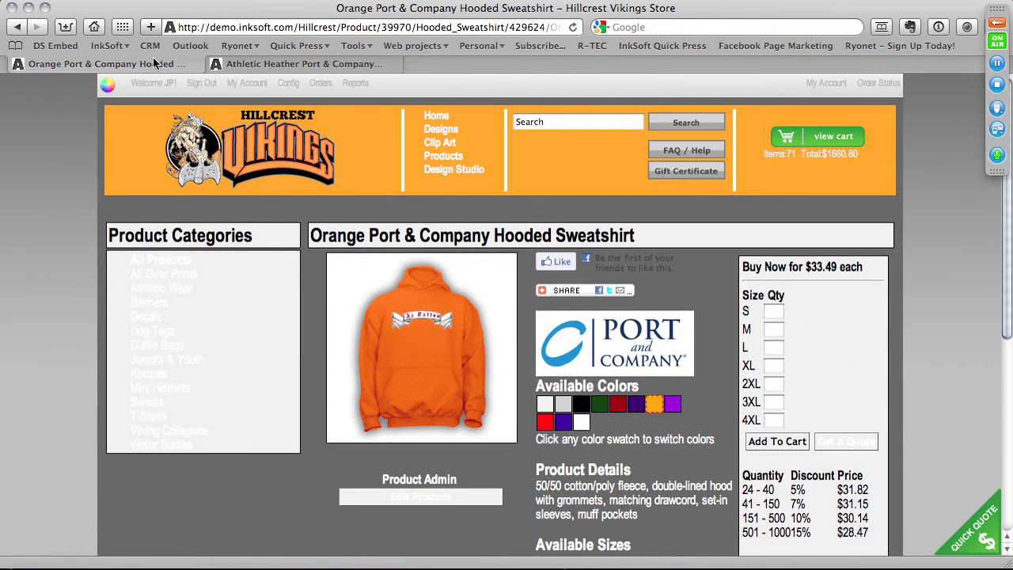
Search the Hillcrest Vikings Store for "az"
{"action": "left_click", "coordinate": [556, 120]}
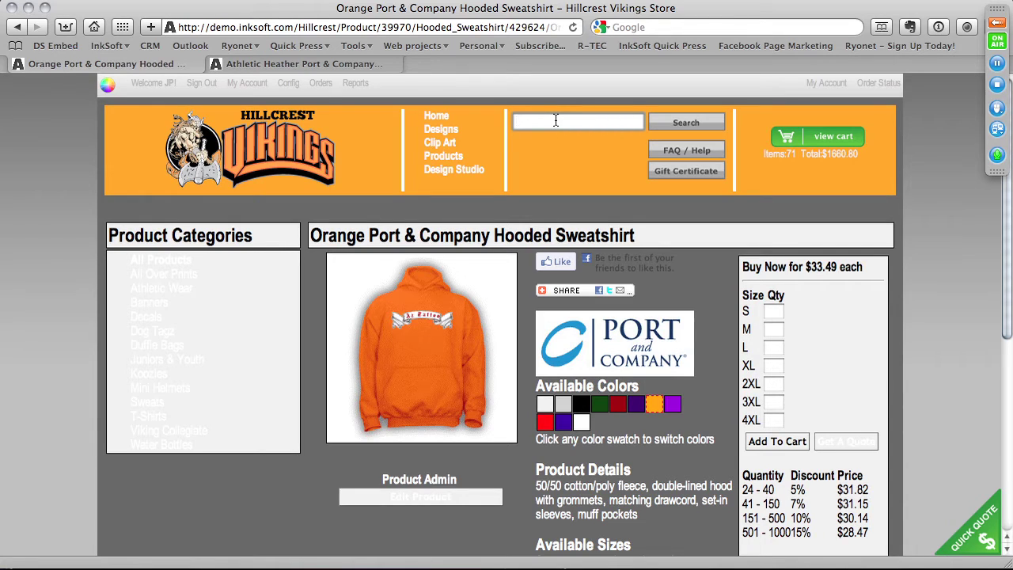
{"action": "type", "text": "az"}
{"action": "key", "text": "Return"}
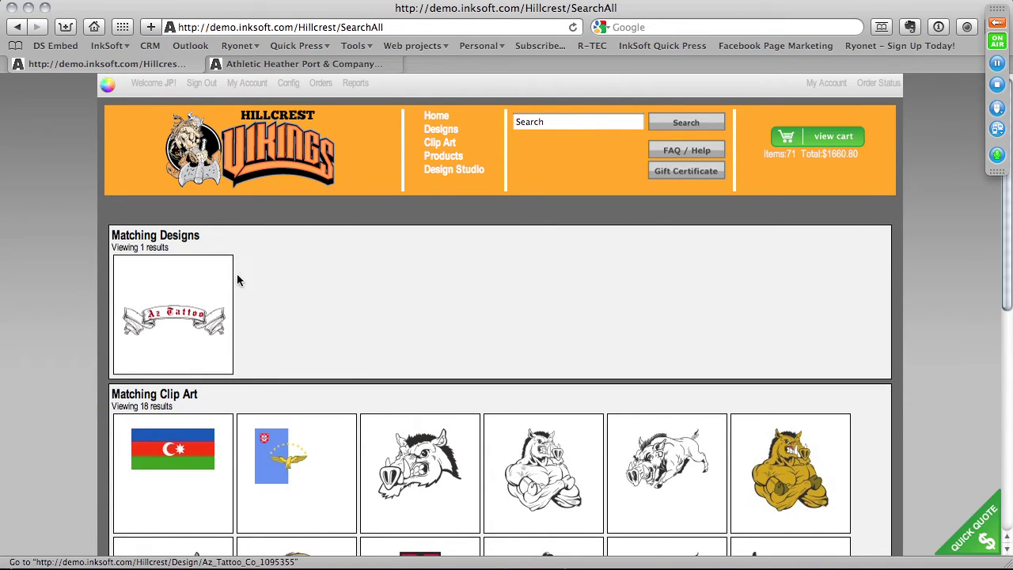
Search the store for "tattoo" and look over the matching designs and clip art
{"action": "left_click", "coordinate": [558, 128]}
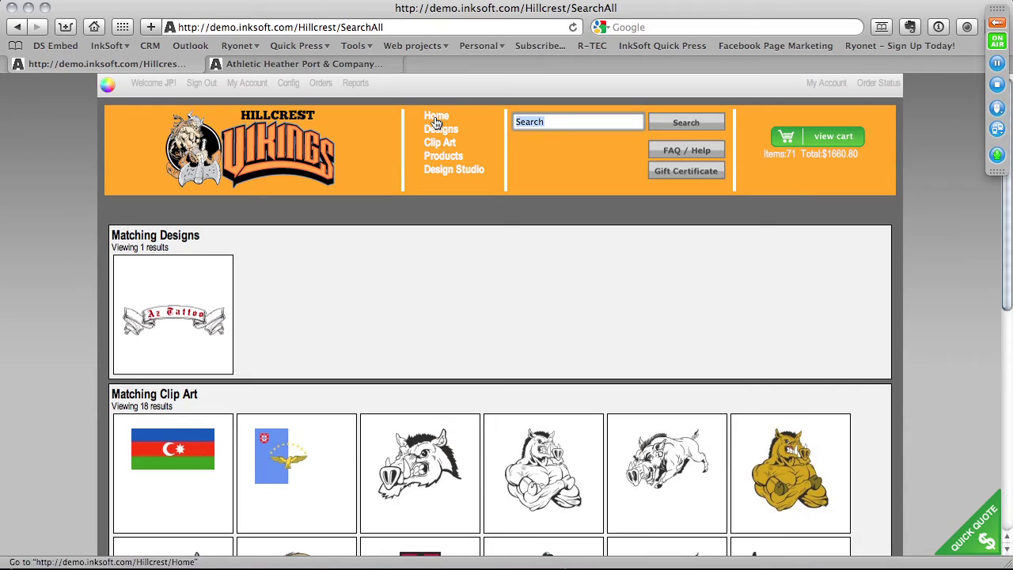
{"action": "type", "text": "a"}
{"action": "type", "text": "attoo"}
{"action": "key", "text": "Return"}
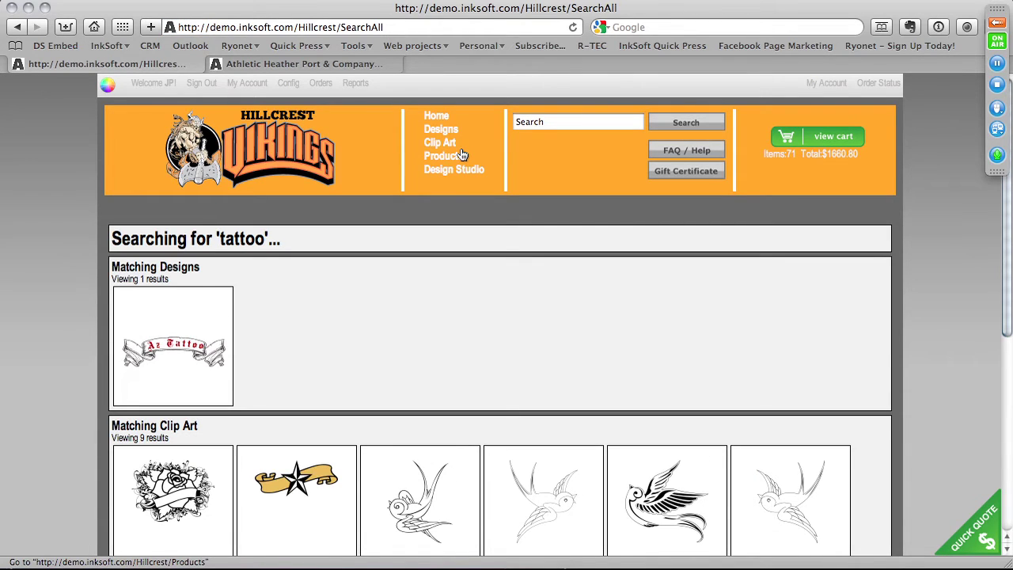
{"action": "scroll", "coordinate": [287, 366], "scroll_direction": "down", "scroll_amount": 5}
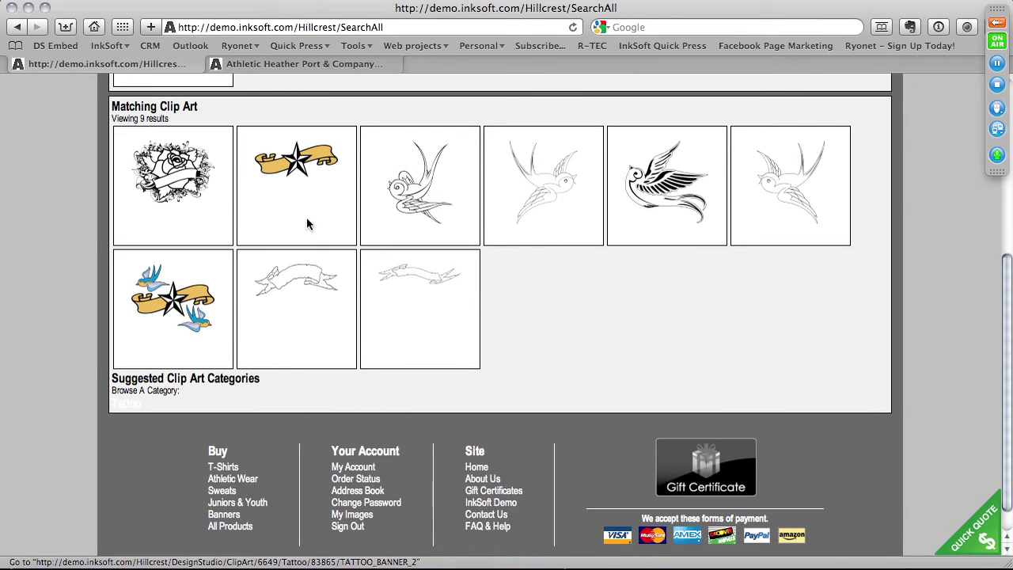
{"action": "scroll", "coordinate": [355, 290], "scroll_direction": "up", "scroll_amount": 5}
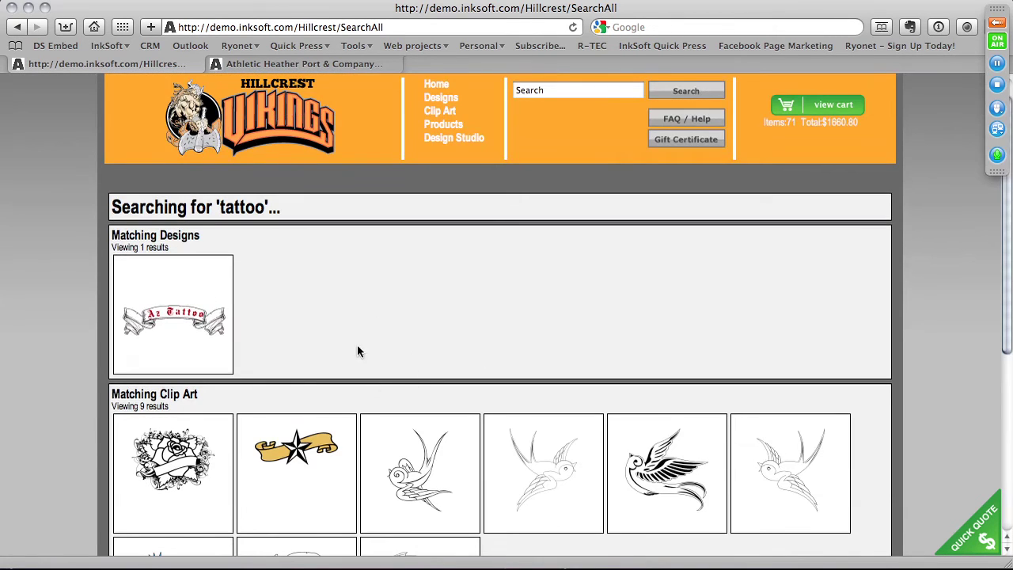
Open the Az Tattoo Co design from the search results and load it in the Design Studio for customizing
{"action": "left_click", "coordinate": [183, 315]}
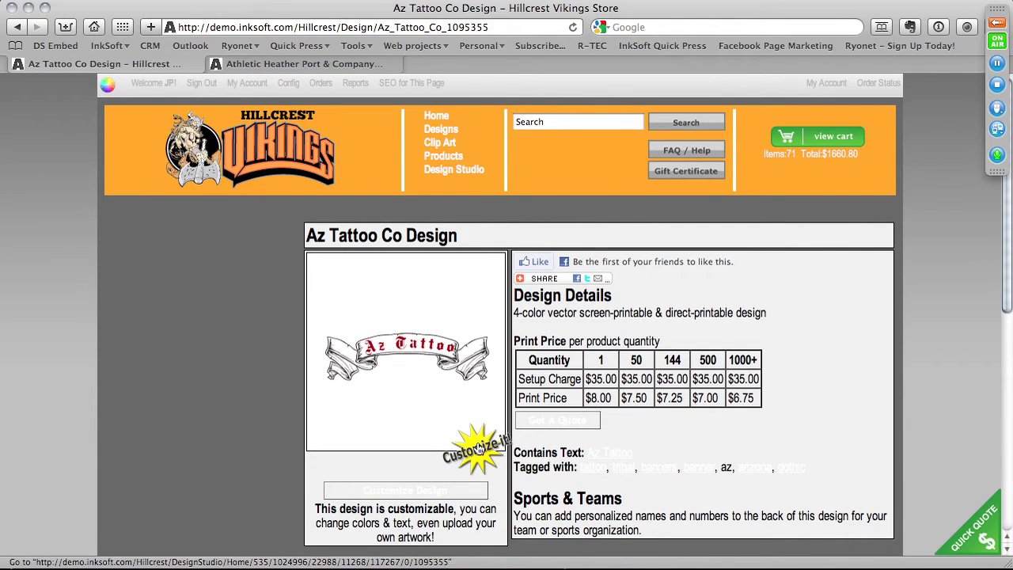
{"action": "left_click", "coordinate": [491, 447]}
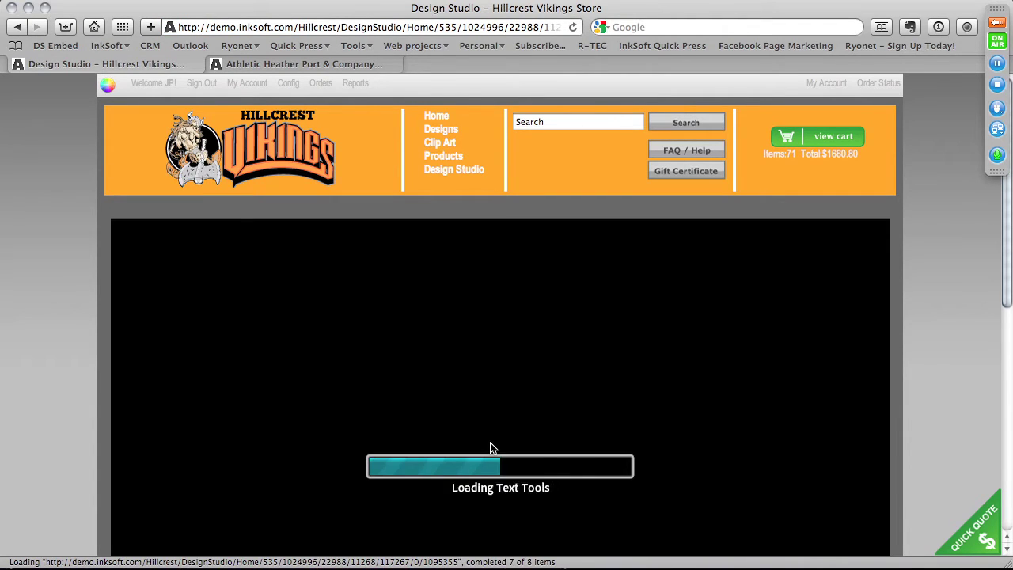
{"action": "scroll", "coordinate": [490, 446], "scroll_direction": "down", "scroll_amount": 2}
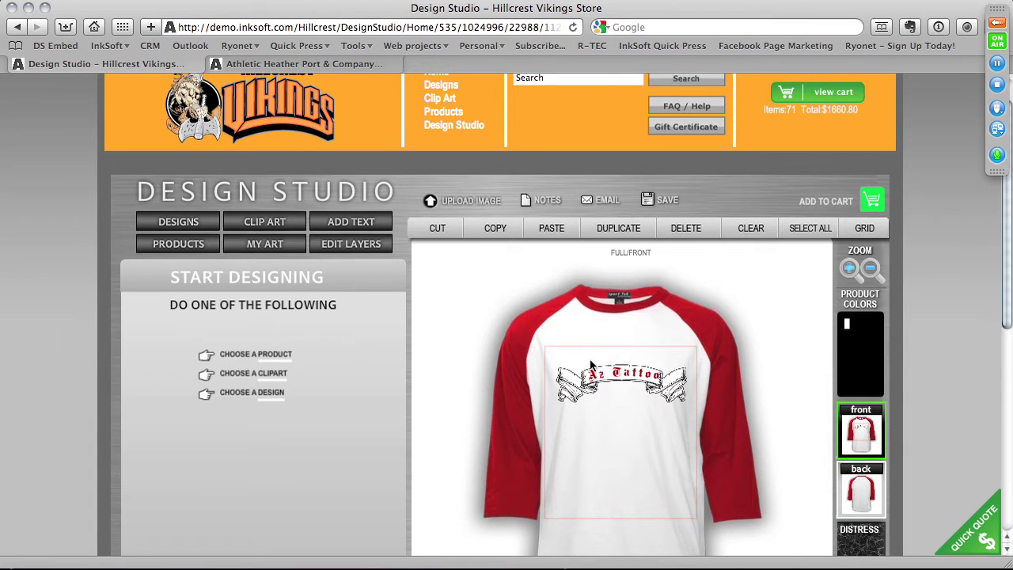
{"action": "scroll", "coordinate": [712, 274], "scroll_direction": "down", "scroll_amount": 5}
{"action": "scroll", "coordinate": [687, 317], "scroll_direction": "up", "scroll_amount": 1}
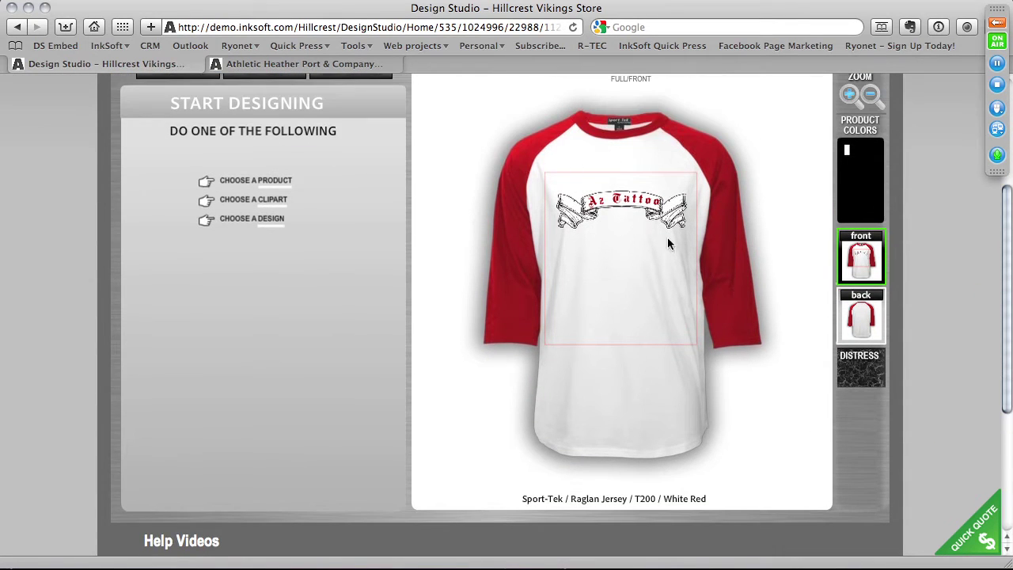
Replace the Az Tattoo banner text on the raglan jersey with "arizona state"
{"action": "left_click", "coordinate": [849, 93]}
{"action": "left_click", "coordinate": [665, 141]}
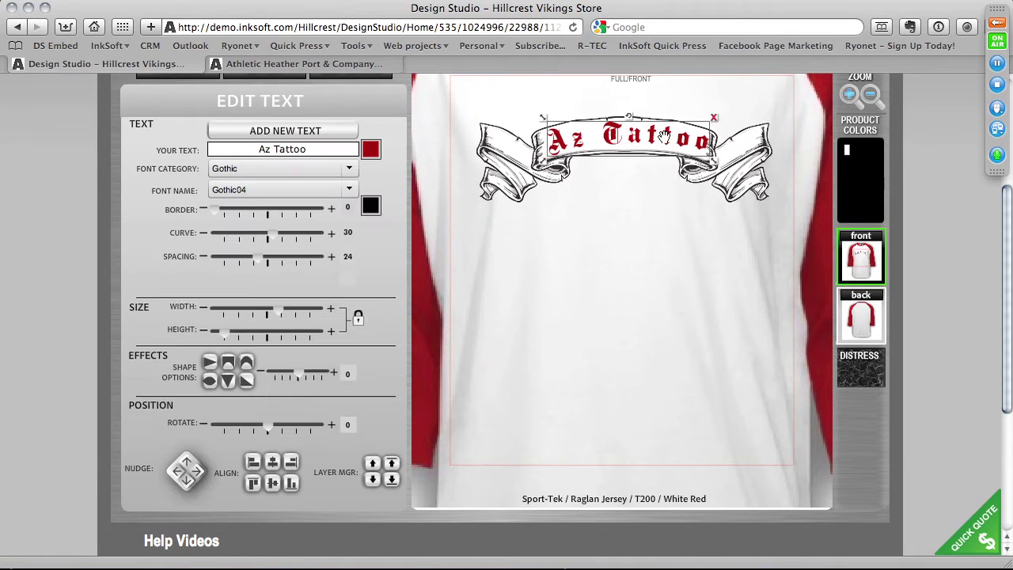
{"action": "left_click_drag", "start_coordinate": [324, 153], "coordinate": [212, 143]}
{"action": "type", "text": "arizona"}
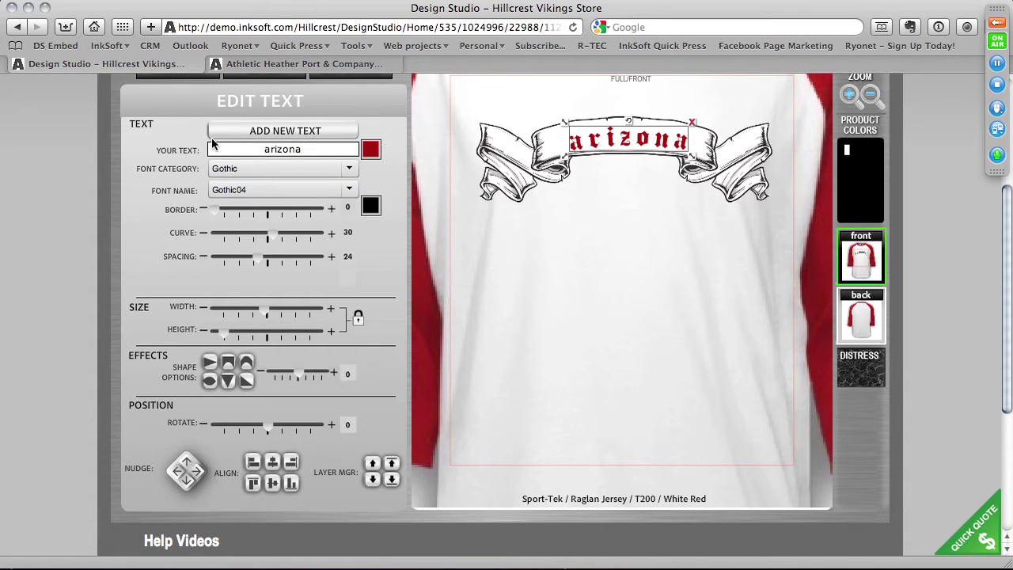
{"action": "type", "text": " ctat"}
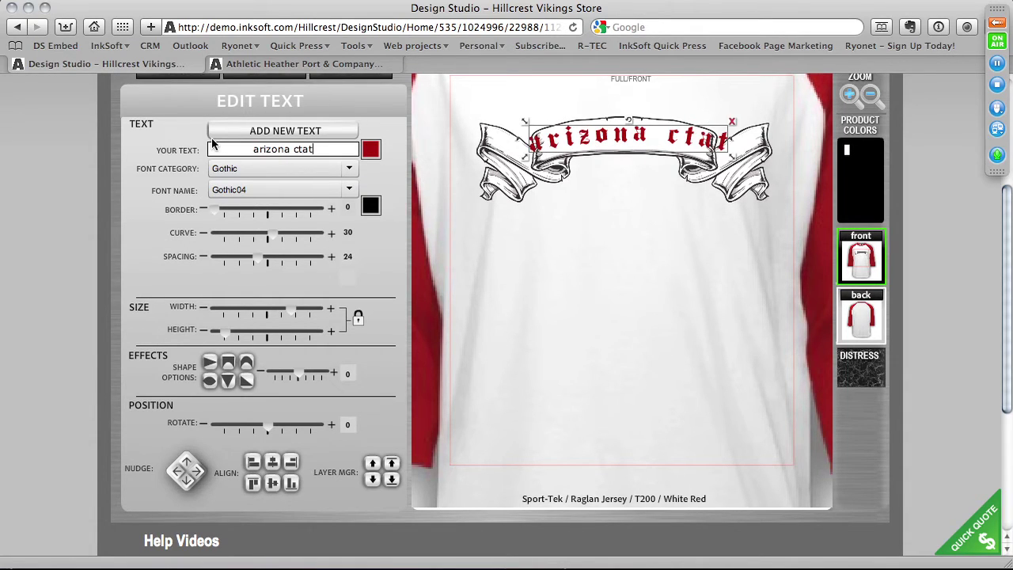
{"action": "key", "text": "BackSpace"}
{"action": "key", "text": "BackSpace"}
{"action": "key", "text": "BackSpace"}
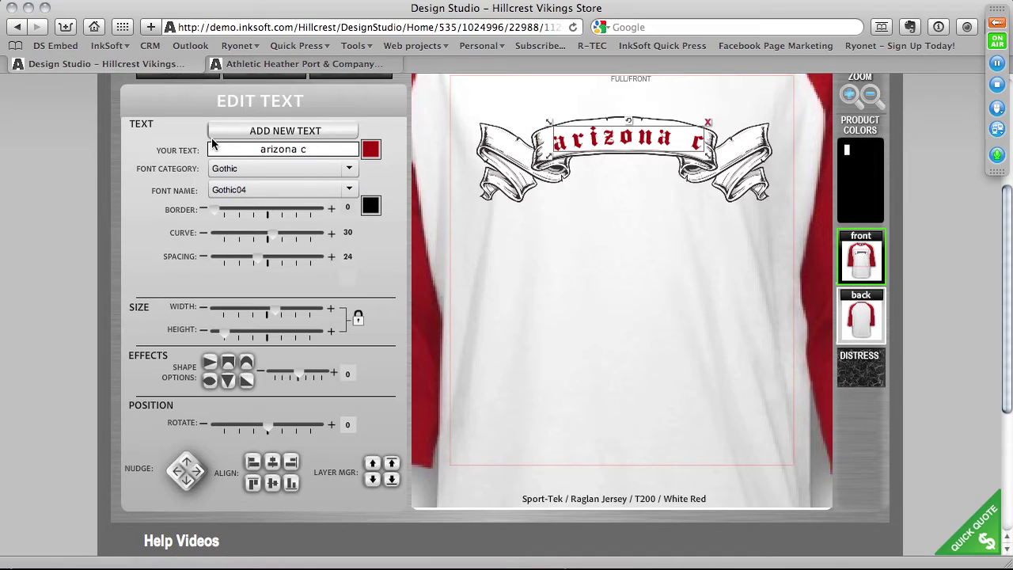
{"action": "key", "text": "BackSpace"}
{"action": "type", "text": "state"}
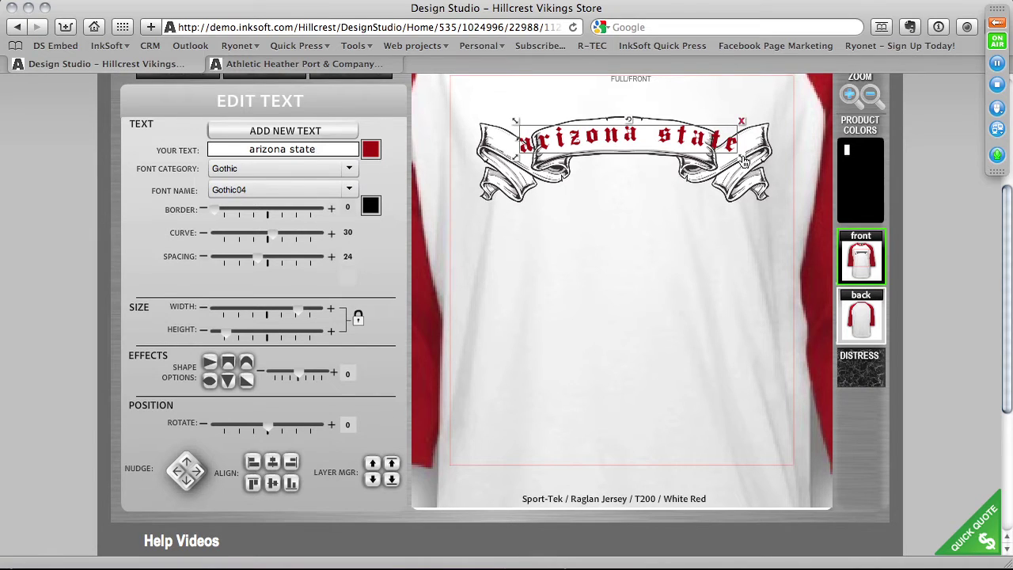
Shrink the "arizona state" text to fit inside the banner and view the whole jersey
{"action": "left_click_drag", "start_coordinate": [744, 161], "coordinate": [695, 153]}
{"action": "left_click", "coordinate": [702, 171]}
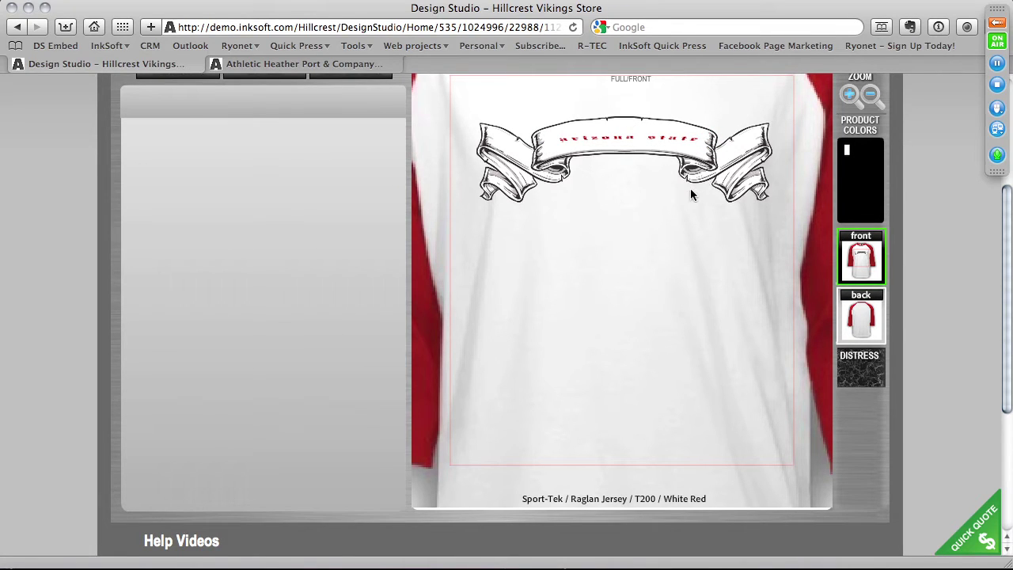
{"action": "left_click", "coordinate": [872, 93]}
{"action": "scroll", "coordinate": [819, 181], "scroll_direction": "up", "scroll_amount": 5}
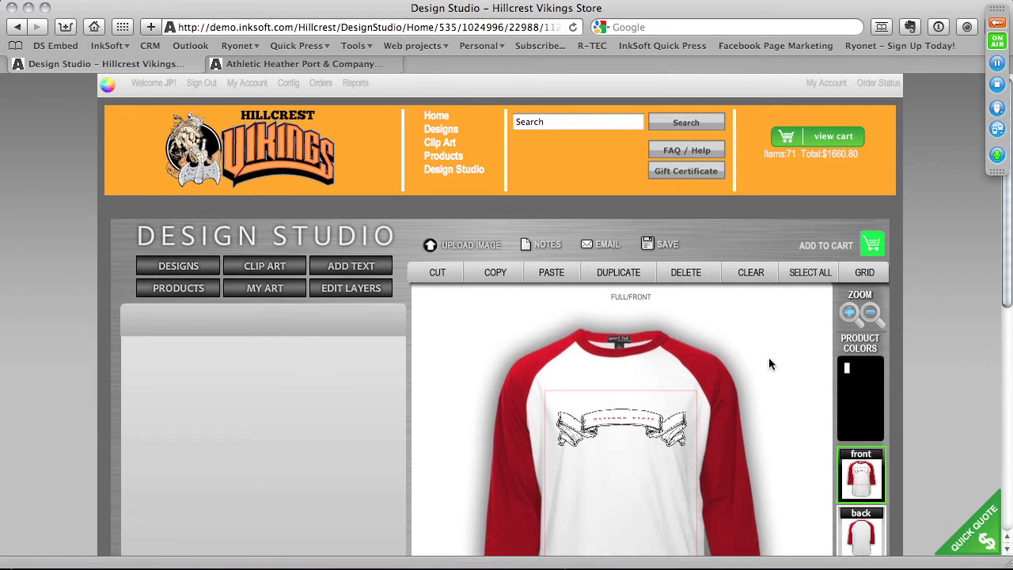
Open the design template management page in the Hillcrest Vikings Store's configuration
{"action": "left_click", "coordinate": [309, 84]}
{"action": "left_click", "coordinate": [626, 241]}
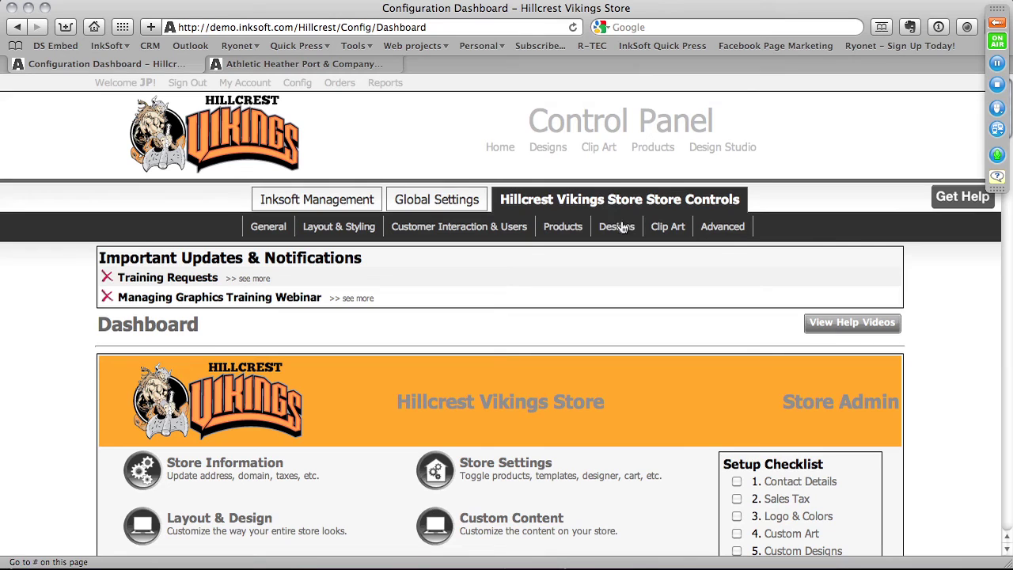
{"action": "mouse_move", "coordinate": [623, 229]}
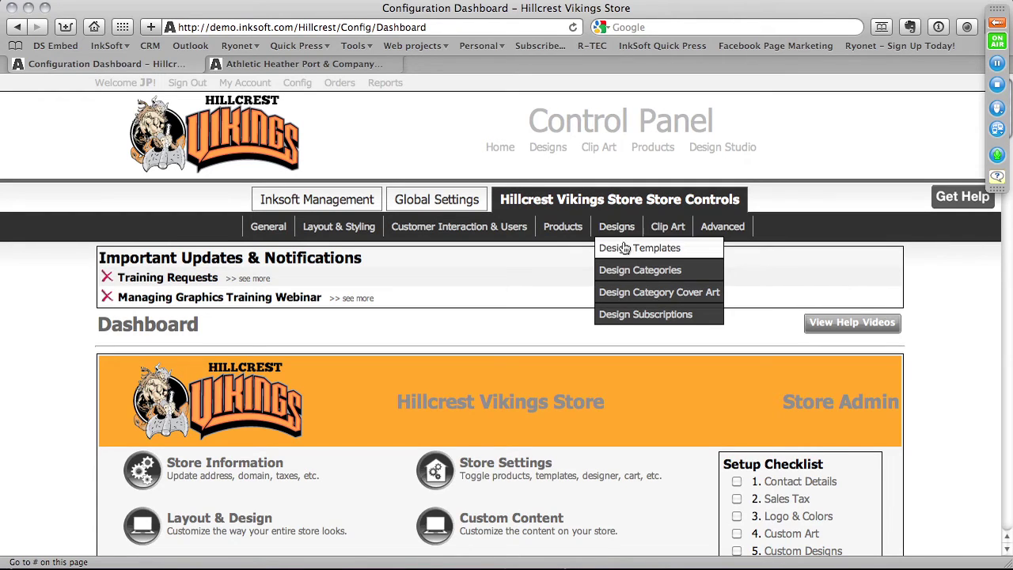
{"action": "left_click", "coordinate": [671, 251]}
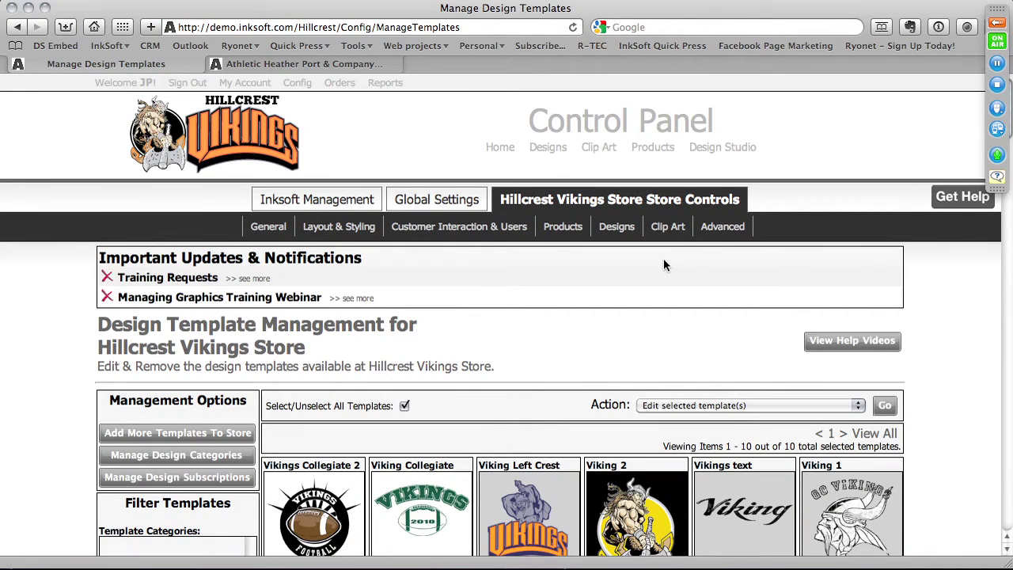
Look over the store's design templates, open the options for adding more, and highlight the Copy Designs From Template Store(s) heading
{"action": "scroll", "coordinate": [653, 314], "scroll_direction": "down", "scroll_amount": 10}
{"action": "scroll", "coordinate": [654, 314], "scroll_direction": "up", "scroll_amount": 5}
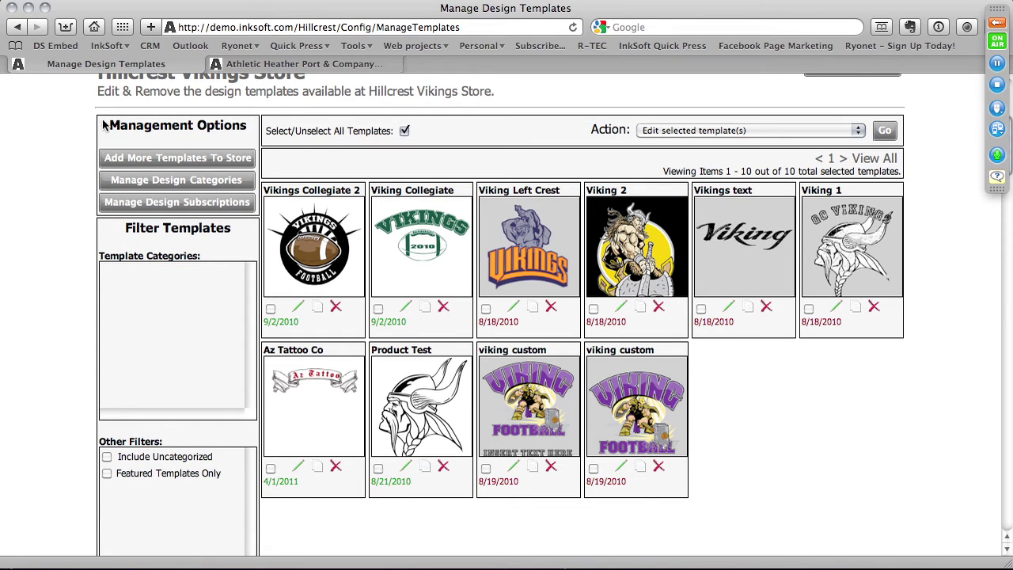
{"action": "left_click", "coordinate": [206, 160]}
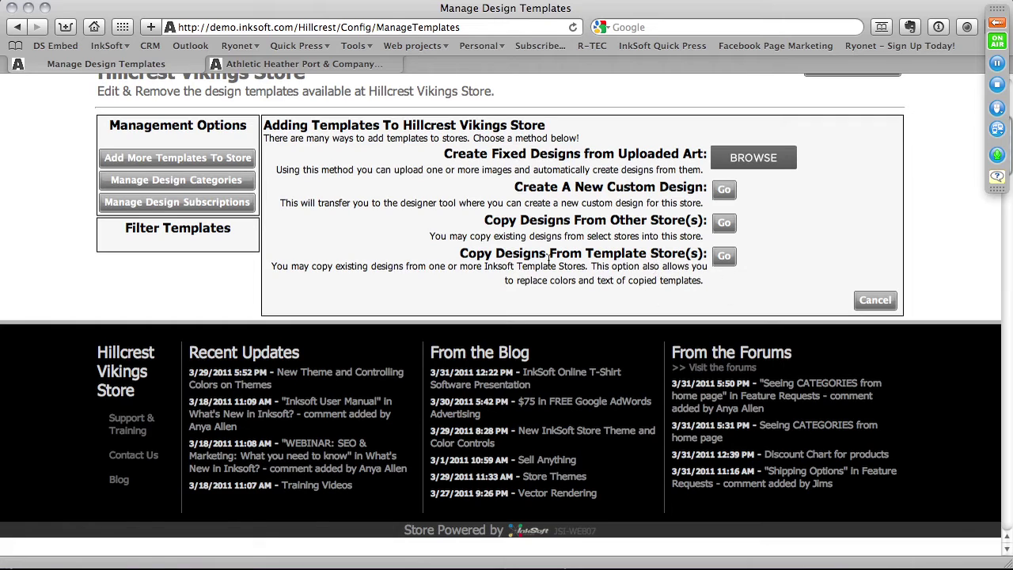
{"action": "left_click_drag", "start_coordinate": [457, 254], "coordinate": [694, 254]}
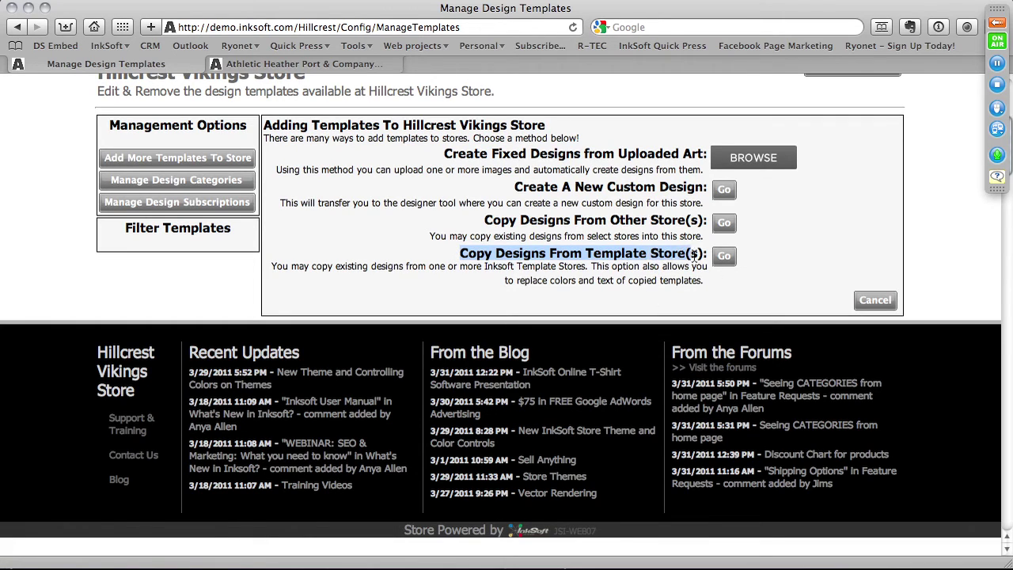
Choose to copy designs from template stores into the Hillcrest Vikings Store
{"action": "left_click", "coordinate": [708, 253]}
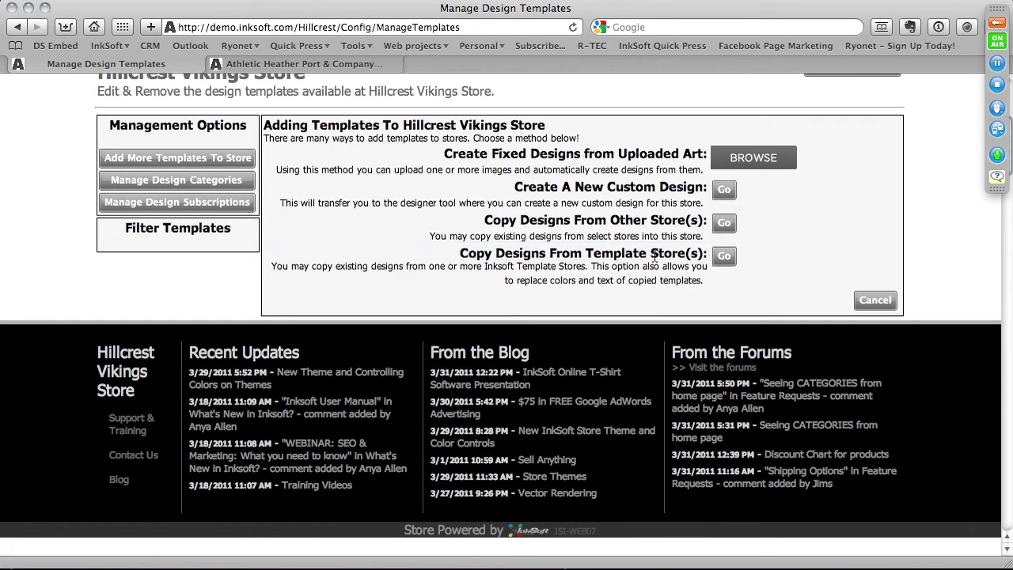
{"action": "left_click", "coordinate": [722, 262]}
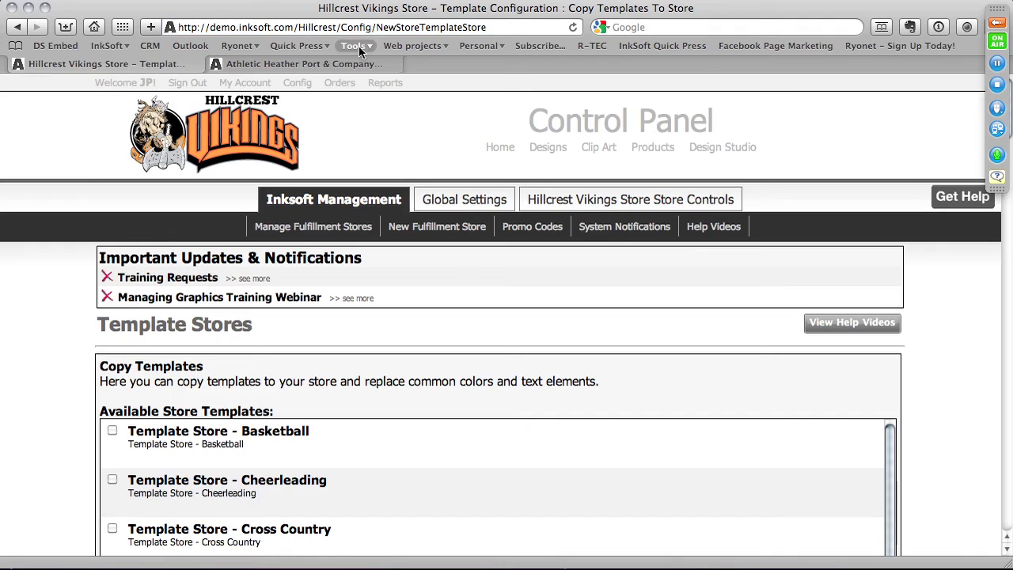
Go to the Acme Apparel Co. demo site and open the Cougars store from its list of stores
{"action": "left_click", "coordinate": [346, 64]}
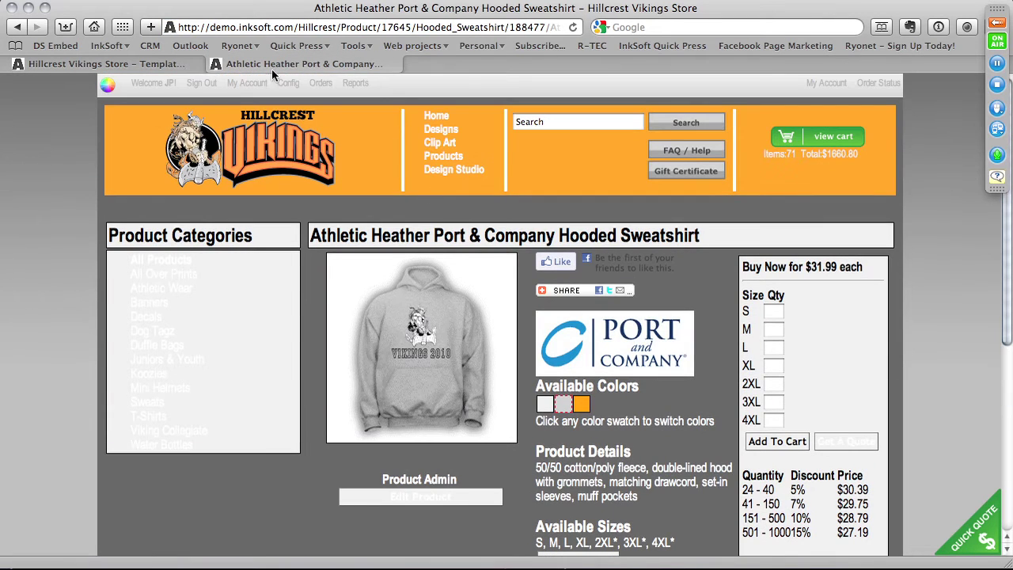
{"action": "left_click", "coordinate": [116, 47]}
{"action": "left_click", "coordinate": [114, 83]}
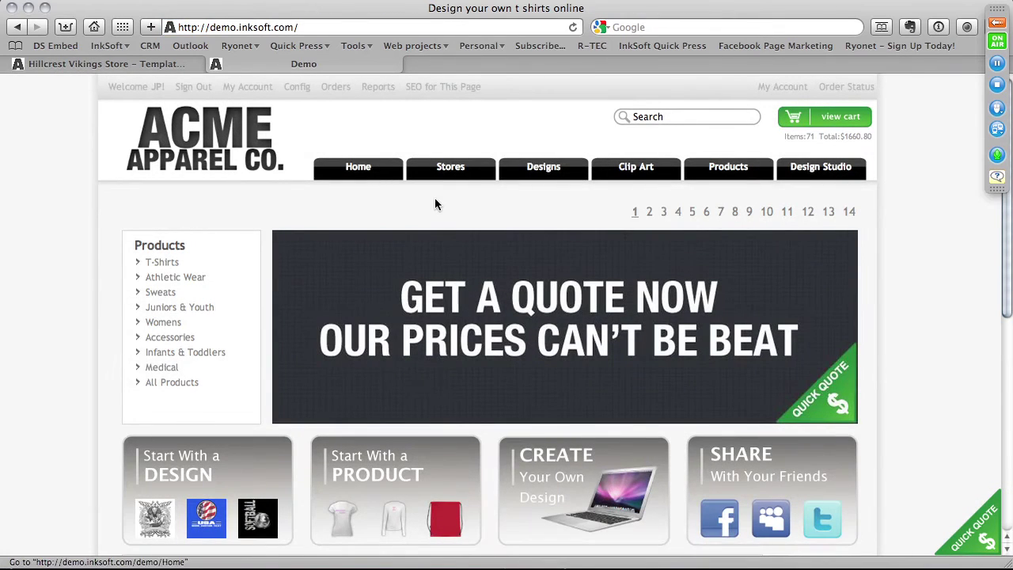
{"action": "left_click", "coordinate": [434, 172]}
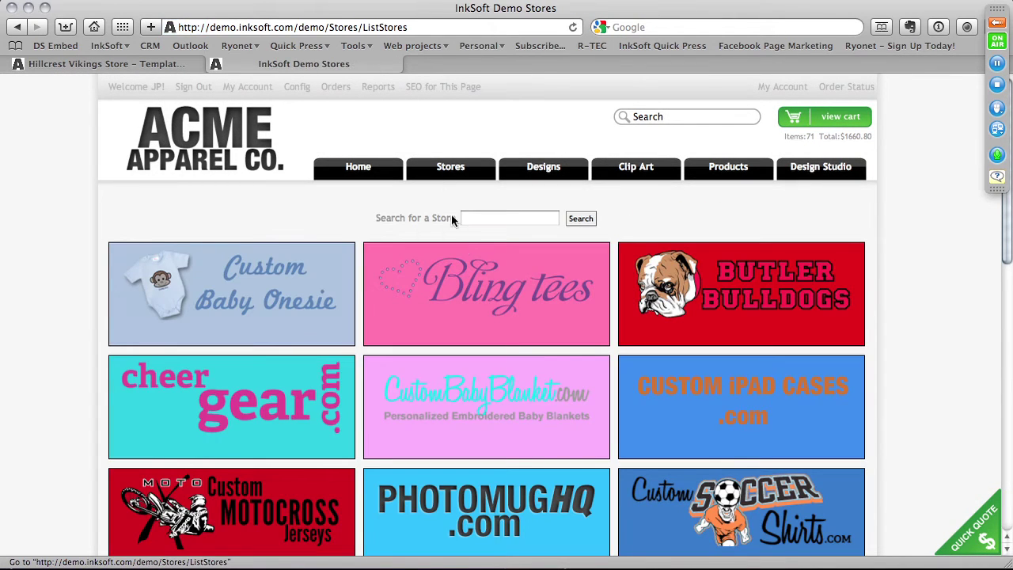
{"action": "scroll", "coordinate": [466, 252], "scroll_direction": "down", "scroll_amount": 2}
{"action": "scroll", "coordinate": [466, 246], "scroll_direction": "down", "scroll_amount": 2}
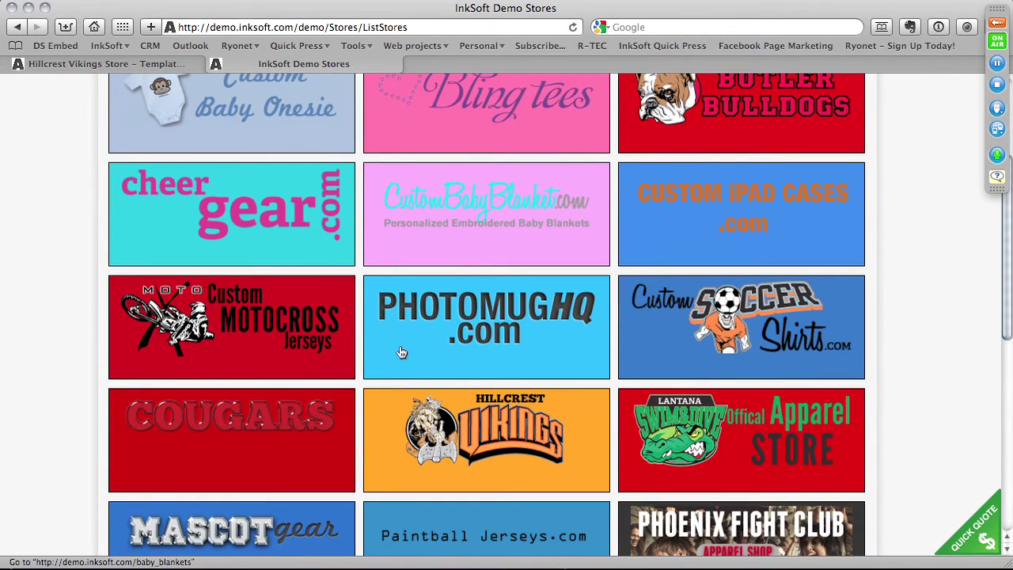
{"action": "left_click", "coordinate": [261, 424]}
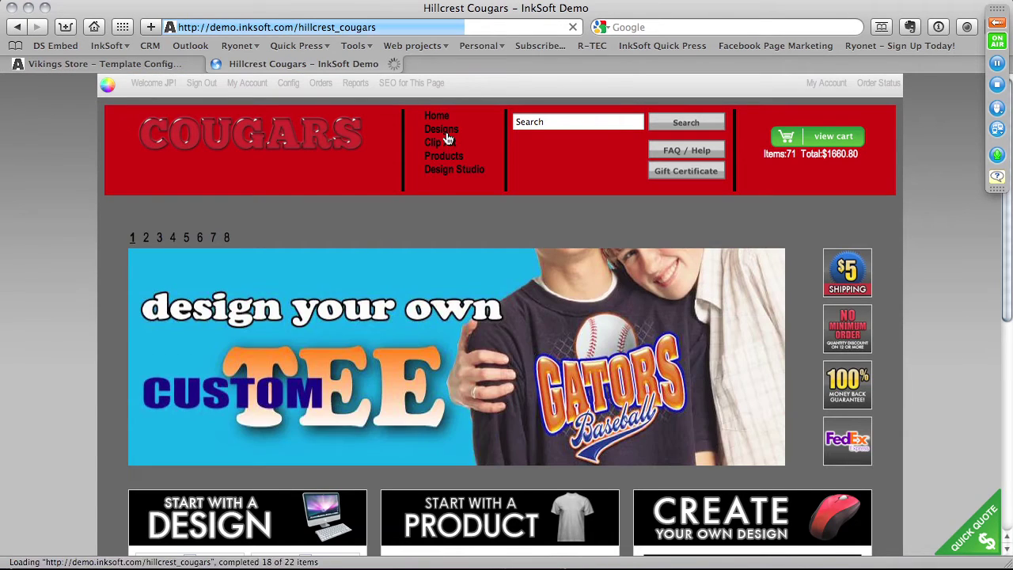
Browse the Cougars store's full design catalog, including its second page
{"action": "left_click", "coordinate": [448, 131]}
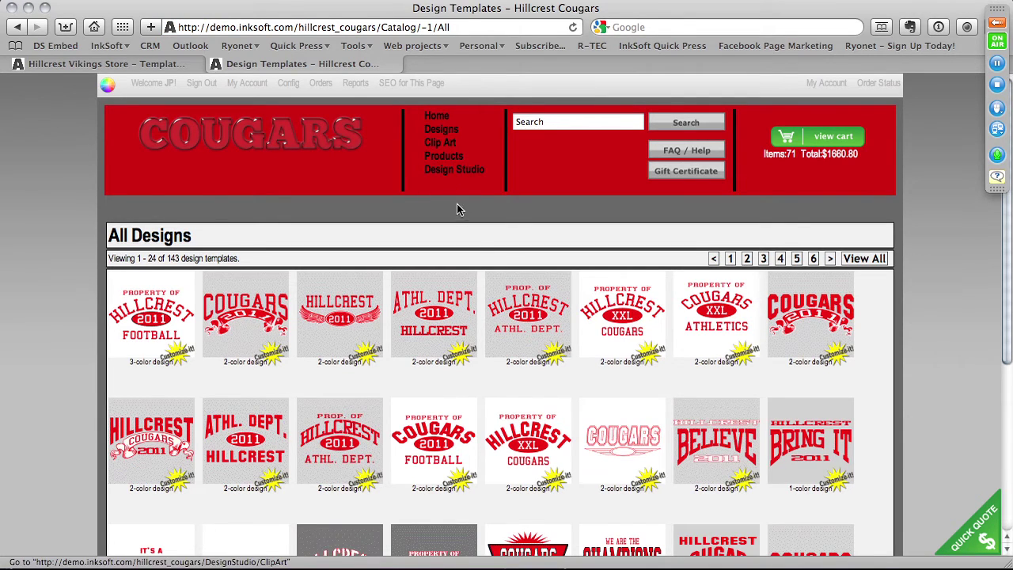
{"action": "scroll", "coordinate": [467, 222], "scroll_direction": "down", "scroll_amount": 5}
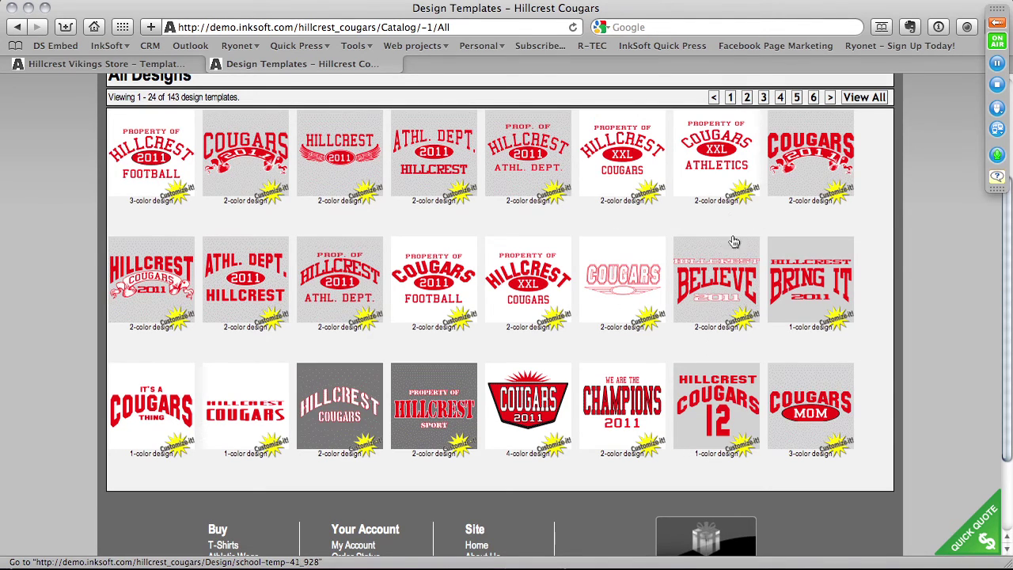
{"action": "left_click", "coordinate": [746, 97]}
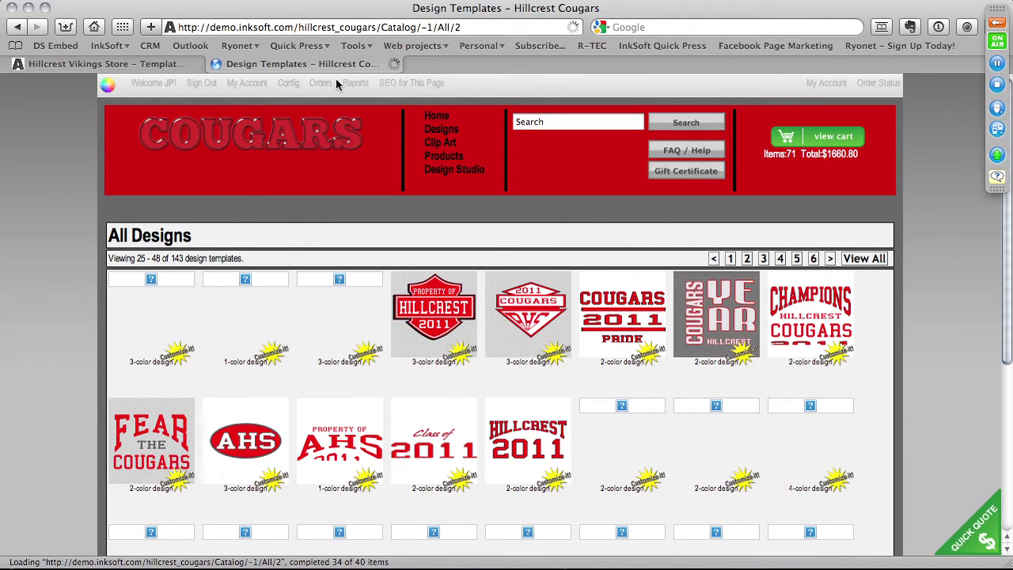
Return to the Hillcrest Vikings Store's template management and reopen the option to copy designs from template stores
{"action": "left_click", "coordinate": [164, 65]}
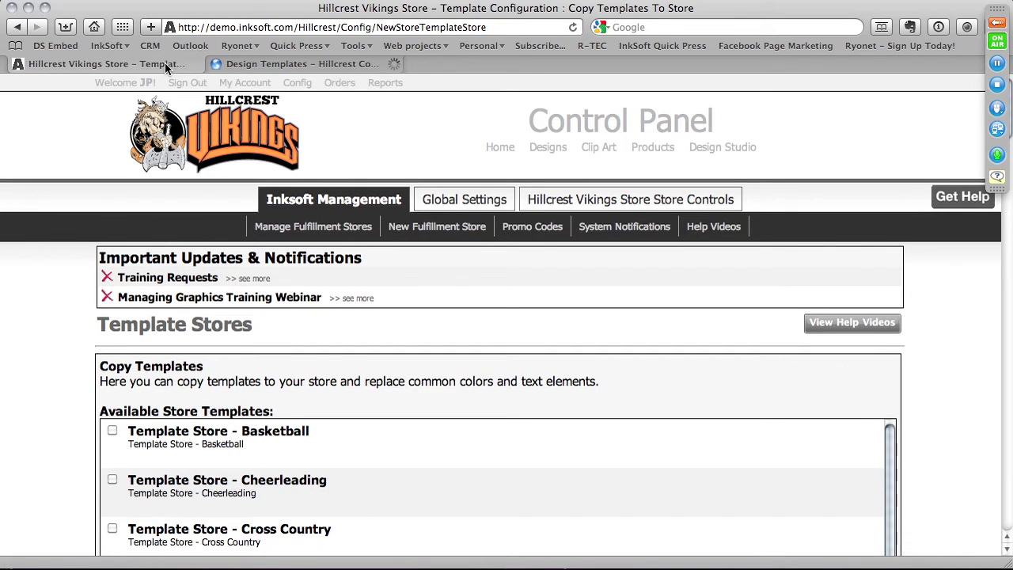
{"action": "scroll", "coordinate": [514, 305], "scroll_direction": "down", "scroll_amount": 2}
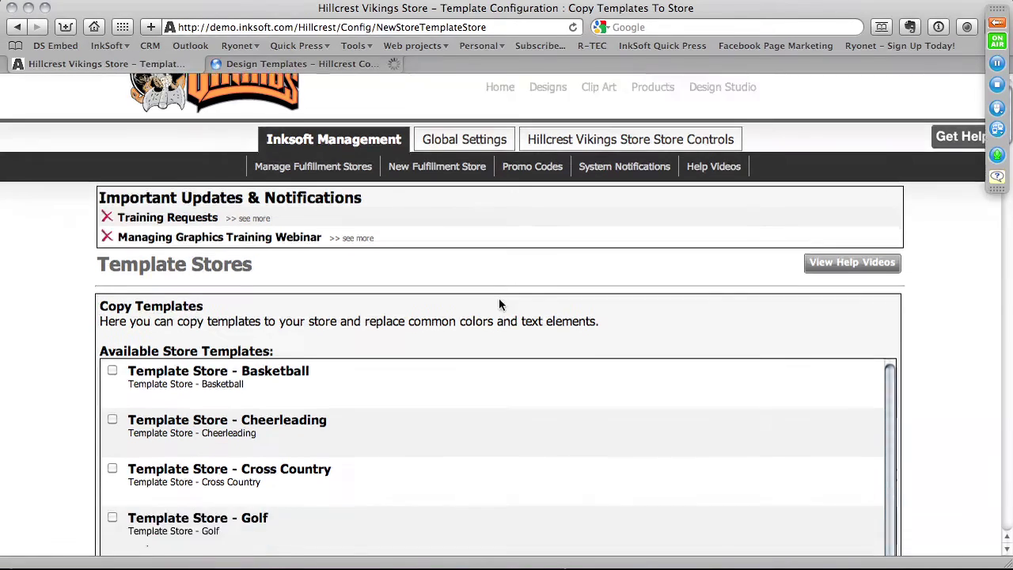
{"action": "scroll", "coordinate": [498, 305], "scroll_direction": "down", "scroll_amount": 3}
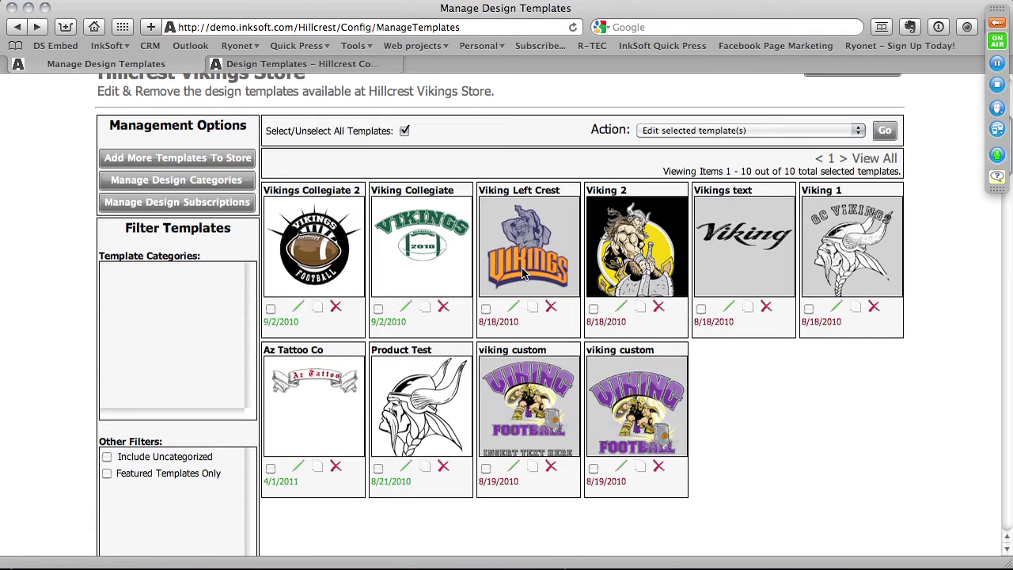
{"action": "left_click", "coordinate": [155, 161]}
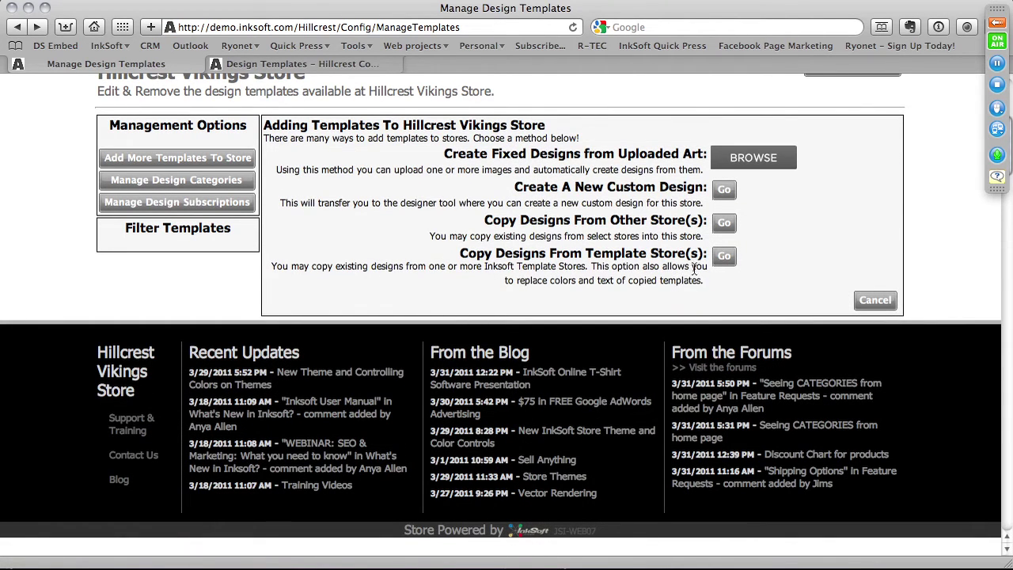
{"action": "left_click", "coordinate": [717, 258]}
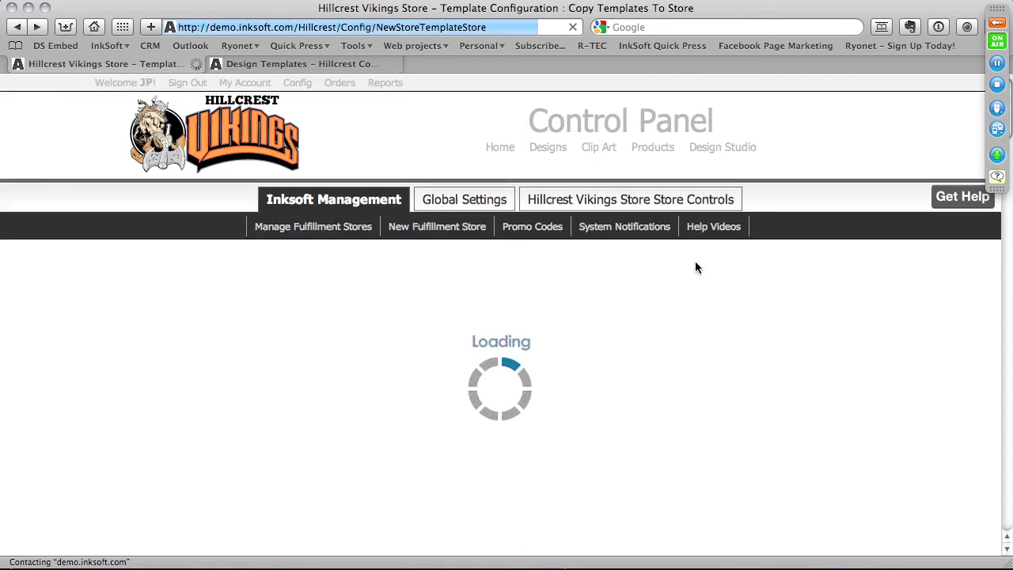
Select the Baseball template store for copying
{"action": "scroll", "coordinate": [588, 319], "scroll_direction": "down", "scroll_amount": 3}
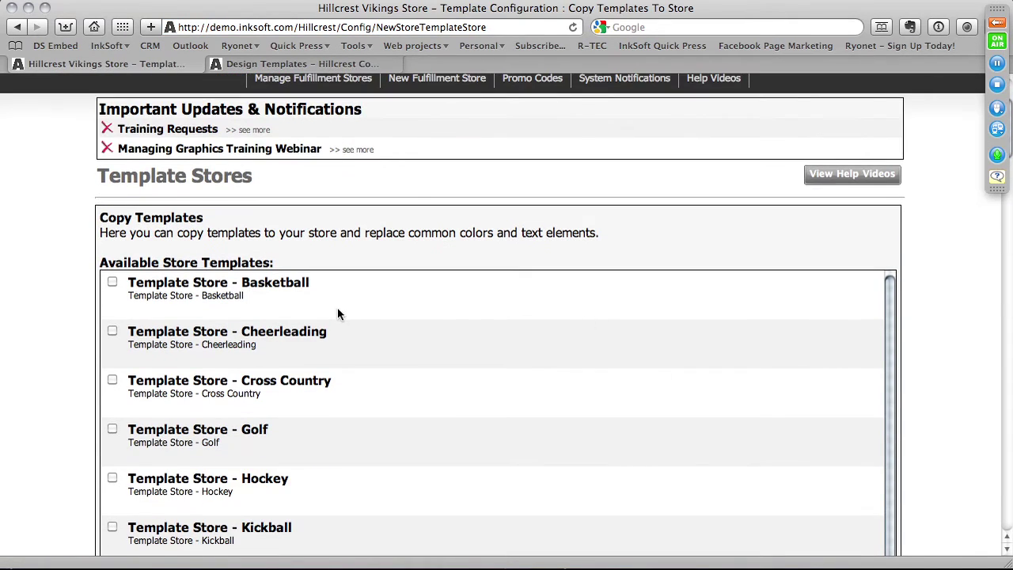
{"action": "scroll", "coordinate": [337, 314], "scroll_direction": "down", "scroll_amount": 12}
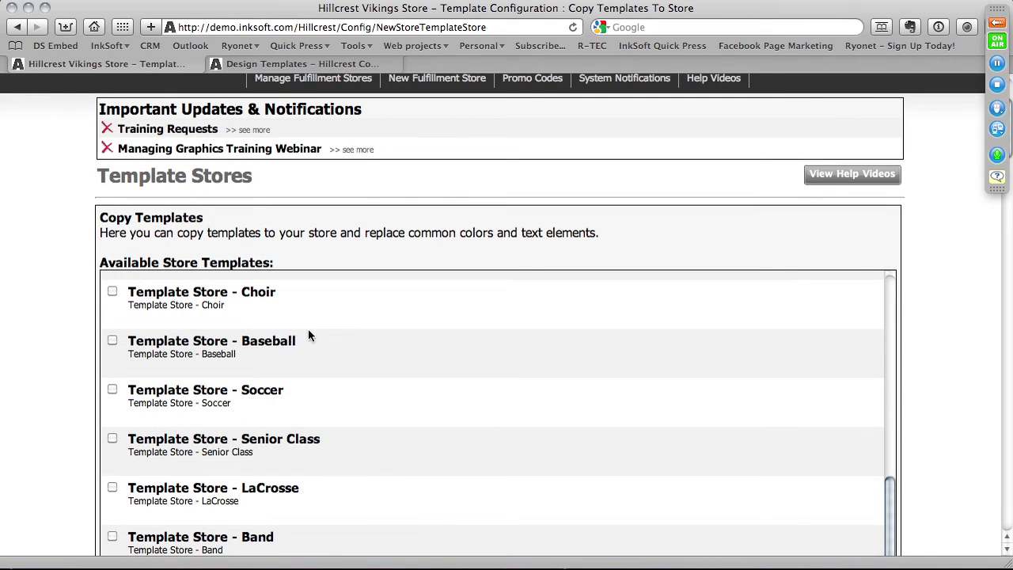
{"action": "left_click", "coordinate": [113, 341]}
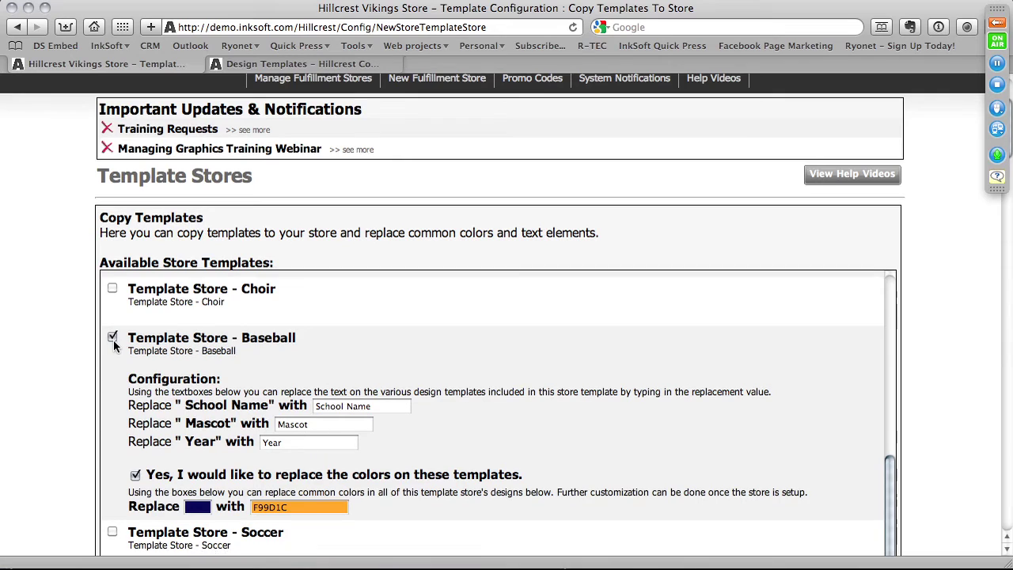
Enter VIKINGS as the Baseball templates' School Name replacement and copy it into the Mascot replacement
{"action": "scroll", "coordinate": [113, 339], "scroll_direction": "down", "scroll_amount": 2}
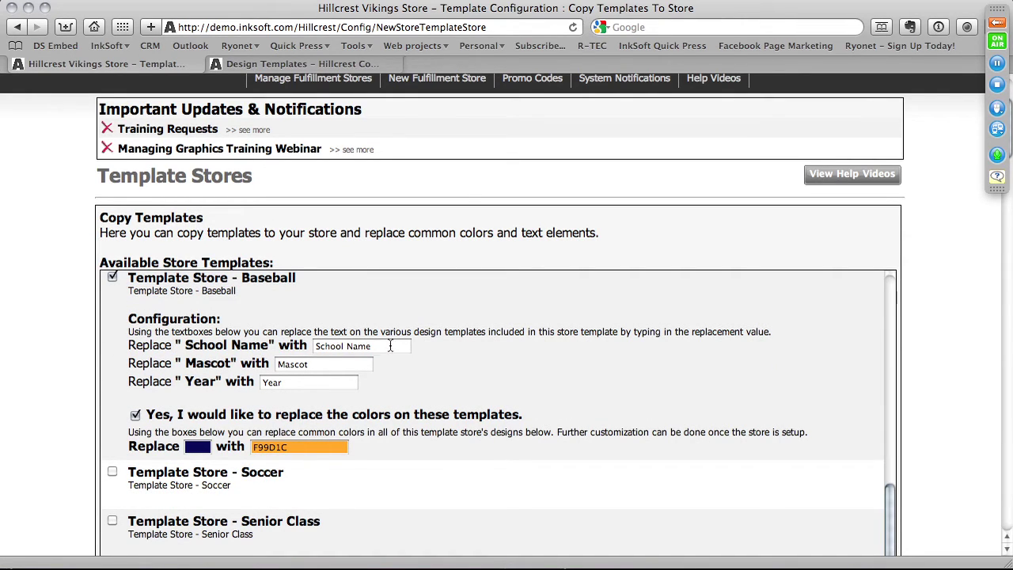
{"action": "left_click_drag", "start_coordinate": [391, 346], "coordinate": [295, 342]}
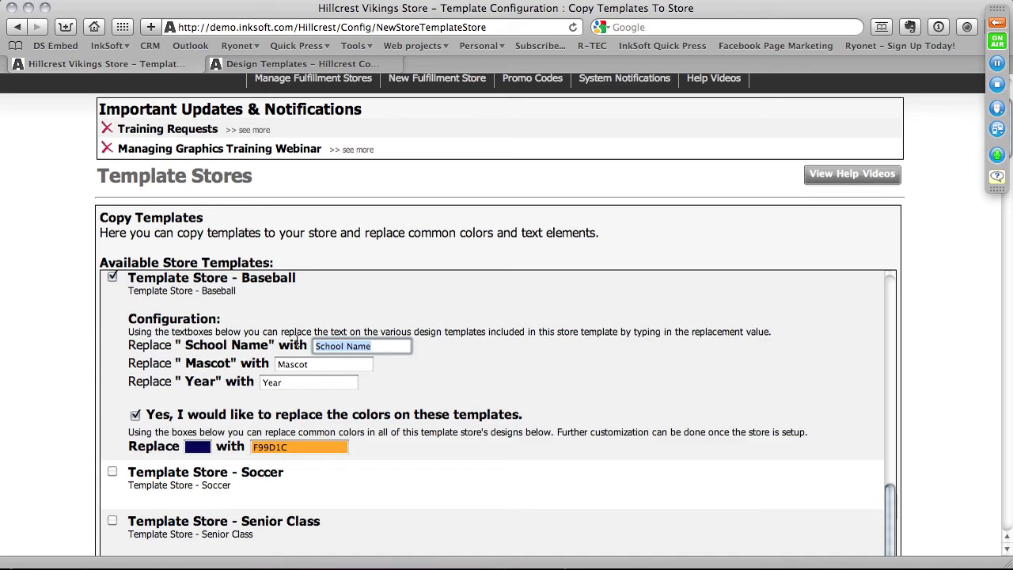
{"action": "type", "text": "VIKINGS"}
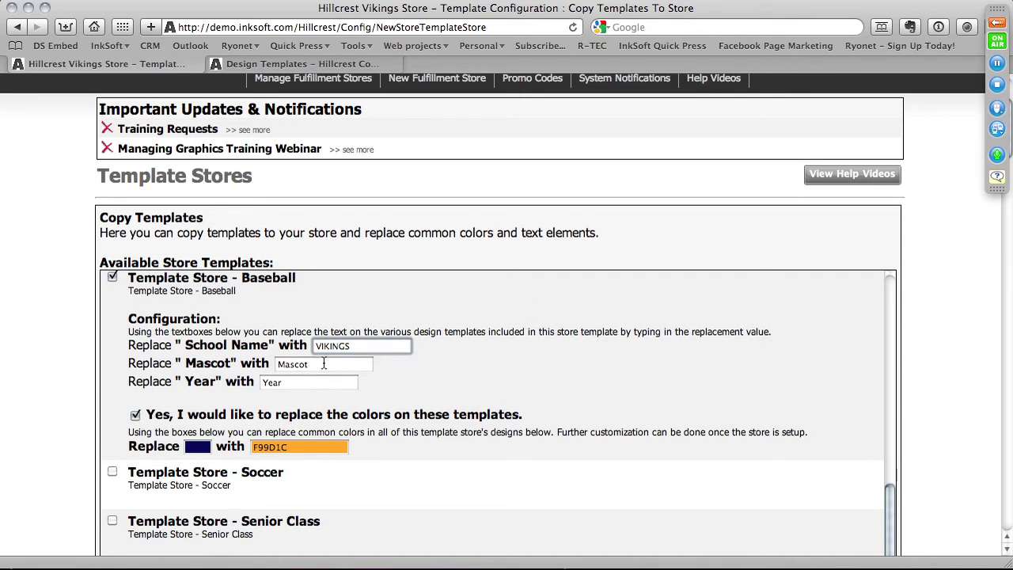
{"action": "left_click_drag", "start_coordinate": [324, 364], "coordinate": [247, 343]}
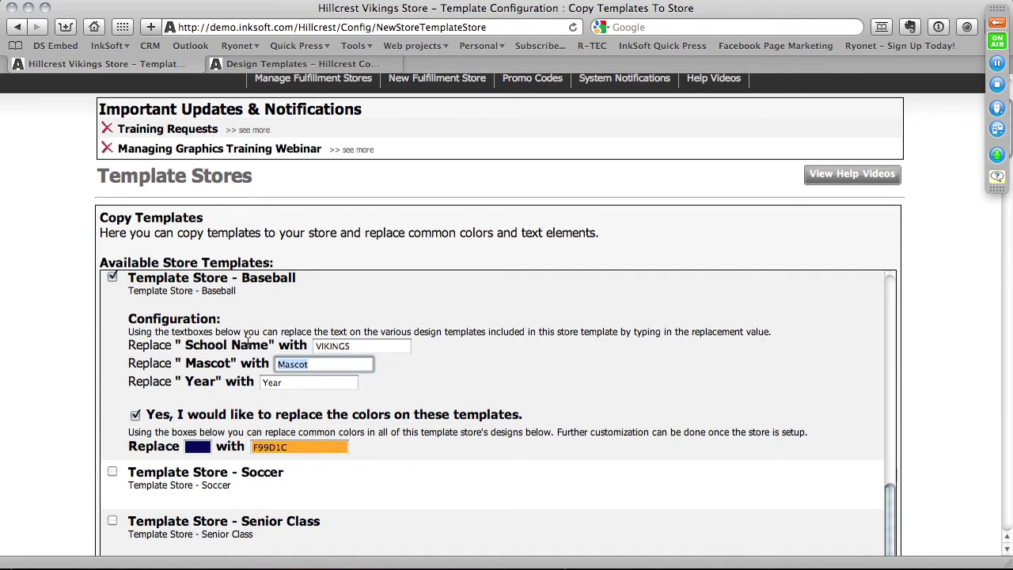
{"action": "key", "text": "shift+Tab"}
{"action": "key", "text": "super+c"}
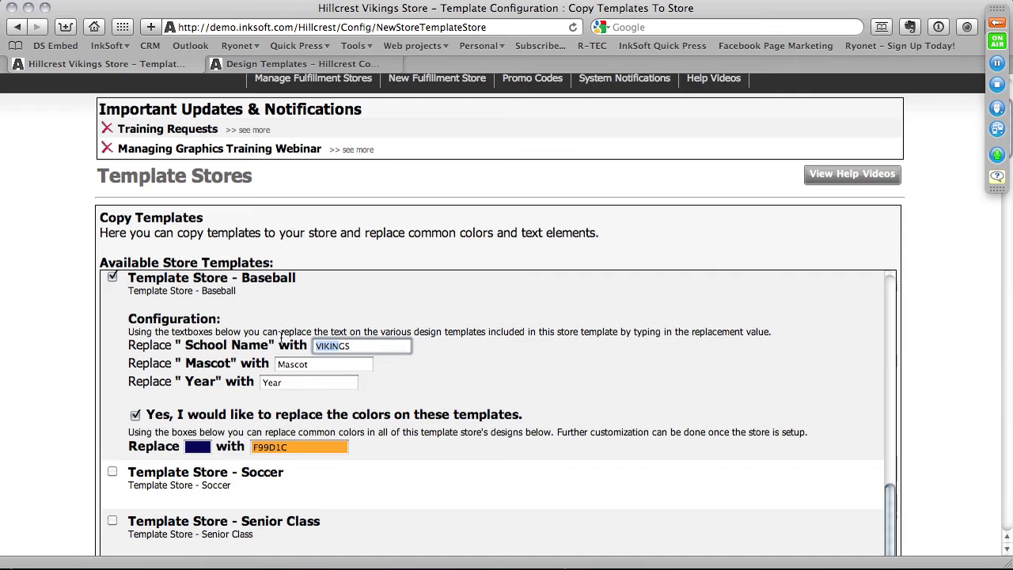
{"action": "left_click", "coordinate": [313, 363]}
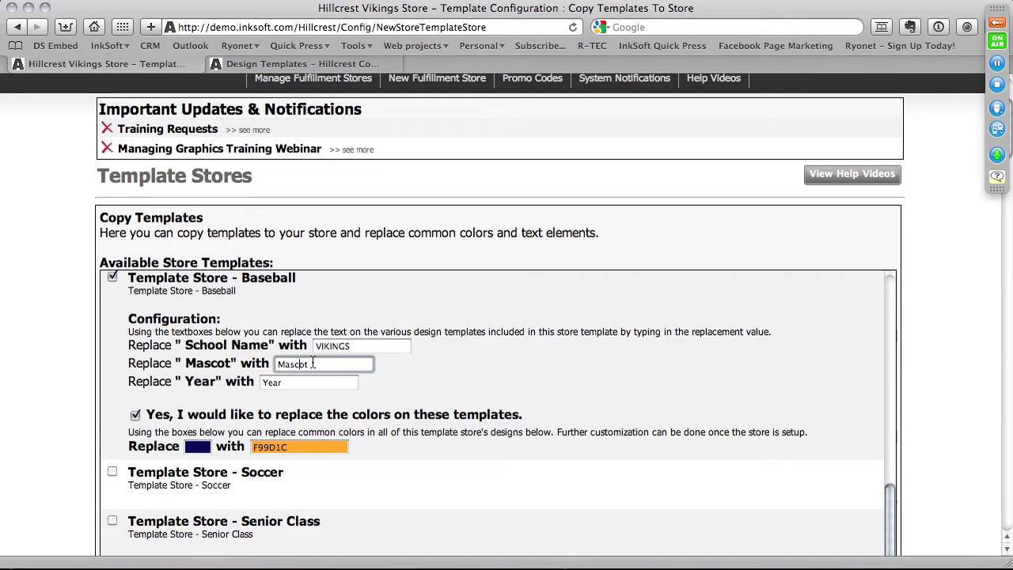
{"action": "left_click_drag", "start_coordinate": [314, 363], "coordinate": [258, 361]}
{"action": "key", "text": "super+v"}
Set the Baseball templates' School Name replacement to HILLCREST and the Year replacement to CHAMPS
{"action": "left_click_drag", "start_coordinate": [362, 346], "coordinate": [292, 341]}
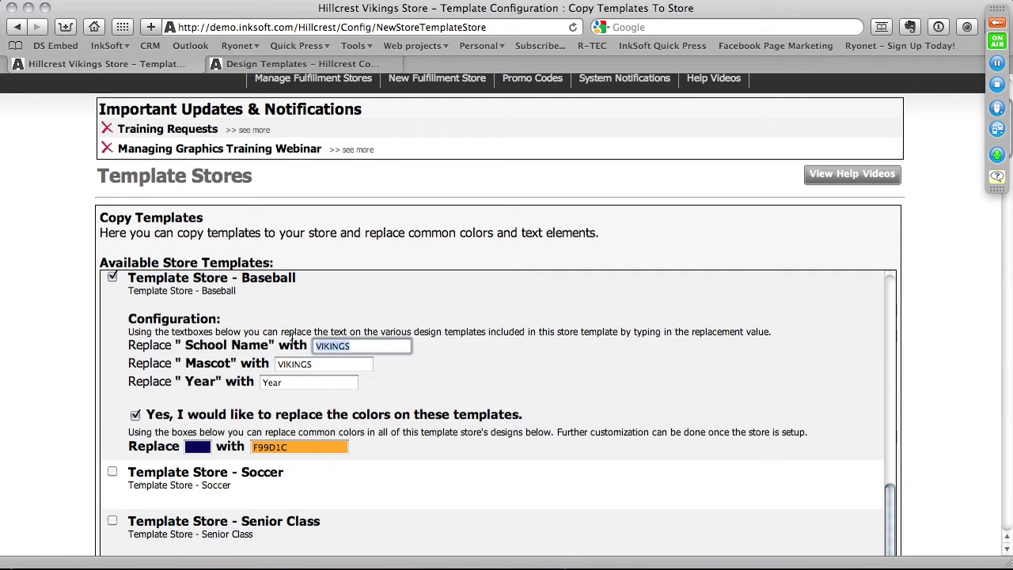
{"action": "type", "text": "HILLCRES"}
{"action": "key", "text": "Tab"}
{"action": "key", "text": "Tab"}
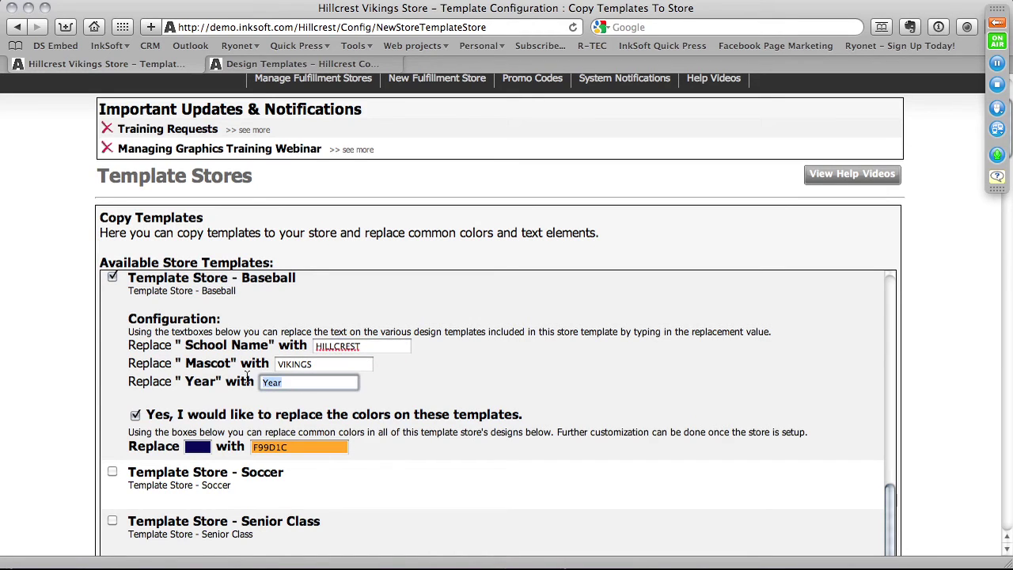
{"action": "type", "text": "201"}
{"action": "key", "text": "BackSpace"}
{"action": "key", "text": "BackSpace"}
{"action": "key", "text": "BackSpace"}
{"action": "type", "text": "CH"}
Review the Cougars store's designs, and set the Baseball templates' replacement color to blue 2A7DF9
{"action": "left_click", "coordinate": [261, 64]}
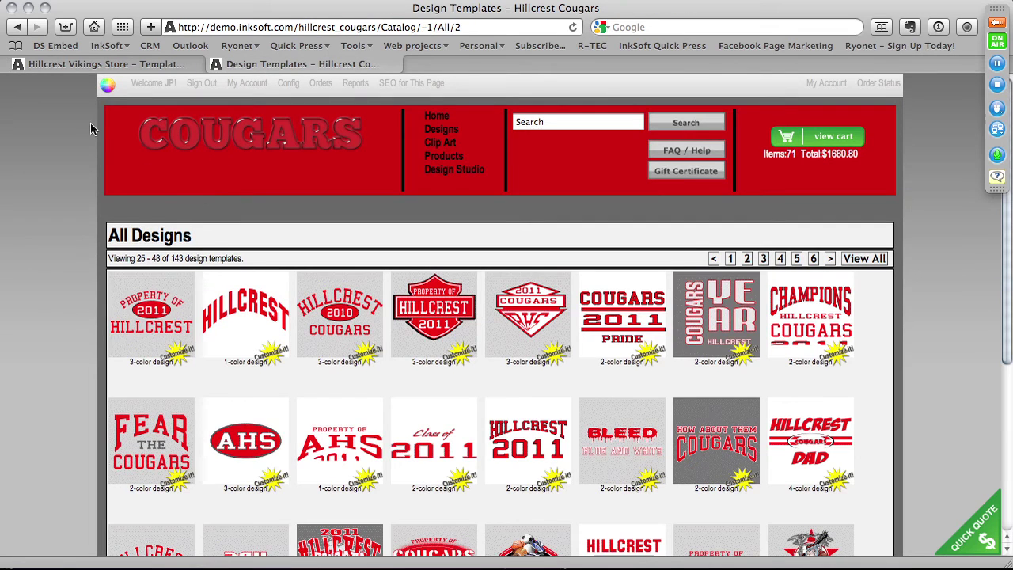
{"action": "left_click", "coordinate": [68, 66]}
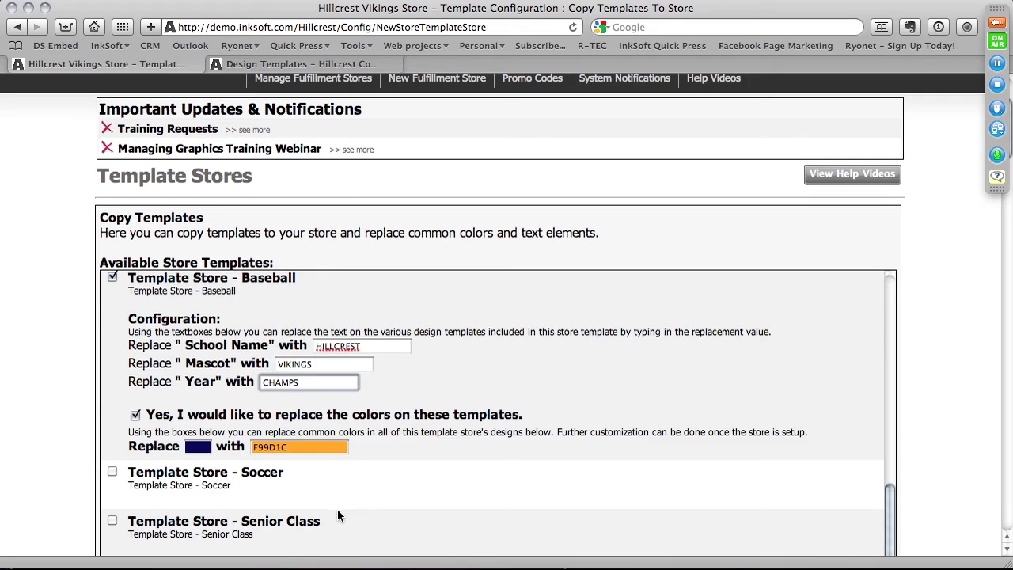
{"action": "left_click", "coordinate": [293, 449]}
{"action": "mouse_move", "coordinate": [318, 512]}
{"action": "left_mouse_down"}
{"action": "mouse_move", "coordinate": [374, 466]}
{"action": "mouse_move", "coordinate": [339, 488]}
{"action": "left_mouse_up"}
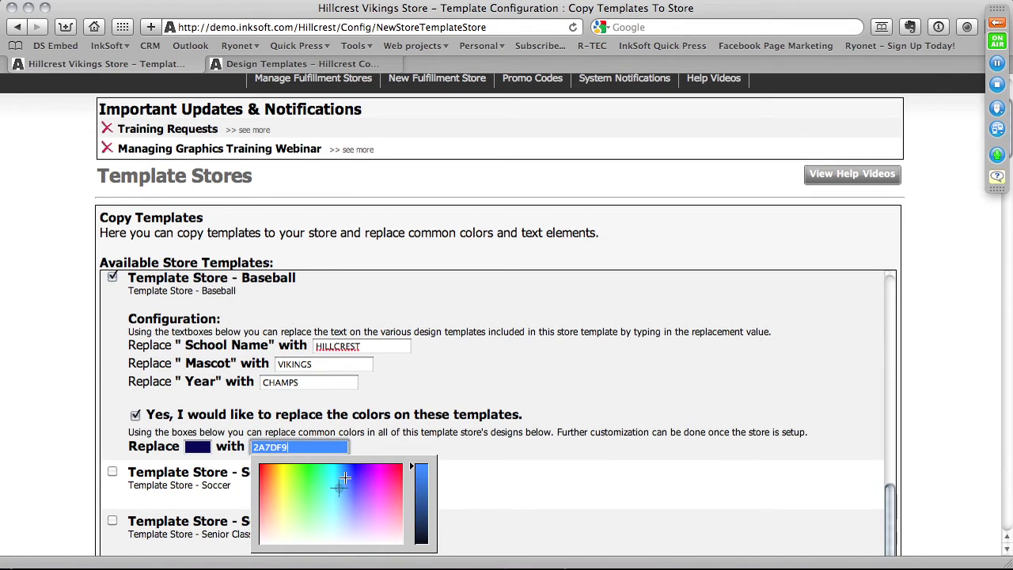
{"action": "left_click", "coordinate": [393, 428]}
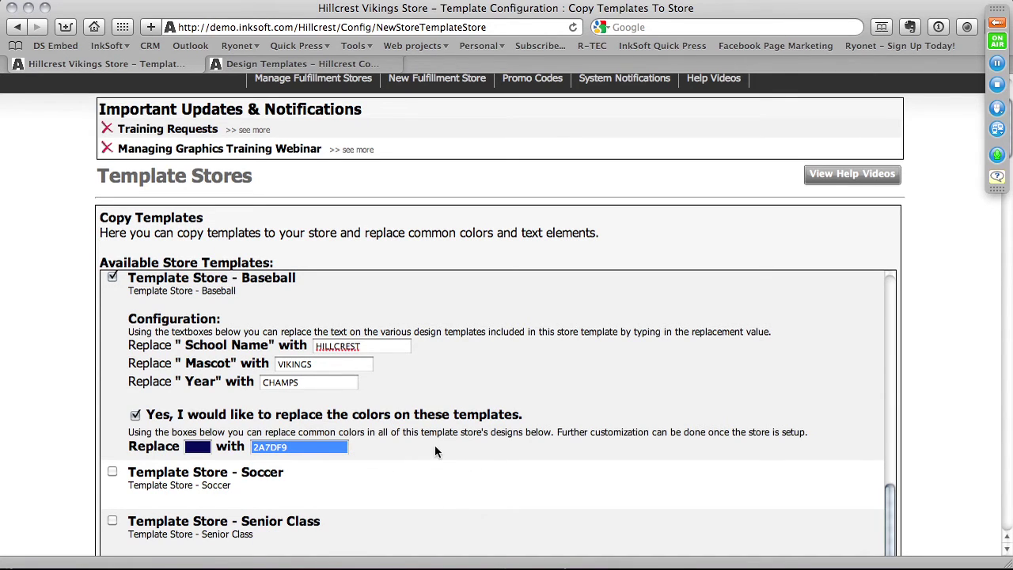
Select the Softball template store and view its text and color replacement options
{"action": "scroll", "coordinate": [435, 445], "scroll_direction": "down", "scroll_amount": 3}
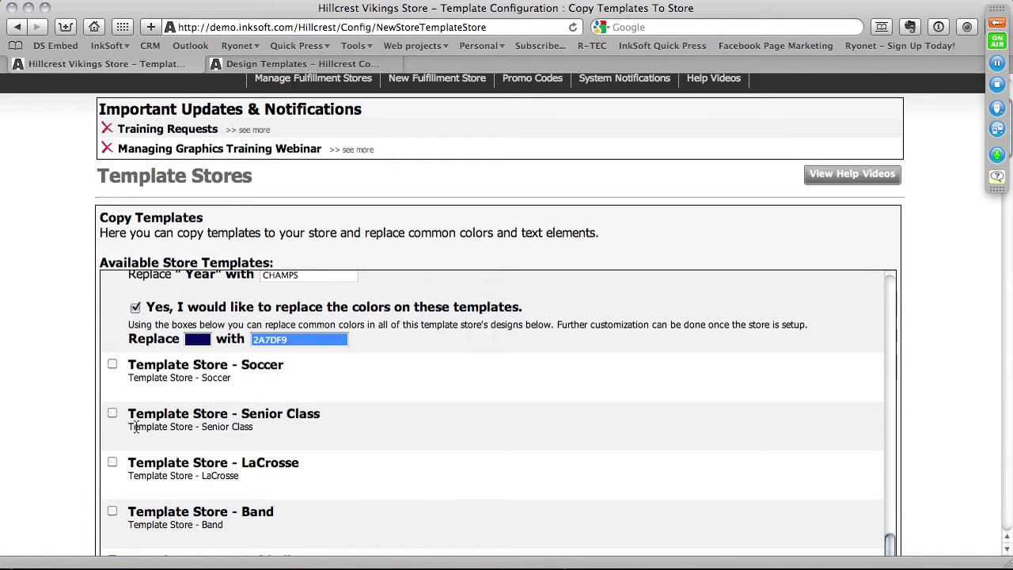
{"action": "scroll", "coordinate": [133, 423], "scroll_direction": "down", "scroll_amount": 5}
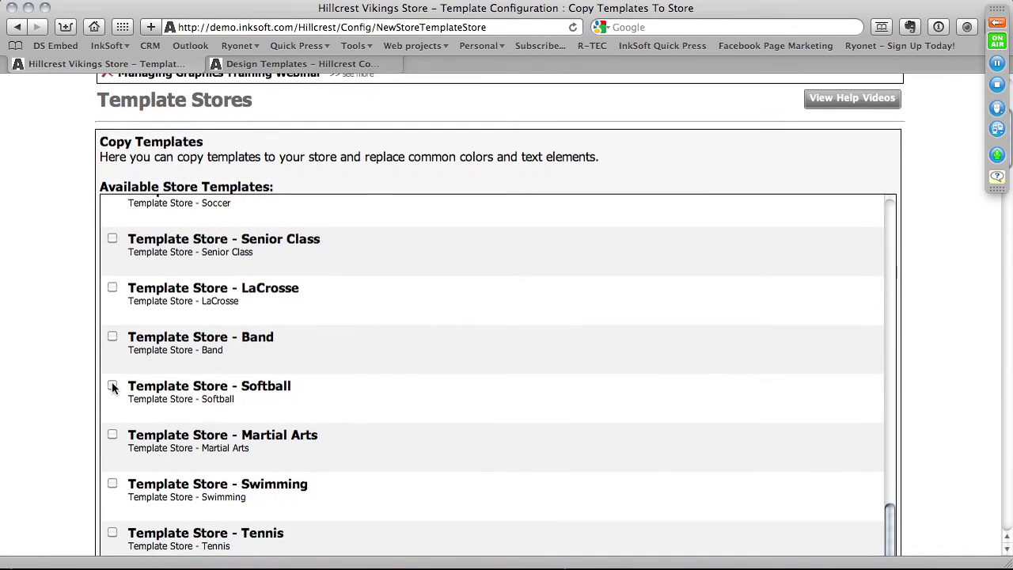
{"action": "left_click", "coordinate": [113, 388]}
{"action": "scroll", "coordinate": [112, 388], "scroll_direction": "down", "scroll_amount": 4}
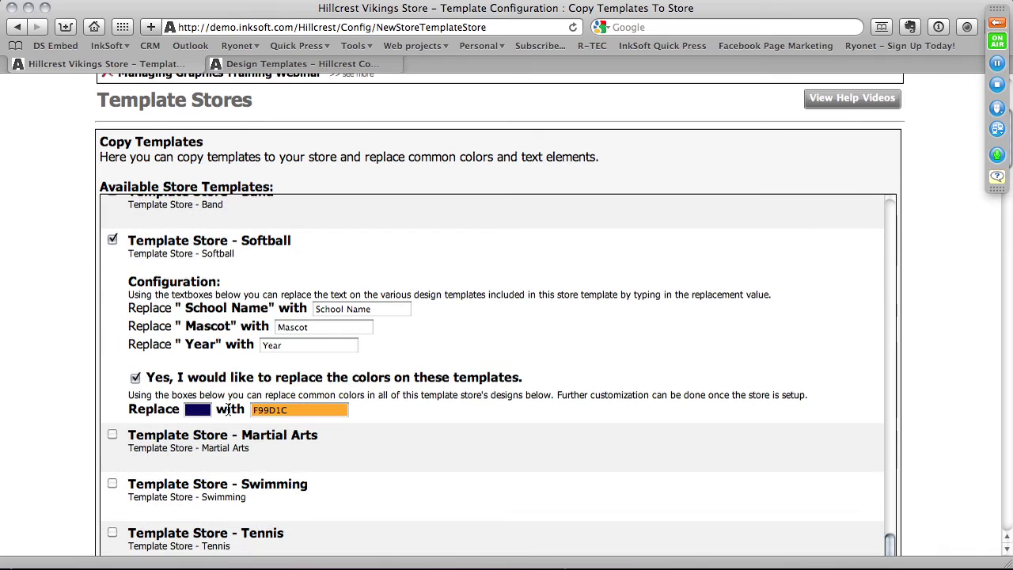
Deselect the Softball and Baseball template stores
{"action": "left_click", "coordinate": [113, 239]}
{"action": "scroll", "coordinate": [115, 300], "scroll_direction": "up", "scroll_amount": 3}
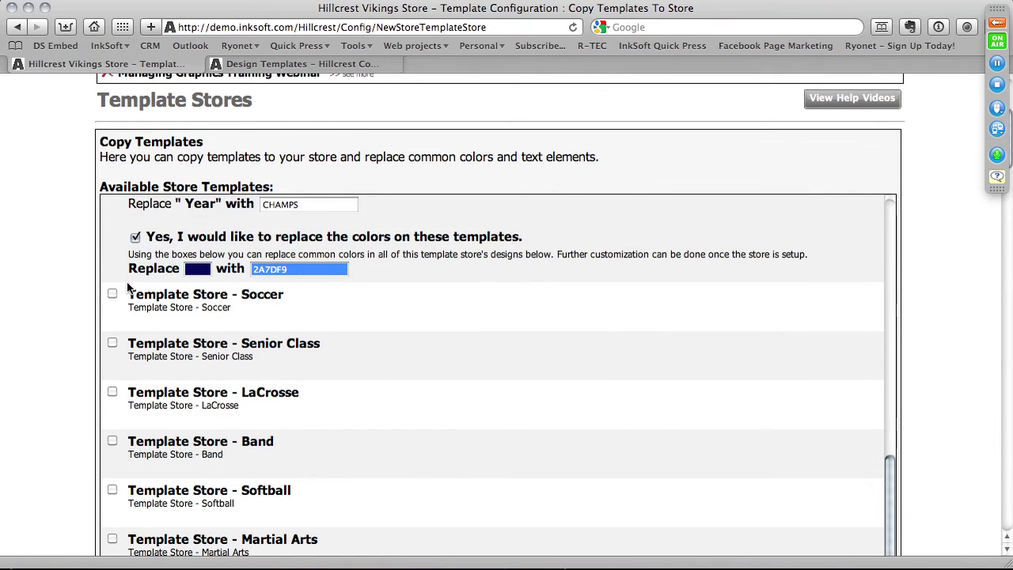
{"action": "scroll", "coordinate": [127, 290], "scroll_direction": "up", "scroll_amount": 2}
{"action": "left_click", "coordinate": [112, 221]}
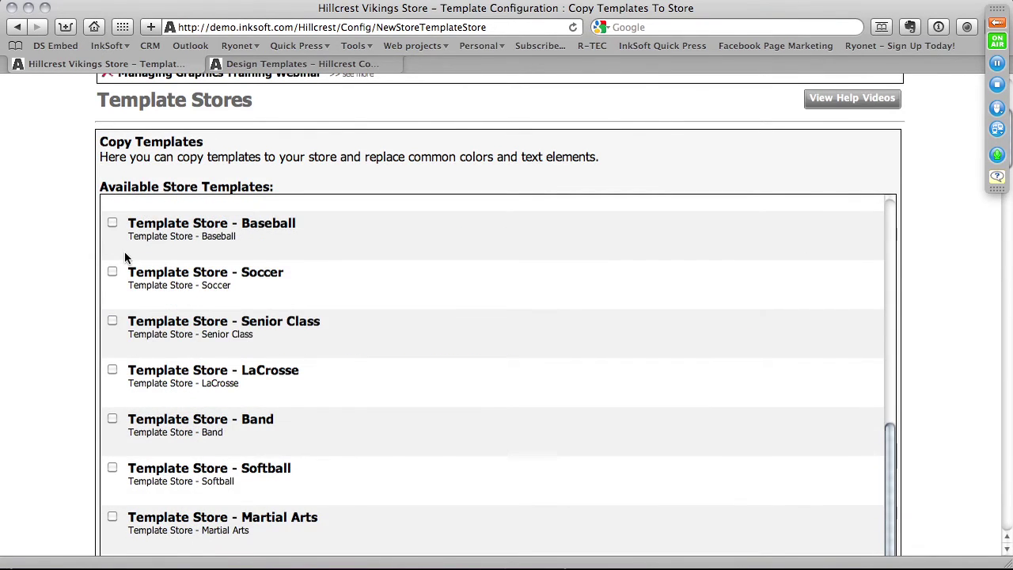
Browse several pages of the Cougars store's All Designs catalog, and return to the Vikings store's Copy Templates page
{"action": "scroll", "coordinate": [124, 251], "scroll_direction": "down", "scroll_amount": 10}
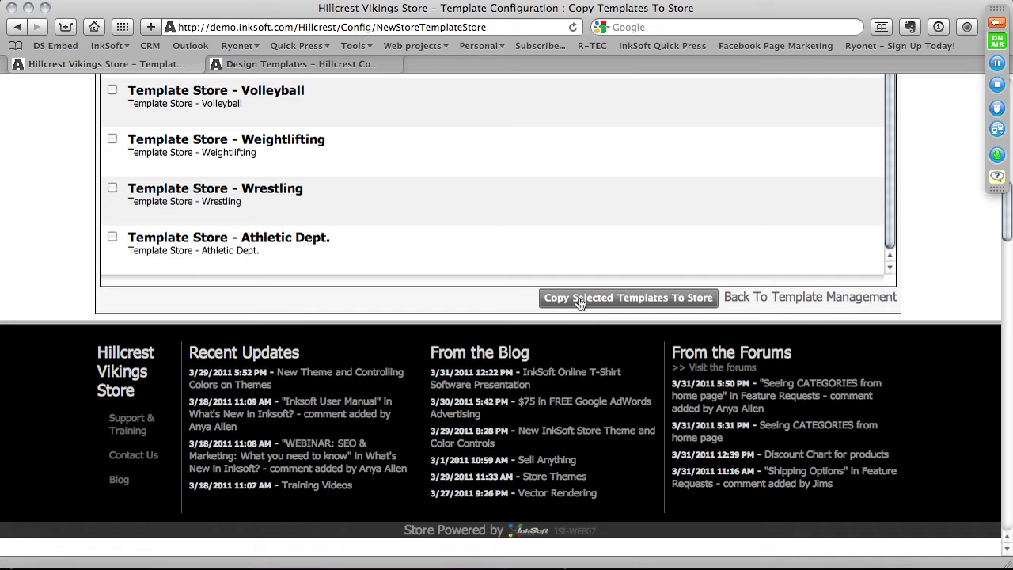
{"action": "left_click", "coordinate": [353, 63]}
{"action": "scroll", "coordinate": [371, 210], "scroll_direction": "down", "scroll_amount": 5}
{"action": "scroll", "coordinate": [371, 210], "scroll_direction": "up", "scroll_amount": 3}
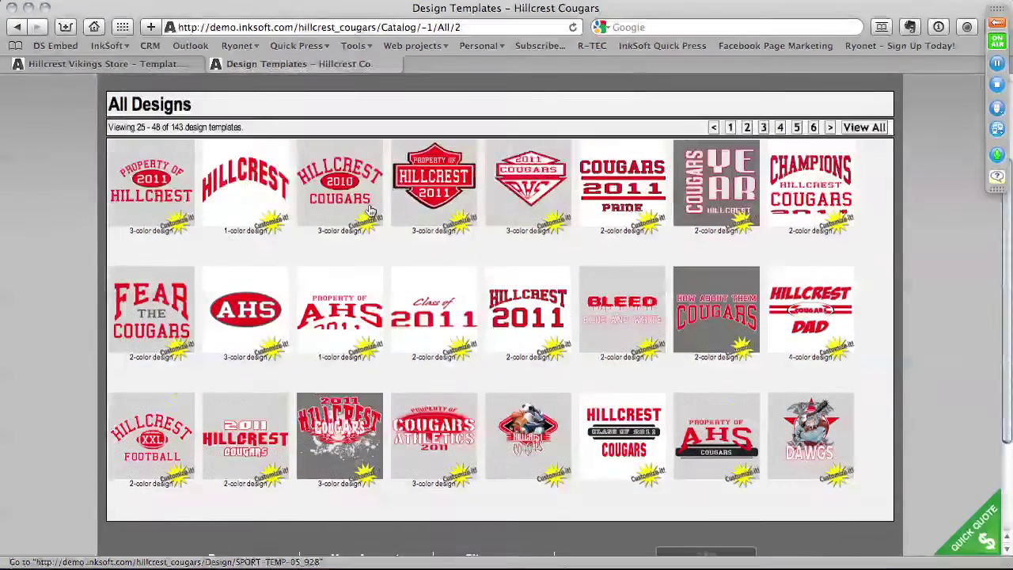
{"action": "left_click", "coordinate": [764, 127]}
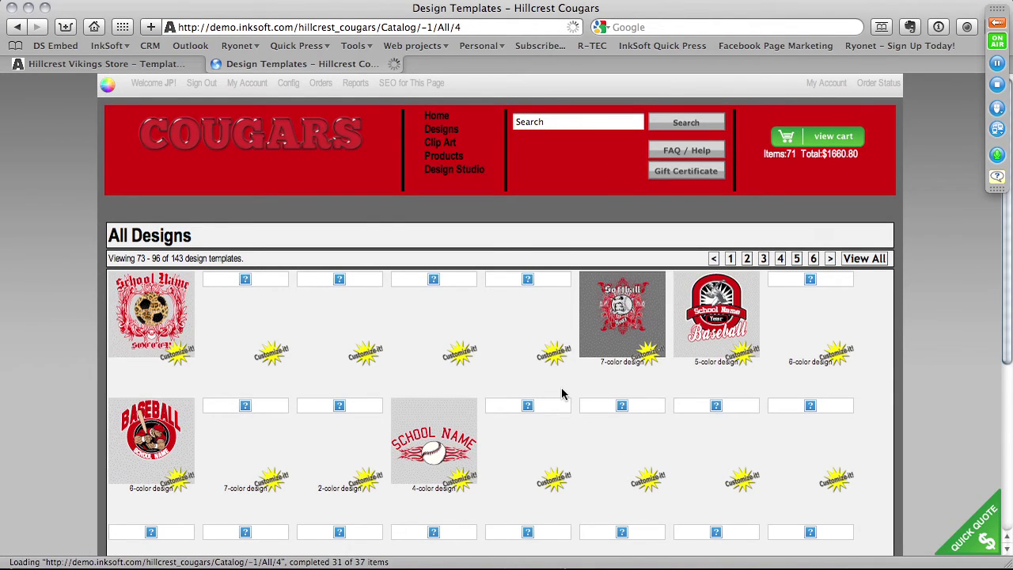
{"action": "left_click", "coordinate": [730, 260]}
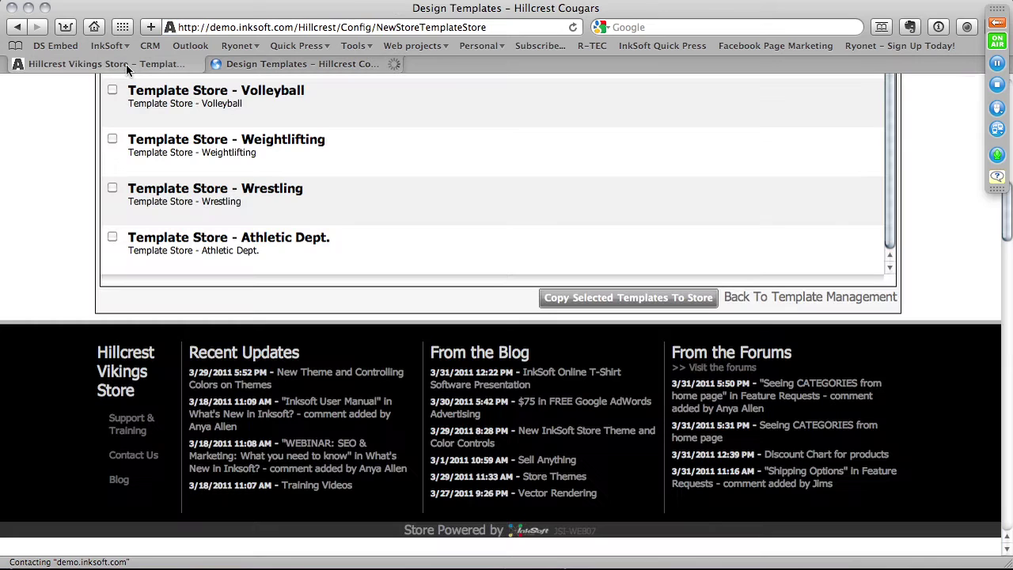
{"action": "left_click", "coordinate": [127, 70]}
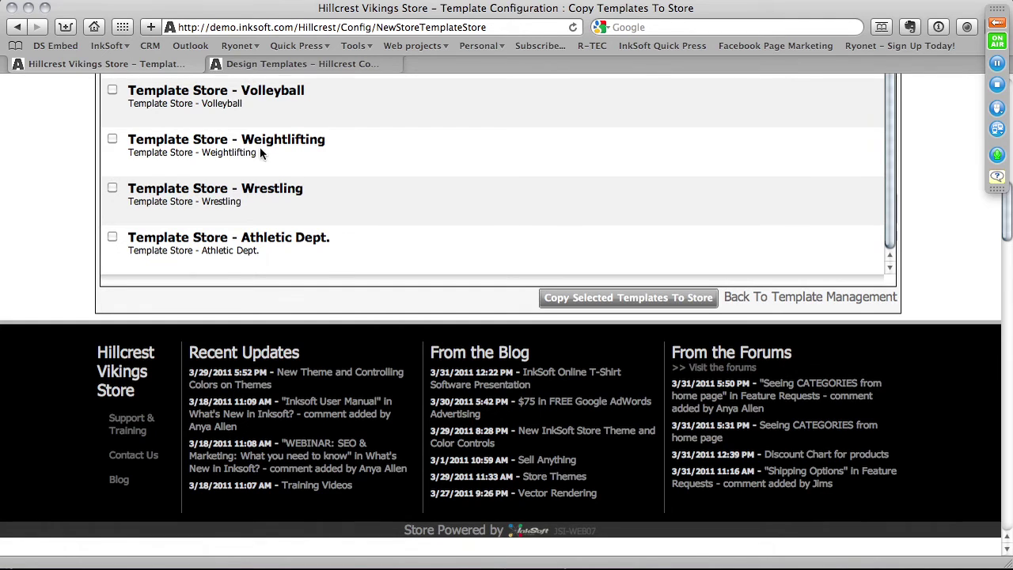
Go back to the Hillcrest Vikings Store's template management and view the actions available for selected templates
{"action": "scroll", "coordinate": [259, 146], "scroll_direction": "up", "scroll_amount": 10}
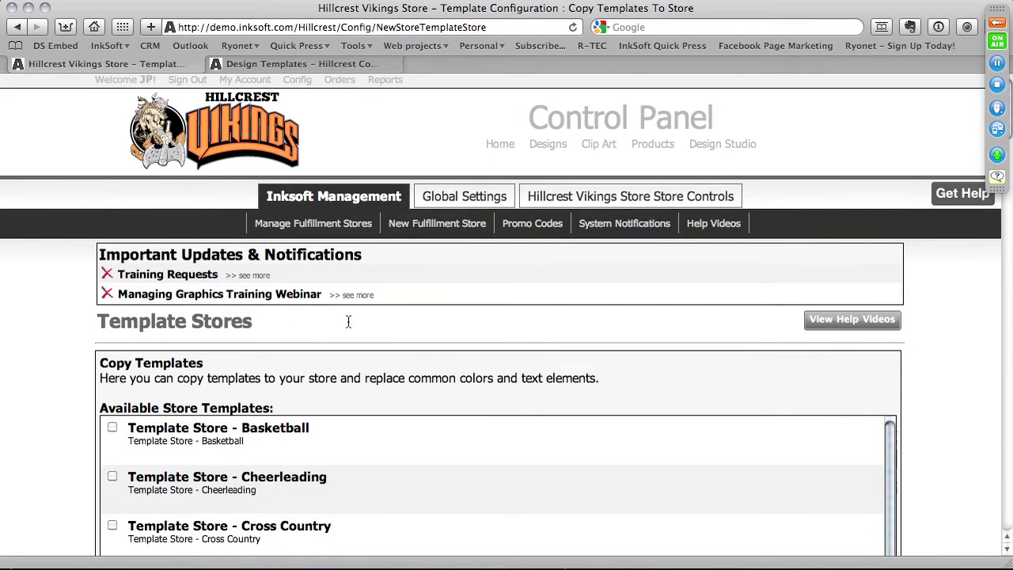
{"action": "scroll", "coordinate": [412, 323], "scroll_direction": "down", "scroll_amount": 10}
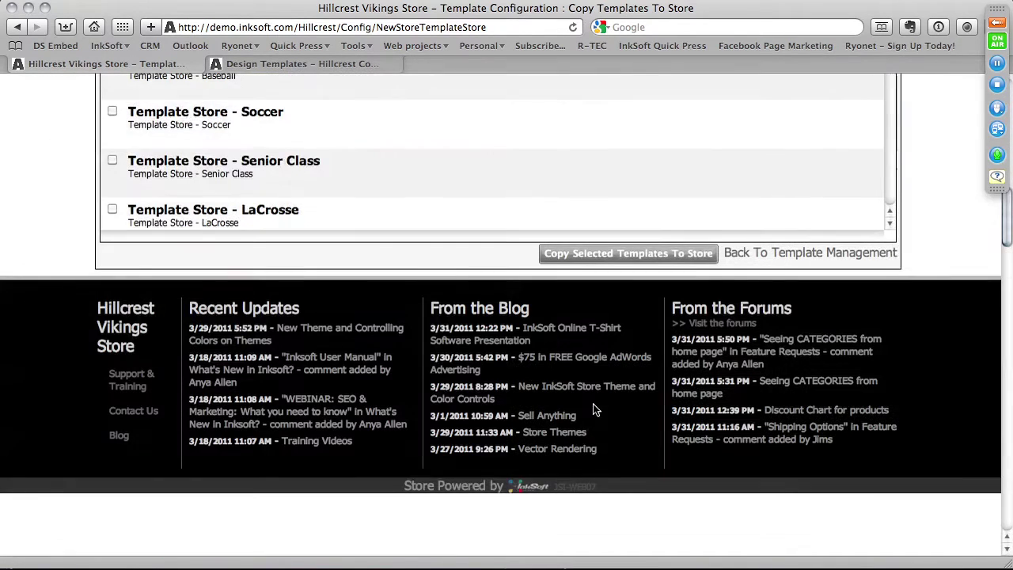
{"action": "left_click", "coordinate": [787, 252]}
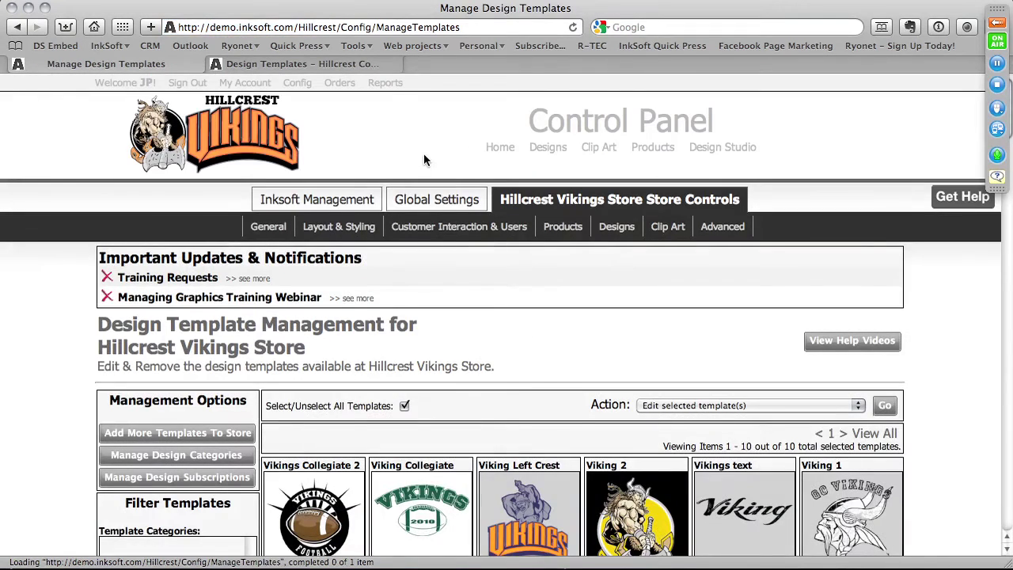
{"action": "mouse_move", "coordinate": [424, 266]}
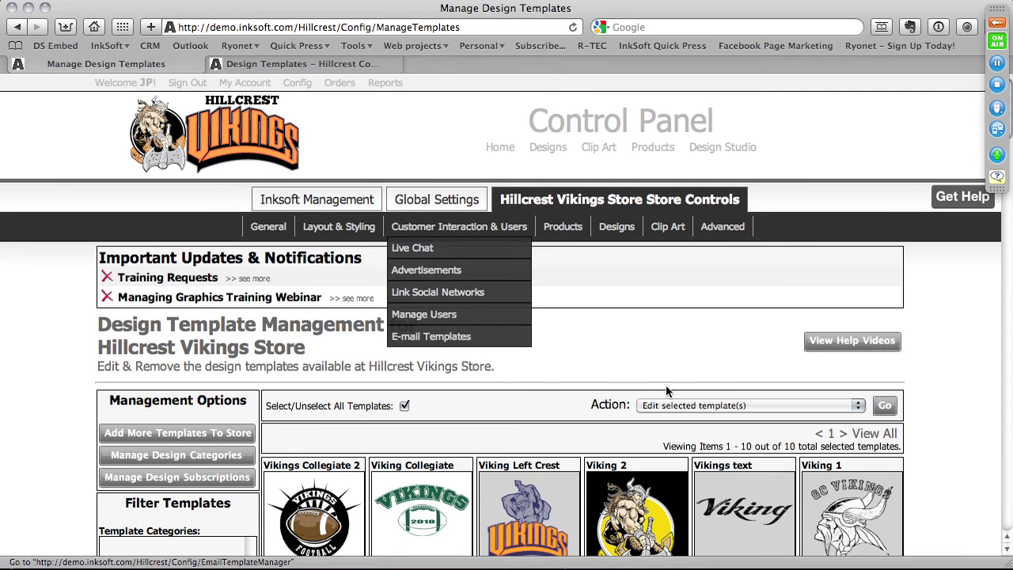
{"action": "scroll", "coordinate": [666, 385], "scroll_direction": "down", "scroll_amount": 2}
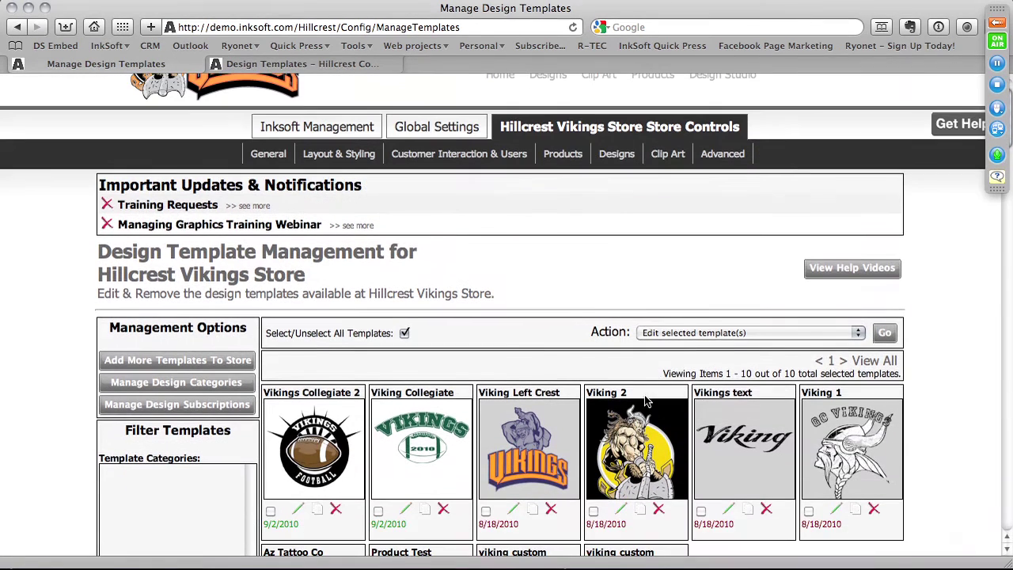
{"action": "left_click", "coordinate": [667, 334]}
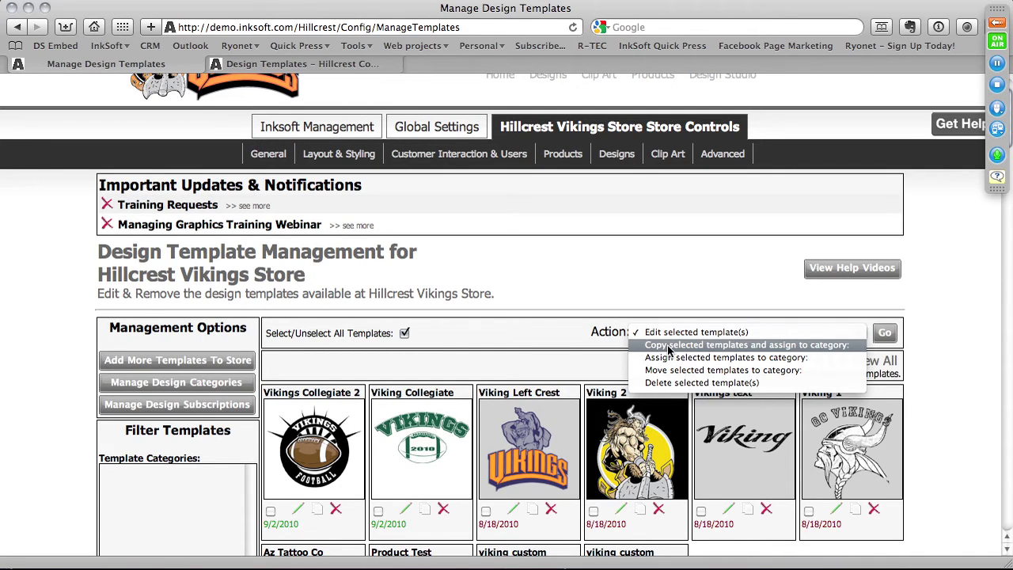
{"action": "left_click", "coordinate": [491, 342]}
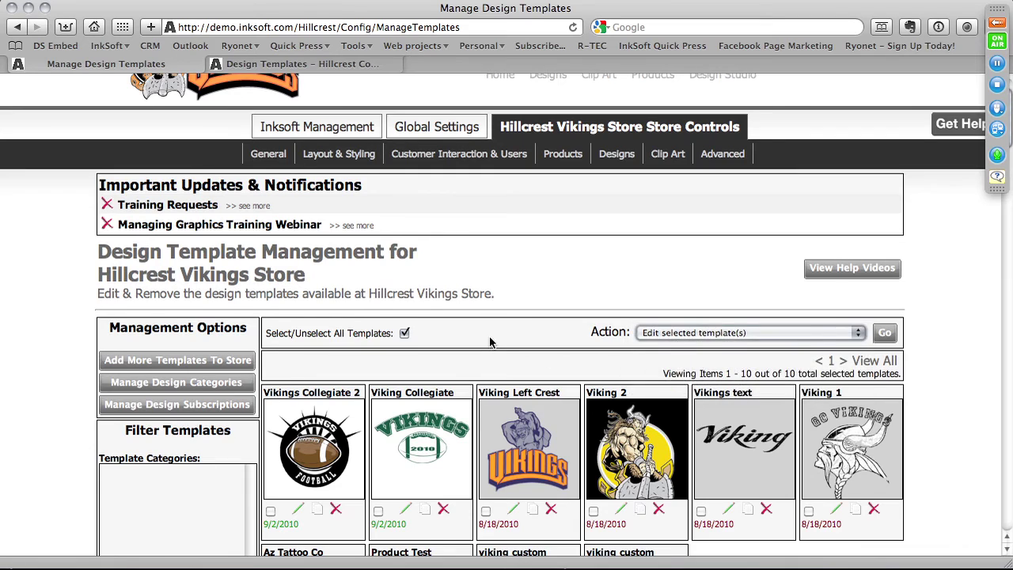
{"action": "scroll", "coordinate": [488, 341], "scroll_direction": "down", "scroll_amount": 3}
{"action": "scroll", "coordinate": [299, 461], "scroll_direction": "down", "scroll_amount": 3}
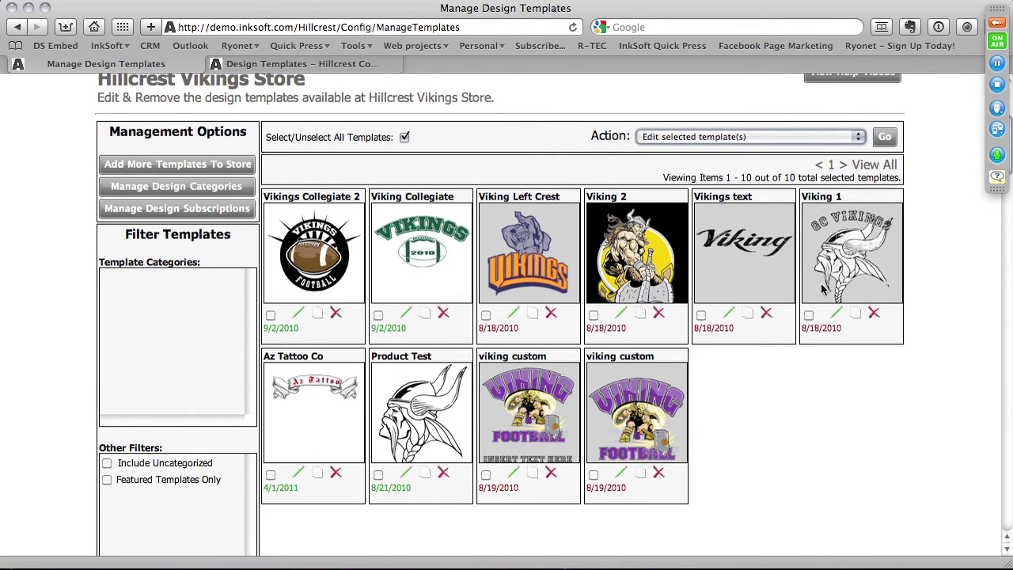
Delete the viking custom template containing INSERT TEXT HERE from the Hillcrest Vikings Store, and check the template list
{"action": "left_click", "coordinate": [486, 315]}
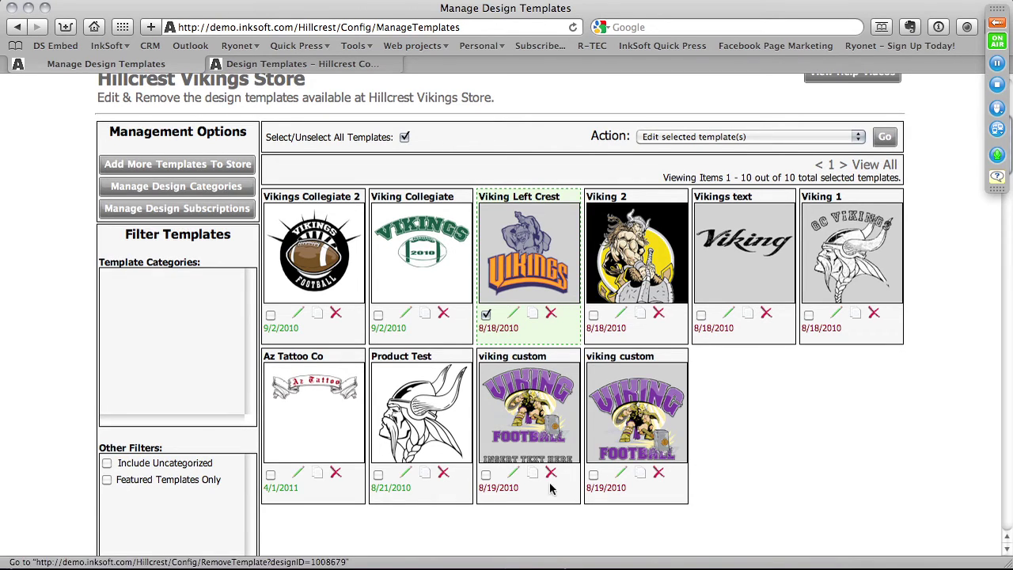
{"action": "left_click", "coordinate": [486, 474]}
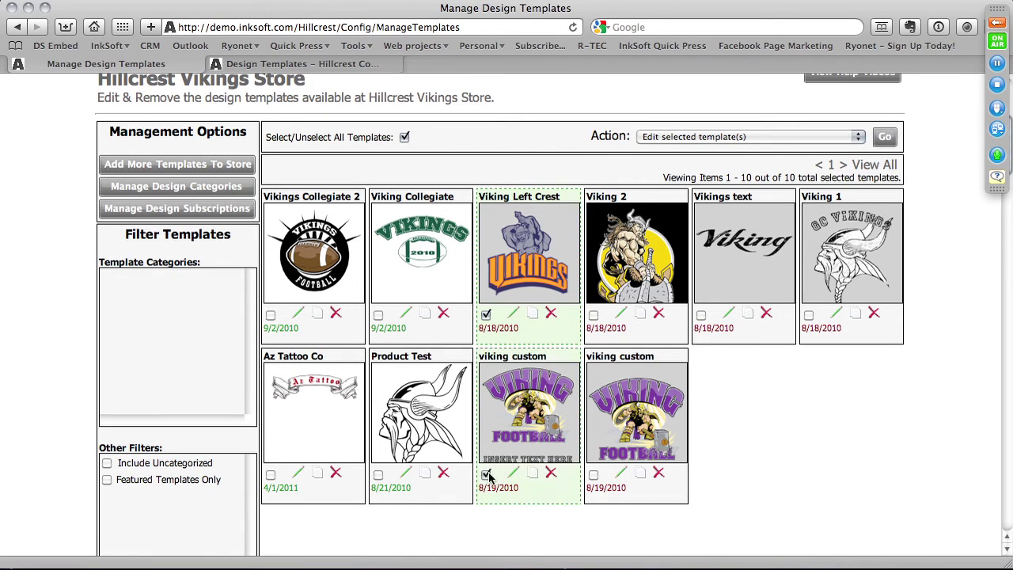
{"action": "left_click", "coordinate": [486, 314]}
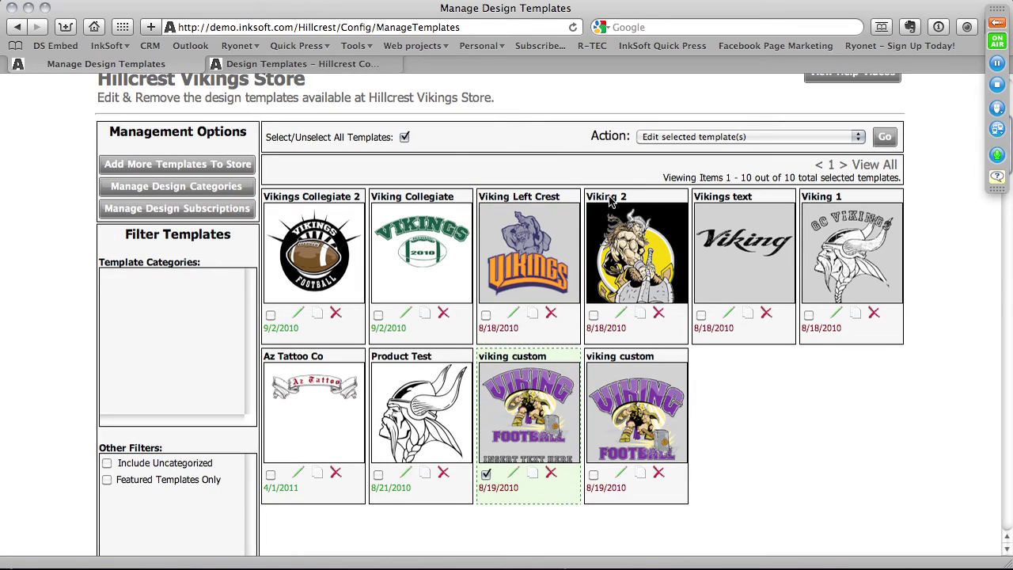
{"action": "left_click", "coordinate": [655, 139]}
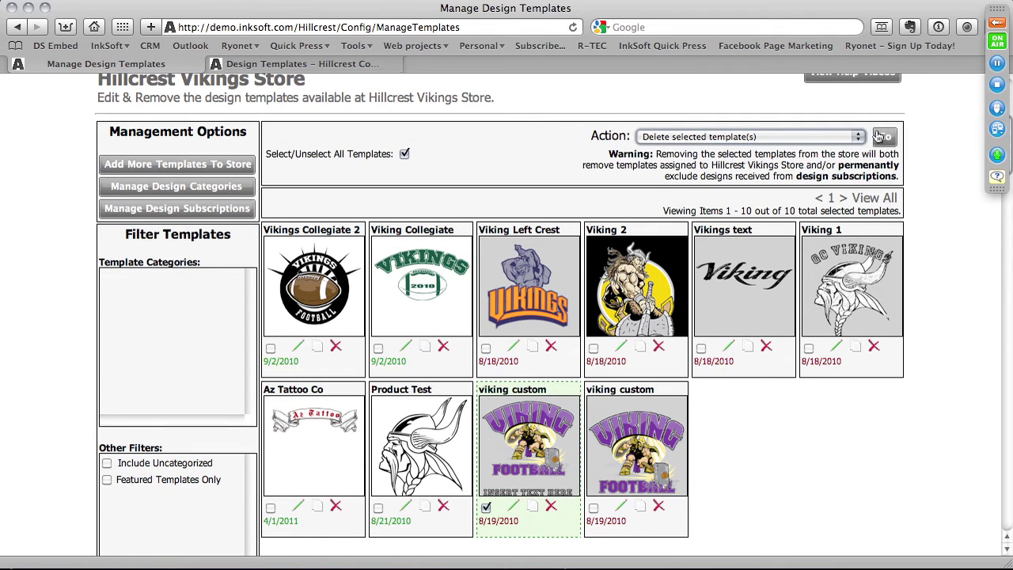
{"action": "left_click", "coordinate": [885, 138]}
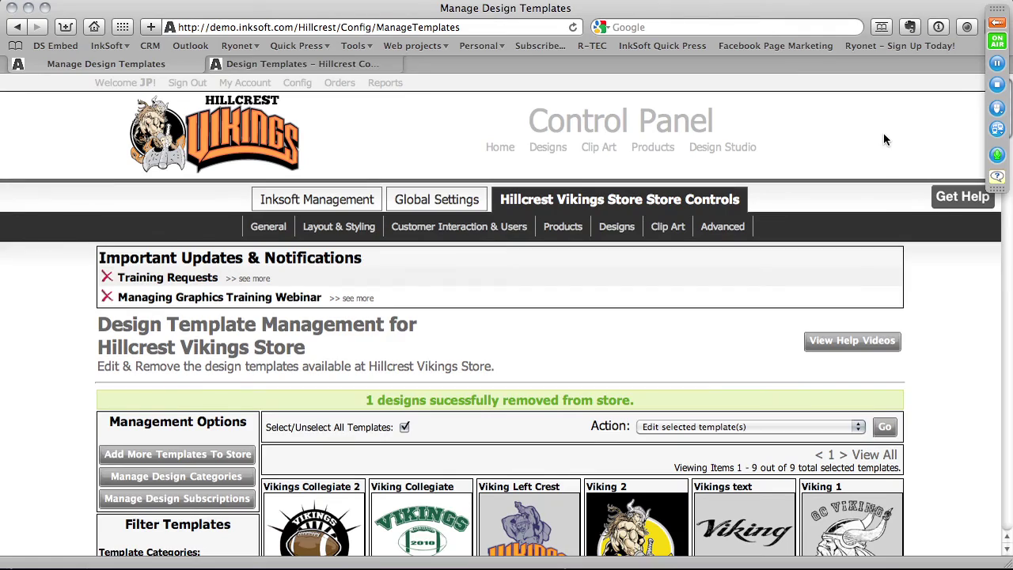
{"action": "scroll", "coordinate": [477, 308], "scroll_direction": "down", "scroll_amount": 10}
{"action": "scroll", "coordinate": [344, 242], "scroll_direction": "up", "scroll_amount": 8}
{"action": "scroll", "coordinate": [344, 246], "scroll_direction": "up", "scroll_amount": 1}
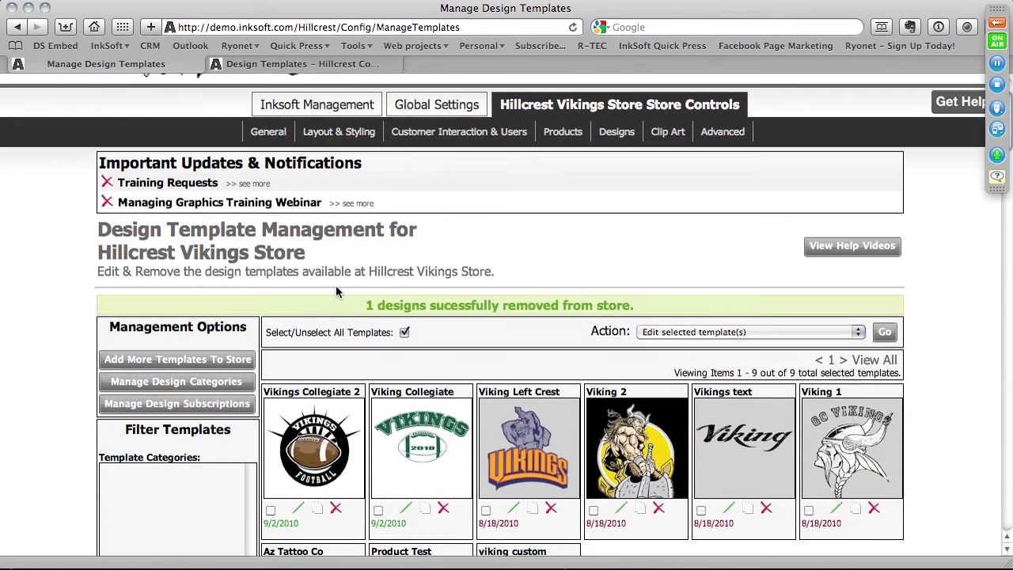
{"action": "scroll", "coordinate": [341, 295], "scroll_direction": "down", "scroll_amount": 5}
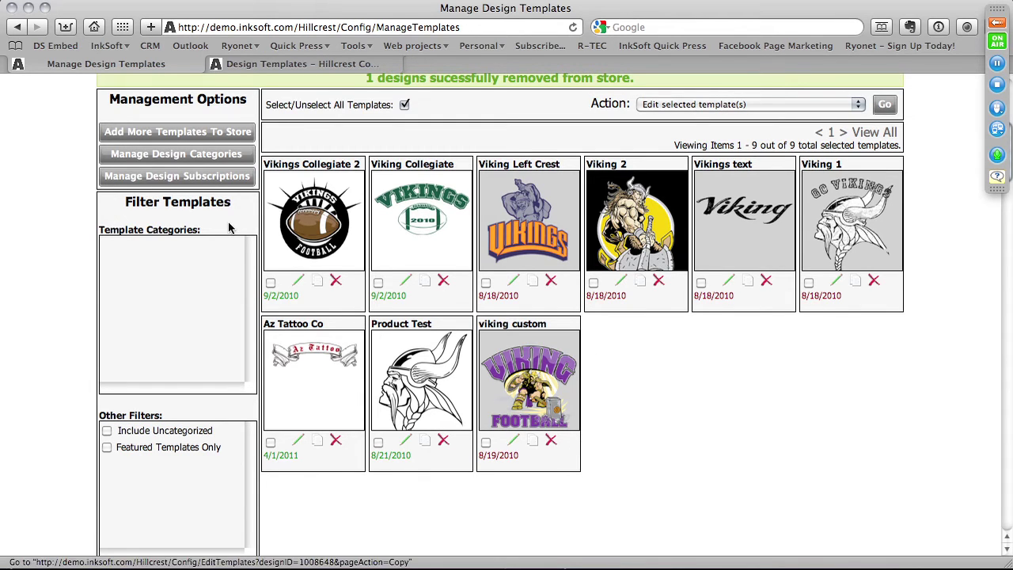
{"action": "scroll", "coordinate": [269, 230], "scroll_direction": "up", "scroll_amount": 5}
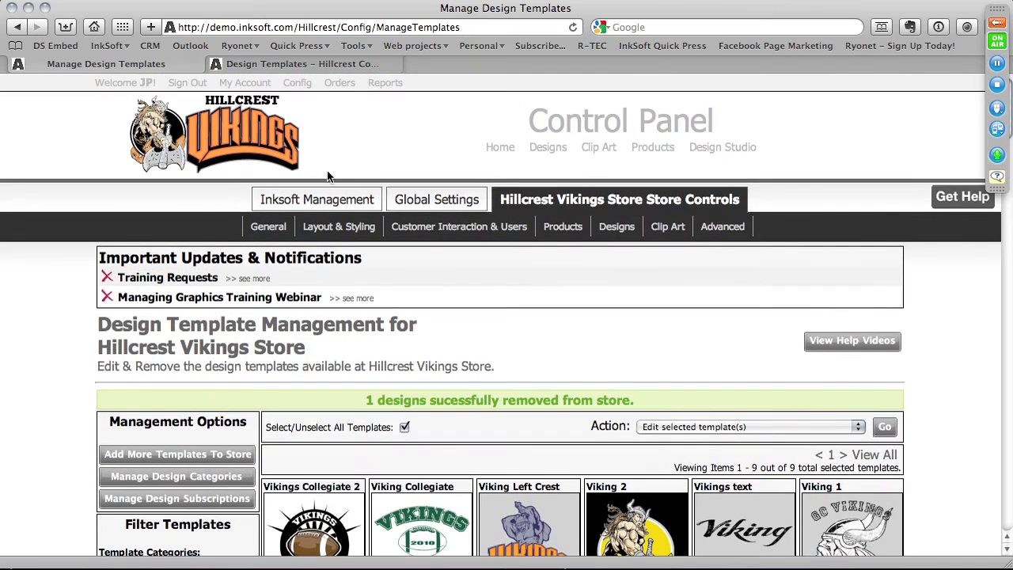
Switch to the Main Store's control panel and open the design categories for ACME Apparel Co
{"action": "left_click", "coordinate": [413, 206]}
{"action": "mouse_move", "coordinate": [780, 227]}
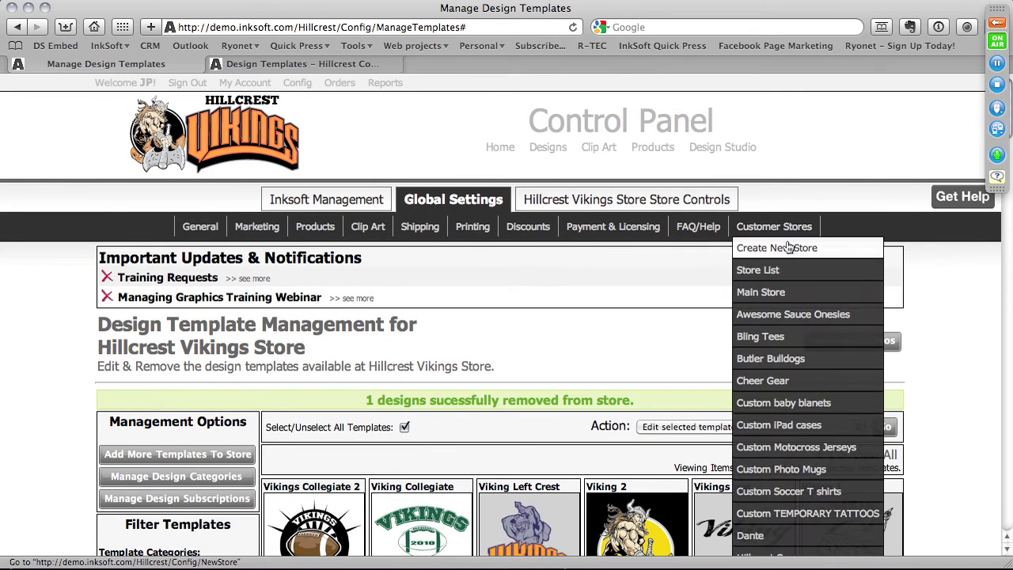
{"action": "left_click", "coordinate": [783, 293]}
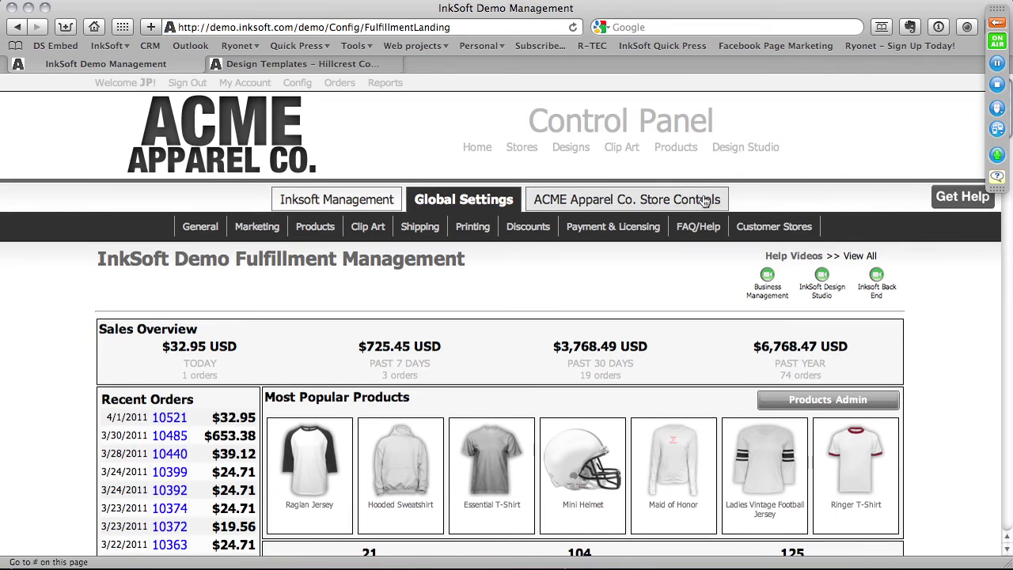
{"action": "left_click", "coordinate": [686, 203]}
{"action": "mouse_move", "coordinate": [622, 229]}
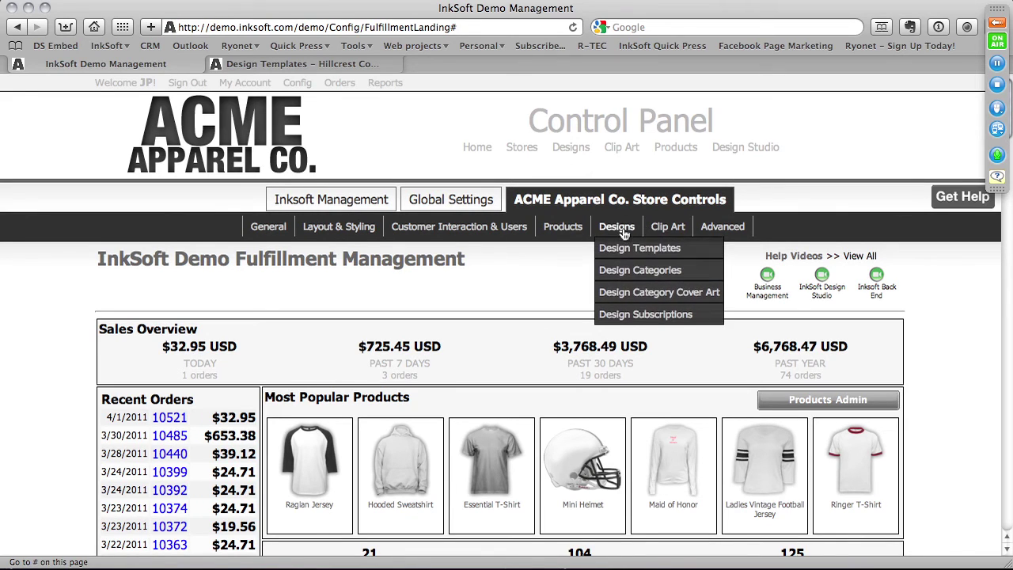
{"action": "left_click", "coordinate": [656, 272]}
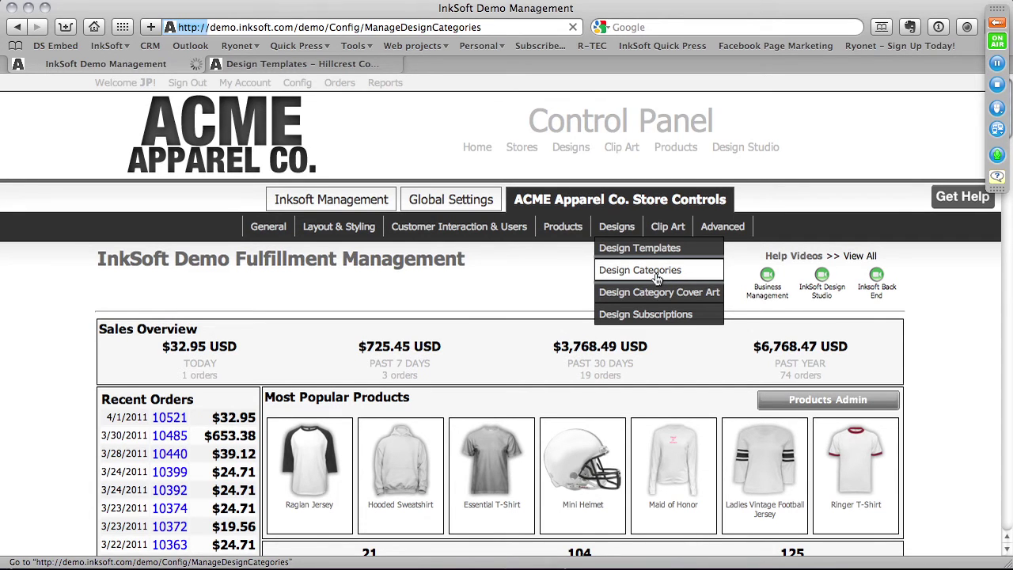
{"action": "left_click", "coordinate": [656, 272]}
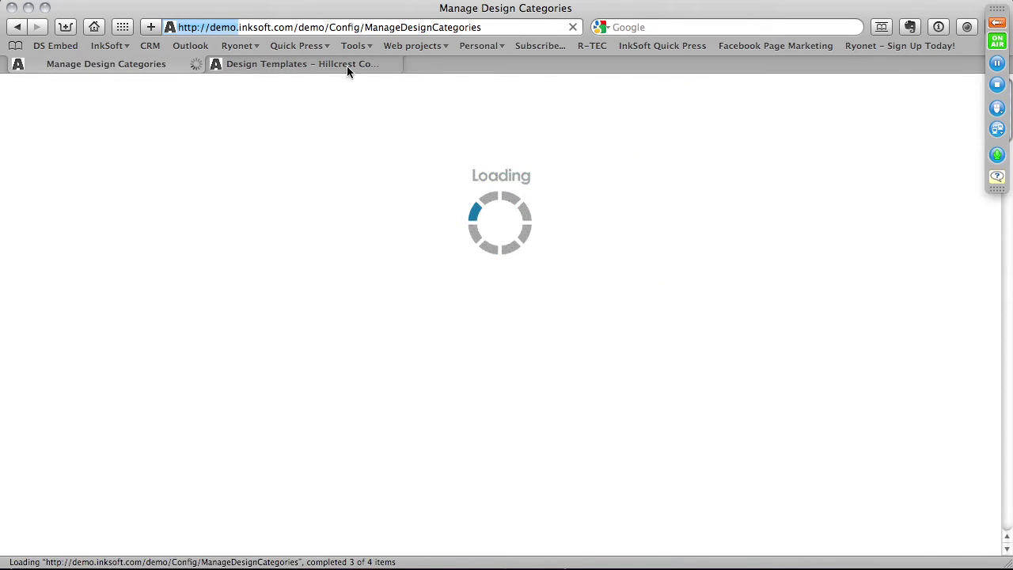
Open the ACME Apparel Co. demo storefront and look through its design template categories and their cover art
{"action": "left_click", "coordinate": [347, 65]}
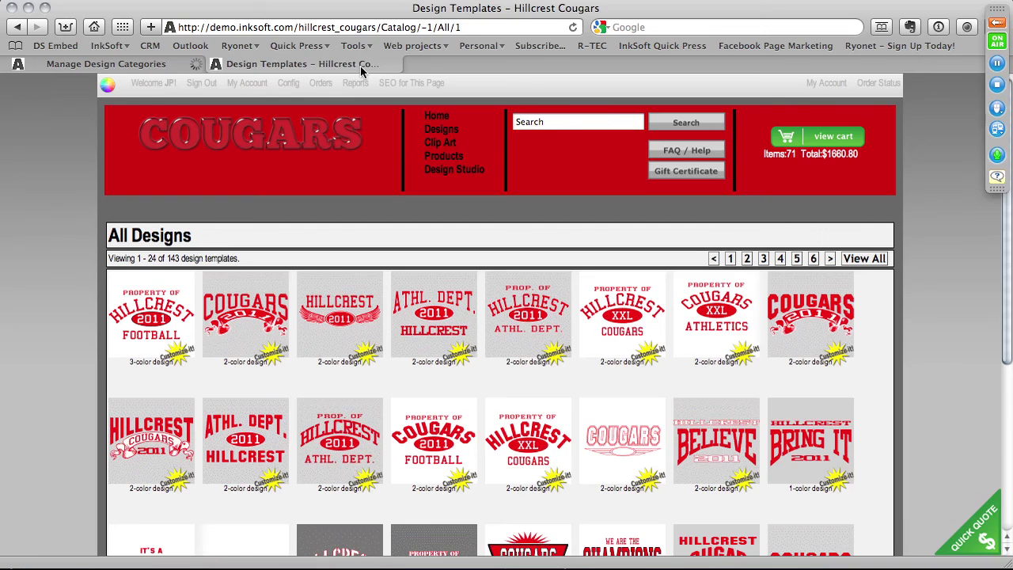
{"action": "left_click", "coordinate": [123, 50]}
{"action": "left_click", "coordinate": [129, 79]}
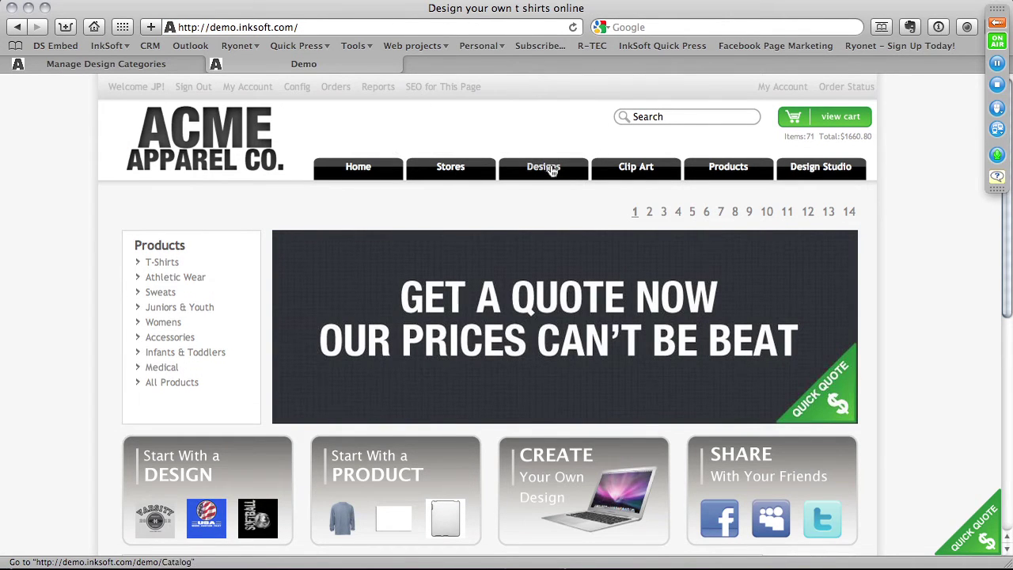
{"action": "left_click", "coordinate": [552, 171]}
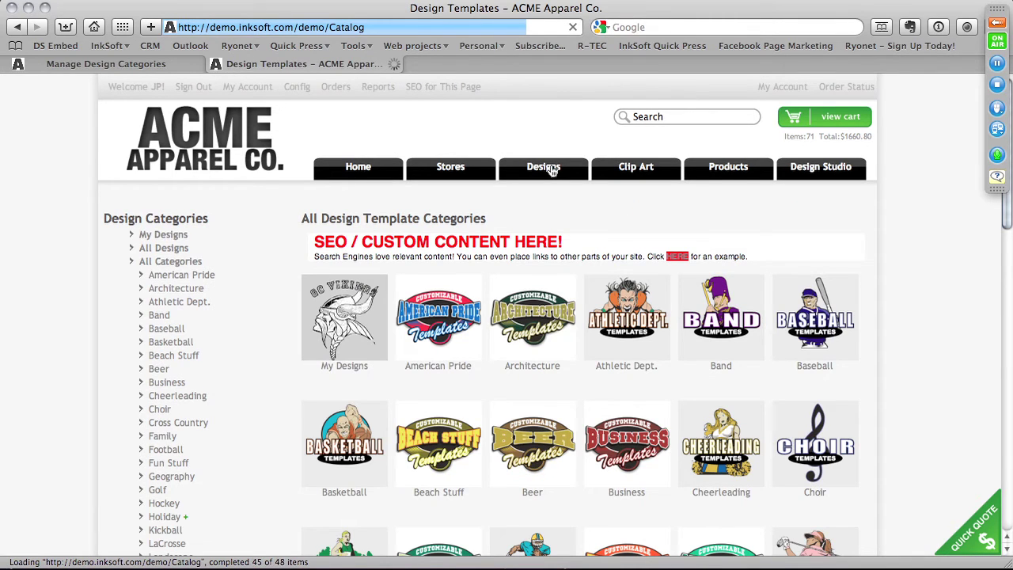
{"action": "scroll", "coordinate": [446, 400], "scroll_direction": "down", "scroll_amount": 3}
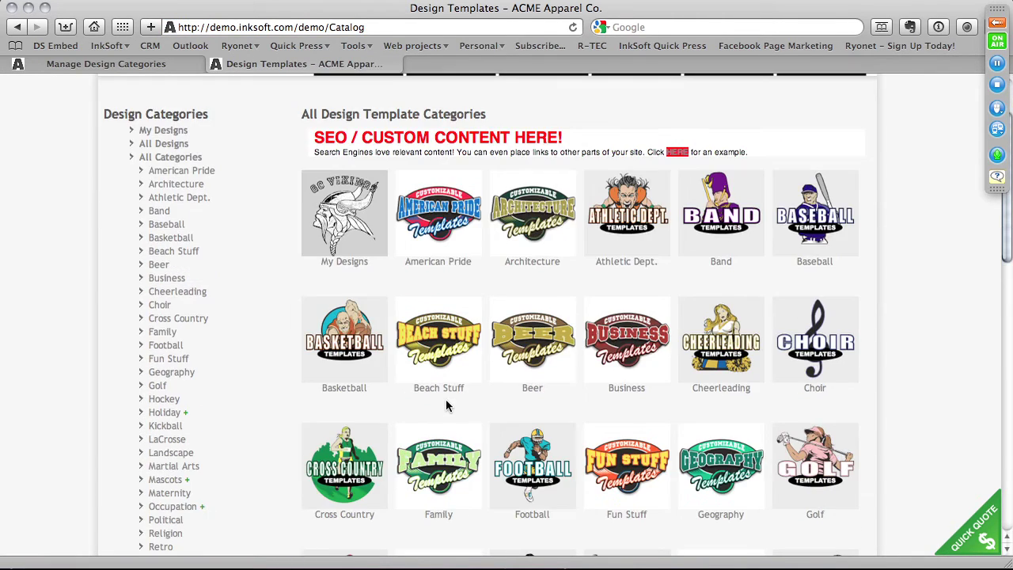
{"action": "scroll", "coordinate": [446, 406], "scroll_direction": "down", "scroll_amount": 5}
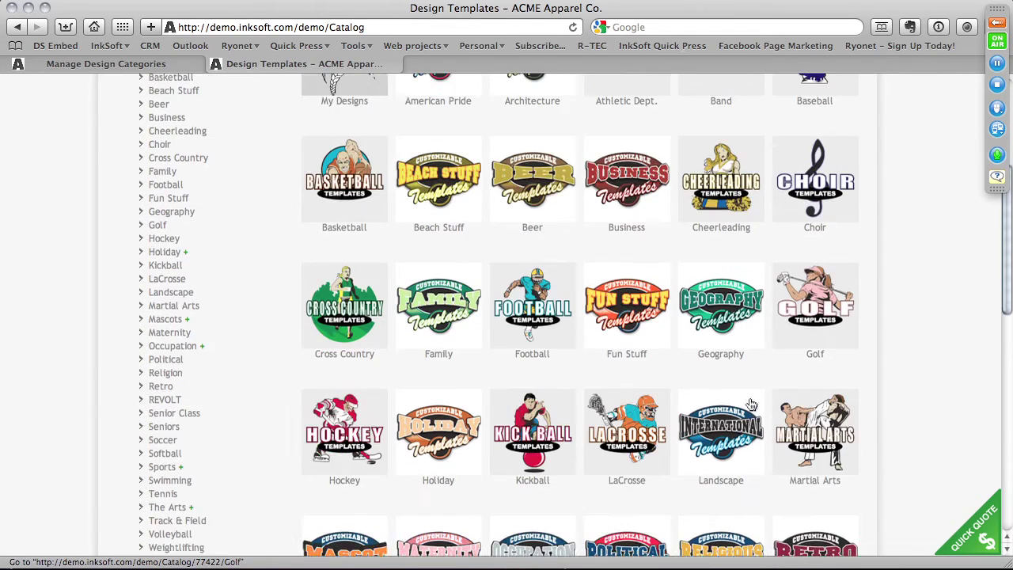
{"action": "scroll", "coordinate": [751, 405], "scroll_direction": "down", "scroll_amount": 4}
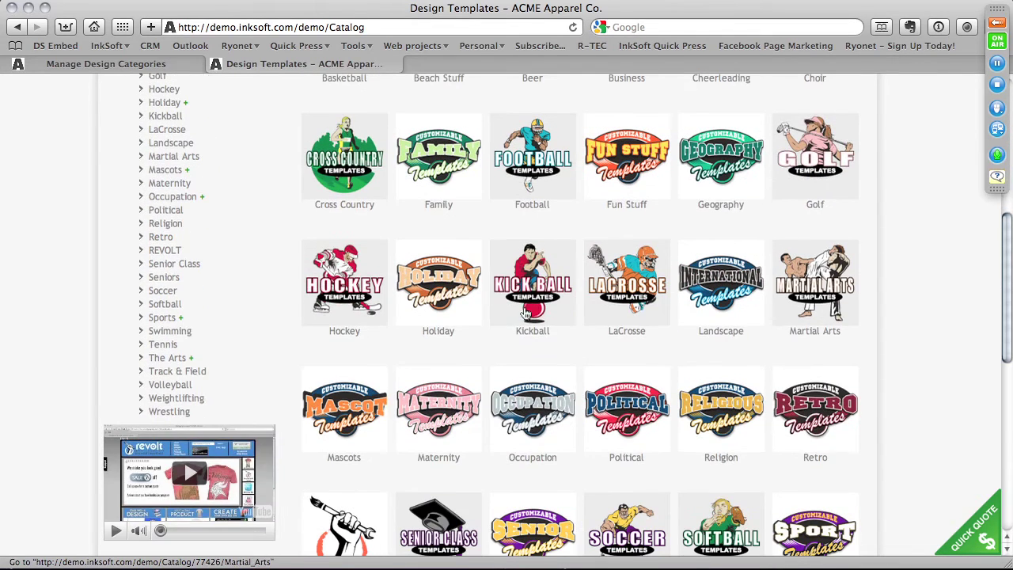
Return to the Manage Design Categories page and review the category list and its cover art option
{"action": "left_click", "coordinate": [107, 64]}
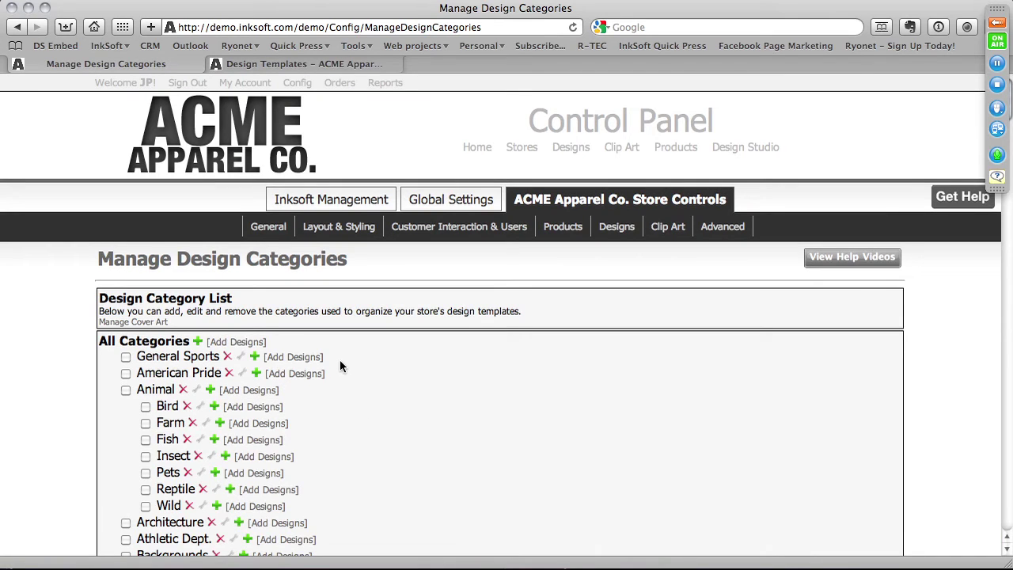
{"action": "mouse_move", "coordinate": [263, 562]}
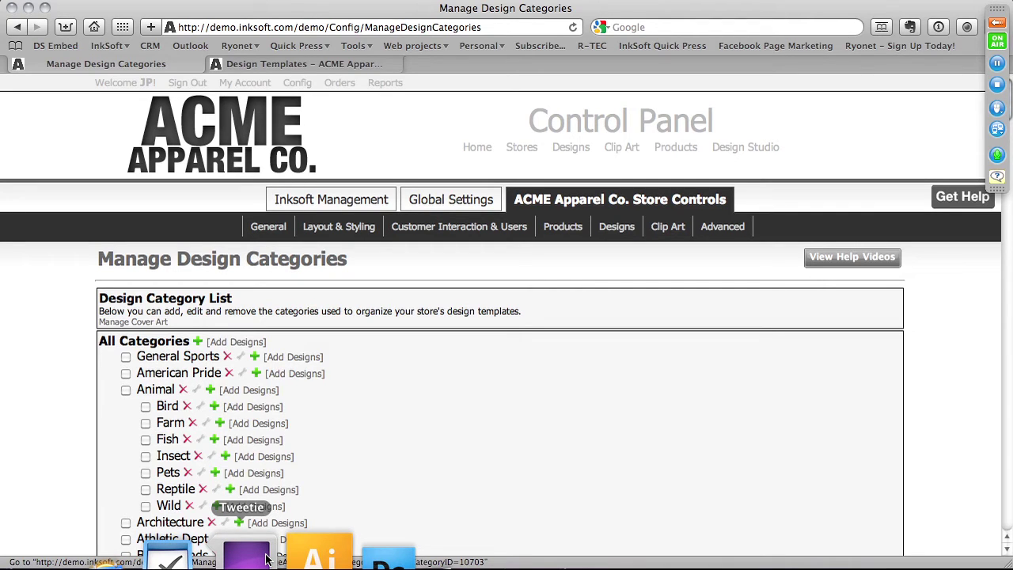
{"action": "scroll", "coordinate": [410, 432], "scroll_direction": "down", "scroll_amount": 2}
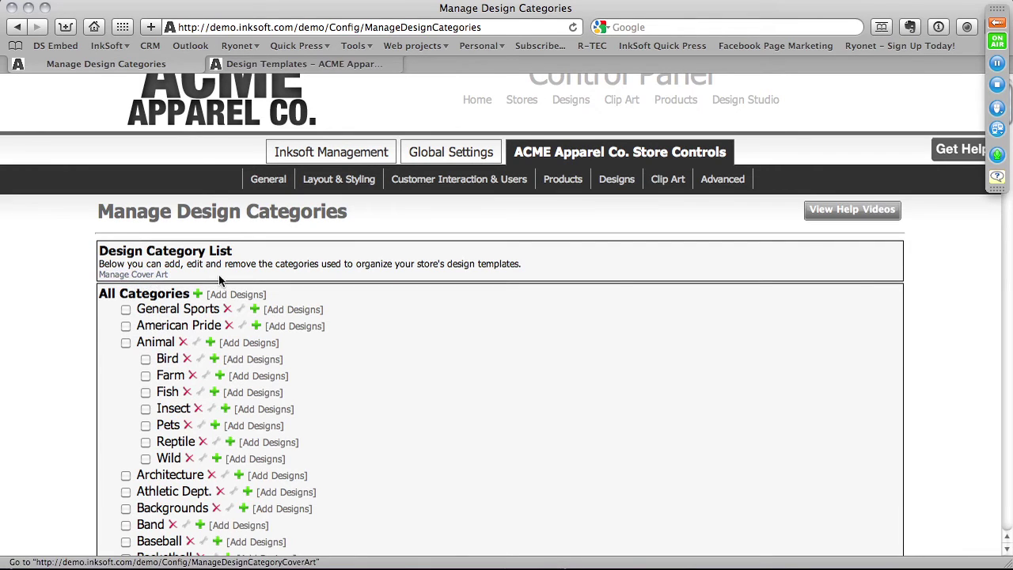
Open the cover art management page for the design categories and check the category images in the ACME Apparel Co. storefront
{"action": "left_click", "coordinate": [156, 275]}
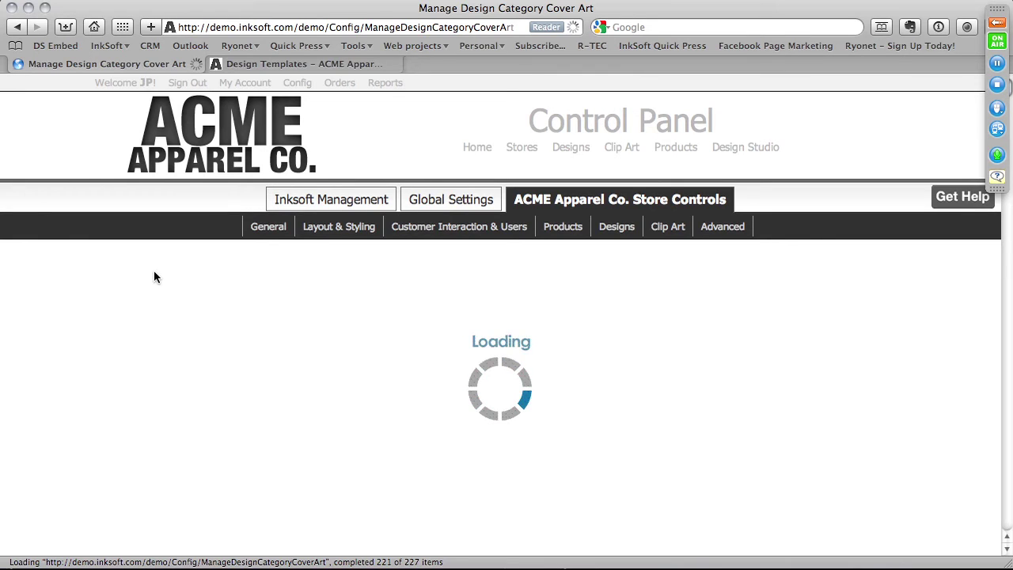
{"action": "left_click", "coordinate": [270, 63]}
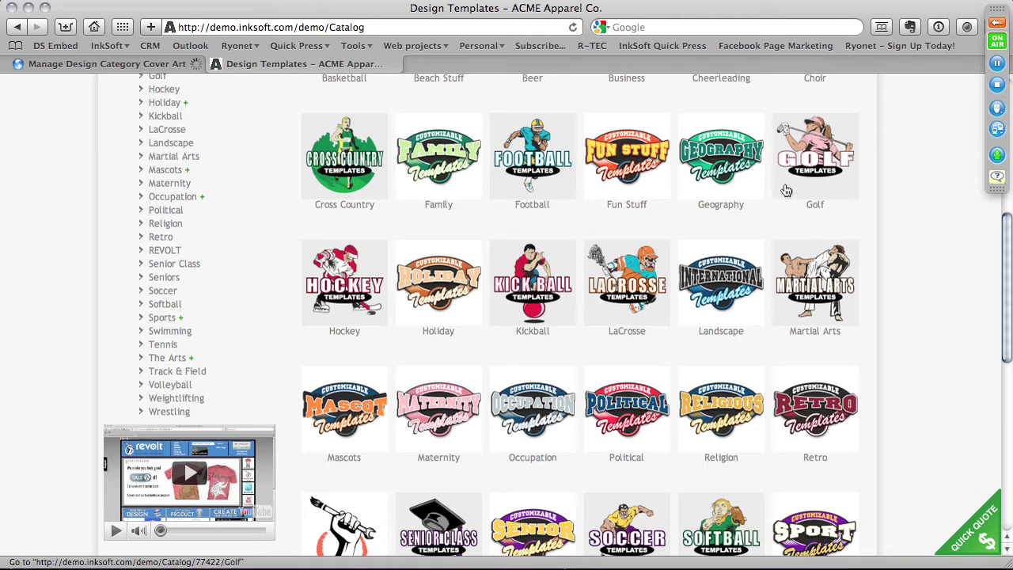
{"action": "left_click", "coordinate": [153, 64]}
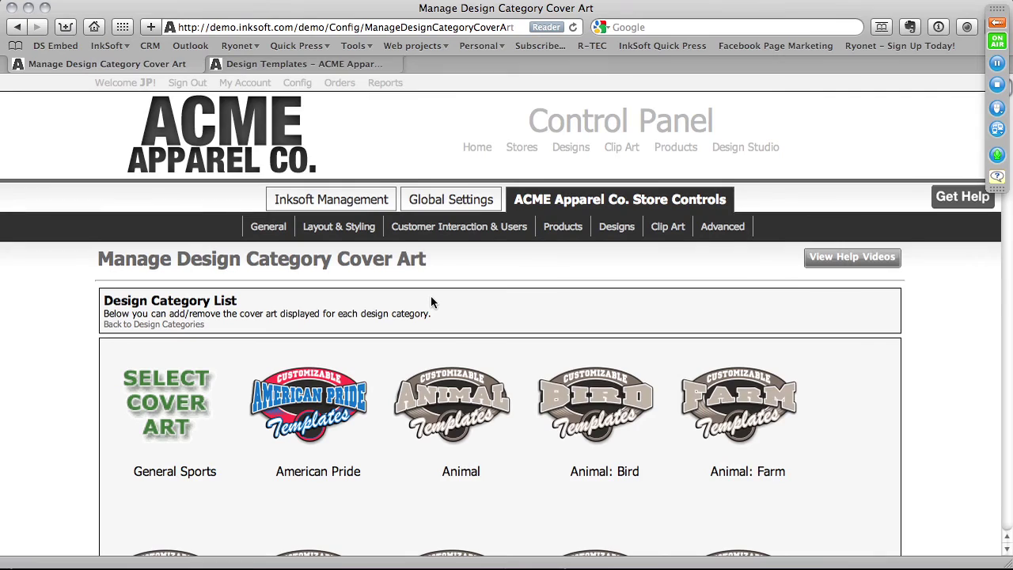
Look through the cover art of the design categories, including their remove and upload options and the categories without art
{"action": "scroll", "coordinate": [432, 297], "scroll_direction": "down", "scroll_amount": 5}
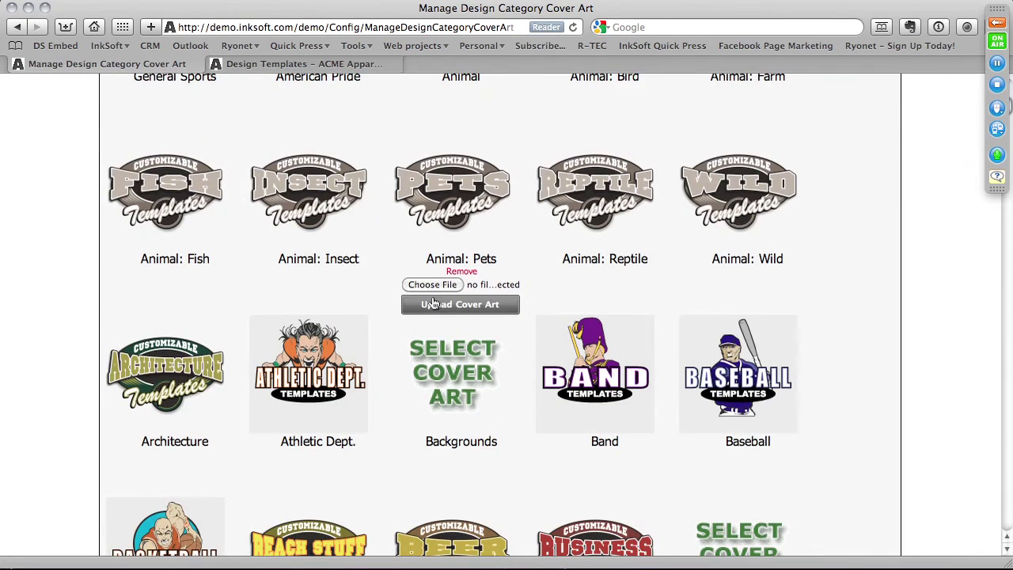
{"action": "scroll", "coordinate": [432, 303], "scroll_direction": "down", "scroll_amount": 4}
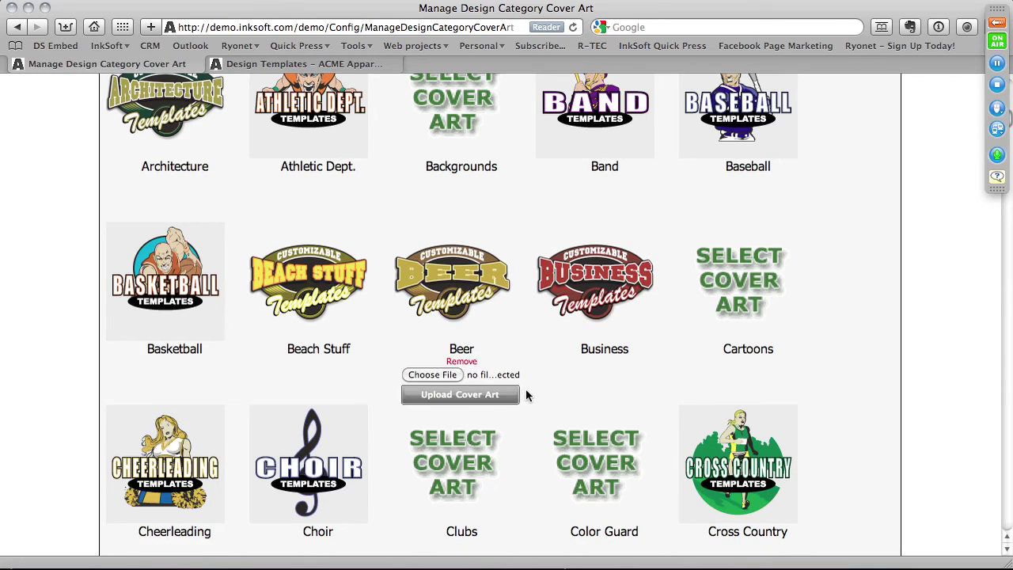
{"action": "scroll", "coordinate": [526, 395], "scroll_direction": "down", "scroll_amount": 12}
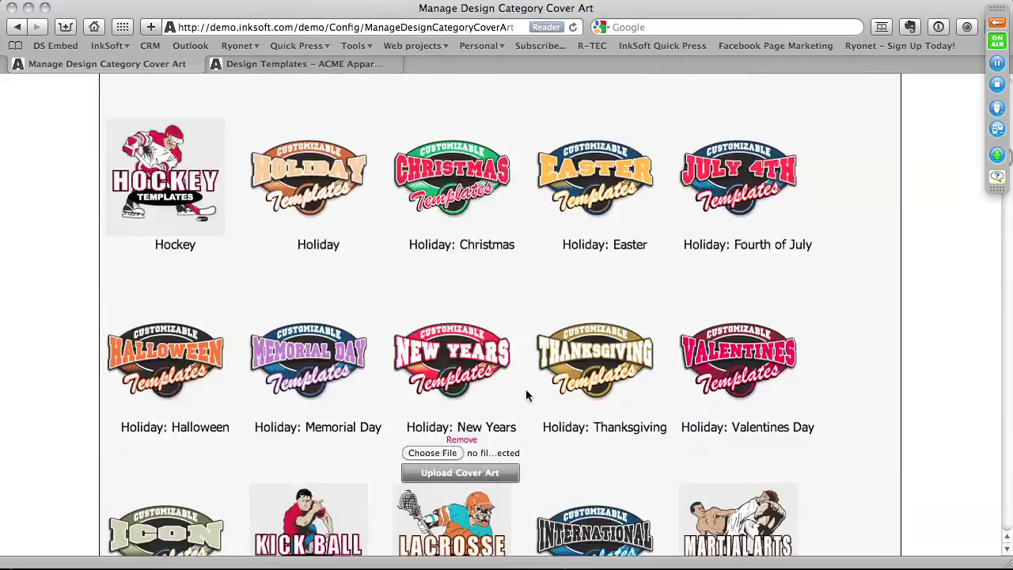
{"action": "scroll", "coordinate": [526, 395], "scroll_direction": "down", "scroll_amount": 20}
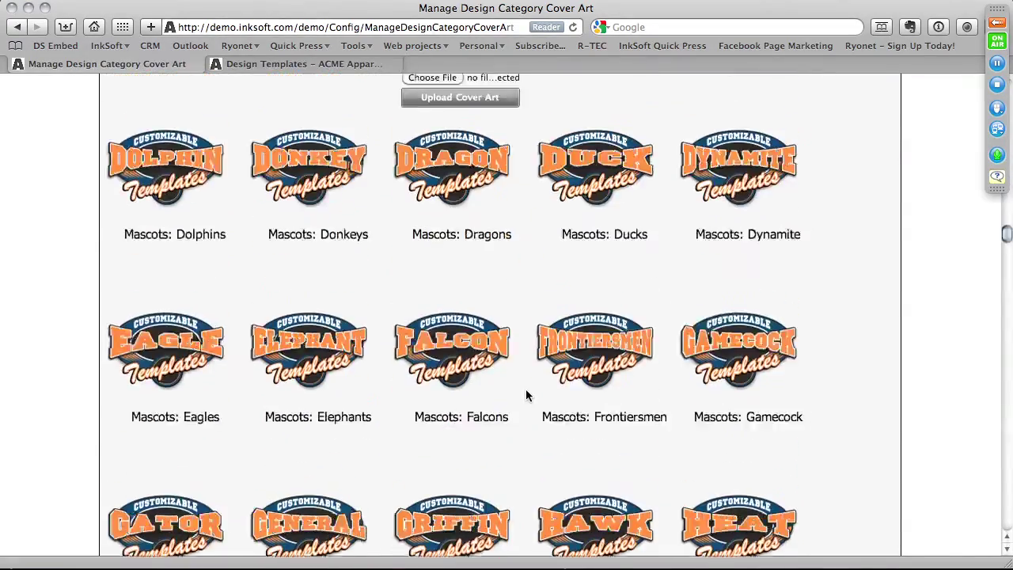
{"action": "scroll", "coordinate": [527, 395], "scroll_direction": "up", "scroll_amount": 20}
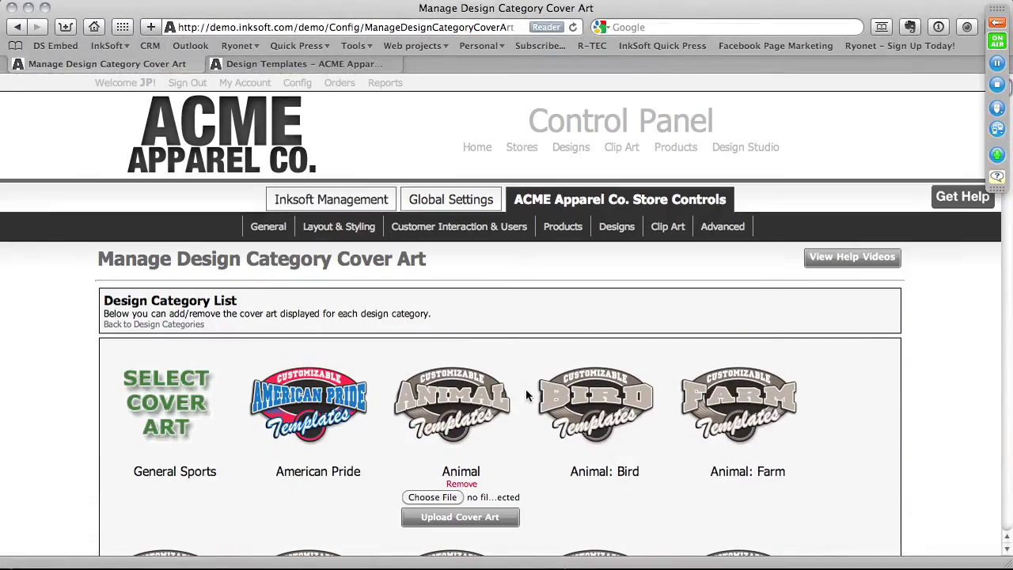
{"action": "scroll", "coordinate": [527, 395], "scroll_direction": "down", "scroll_amount": 1}
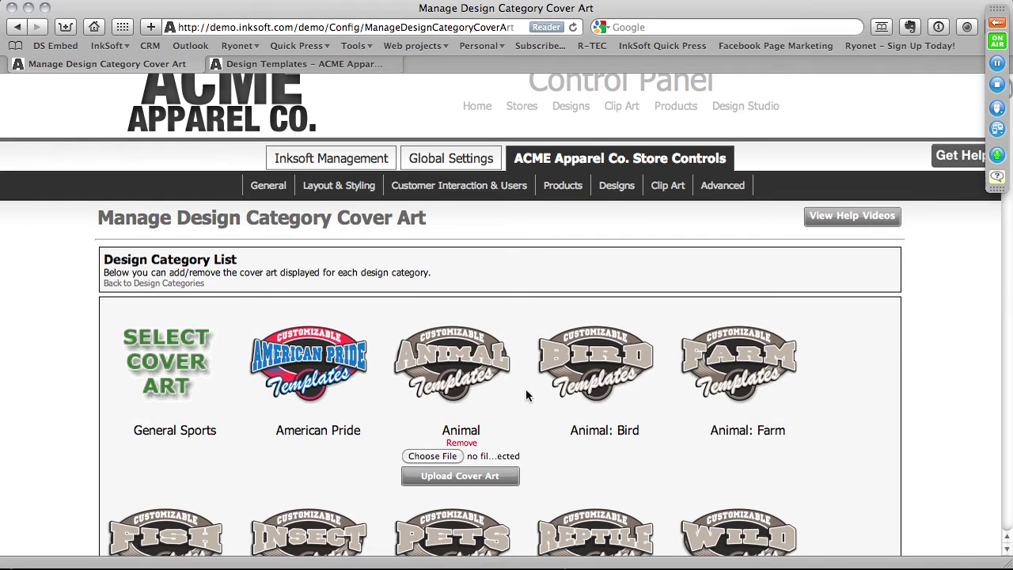
{"action": "scroll", "coordinate": [527, 394], "scroll_direction": "down", "scroll_amount": 8}
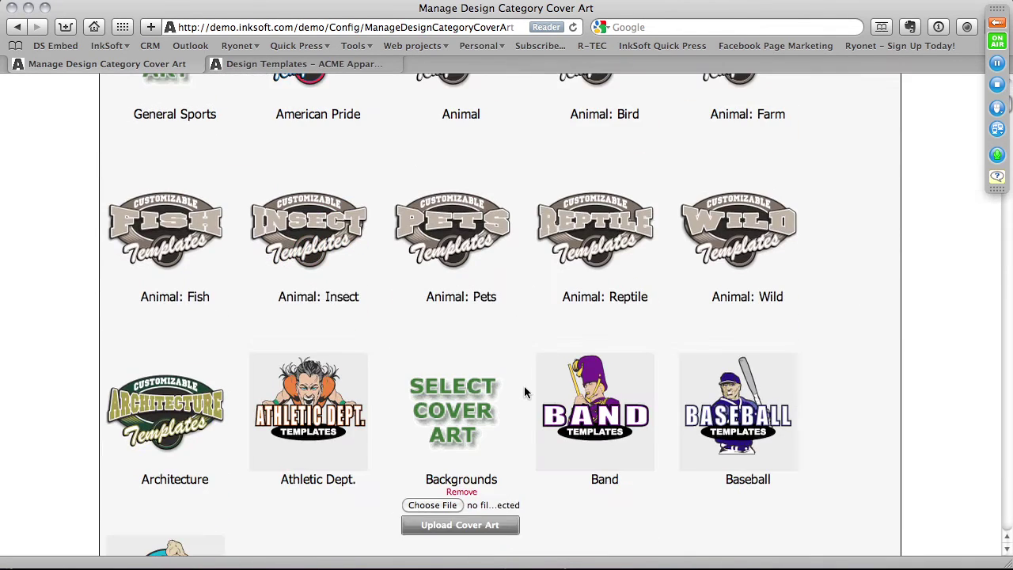
{"action": "mouse_move", "coordinate": [596, 255]}
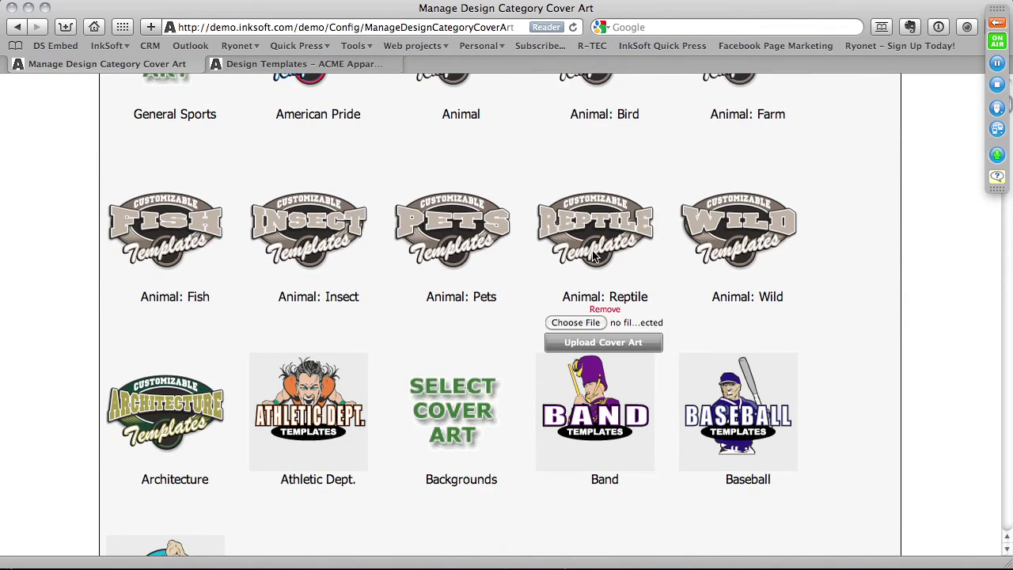
{"action": "scroll", "coordinate": [596, 255], "scroll_direction": "down", "scroll_amount": 10}
{"action": "mouse_move", "coordinate": [579, 407]}
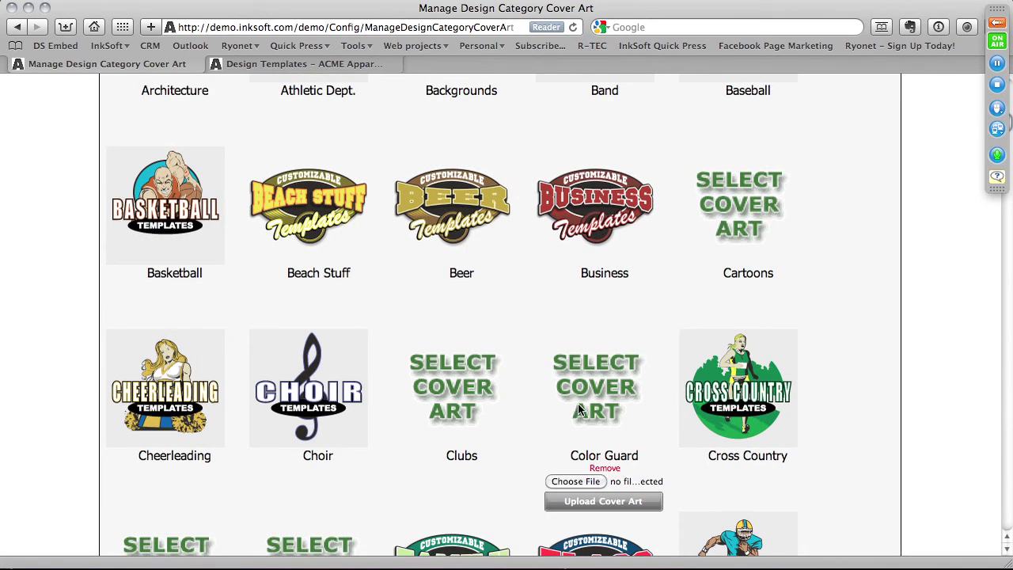
{"action": "scroll", "coordinate": [426, 293], "scroll_direction": "down", "scroll_amount": 8}
{"action": "scroll", "coordinate": [425, 300], "scroll_direction": "down", "scroll_amount": 6}
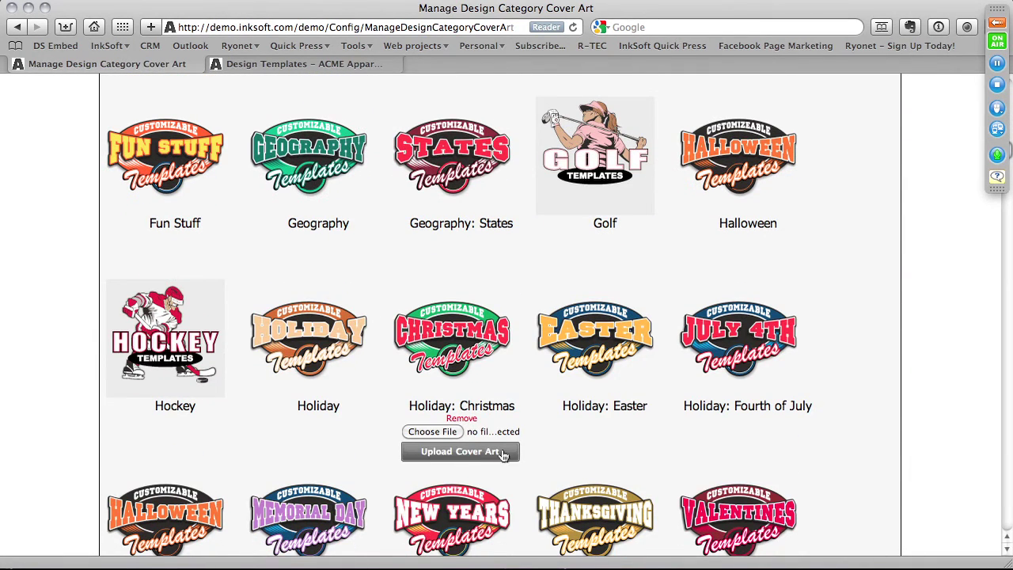
{"action": "scroll", "coordinate": [443, 316], "scroll_direction": "up", "scroll_amount": 15}
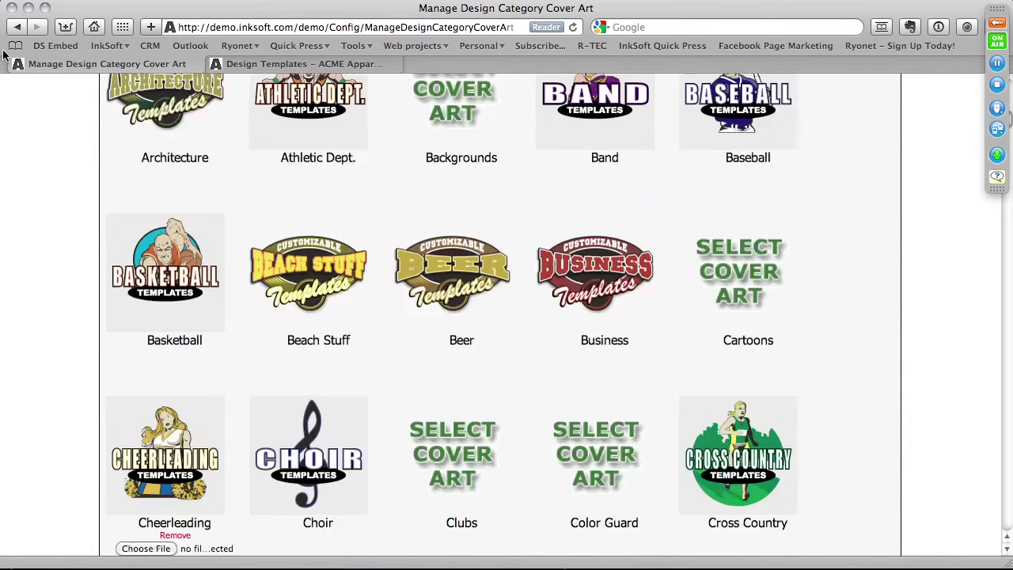
Return to the design category list, select the Reptile subcategory under Animal and open its category name for editing
{"action": "left_click", "coordinate": [15, 29]}
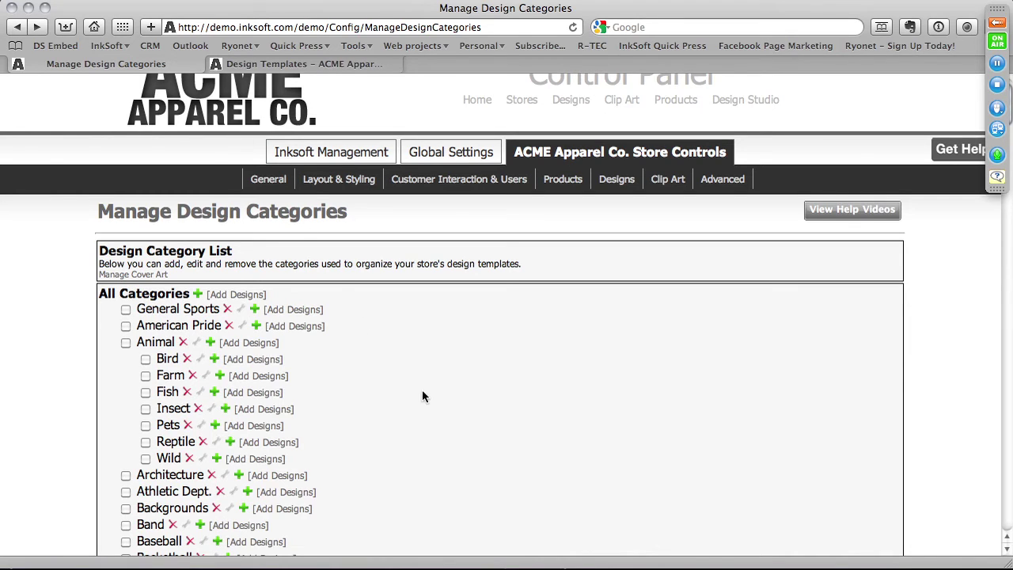
{"action": "scroll", "coordinate": [431, 398], "scroll_direction": "down", "scroll_amount": 1}
{"action": "scroll", "coordinate": [430, 402], "scroll_direction": "down", "scroll_amount": 3}
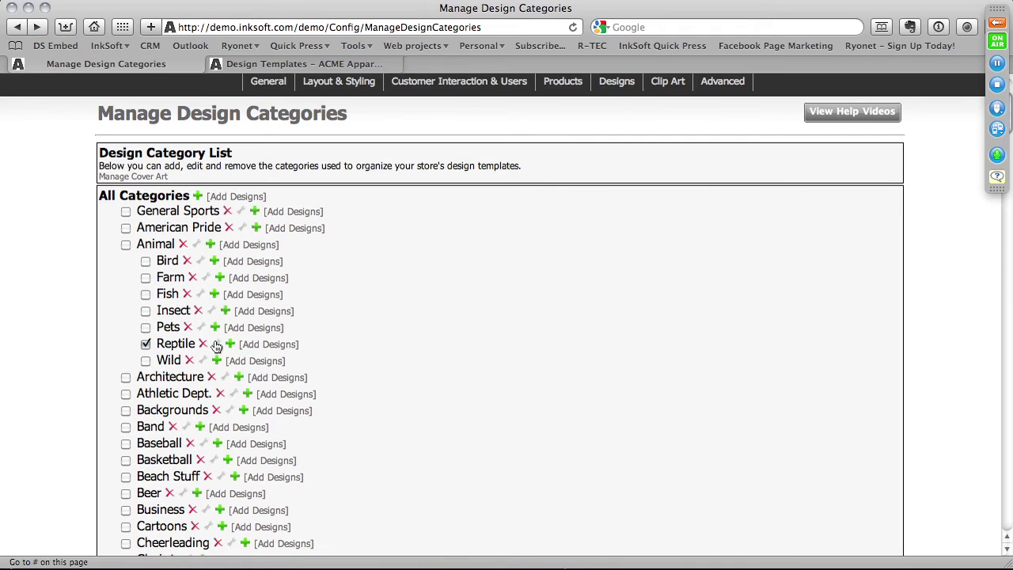
{"action": "left_click", "coordinate": [216, 347]}
{"action": "scroll", "coordinate": [261, 493], "scroll_direction": "down", "scroll_amount": 1}
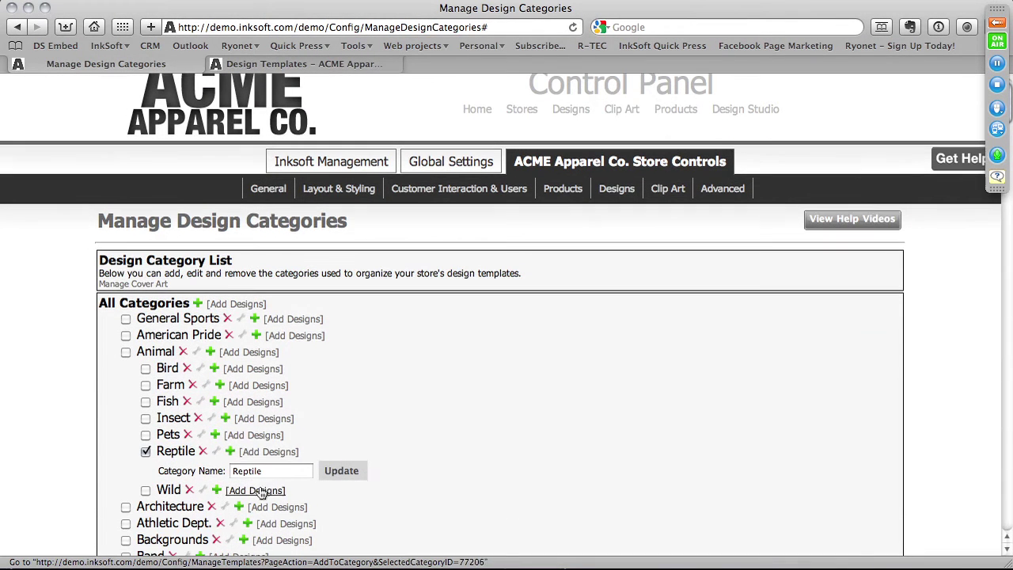
{"action": "left_click", "coordinate": [212, 464]}
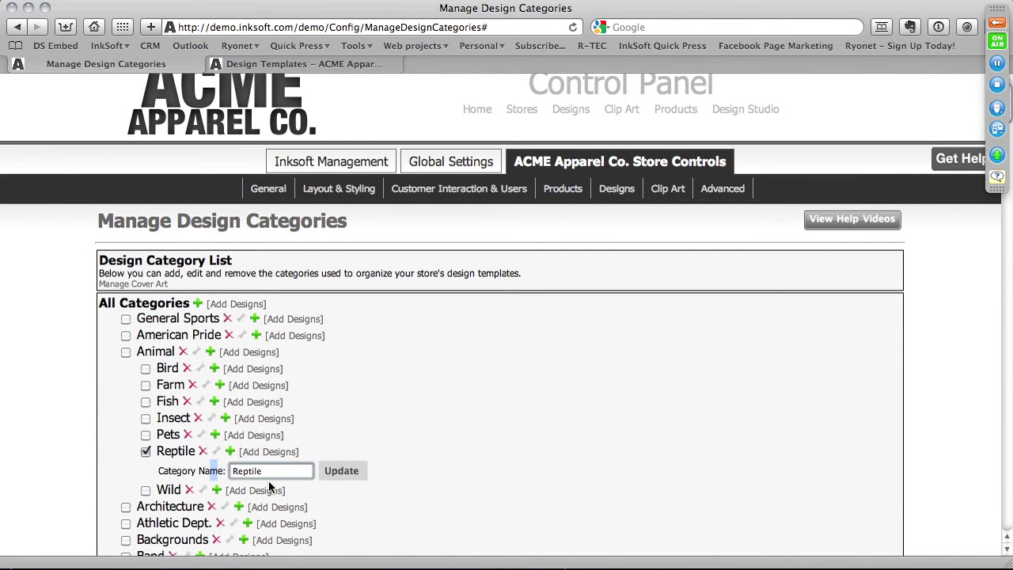
{"action": "scroll", "coordinate": [270, 476], "scroll_direction": "down", "scroll_amount": 3}
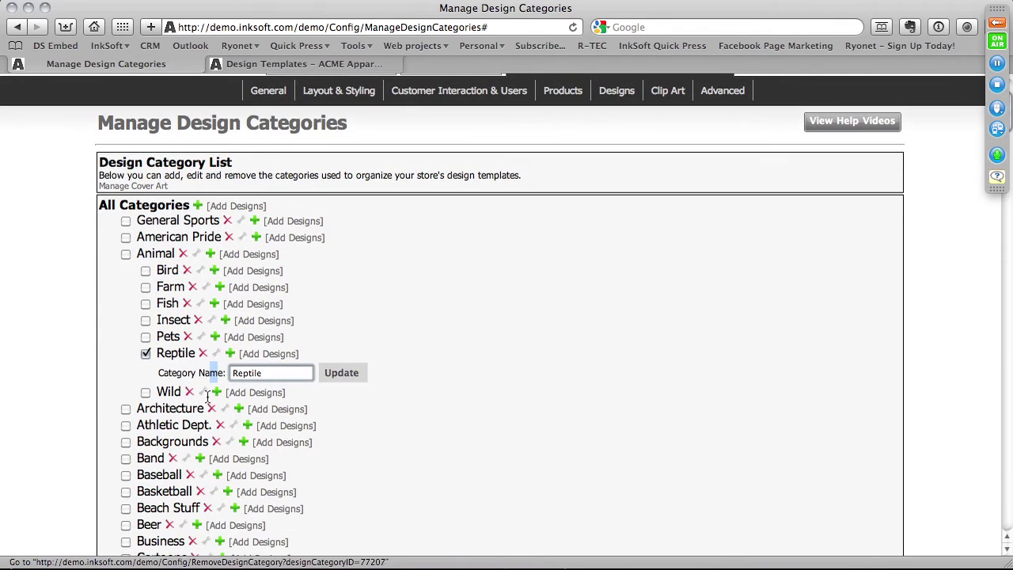
{"action": "double_click", "coordinate": [254, 374]}
{"action": "left_click", "coordinate": [554, 369]}
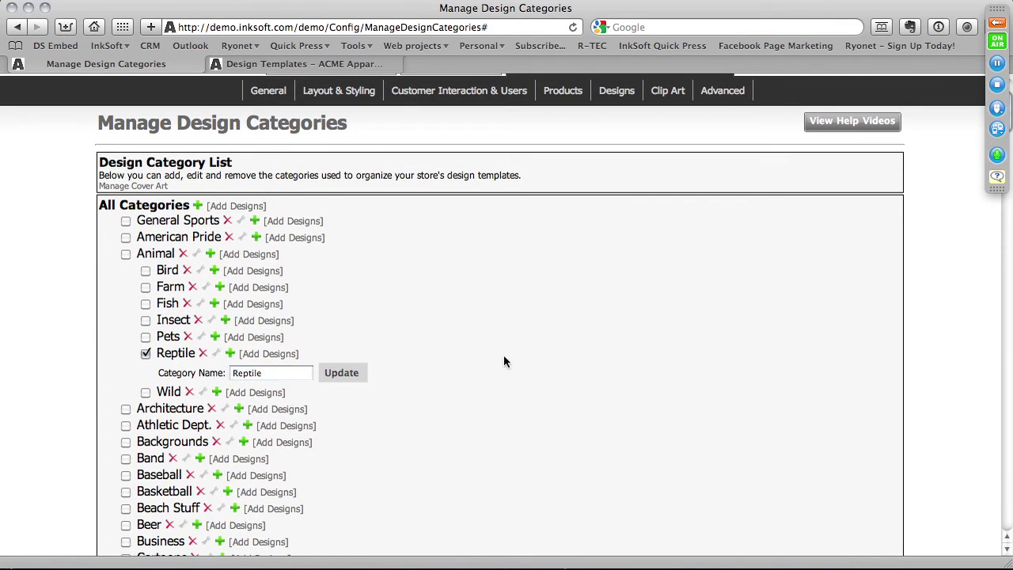
Add the red tattoo banner design template to the Reptile category
{"action": "left_click", "coordinate": [265, 356]}
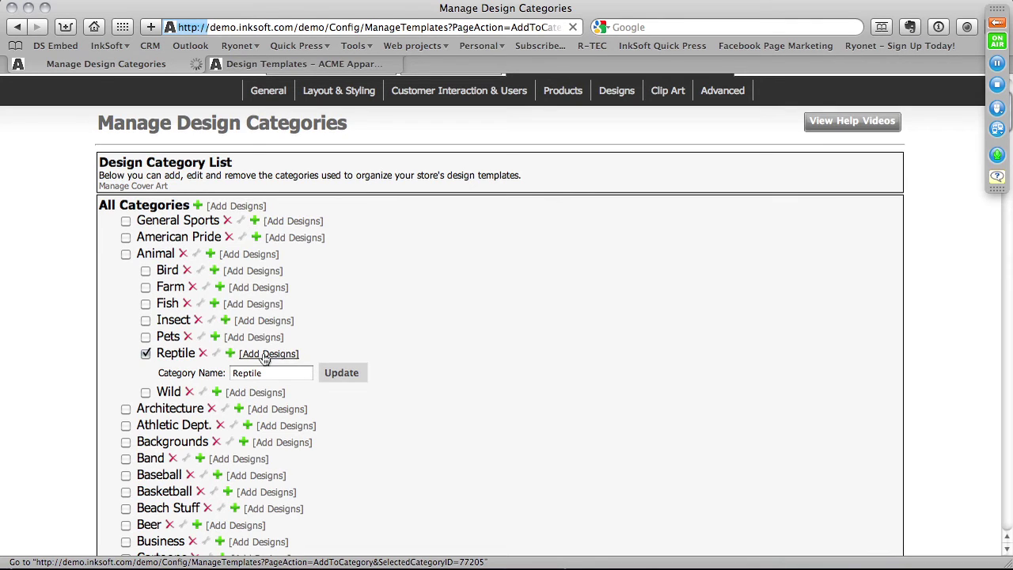
{"action": "left_click", "coordinate": [265, 355]}
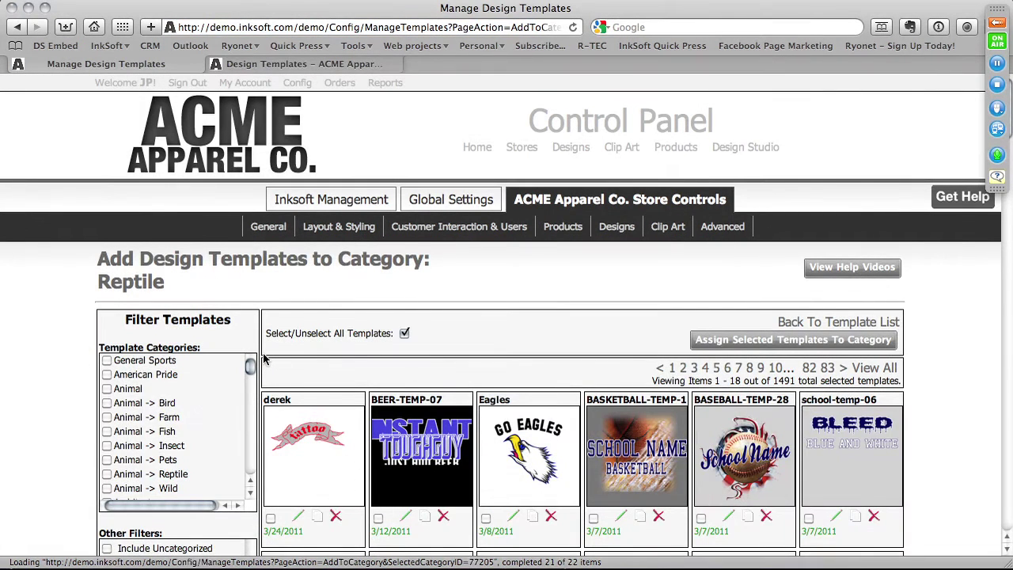
{"action": "scroll", "coordinate": [266, 358], "scroll_direction": "down", "scroll_amount": 5}
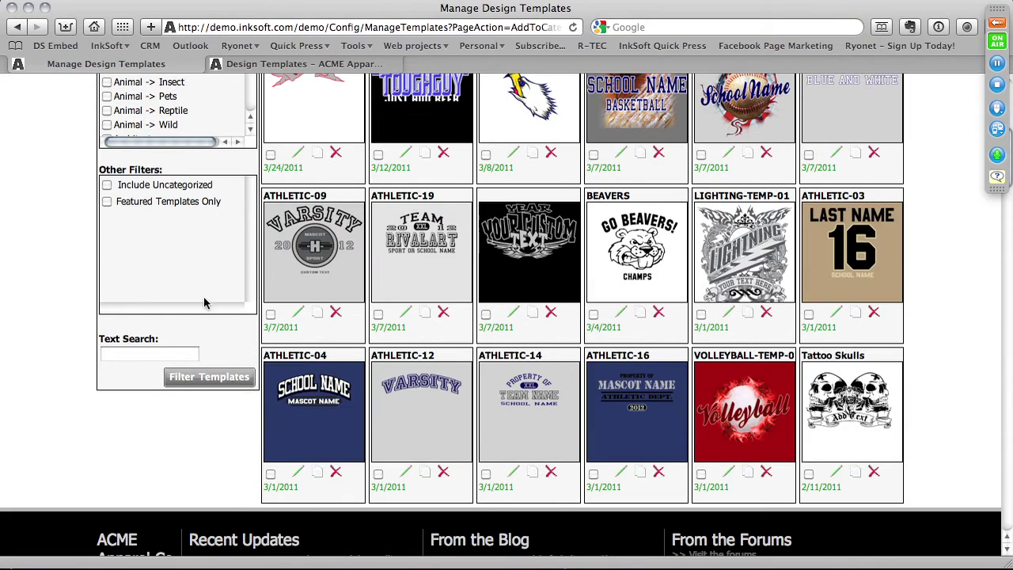
{"action": "scroll", "coordinate": [575, 321], "scroll_direction": "up", "scroll_amount": 4}
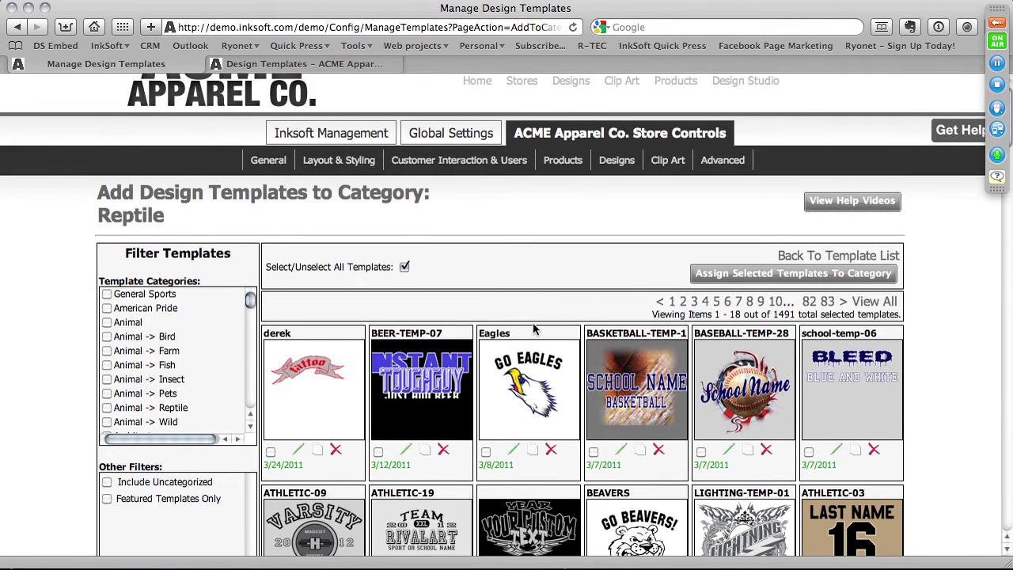
{"action": "left_click", "coordinate": [270, 448]}
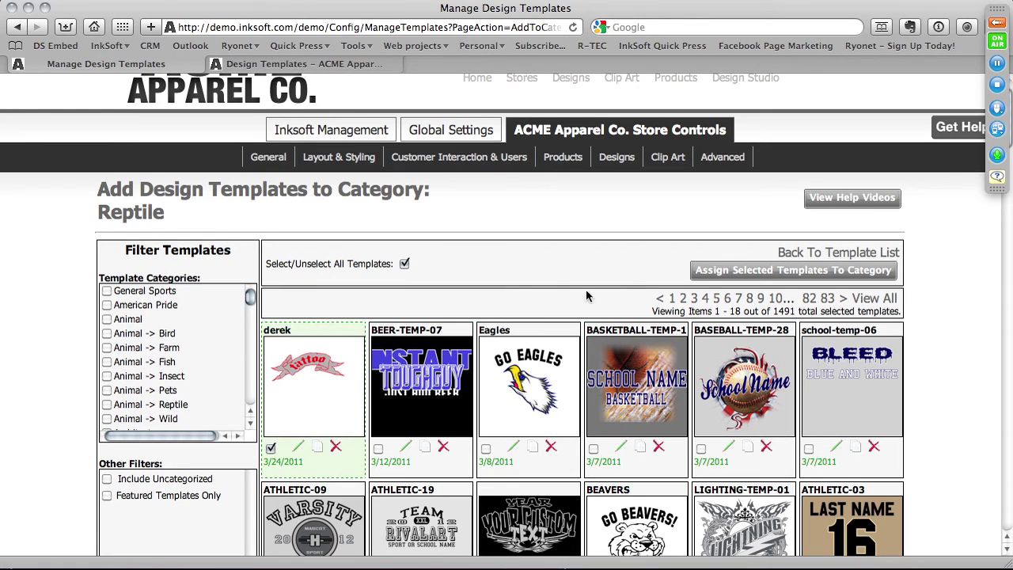
{"action": "left_click", "coordinate": [722, 272]}
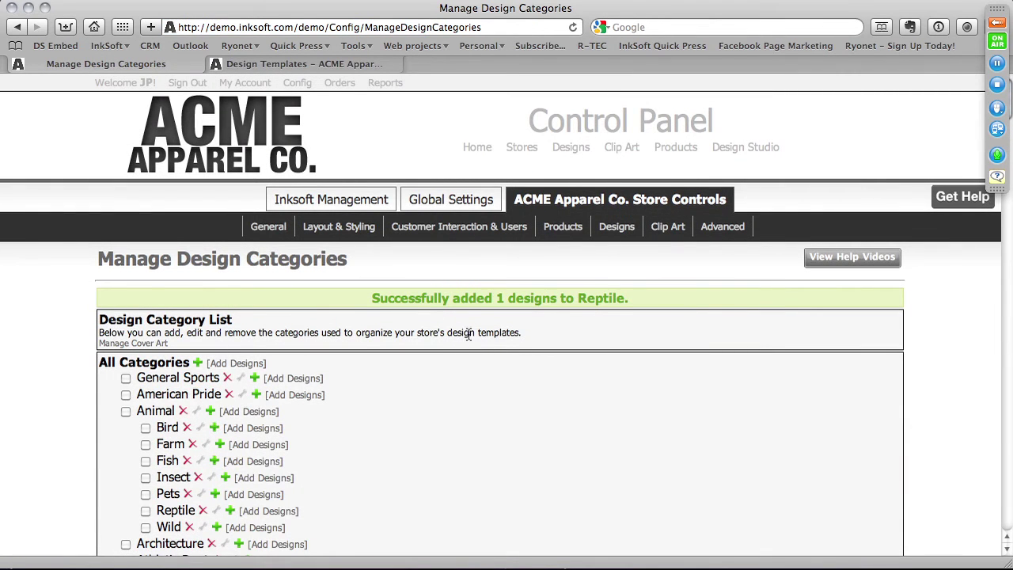
Open the new child category entry under the Pets subcategory of Animal
{"action": "scroll", "coordinate": [473, 338], "scroll_direction": "down", "scroll_amount": 3}
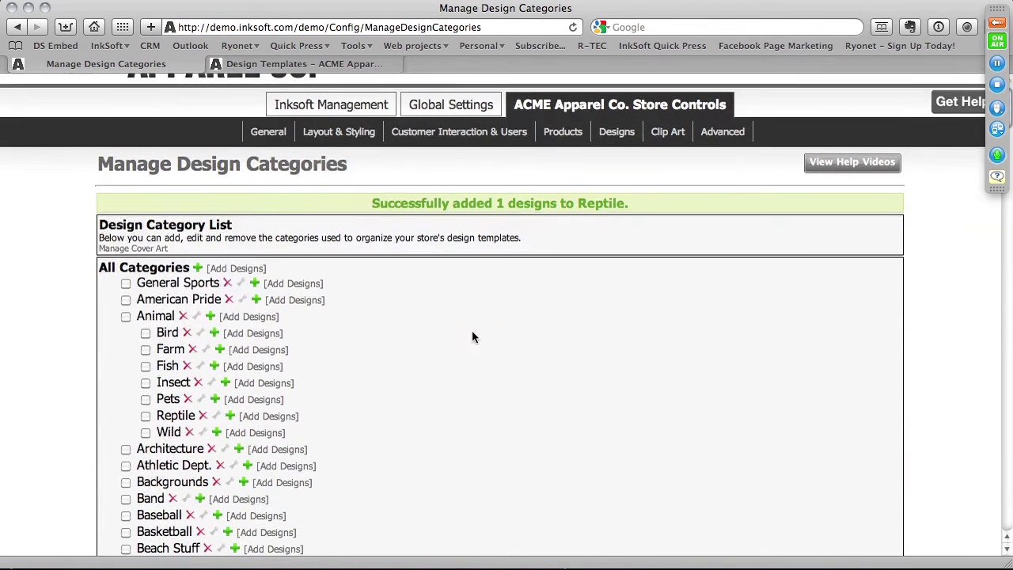
{"action": "left_click", "coordinate": [215, 401]}
{"action": "scroll", "coordinate": [309, 443], "scroll_direction": "down", "scroll_amount": 3}
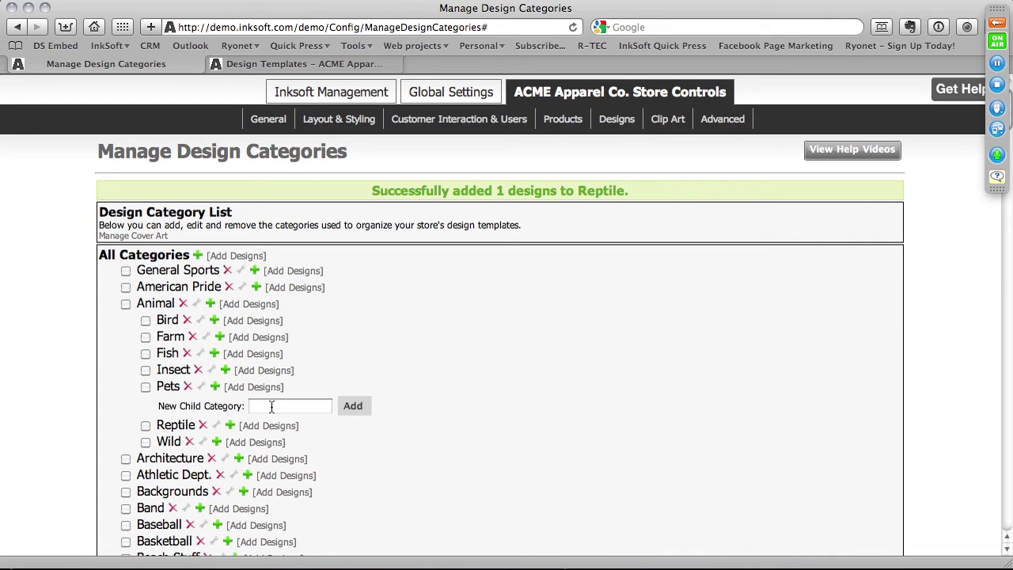
Review the full list of design categories and subcategories, and check the store's design management options
{"action": "scroll", "coordinate": [363, 408], "scroll_direction": "down", "scroll_amount": 15}
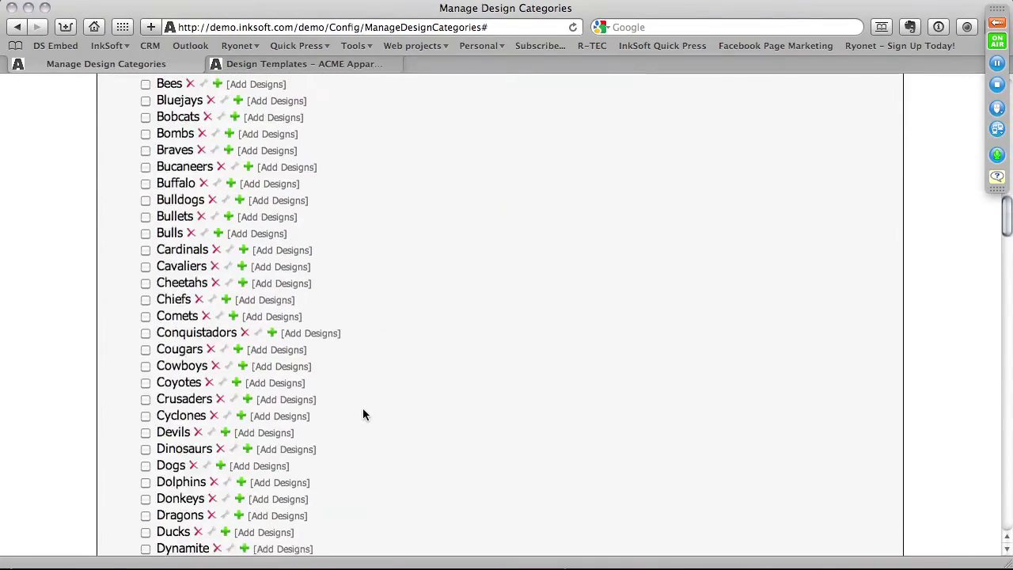
{"action": "scroll", "coordinate": [364, 410], "scroll_direction": "down", "scroll_amount": 20}
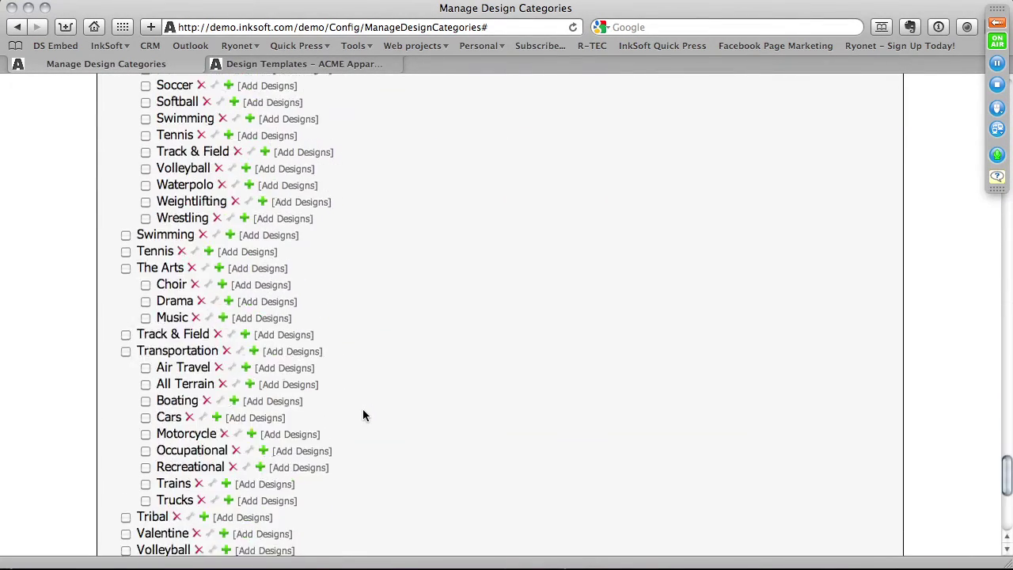
{"action": "scroll", "coordinate": [363, 408], "scroll_direction": "down", "scroll_amount": 5}
{"action": "scroll", "coordinate": [362, 409], "scroll_direction": "up", "scroll_amount": 12}
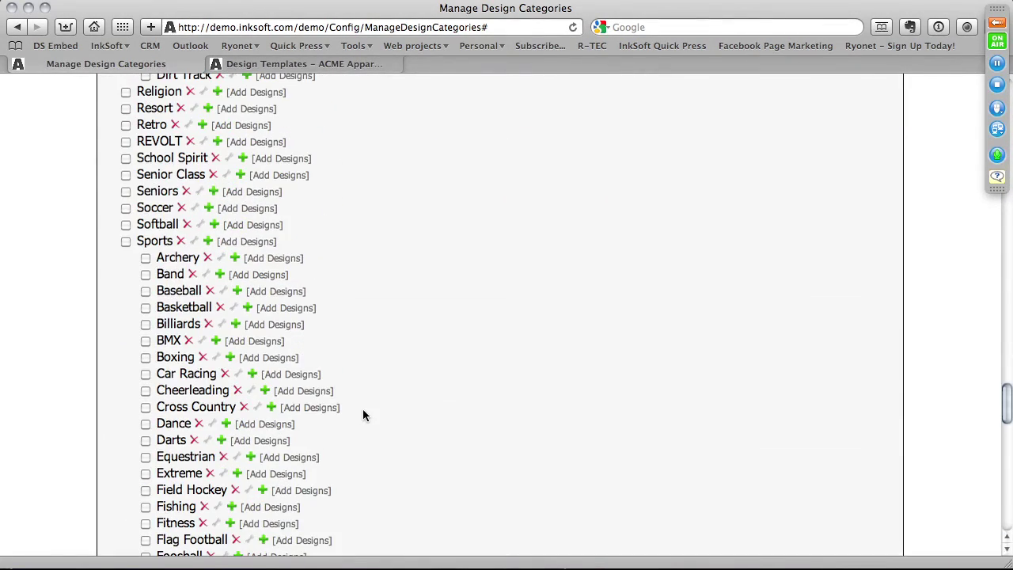
{"action": "scroll", "coordinate": [363, 409], "scroll_direction": "up", "scroll_amount": 20}
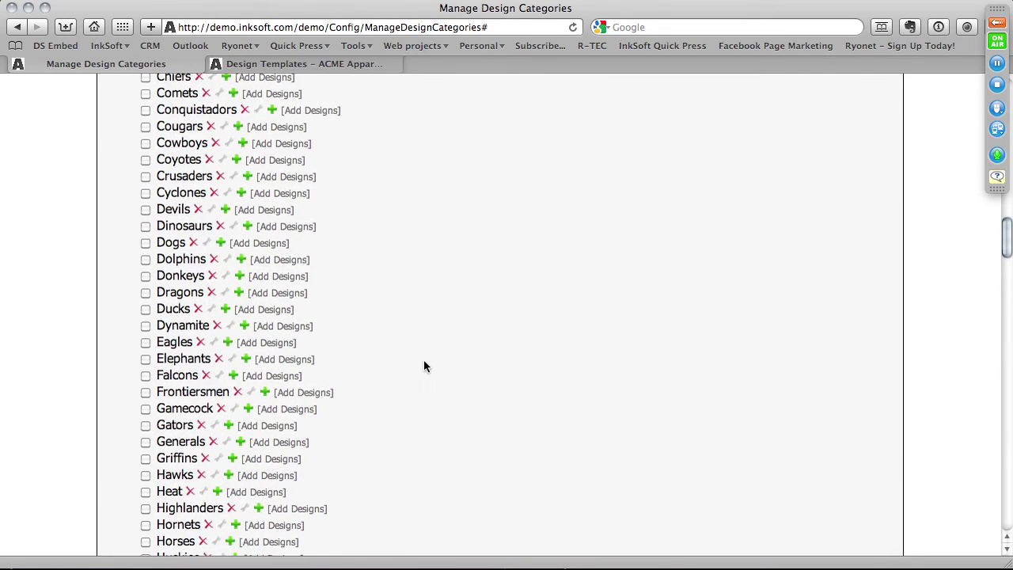
{"action": "scroll", "coordinate": [426, 363], "scroll_direction": "up", "scroll_amount": 15}
{"action": "scroll", "coordinate": [428, 360], "scroll_direction": "down", "scroll_amount": 5}
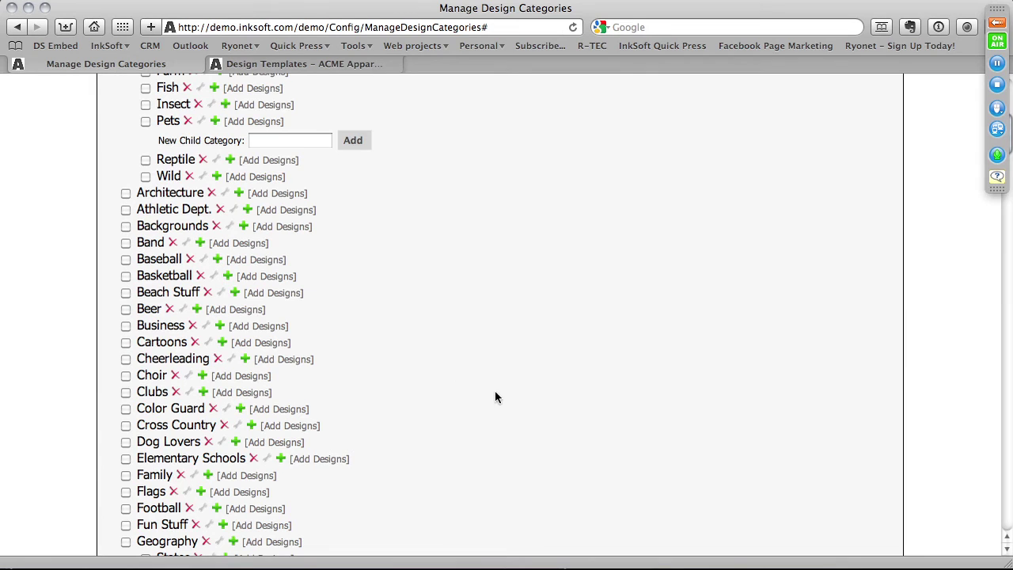
{"action": "scroll", "coordinate": [522, 368], "scroll_direction": "up", "scroll_amount": 5}
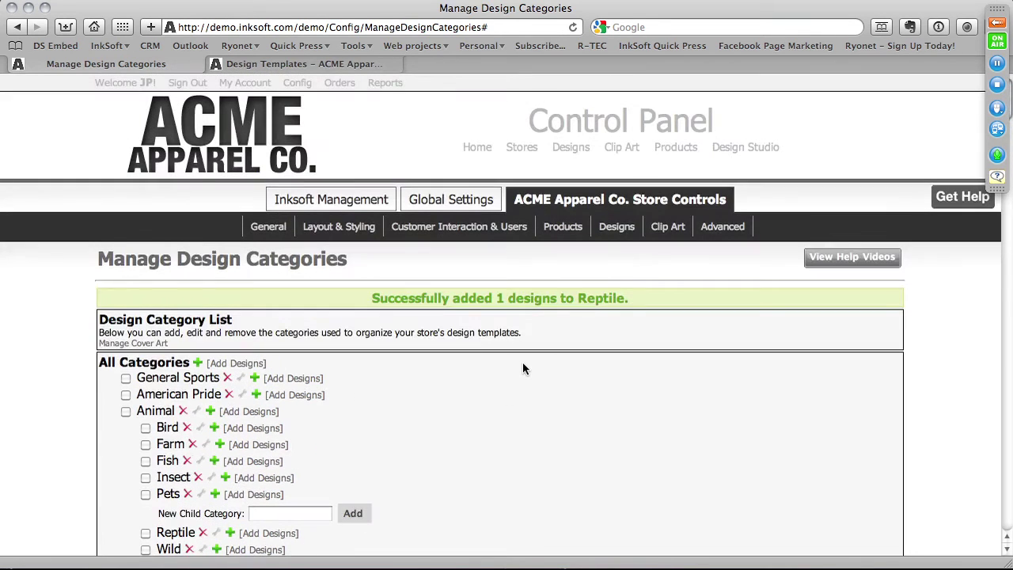
{"action": "mouse_move", "coordinate": [619, 229]}
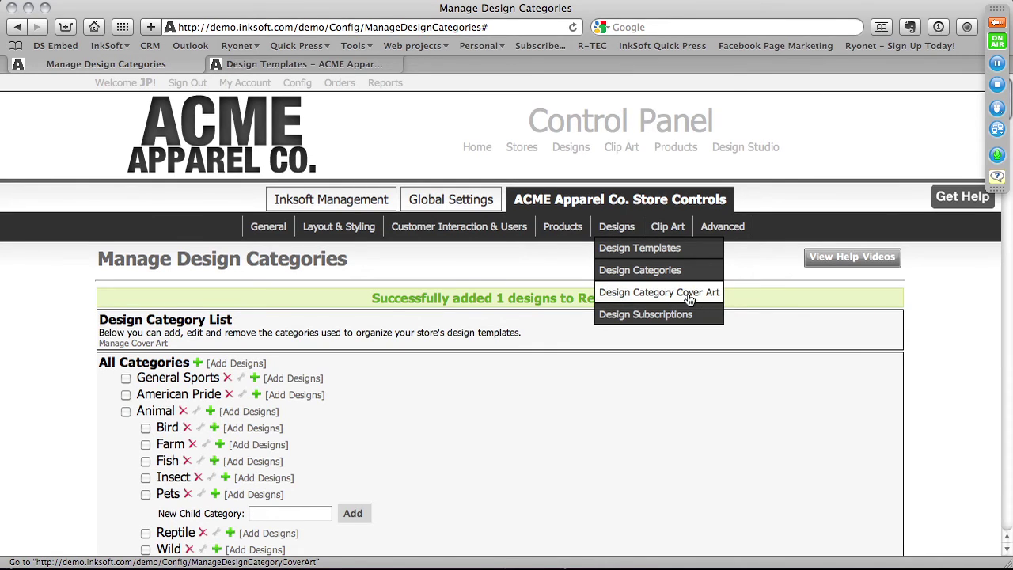
Open the store's design subscriptions and show the example templates of the InkSoft Template List
{"action": "left_click", "coordinate": [623, 317]}
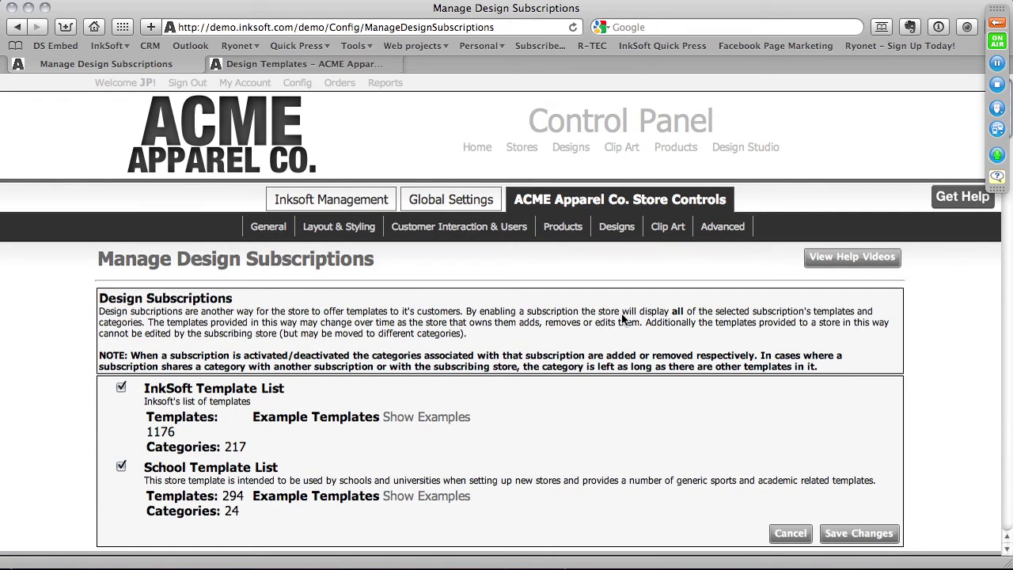
{"action": "scroll", "coordinate": [343, 387], "scroll_direction": "down", "scroll_amount": 3}
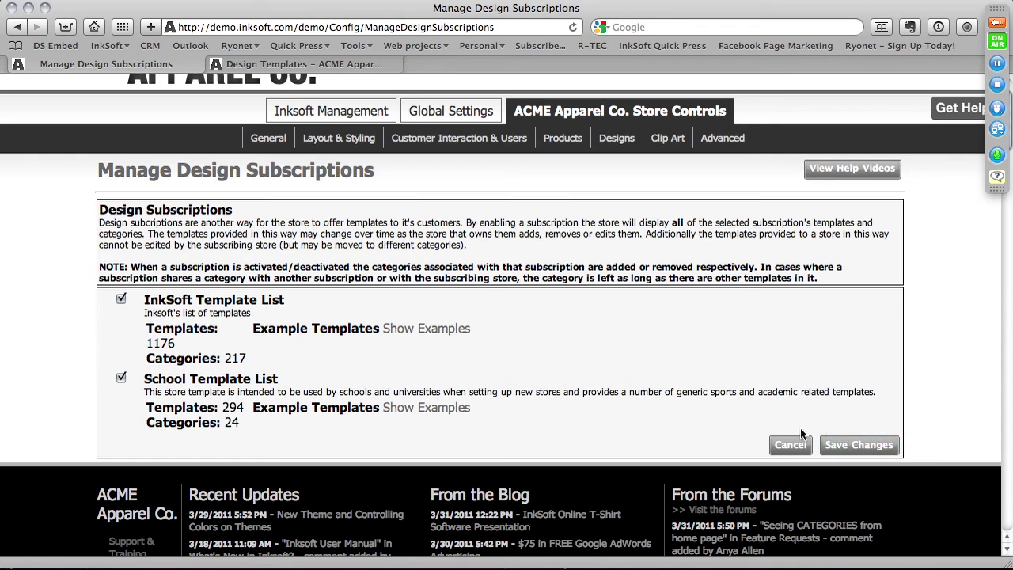
{"action": "left_click", "coordinate": [407, 328]}
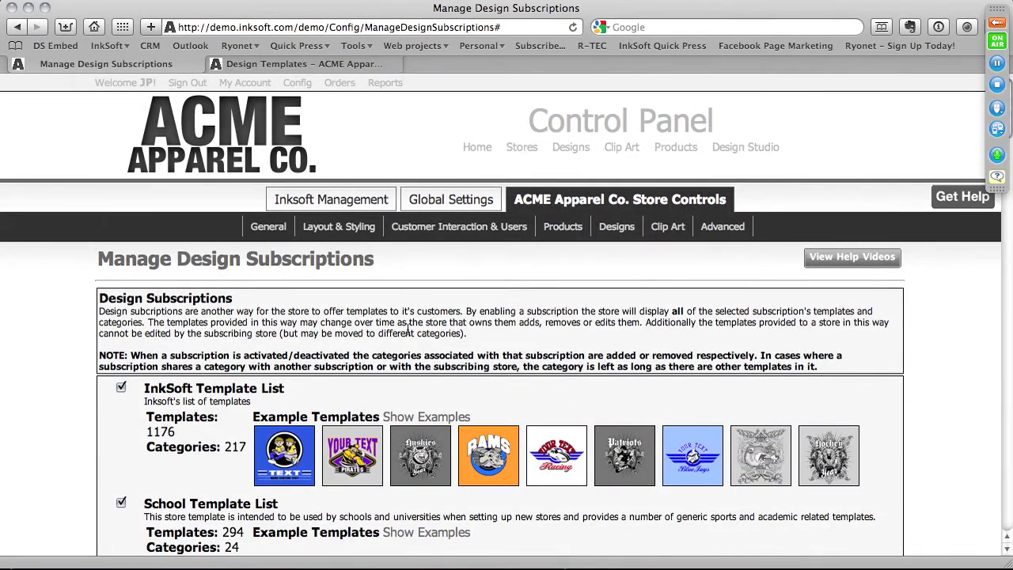
{"action": "scroll", "coordinate": [410, 342], "scroll_direction": "down", "scroll_amount": 2}
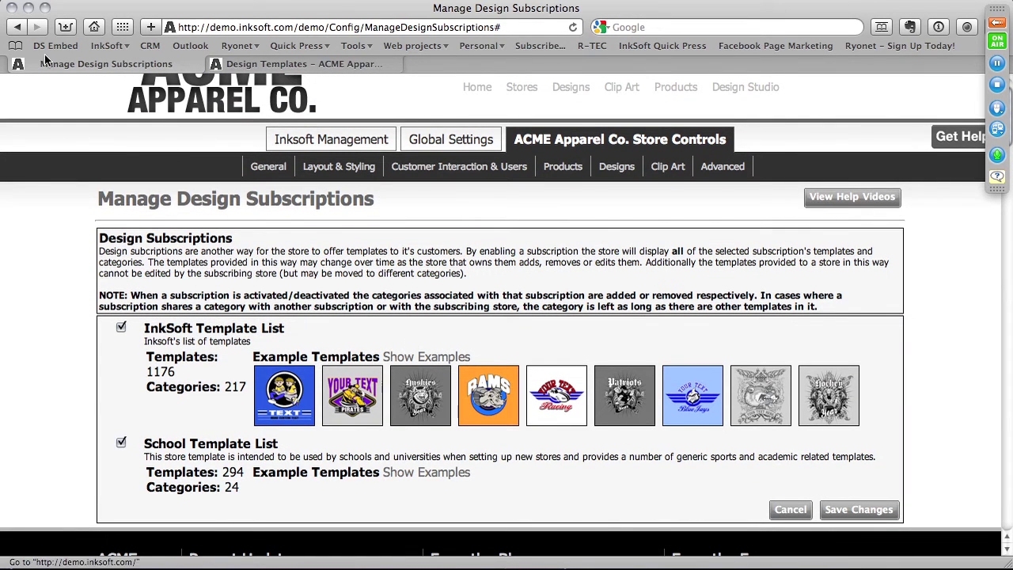
{"action": "scroll", "coordinate": [427, 285], "scroll_direction": "down", "scroll_amount": 1}
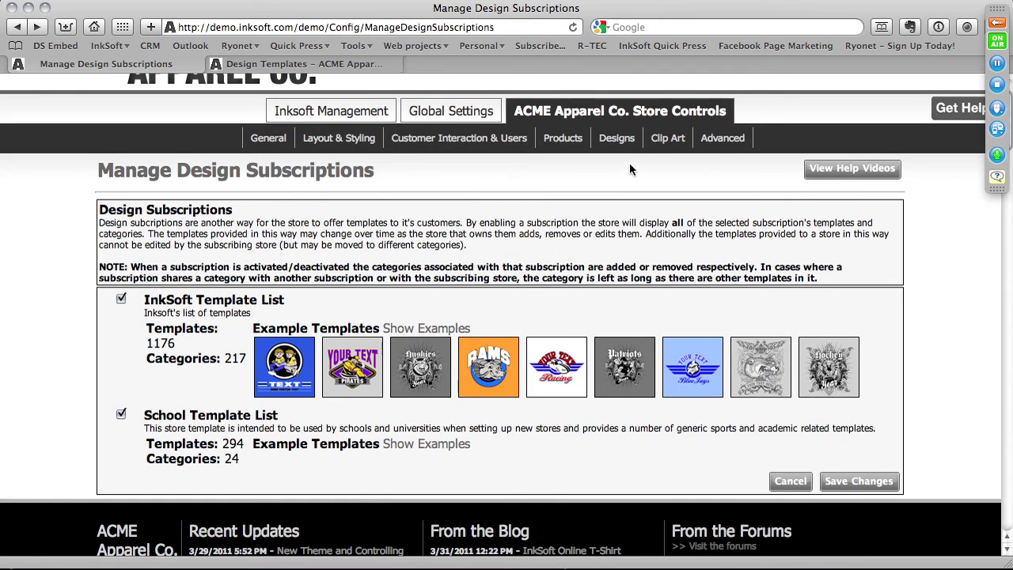
Open the page for uploading custom clip art to the ACME Apparel Co. store and look through its clip art
{"action": "mouse_move", "coordinate": [667, 136]}
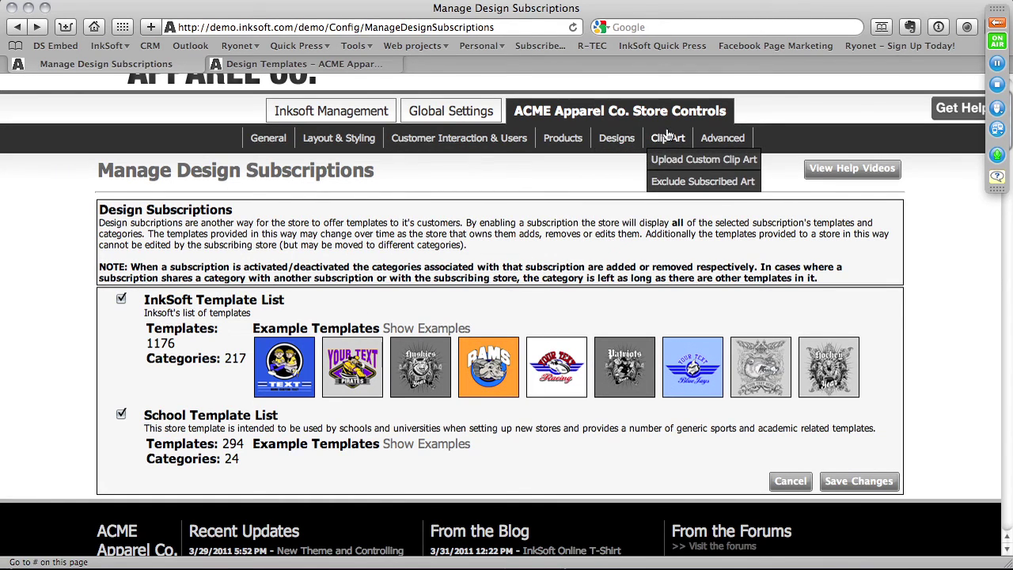
{"action": "scroll", "coordinate": [668, 138], "scroll_direction": "up", "scroll_amount": 3}
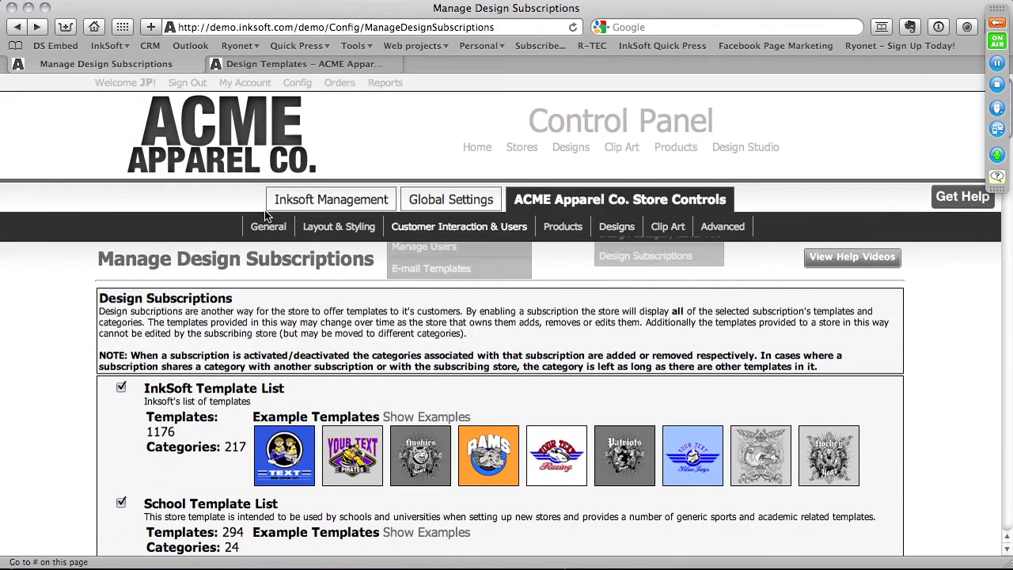
{"action": "mouse_move", "coordinate": [556, 227]}
{"action": "mouse_move", "coordinate": [665, 226]}
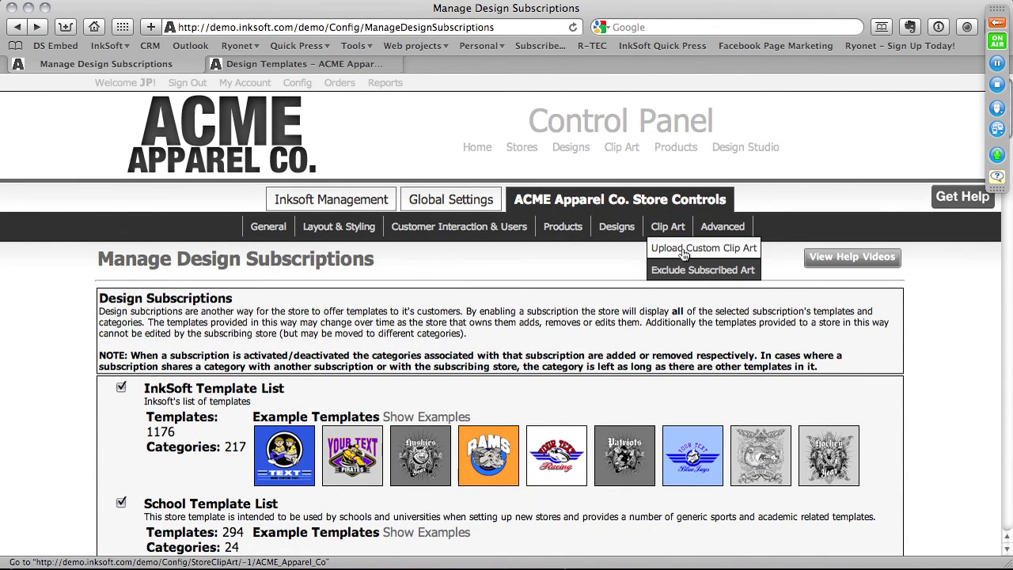
{"action": "left_click", "coordinate": [682, 251]}
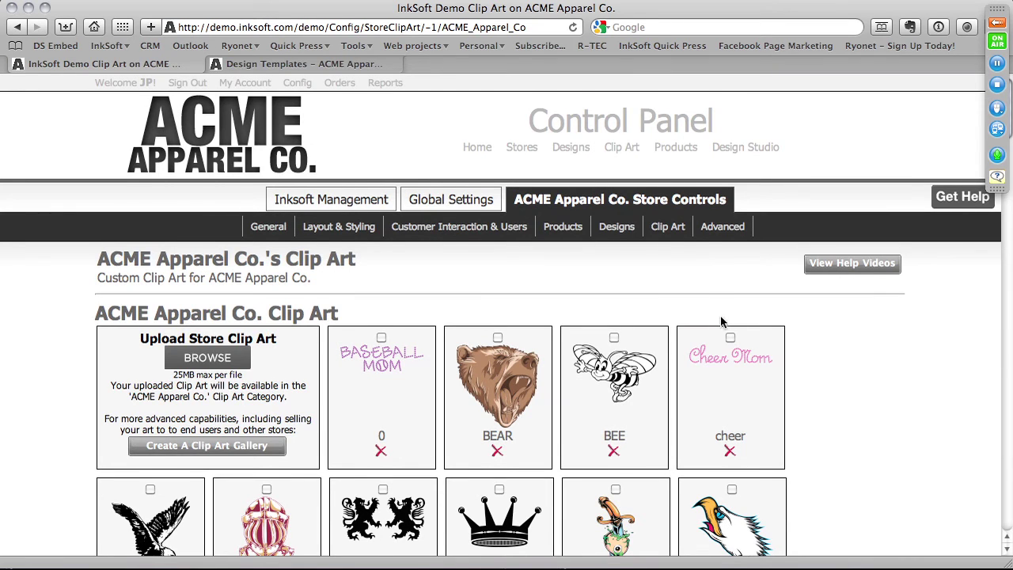
{"action": "scroll", "coordinate": [720, 315], "scroll_direction": "down", "scroll_amount": 10}
{"action": "scroll", "coordinate": [712, 329], "scroll_direction": "up", "scroll_amount": 4}
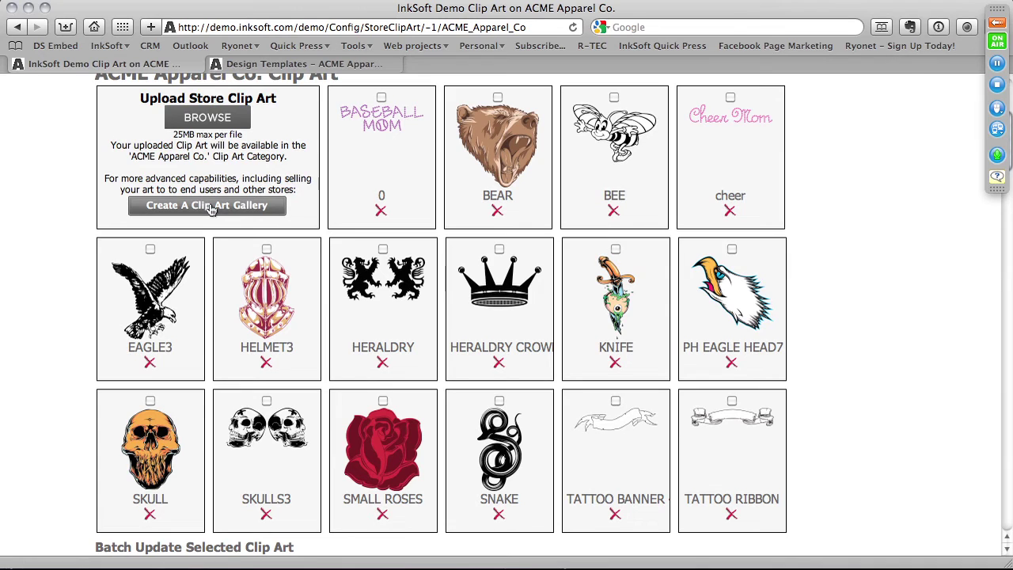
Check the batch update options for store clip art and select the PH EAGLE HEAD7 clip art
{"action": "scroll", "coordinate": [210, 209], "scroll_direction": "down", "scroll_amount": 8}
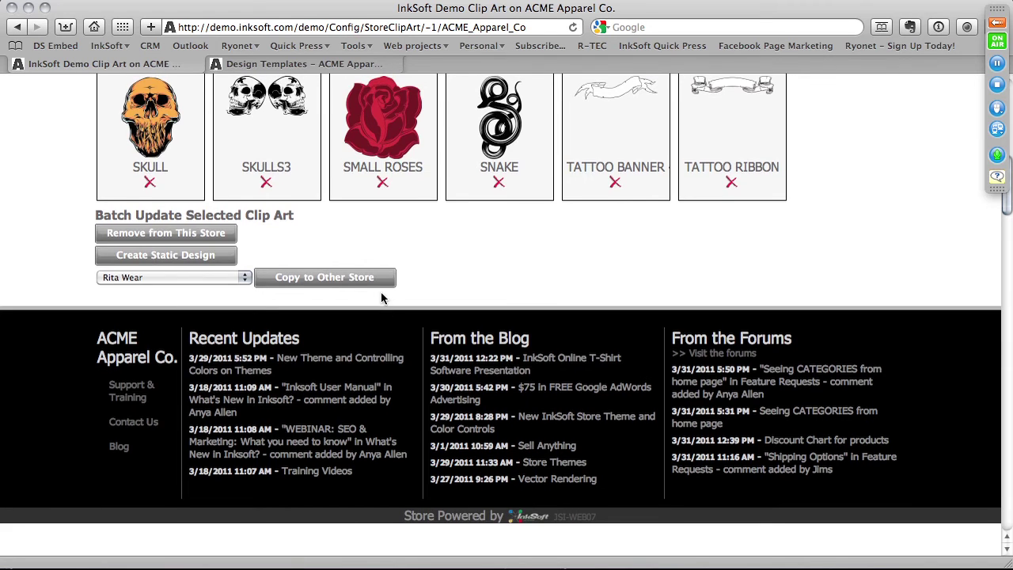
{"action": "scroll", "coordinate": [377, 315], "scroll_direction": "up", "scroll_amount": 2}
{"action": "scroll", "coordinate": [378, 315], "scroll_direction": "up", "scroll_amount": 6}
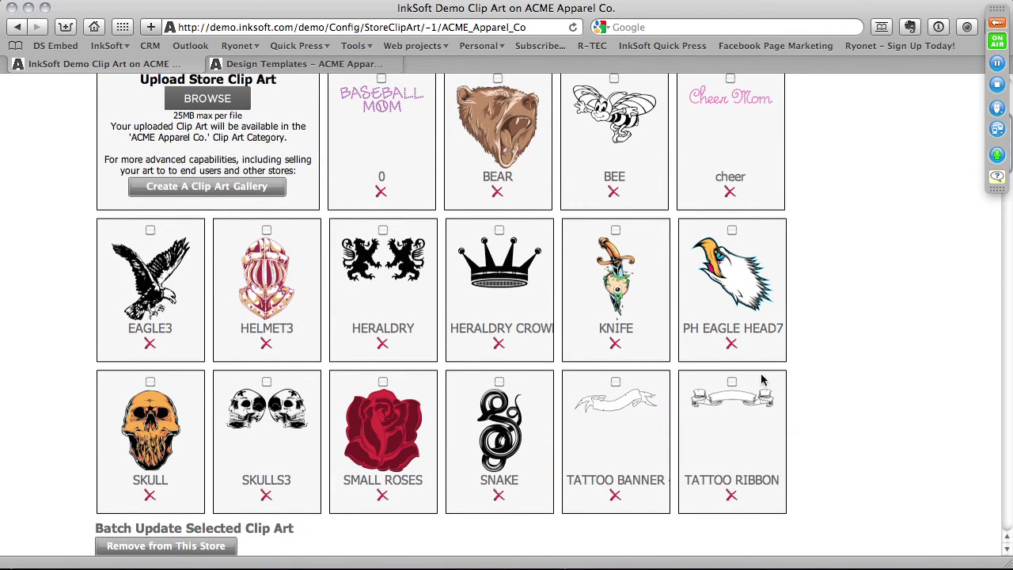
{"action": "left_click", "coordinate": [732, 230]}
{"action": "scroll", "coordinate": [463, 129], "scroll_direction": "up", "scroll_amount": 1}
Switch to the storefront, view the Bling Tees store's clip art categories from the store list, and return to the list
{"action": "left_click", "coordinate": [301, 63]}
{"action": "scroll", "coordinate": [441, 171], "scroll_direction": "up", "scroll_amount": 10}
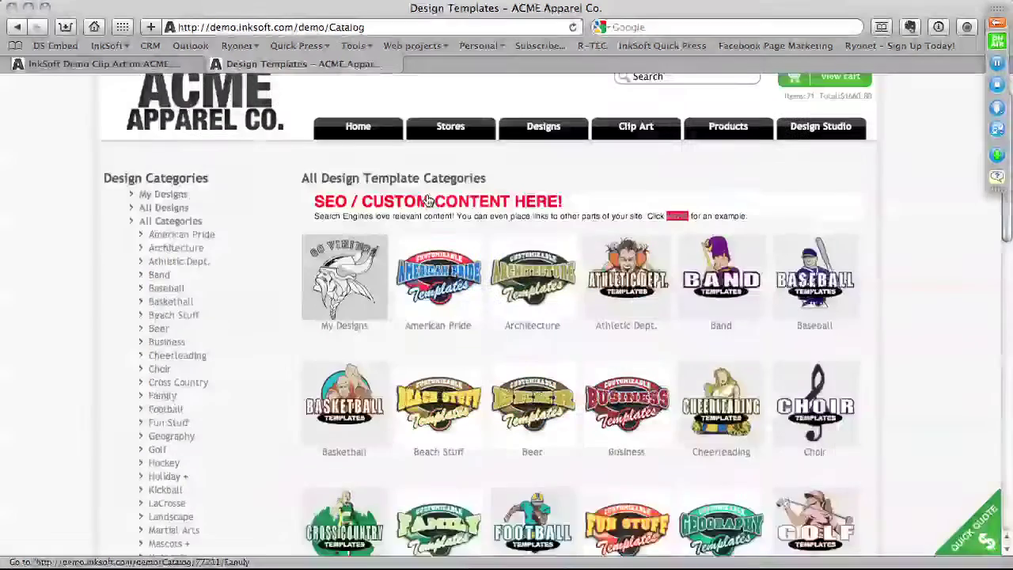
{"action": "left_click", "coordinate": [442, 173]}
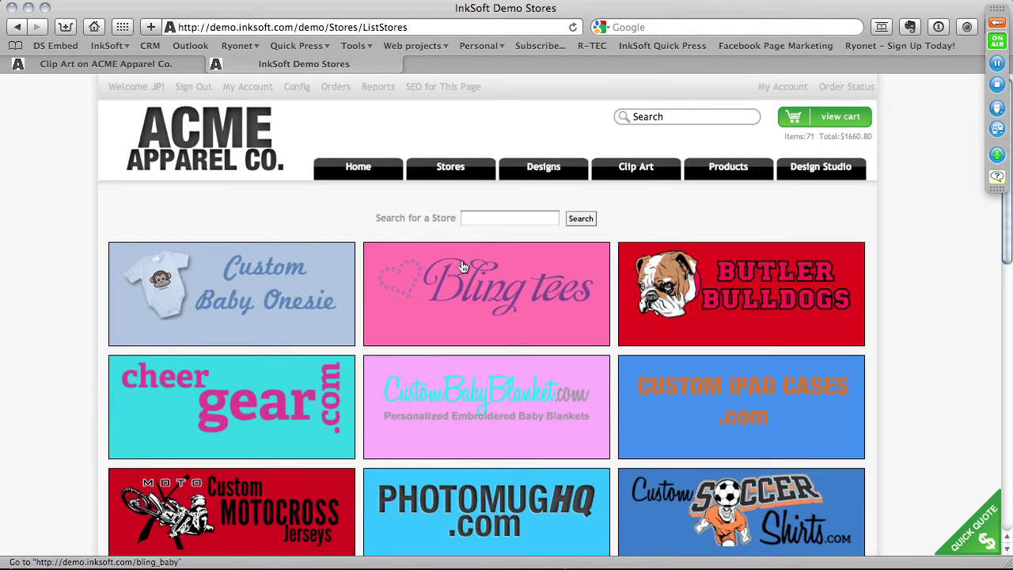
{"action": "left_click", "coordinate": [464, 268]}
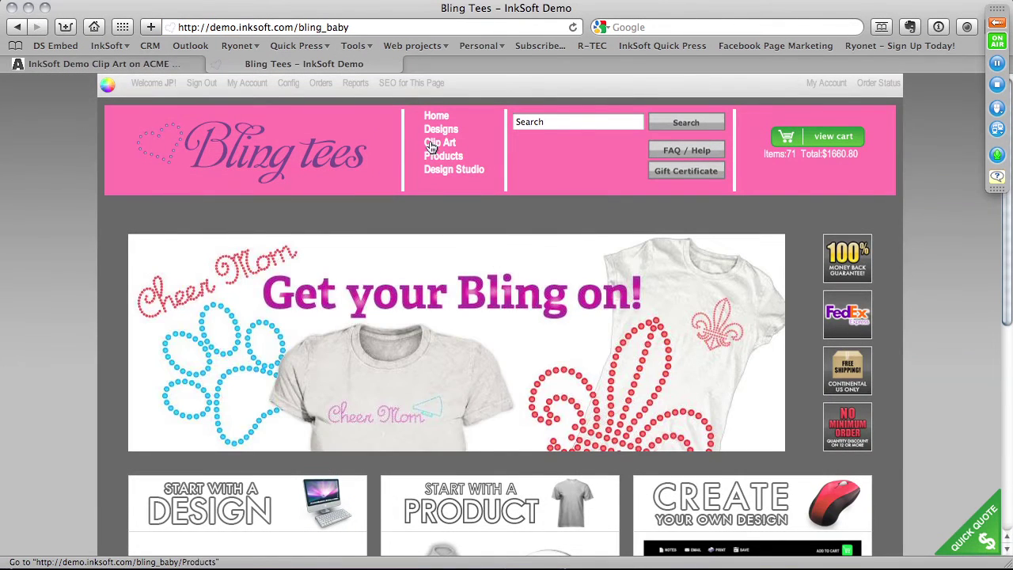
{"action": "left_click", "coordinate": [435, 143]}
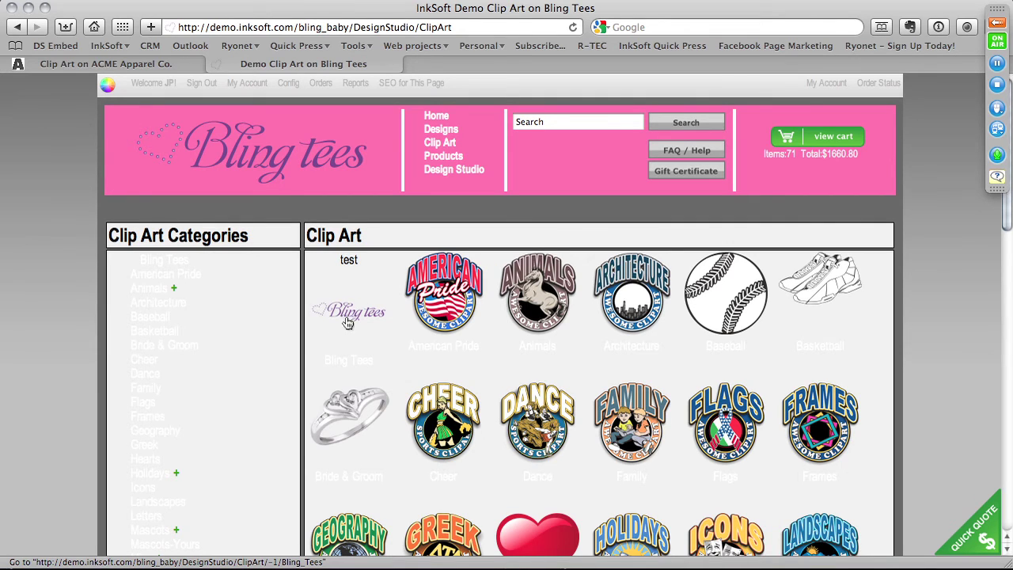
{"action": "left_click", "coordinate": [18, 27]}
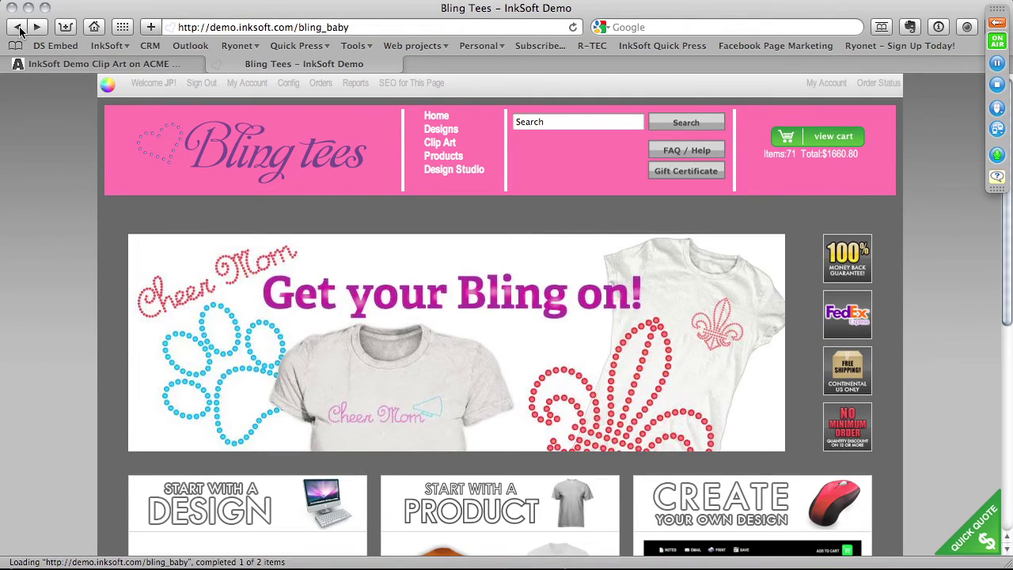
{"action": "left_click", "coordinate": [19, 28]}
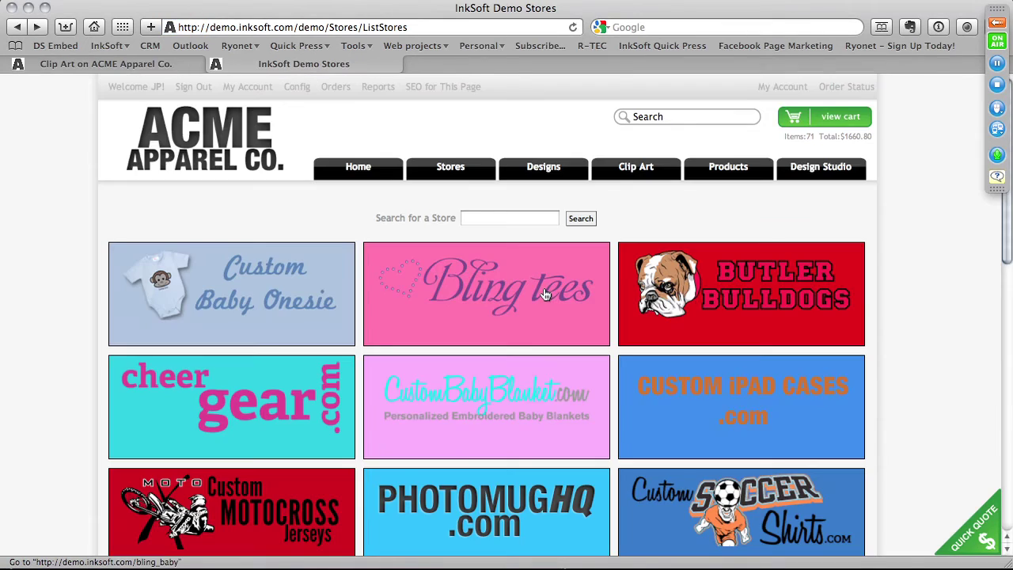
Open the Mascot Gear store from the store list and view its clip art categories
{"action": "scroll", "coordinate": [546, 295], "scroll_direction": "down", "scroll_amount": 5}
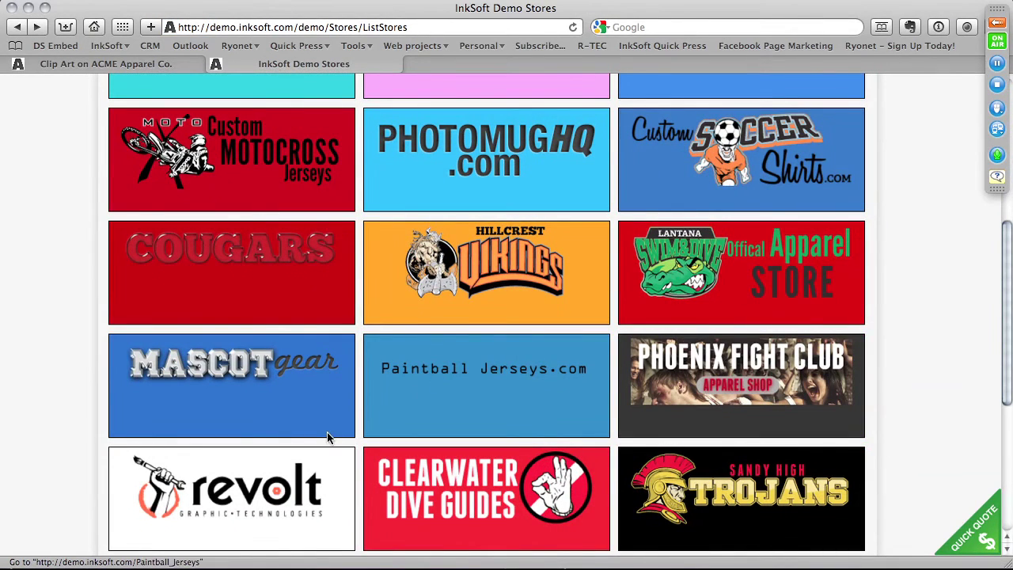
{"action": "left_click", "coordinate": [235, 384]}
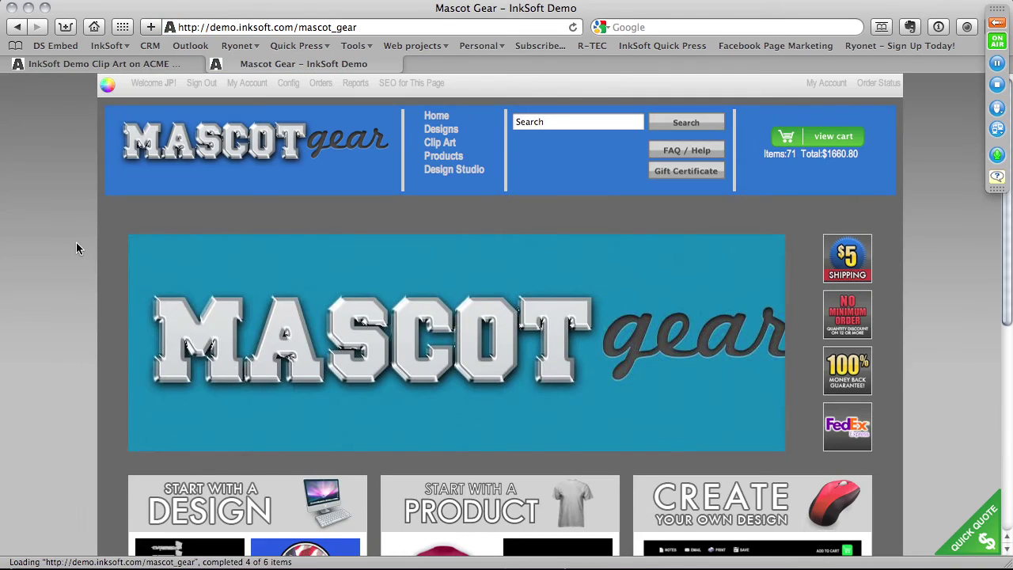
{"action": "left_click", "coordinate": [441, 145]}
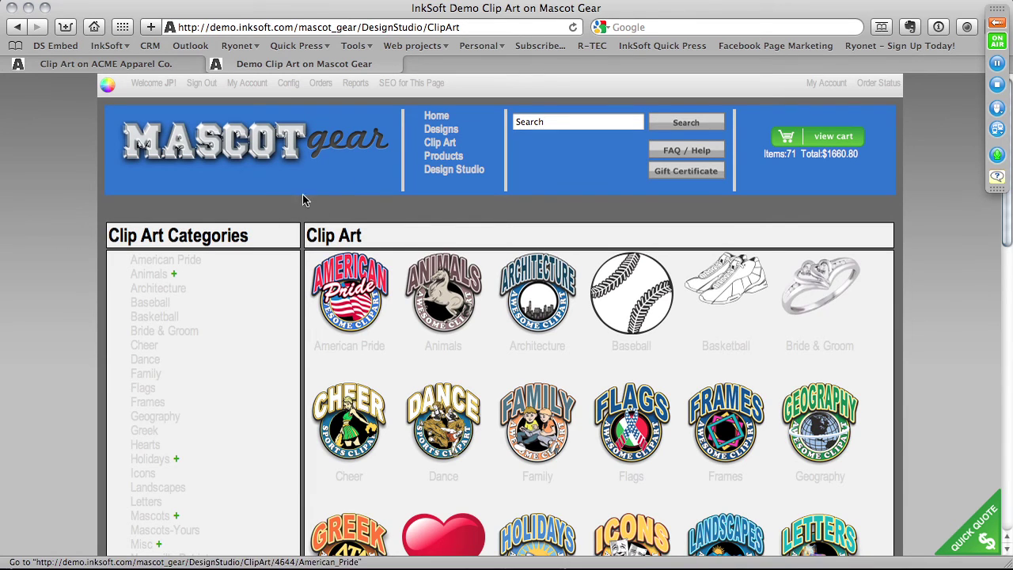
Return to the ACME clip art management page and also select SKULL, SKULLS3, HELMET3, the heraldry crown and SNAKE
{"action": "left_click", "coordinate": [148, 65]}
{"action": "scroll", "coordinate": [388, 277], "scroll_direction": "down", "scroll_amount": 5}
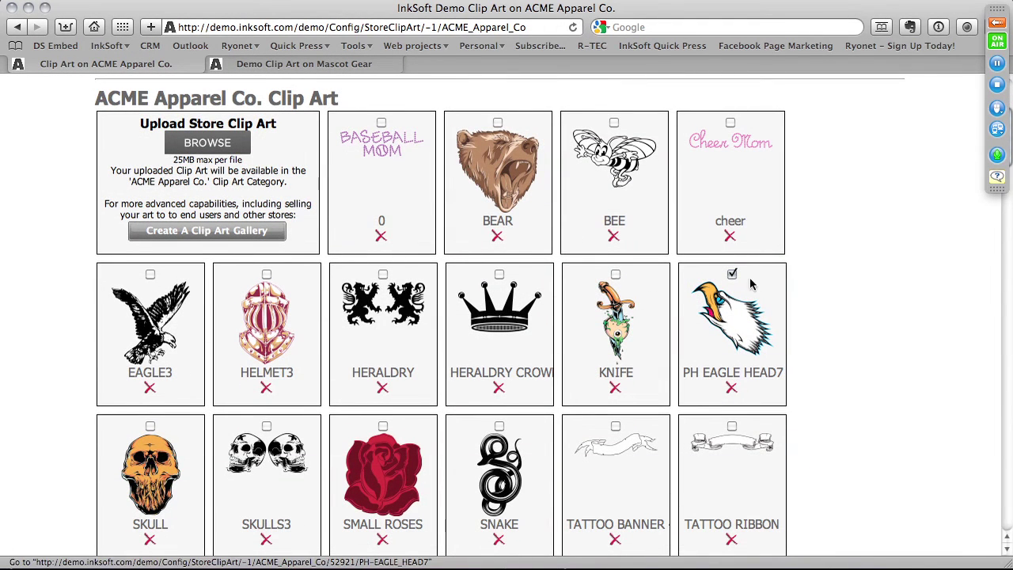
{"action": "scroll", "coordinate": [396, 316], "scroll_direction": "down", "scroll_amount": 3}
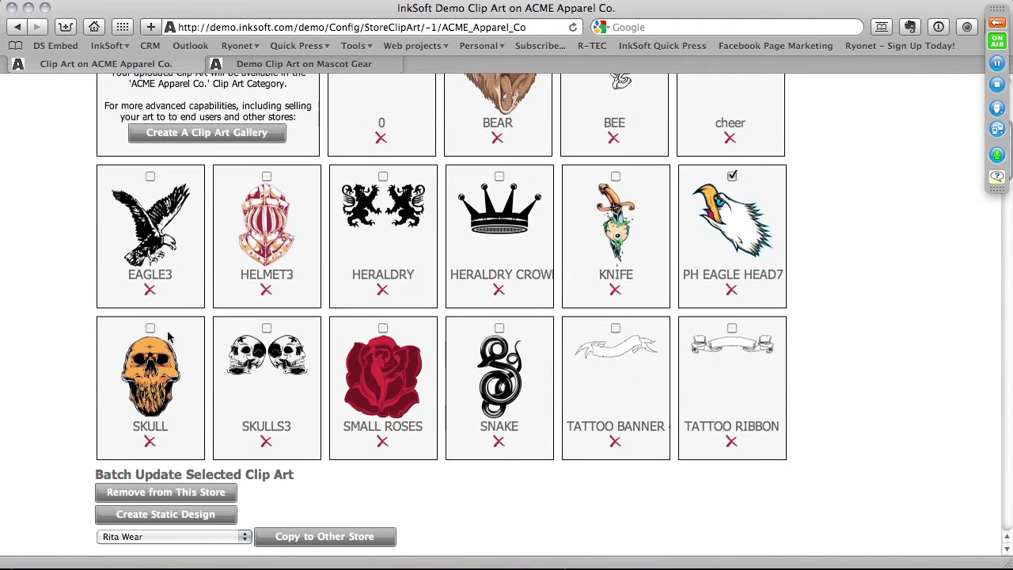
{"action": "left_click", "coordinate": [151, 327]}
{"action": "left_click", "coordinate": [267, 328]}
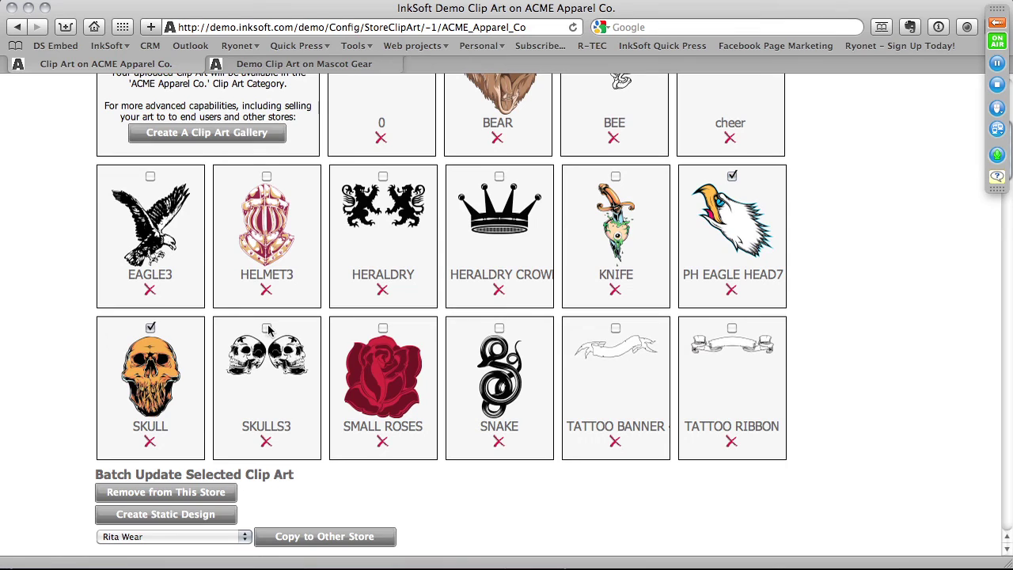
{"action": "left_click", "coordinate": [266, 177]}
{"action": "left_click", "coordinate": [500, 176]}
{"action": "left_click", "coordinate": [500, 329]}
{"action": "scroll", "coordinate": [519, 400], "scroll_direction": "down", "scroll_amount": 3}
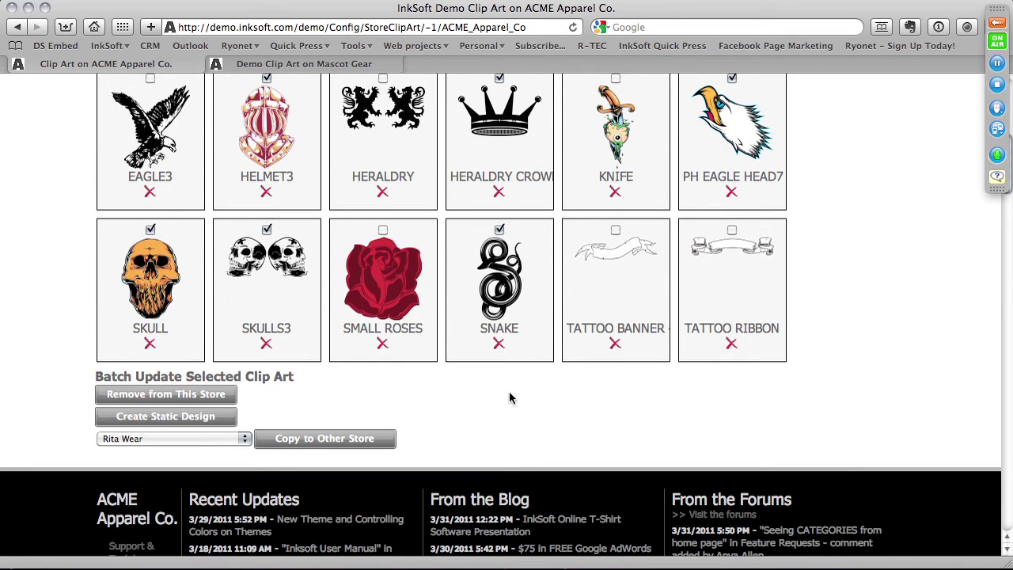
Copy all the selected clip art to the Mascot Gear store and confirm the copy
{"action": "left_click", "coordinate": [188, 439]}
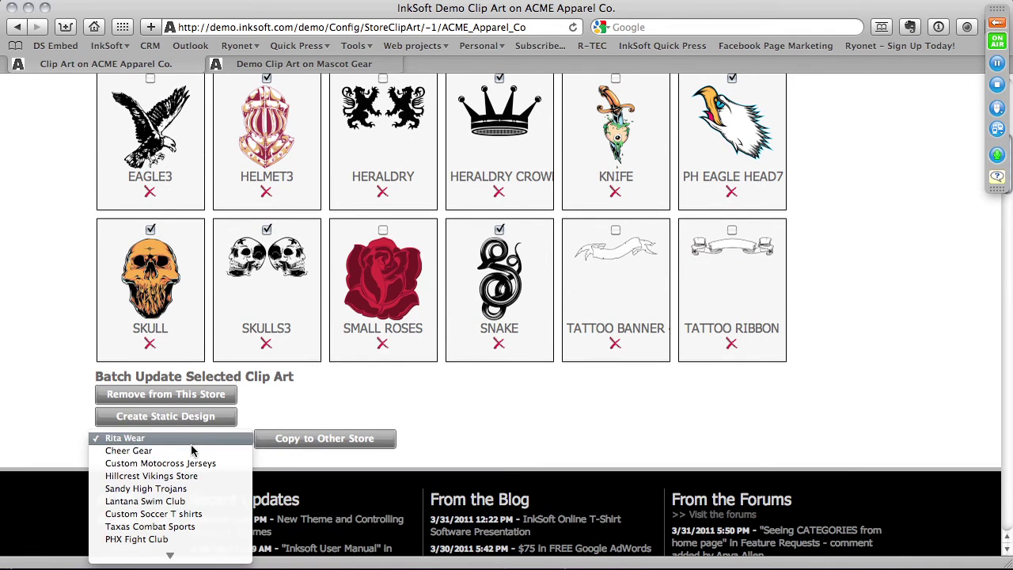
{"action": "mouse_move", "coordinate": [192, 545]}
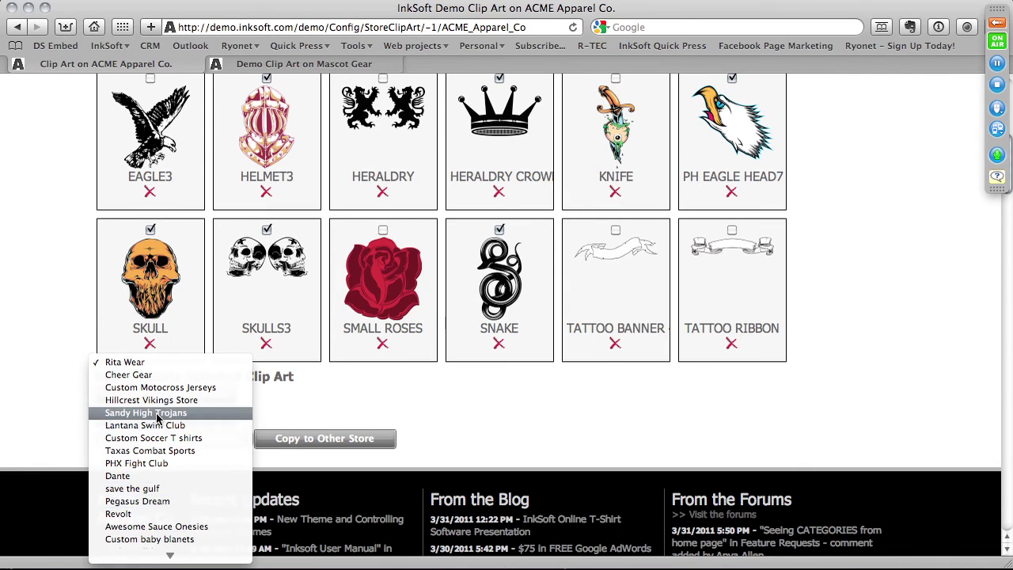
{"action": "scroll", "coordinate": [158, 416], "scroll_direction": "down", "scroll_amount": 2}
{"action": "scroll", "coordinate": [155, 415], "scroll_direction": "down", "scroll_amount": 5}
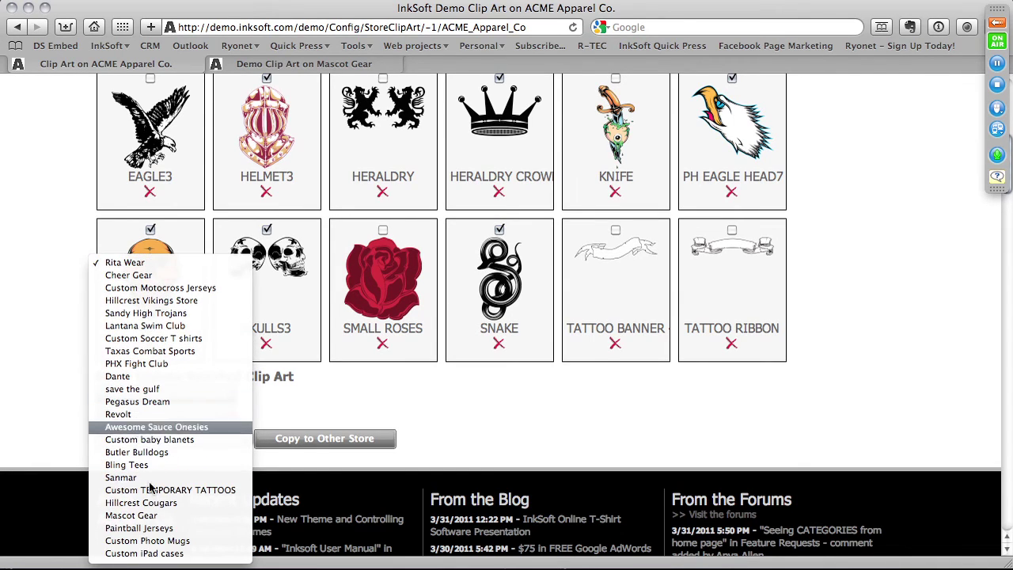
{"action": "left_click", "coordinate": [150, 515]}
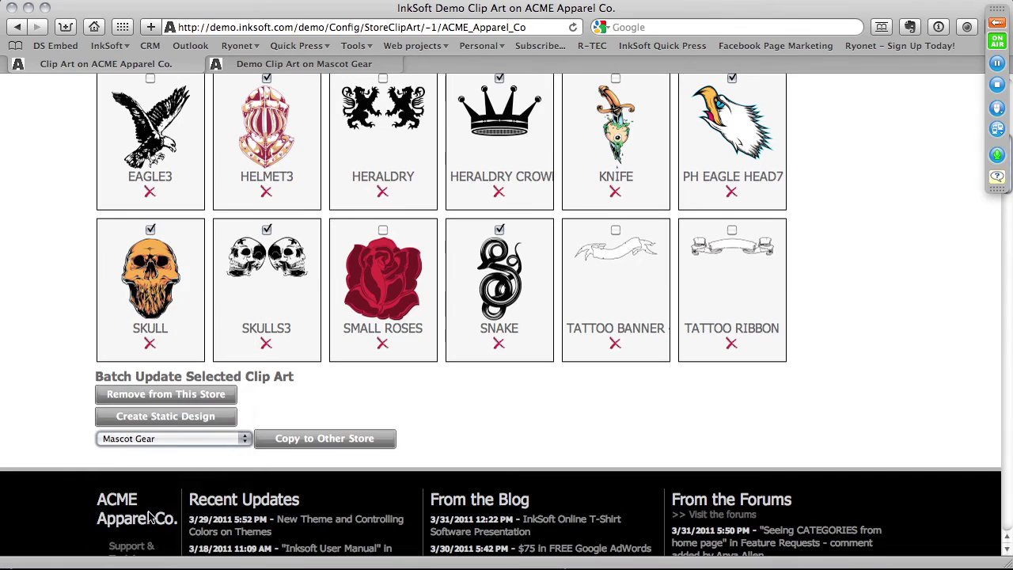
{"action": "left_click", "coordinate": [293, 441]}
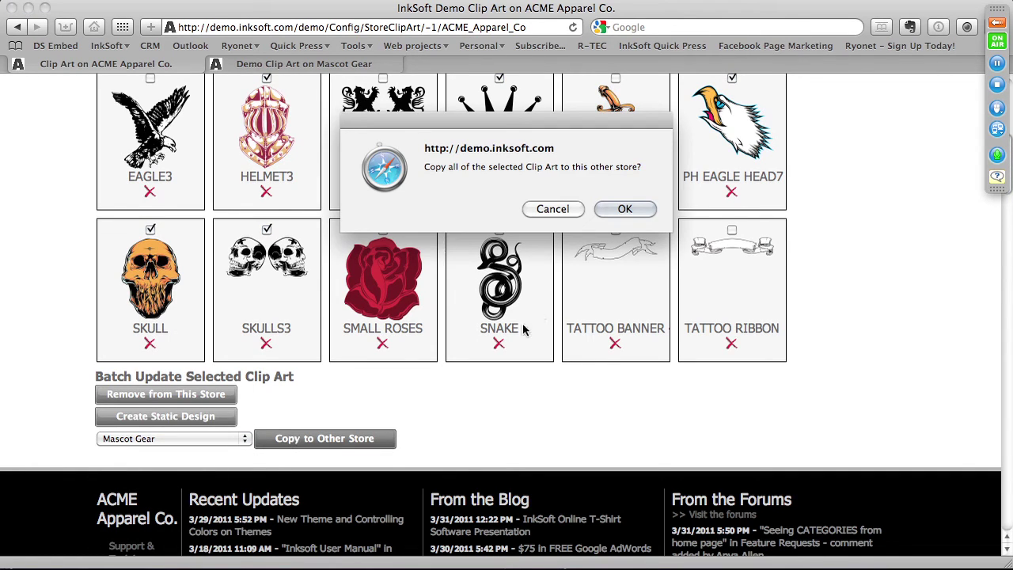
{"action": "left_click", "coordinate": [626, 208]}
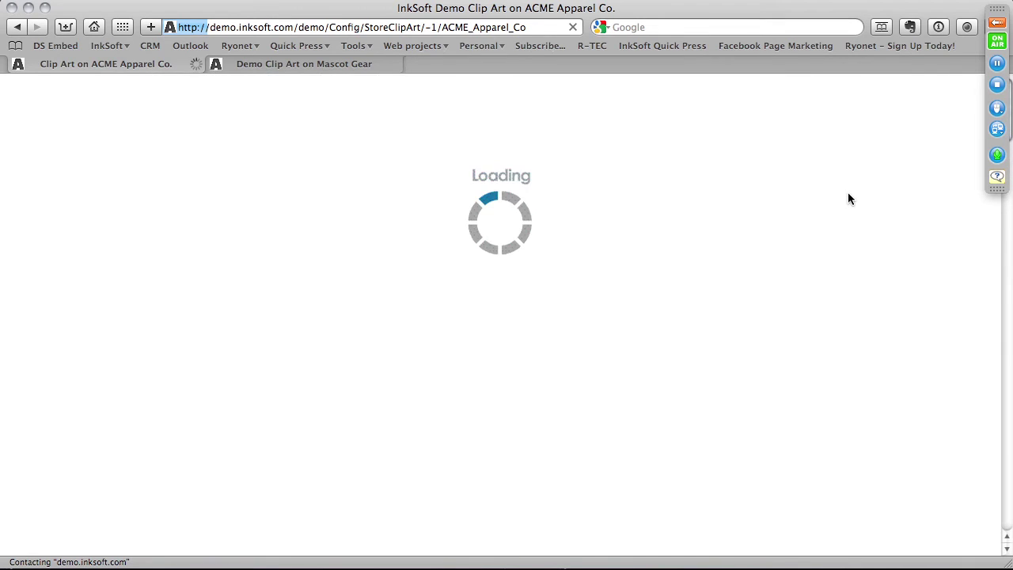
Reload the Mascot Gear storefront's clip art, open its Mascot Gear category and view the eagle head clip art
{"action": "left_click", "coordinate": [267, 64]}
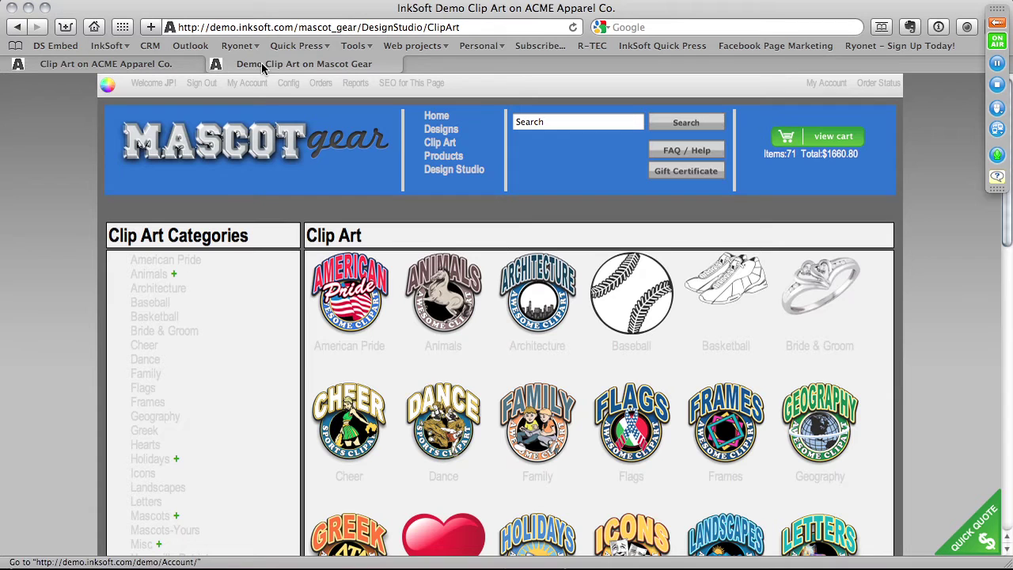
{"action": "left_click", "coordinate": [573, 28]}
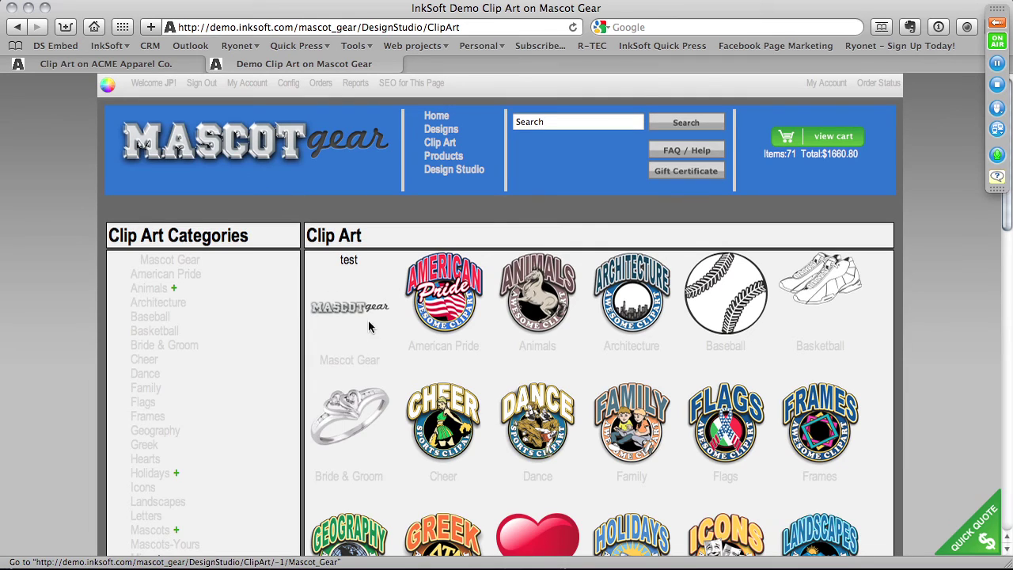
{"action": "left_click", "coordinate": [346, 309]}
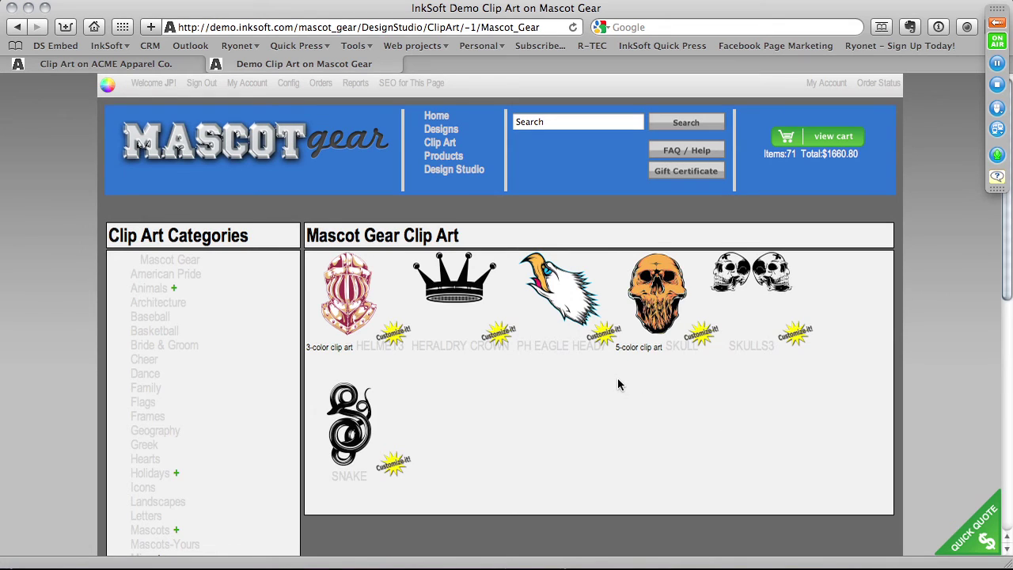
{"action": "left_click", "coordinate": [554, 301]}
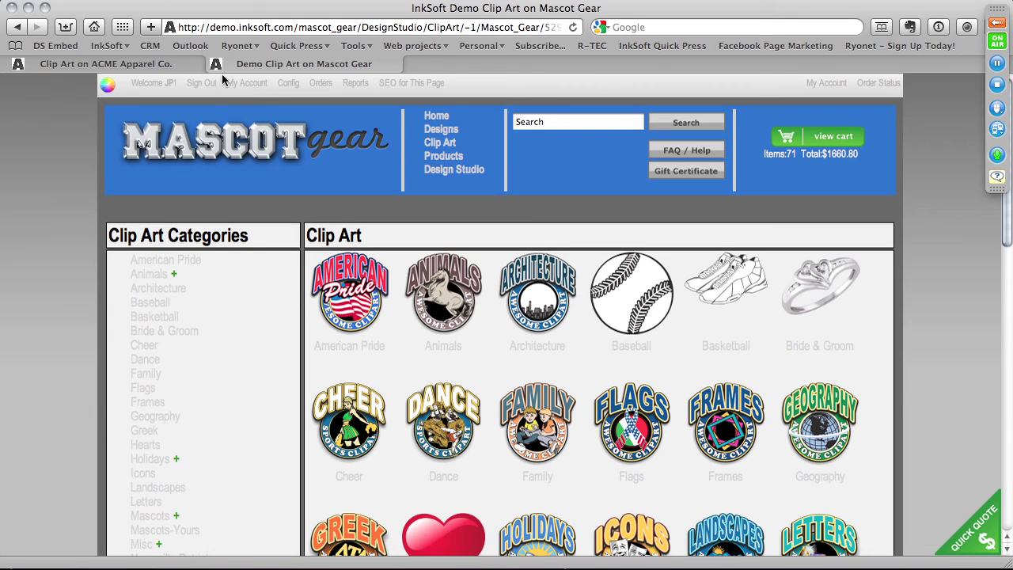
Return to the ACME Apparel Co. clip art management page and look over its custom clip art
{"action": "left_click", "coordinate": [160, 67]}
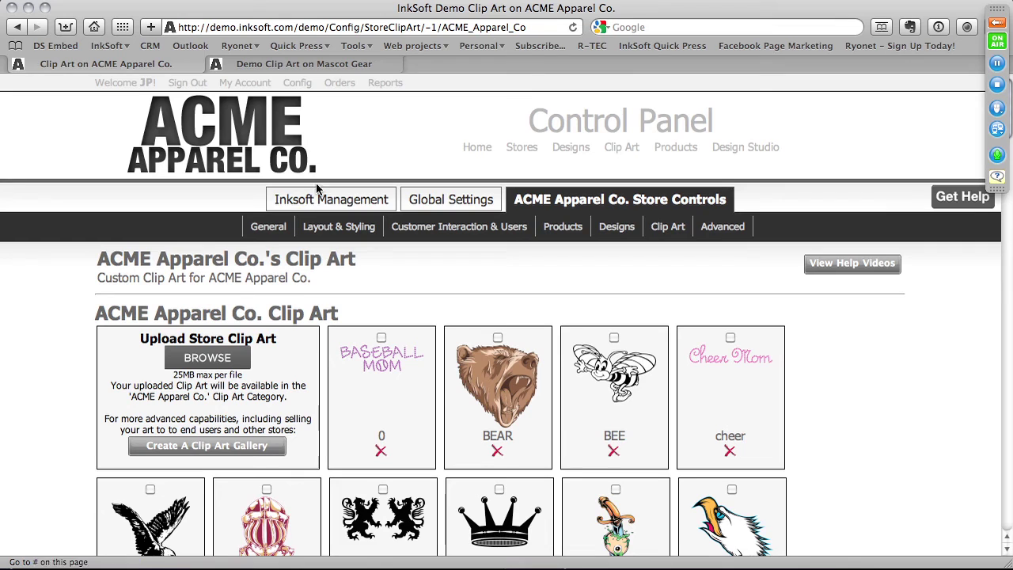
{"action": "scroll", "coordinate": [649, 261], "scroll_direction": "down", "scroll_amount": 5}
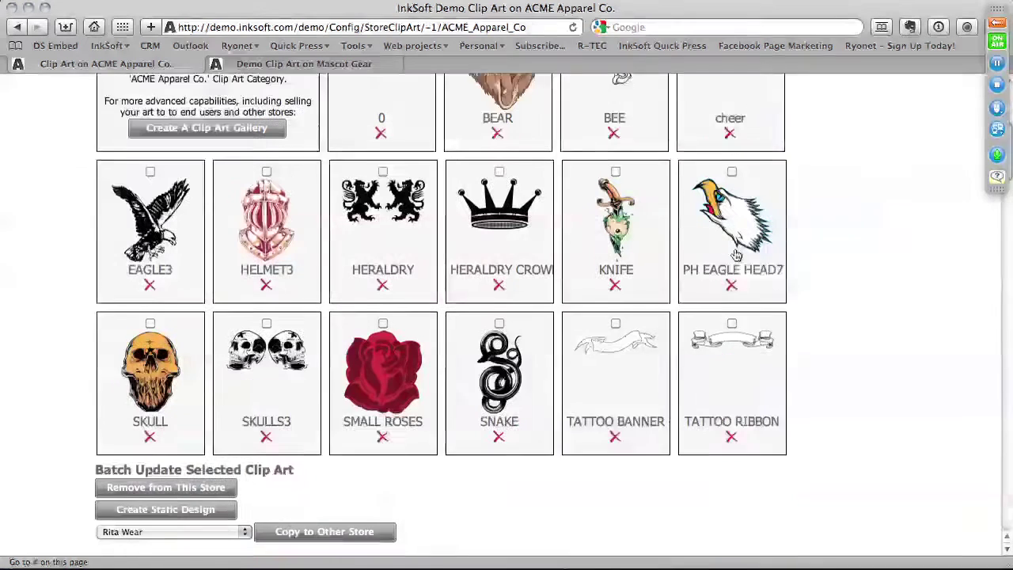
{"action": "scroll", "coordinate": [765, 275], "scroll_direction": "down", "scroll_amount": 5}
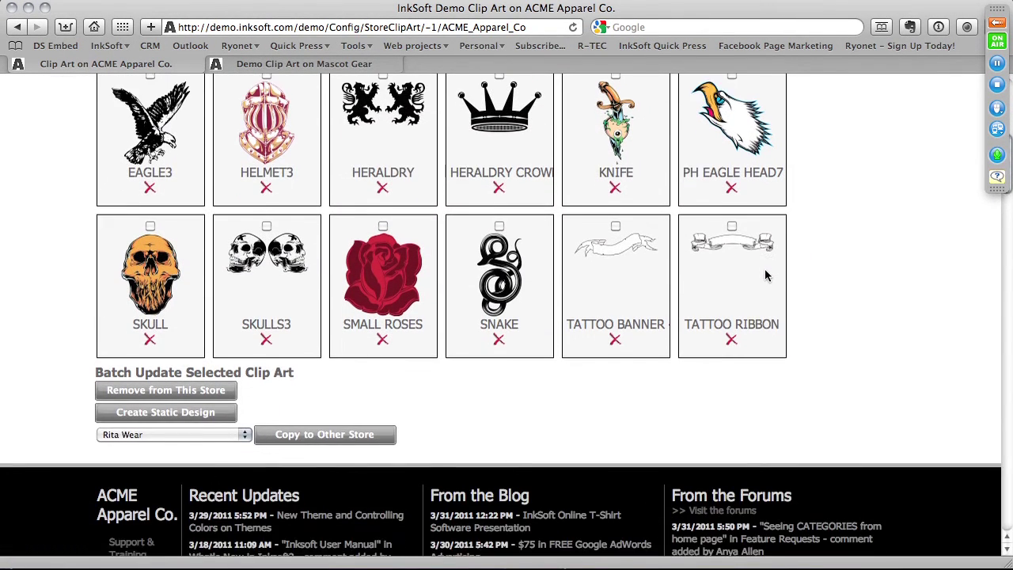
{"action": "key", "text": "Home"}
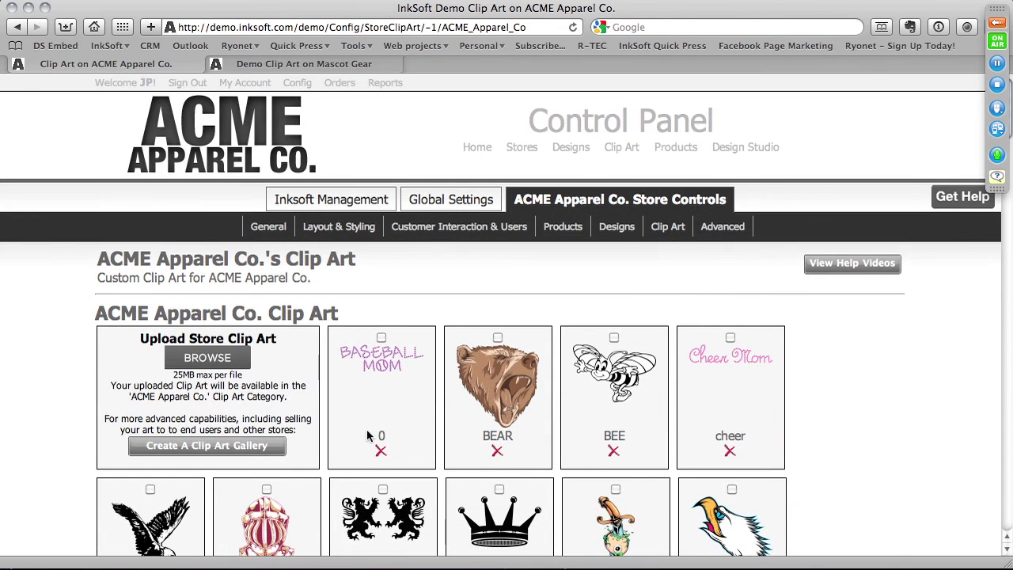
Switch to Adobe Illustrator and show the snake head drawing in outline mode
{"action": "mouse_move", "coordinate": [301, 560]}
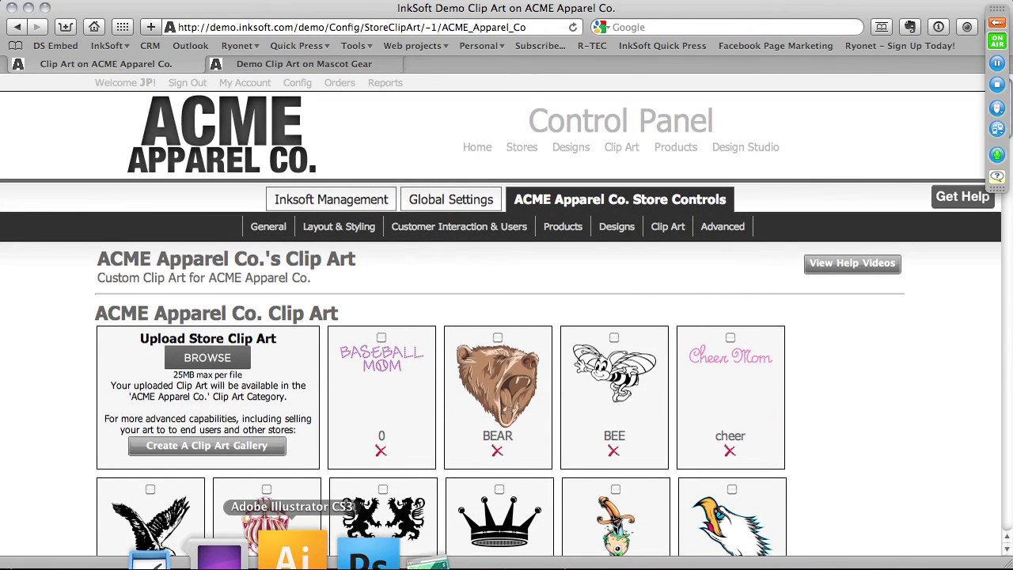
{"action": "left_click", "coordinate": [293, 555]}
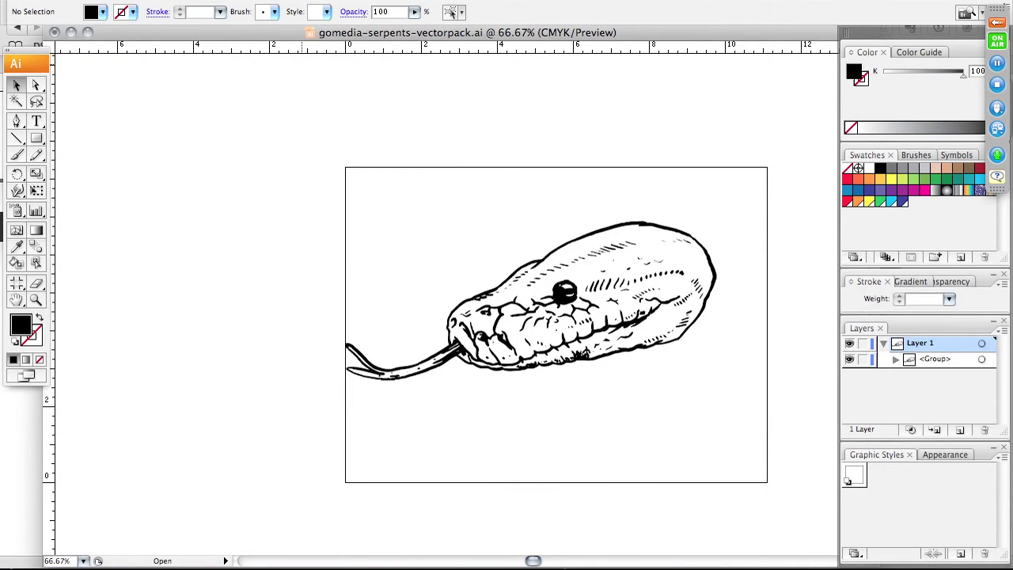
{"action": "left_click", "coordinate": [423, 1]}
{"action": "left_click", "coordinate": [422, 9]}
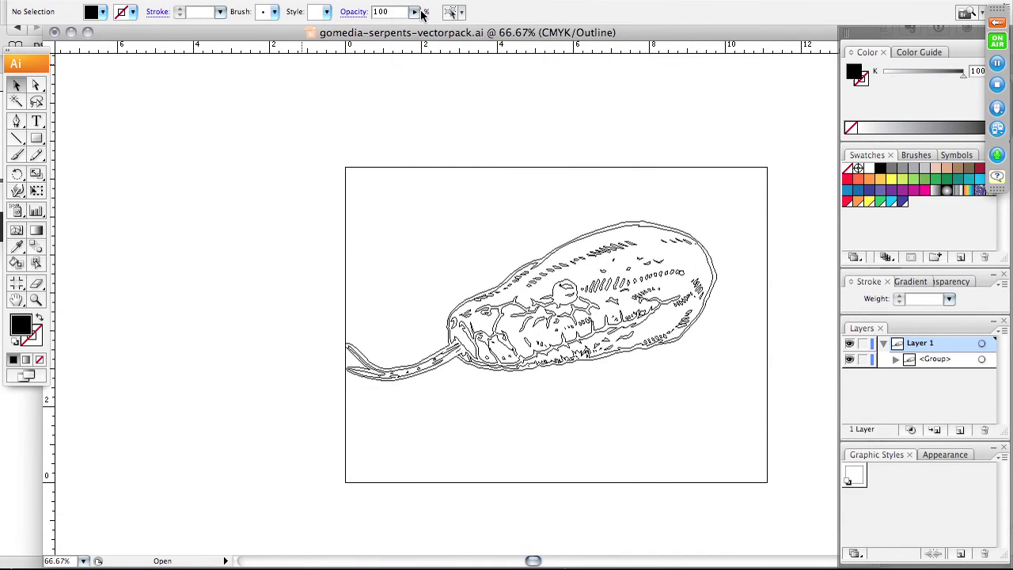
Select the whole snake head artwork and nudge it to the right so the tongue tip sits just inside the artboard
{"action": "left_click_drag", "start_coordinate": [319, 169], "coordinate": [754, 441]}
{"action": "key", "text": "Right"}
{"action": "key", "text": "Right"}
{"action": "key", "text": "Right"}
{"action": "key", "text": "Right"}
{"action": "key", "text": "Right"}
{"action": "key", "text": "Right"}
{"action": "key", "text": "Right"}
{"action": "key", "text": "Right"}
{"action": "key", "text": "Right"}
{"action": "key", "text": "Right"}
{"action": "key", "text": "Right"}
{"action": "key", "text": "Right"}
{"action": "key", "text": "Right"}
{"action": "key", "text": "Right"}
{"action": "key", "text": "Right"}
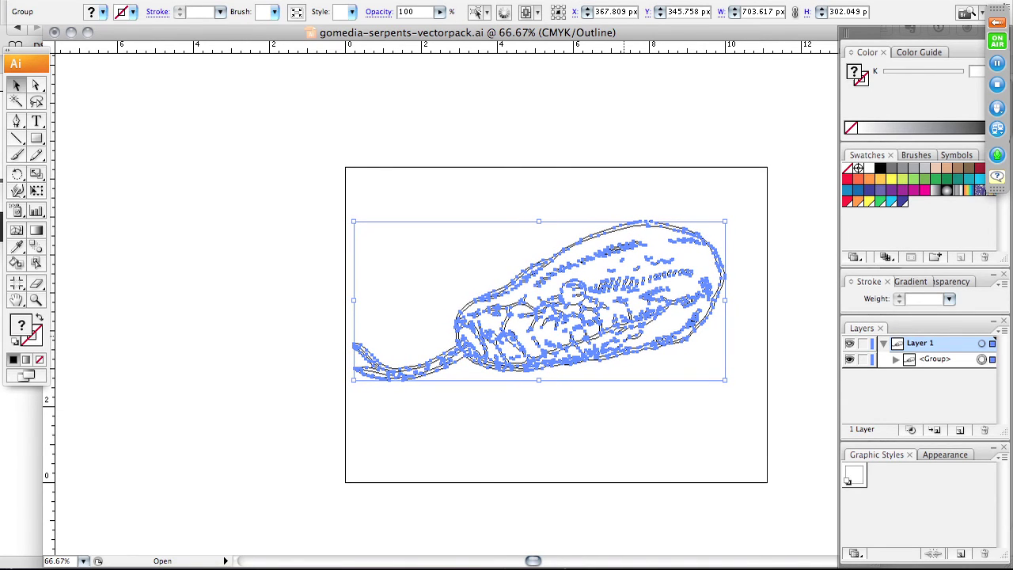
Return the drawing to preview mode and reselect the snake head group
{"action": "left_click", "coordinate": [398, 125]}
{"action": "left_click", "coordinate": [420, 1]}
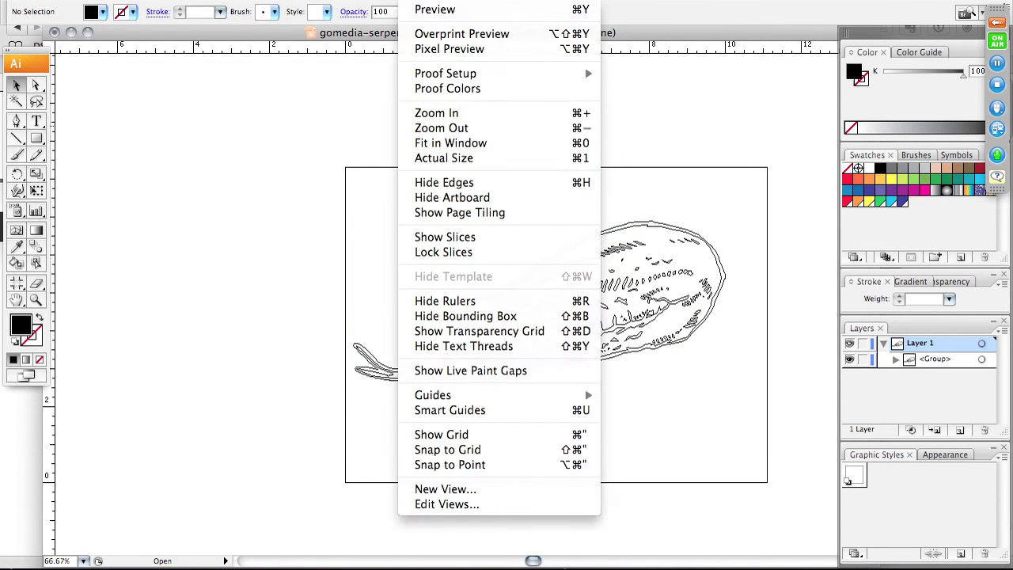
{"action": "left_click", "coordinate": [435, 6]}
{"action": "left_click", "coordinate": [610, 311]}
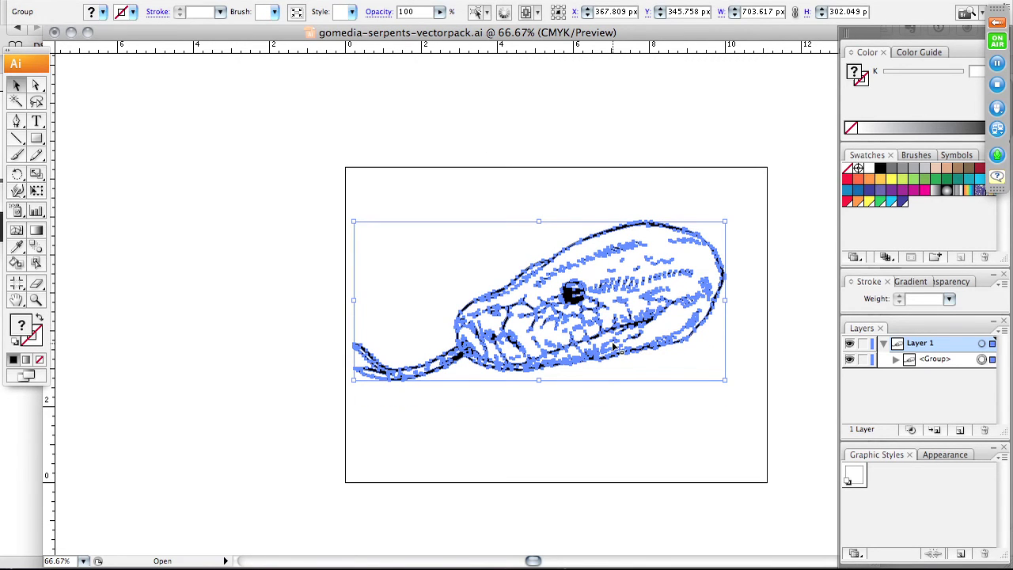
Inspect the snake head's line work at higher magnification
{"action": "scroll", "coordinate": [613, 346], "scroll_direction": "up", "scroll_amount": 2}
{"action": "key", "text": "super+equal"}
{"action": "key", "text": "super+equal"}
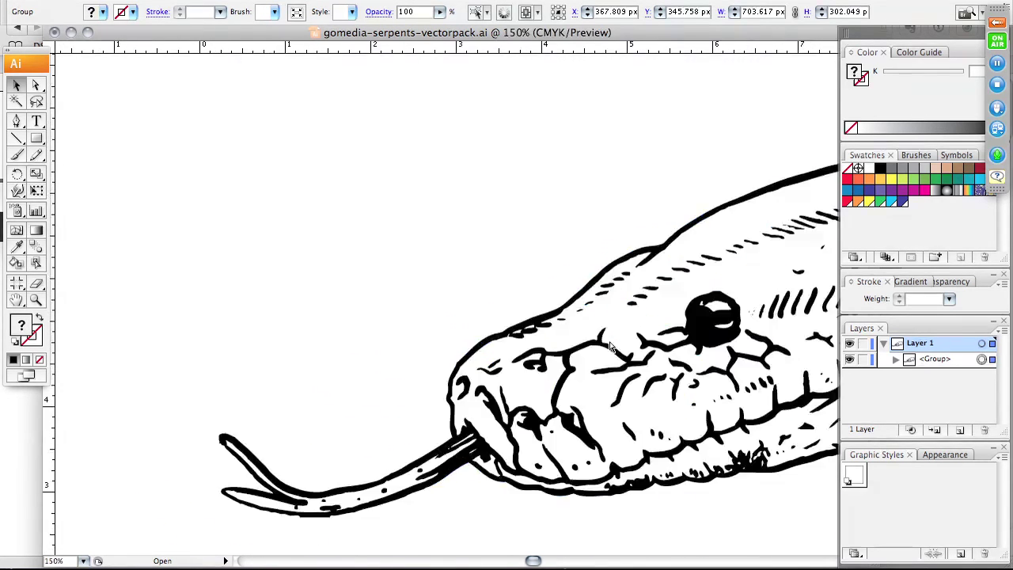
{"action": "key", "text": "super+equal"}
{"action": "key", "text": "super+minus"}
{"action": "key", "text": "super+minus"}
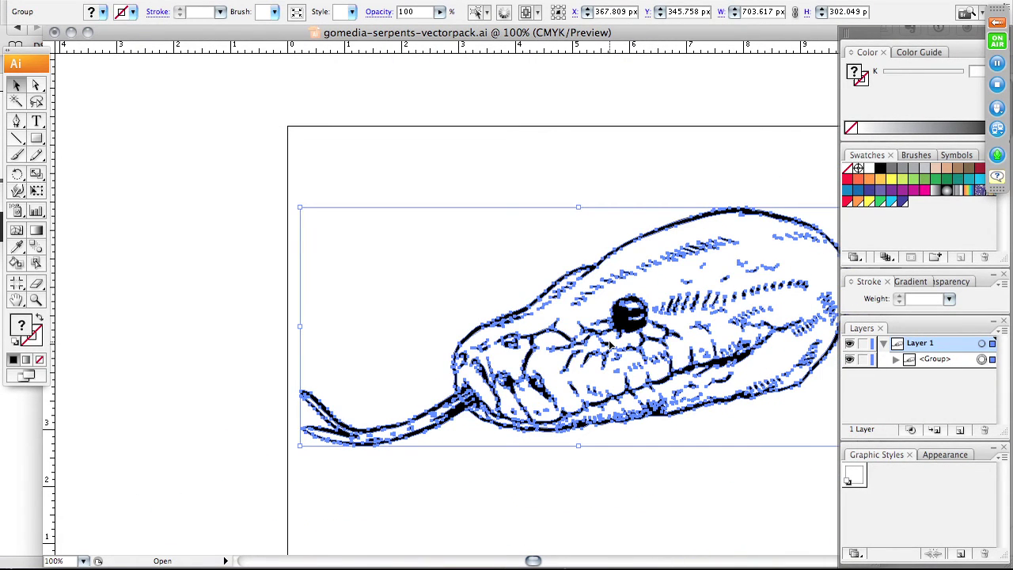
{"action": "key", "text": "super+minus"}
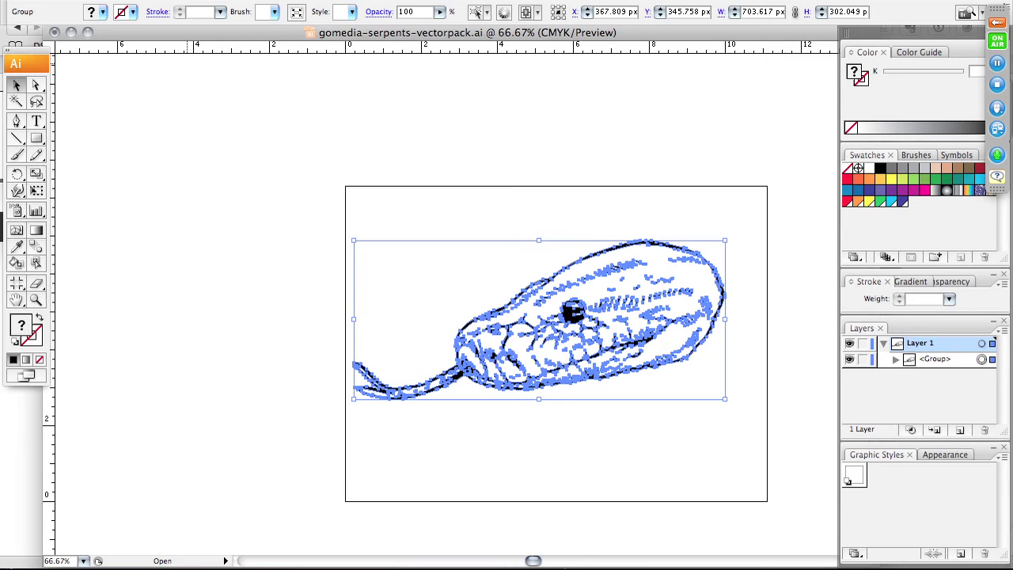
Save the artwork to the Desktop as Diamondback.svg in SVG format with the SVG 1.1 profile
{"action": "left_click", "coordinate": [135, 0]}
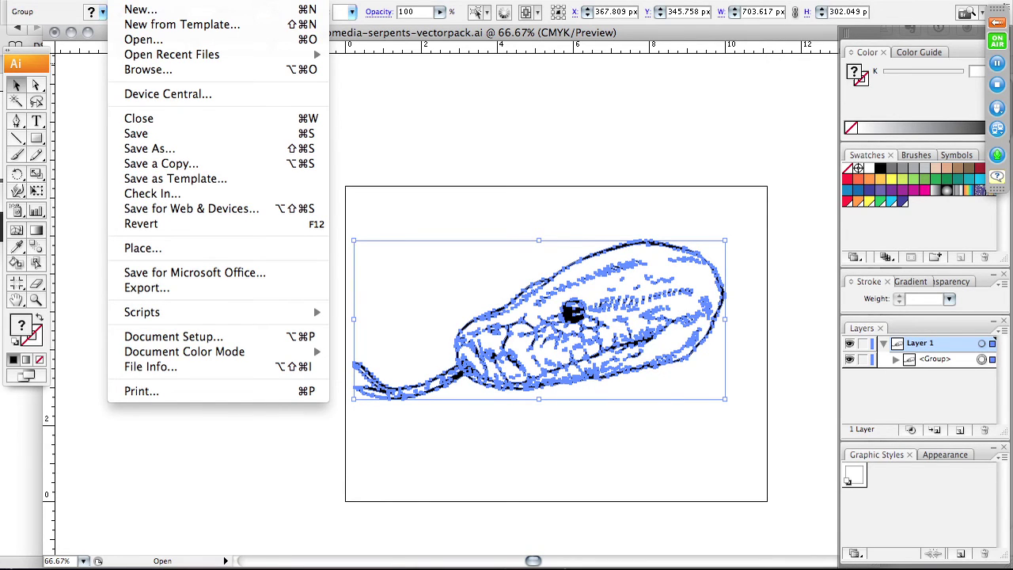
{"action": "left_click", "coordinate": [164, 148]}
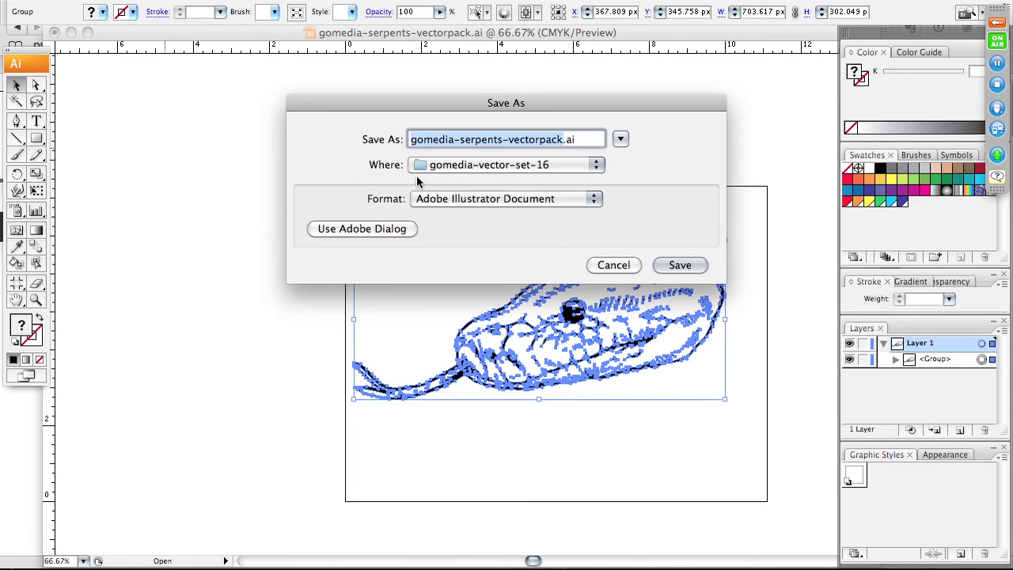
{"action": "left_click", "coordinate": [446, 202]}
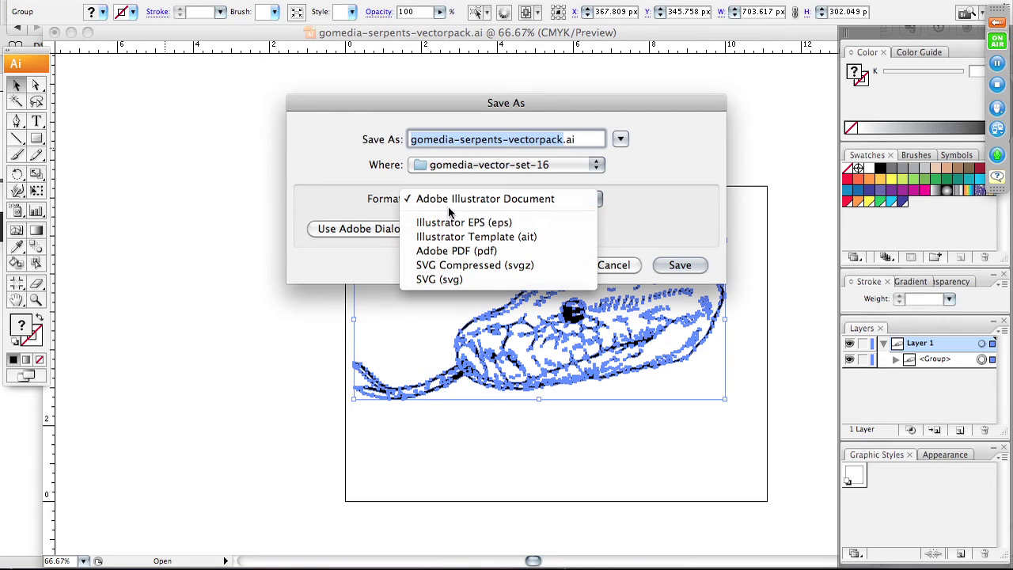
{"action": "left_click", "coordinate": [441, 280]}
{"action": "left_click", "coordinate": [499, 165]}
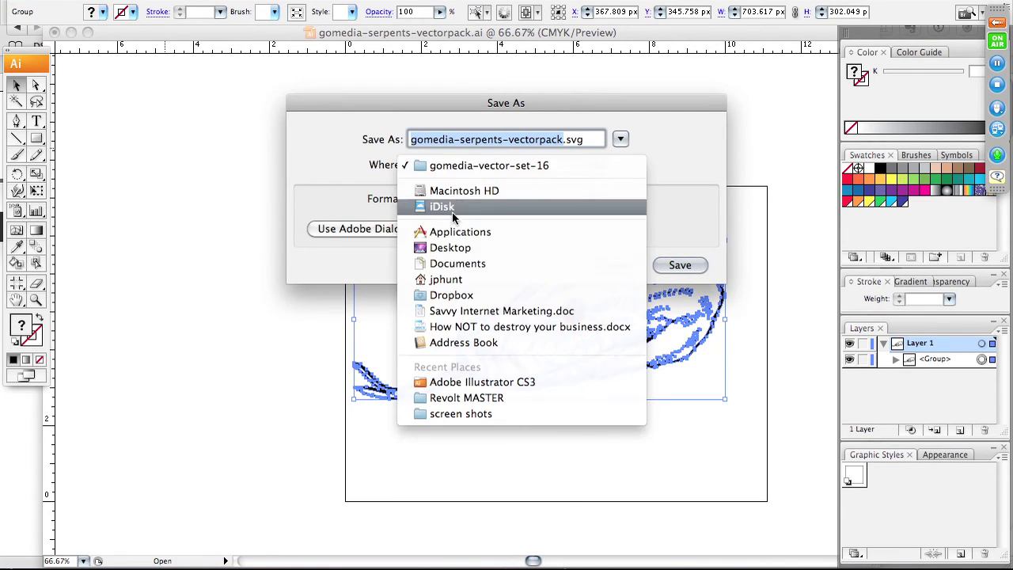
{"action": "left_click", "coordinate": [450, 248]}
{"action": "key", "text": "BackSpace"}
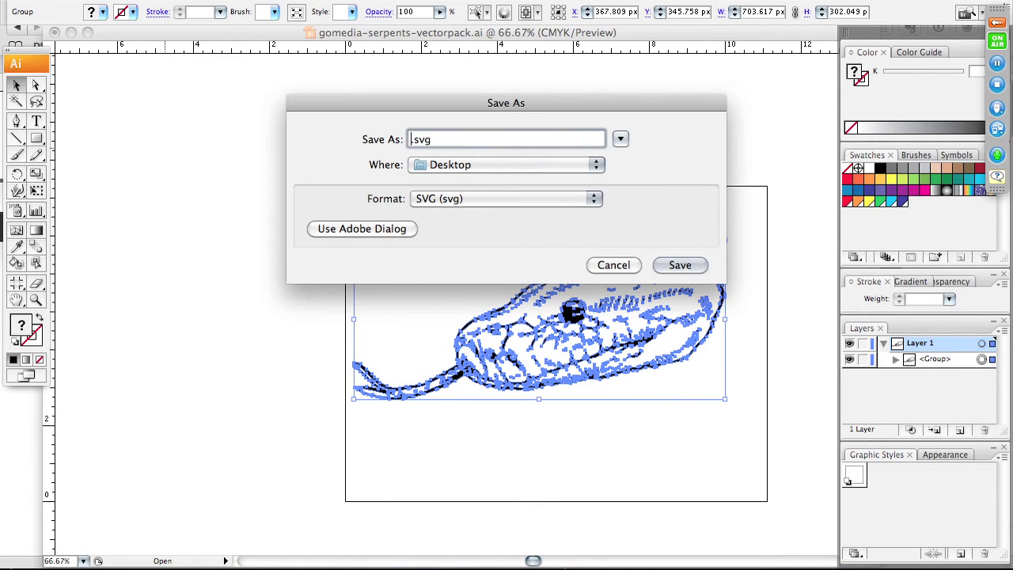
{"action": "type", "text": "Diamondback"}
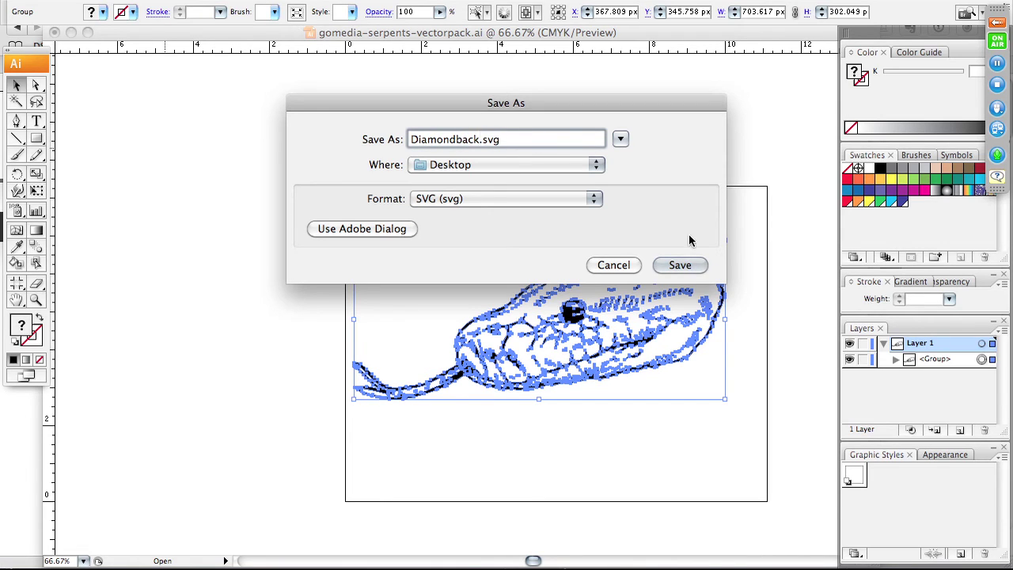
{"action": "left_click", "coordinate": [694, 265]}
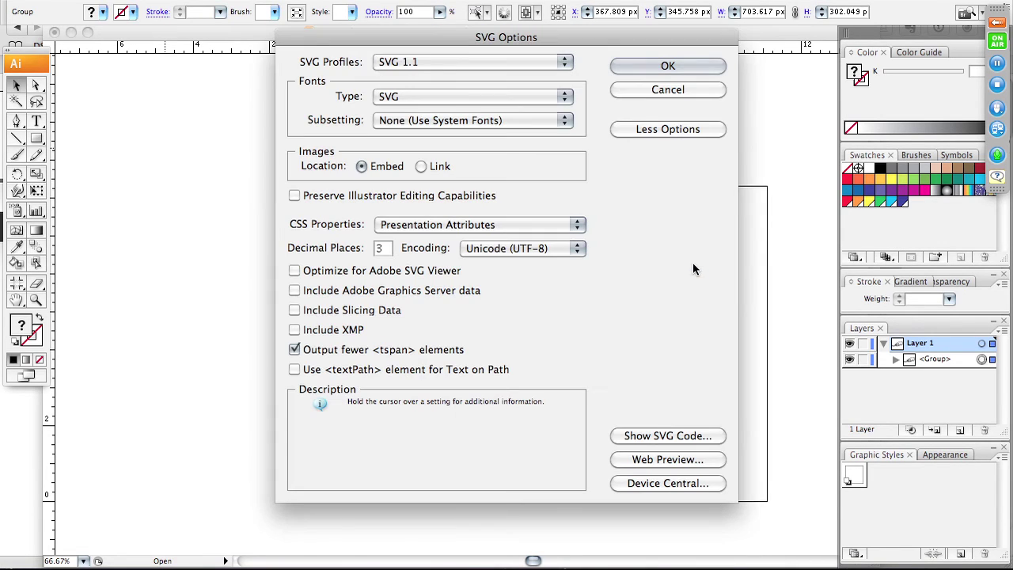
{"action": "left_click", "coordinate": [678, 70]}
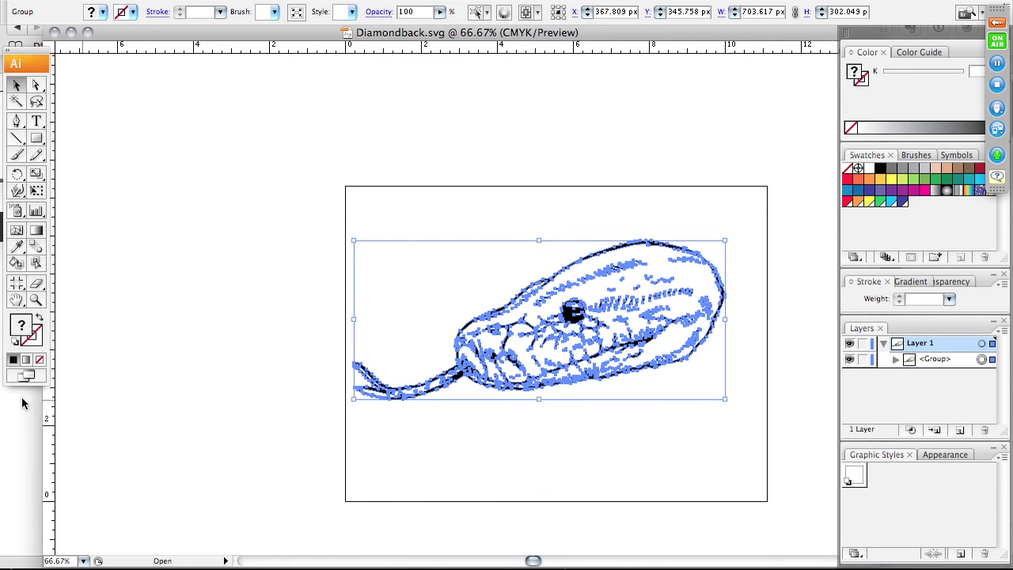
Check the Desktop for the saved SVG file, close the Illustrator document and switch back to the browser
{"action": "key", "text": "F11"}
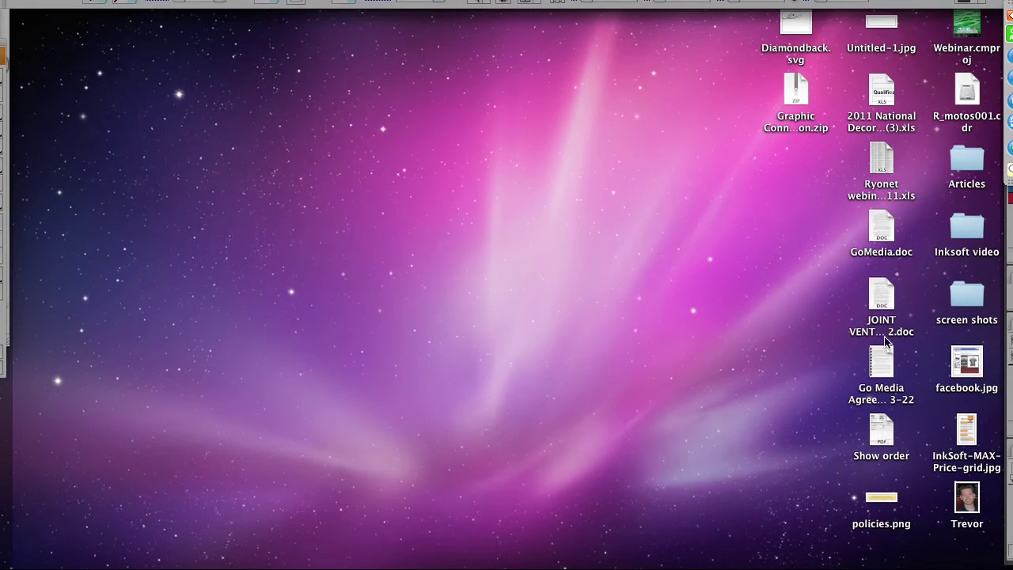
{"action": "key", "text": "F11"}
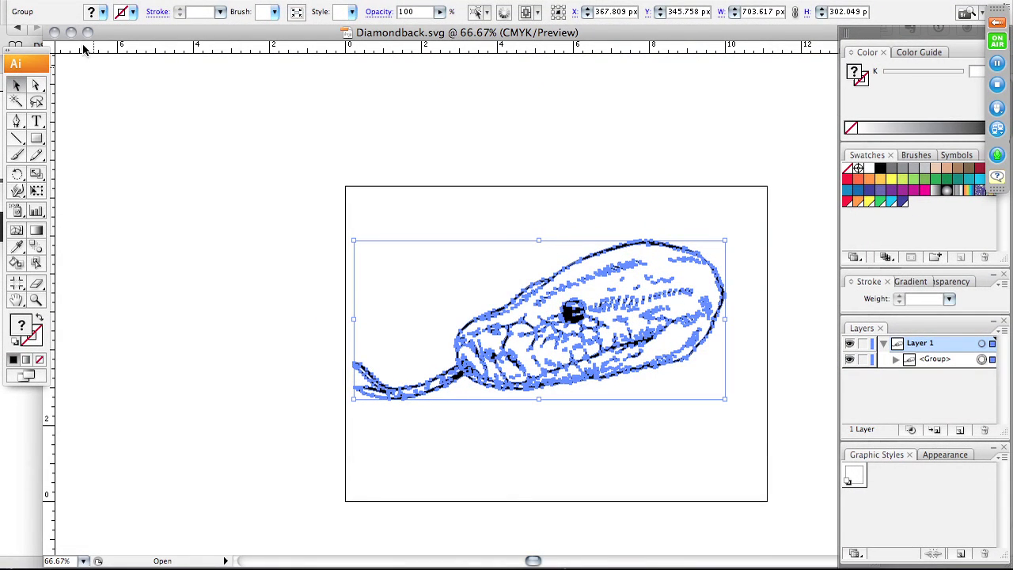
{"action": "left_click", "coordinate": [54, 32]}
{"action": "left_click", "coordinate": [74, 124]}
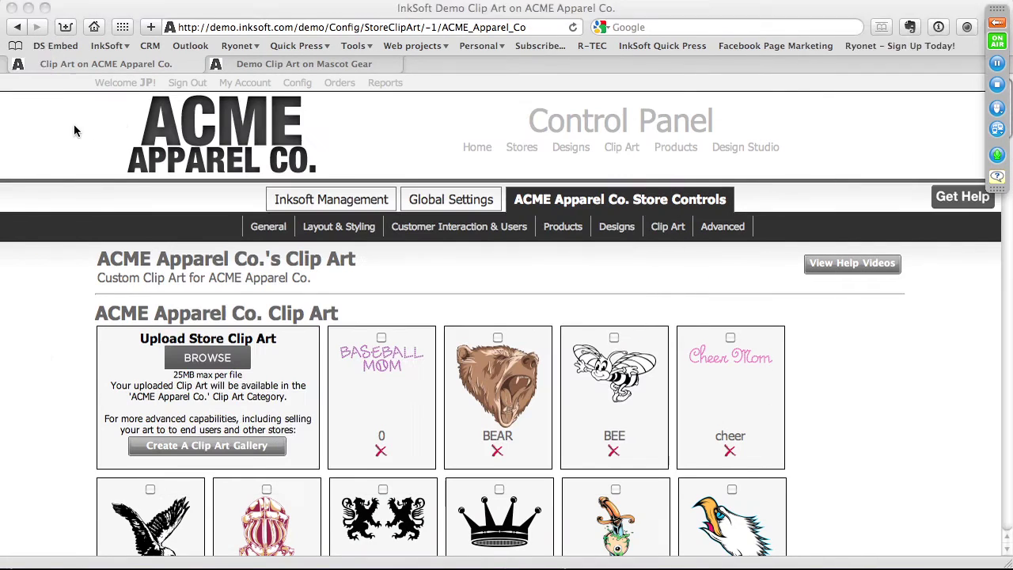
Upload Diamondback.svg from the Desktop as store clip art for ACME Apparel Co
{"action": "scroll", "coordinate": [426, 272], "scroll_direction": "down", "scroll_amount": 3}
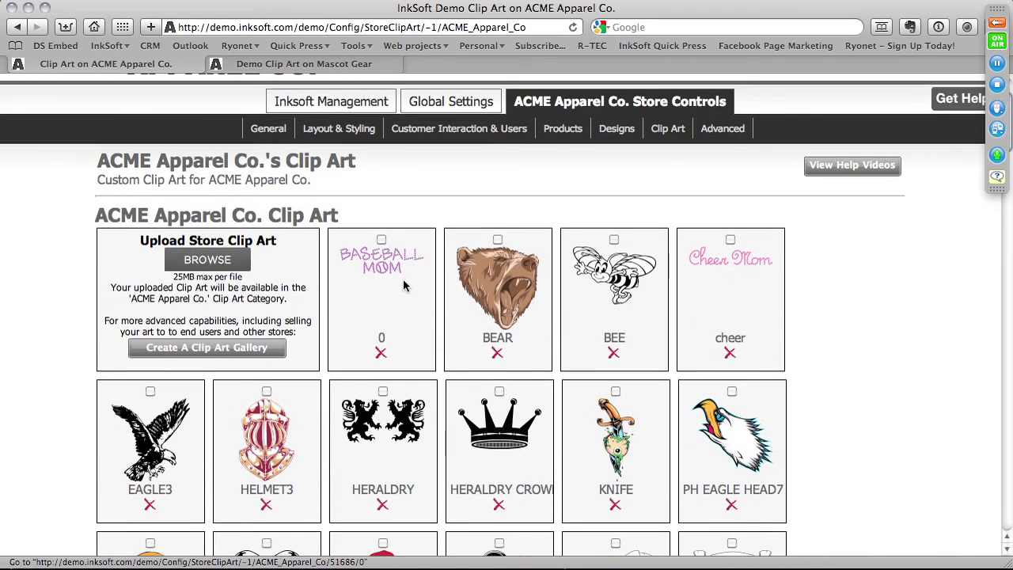
{"action": "left_click", "coordinate": [183, 259]}
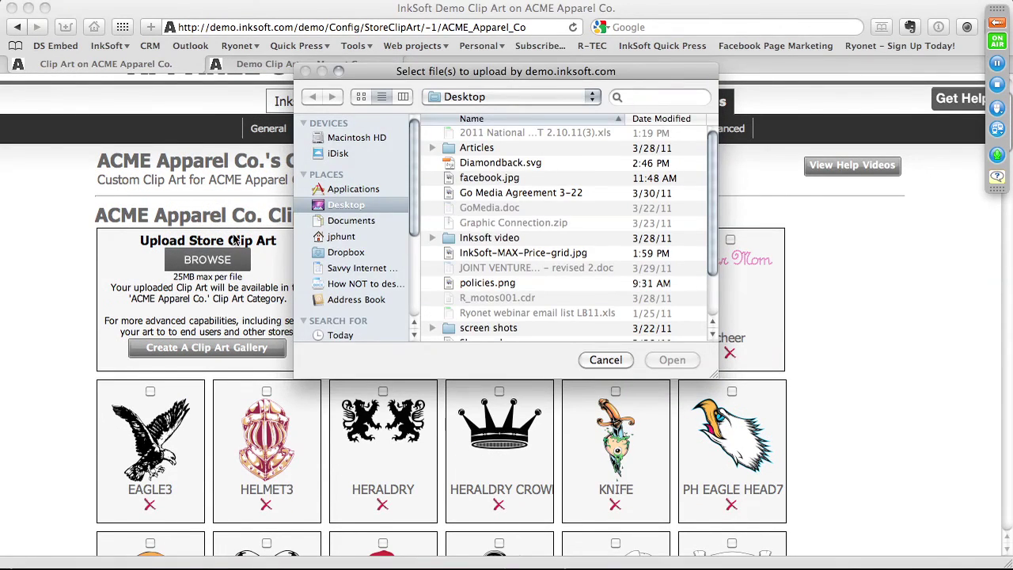
{"action": "left_click", "coordinate": [504, 163]}
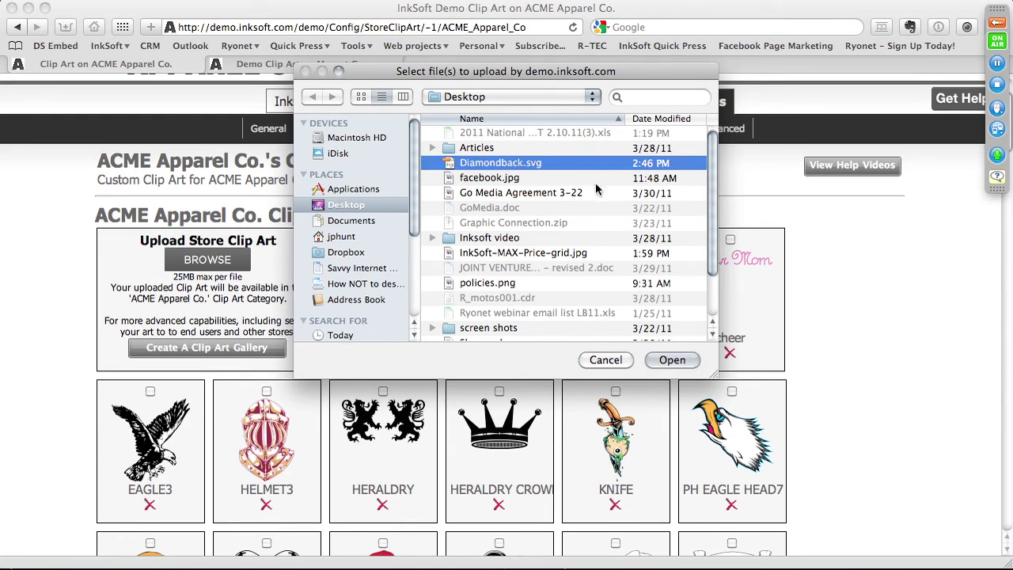
{"action": "left_click", "coordinate": [671, 360]}
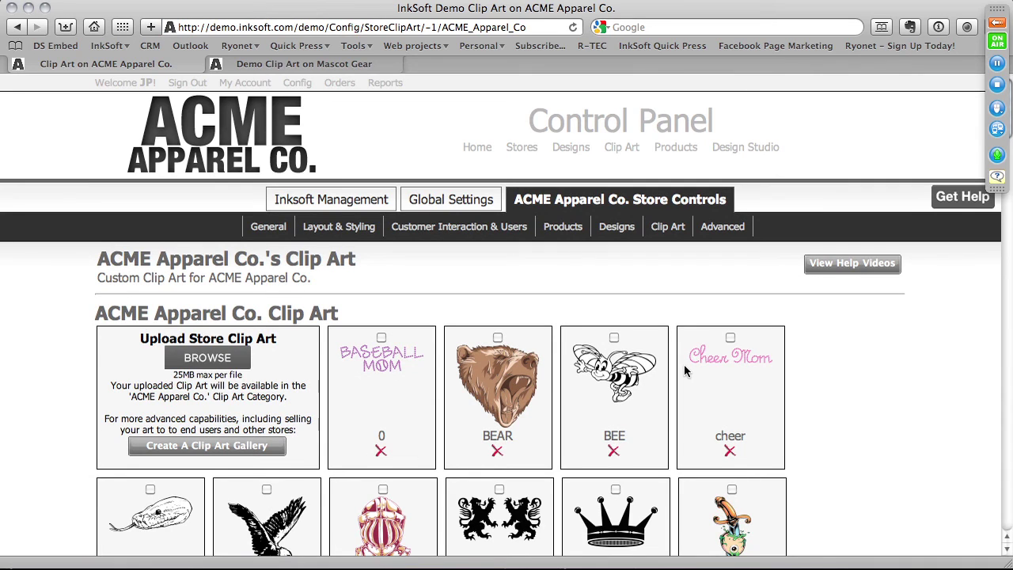
Remove the "Baseball Mom" clip art from the ACME Apparel Co. store and confirm the removal
{"action": "scroll", "coordinate": [684, 364], "scroll_direction": "down", "scroll_amount": 5}
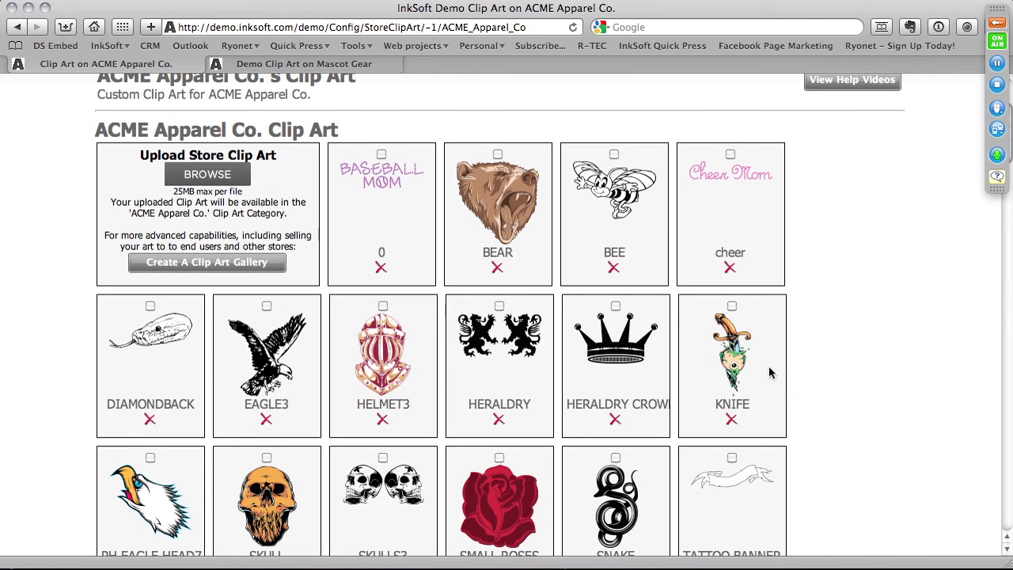
{"action": "left_click", "coordinate": [381, 267]}
{"action": "left_click", "coordinate": [624, 209]}
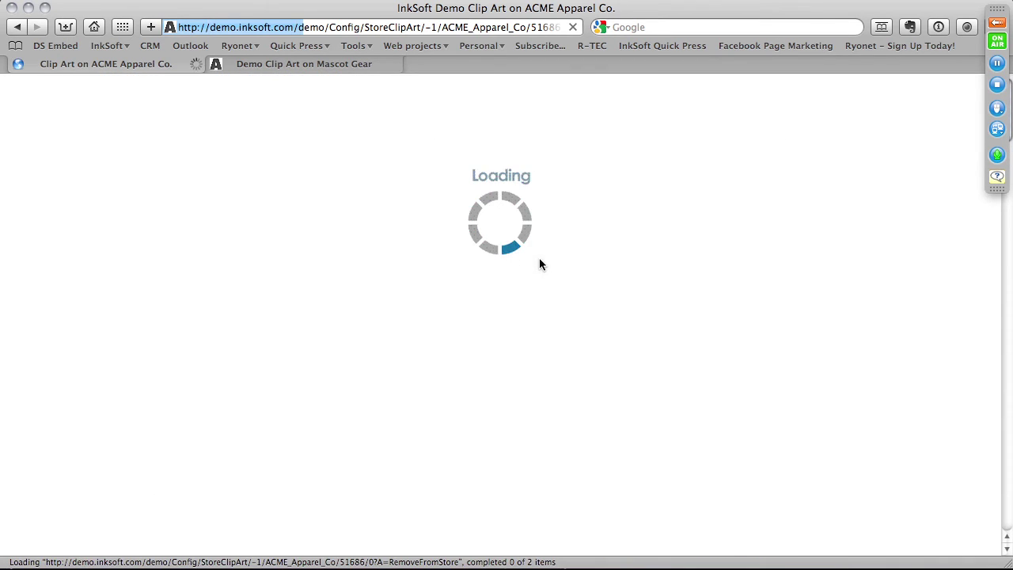
Open the DIAMONDBACK clip art's detail page and review its design options and store assignment list
{"action": "scroll", "coordinate": [558, 261], "scroll_direction": "down", "scroll_amount": 3}
{"action": "scroll", "coordinate": [572, 214], "scroll_direction": "down", "scroll_amount": 5}
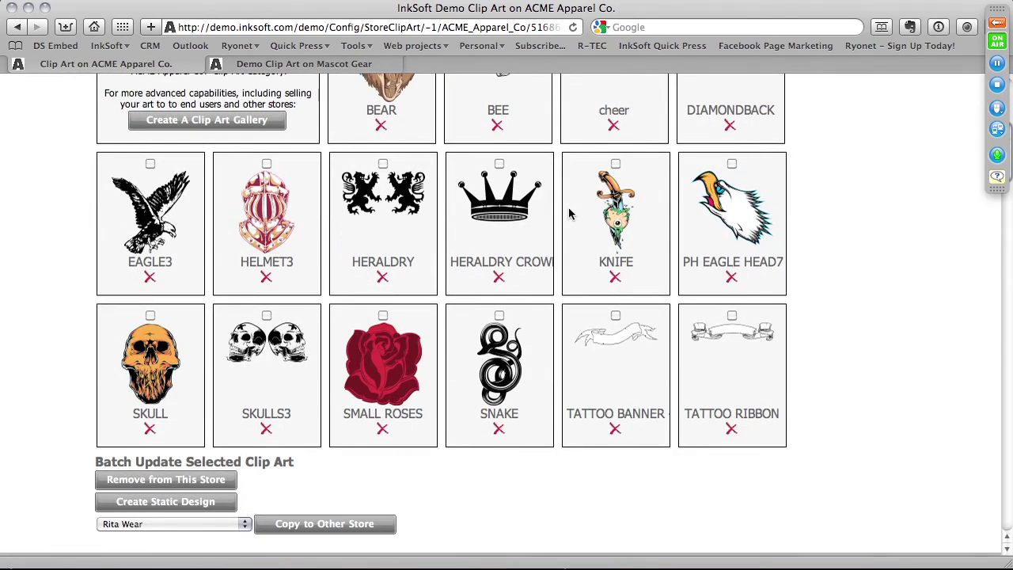
{"action": "scroll", "coordinate": [571, 221], "scroll_direction": "up", "scroll_amount": 6}
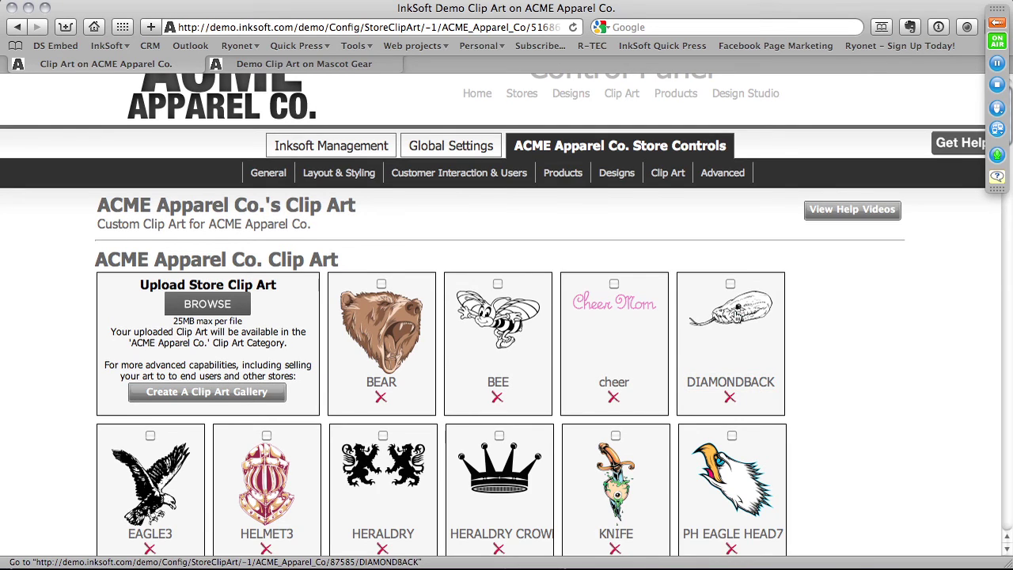
{"action": "left_click", "coordinate": [730, 316]}
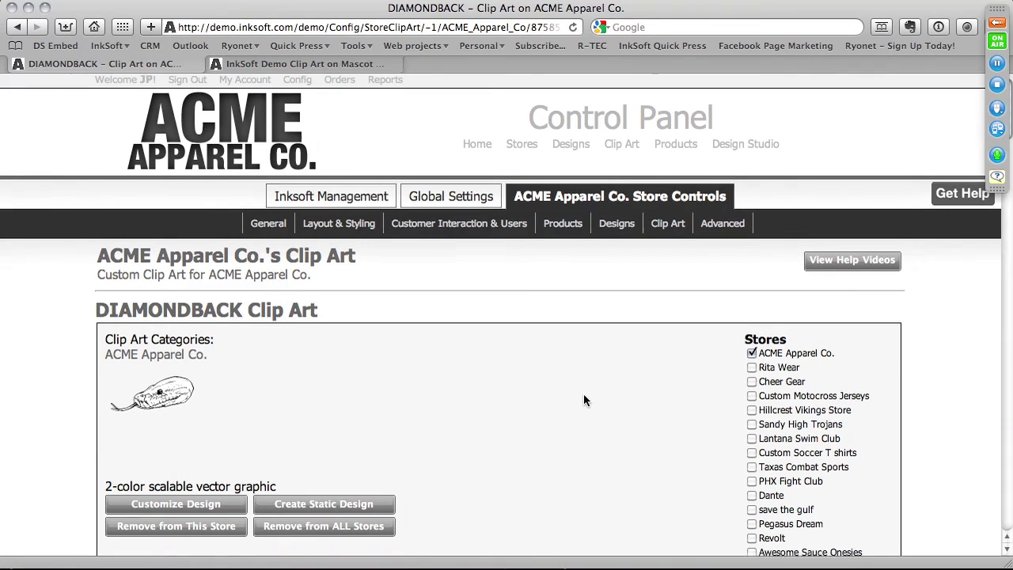
{"action": "scroll", "coordinate": [584, 400], "scroll_direction": "down", "scroll_amount": 3}
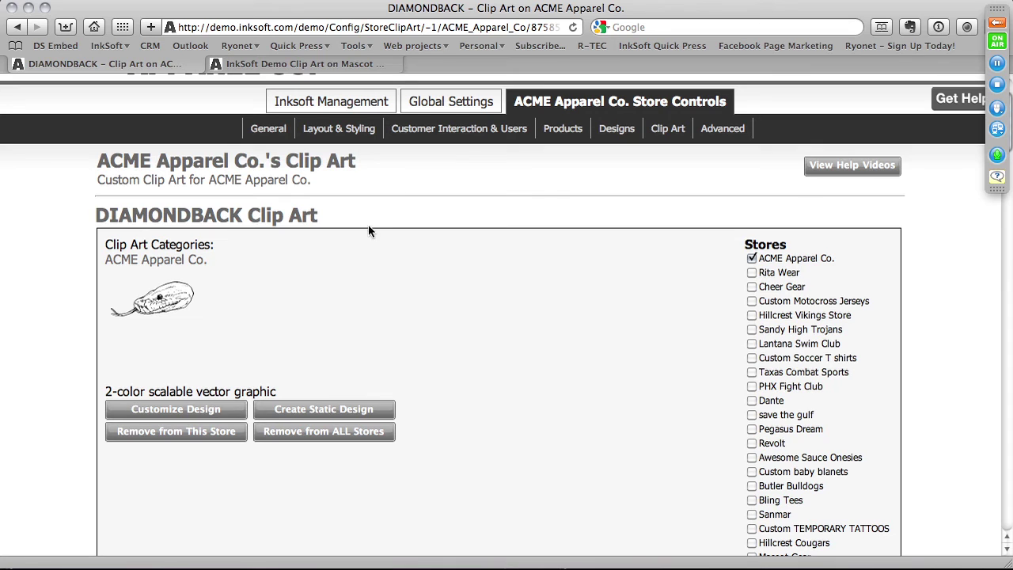
{"action": "scroll", "coordinate": [750, 242], "scroll_direction": "down", "scroll_amount": 10}
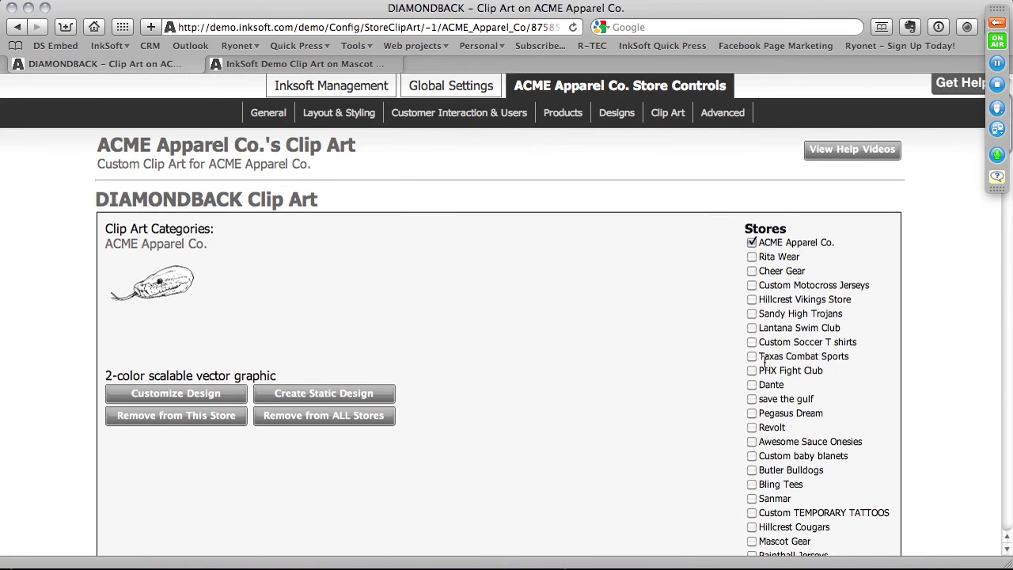
Assign the DIAMONDBACK clip art to Hillcrest Vikings Store, Rita Wear, Dante, Hillcrest Cougars and Mascot Gear, and save the changes
{"action": "scroll", "coordinate": [762, 370], "scroll_direction": "up", "scroll_amount": 10}
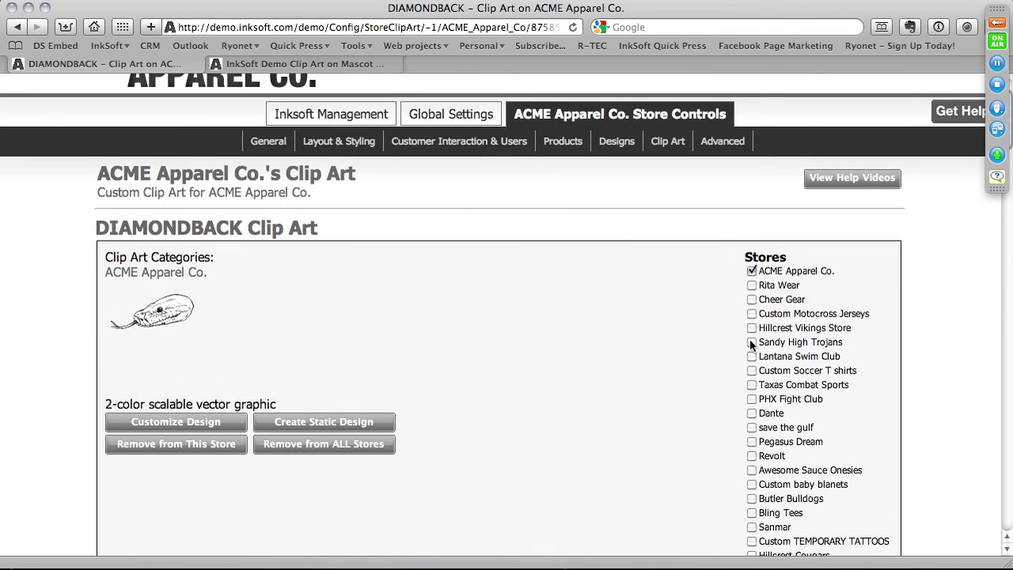
{"action": "left_click", "coordinate": [751, 328]}
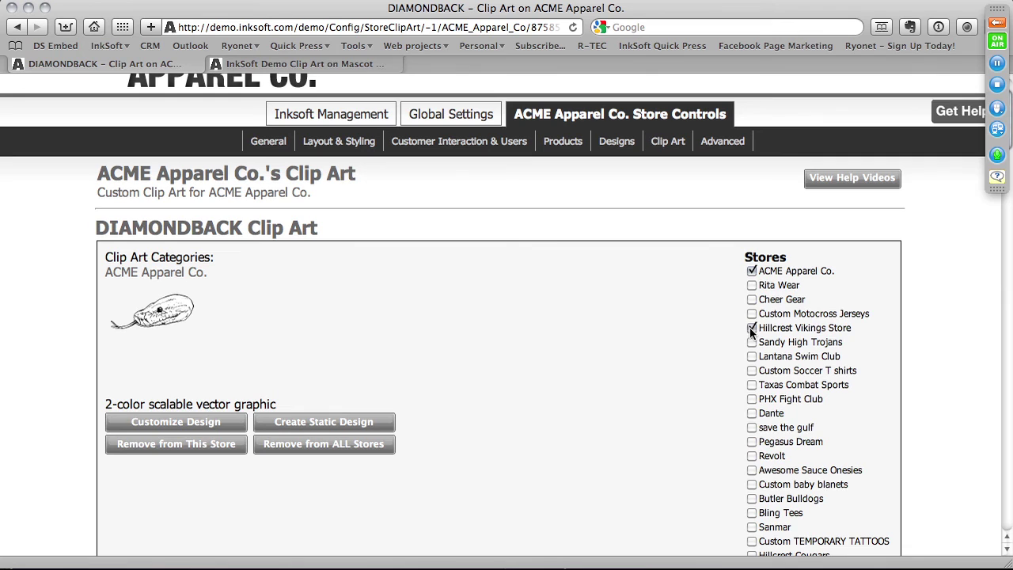
{"action": "left_click", "coordinate": [750, 285]}
{"action": "left_click", "coordinate": [751, 413]}
{"action": "scroll", "coordinate": [744, 380], "scroll_direction": "down", "scroll_amount": 4}
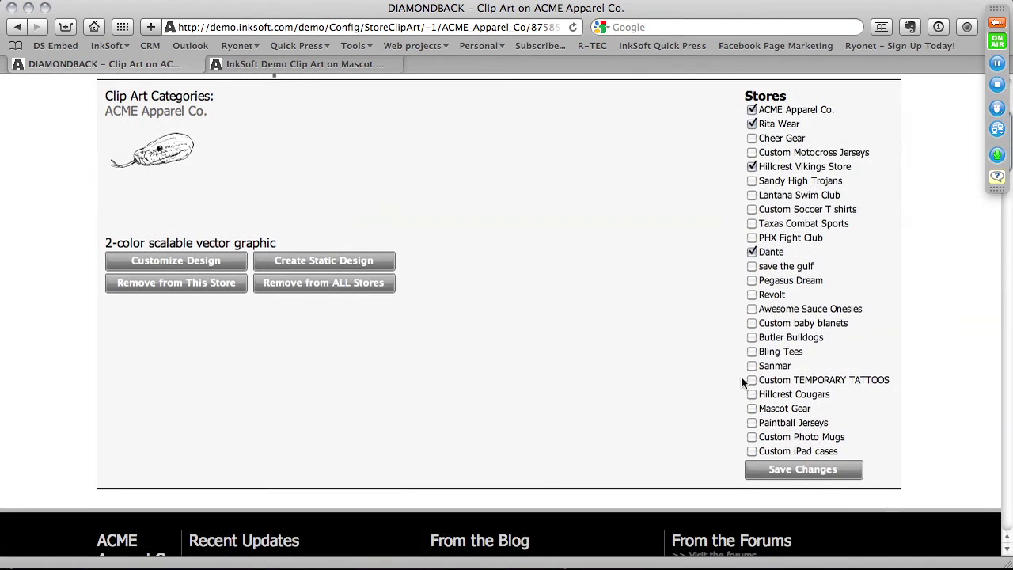
{"action": "left_click", "coordinate": [751, 409]}
{"action": "left_click", "coordinate": [791, 469]}
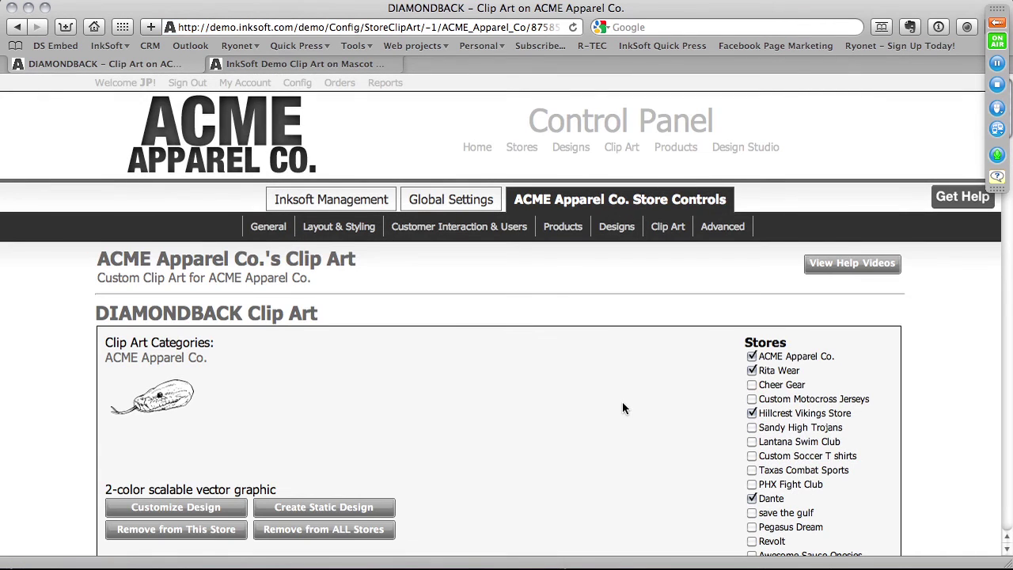
{"action": "scroll", "coordinate": [506, 365], "scroll_direction": "down", "scroll_amount": 10}
{"action": "scroll", "coordinate": [483, 357], "scroll_direction": "up", "scroll_amount": 6}
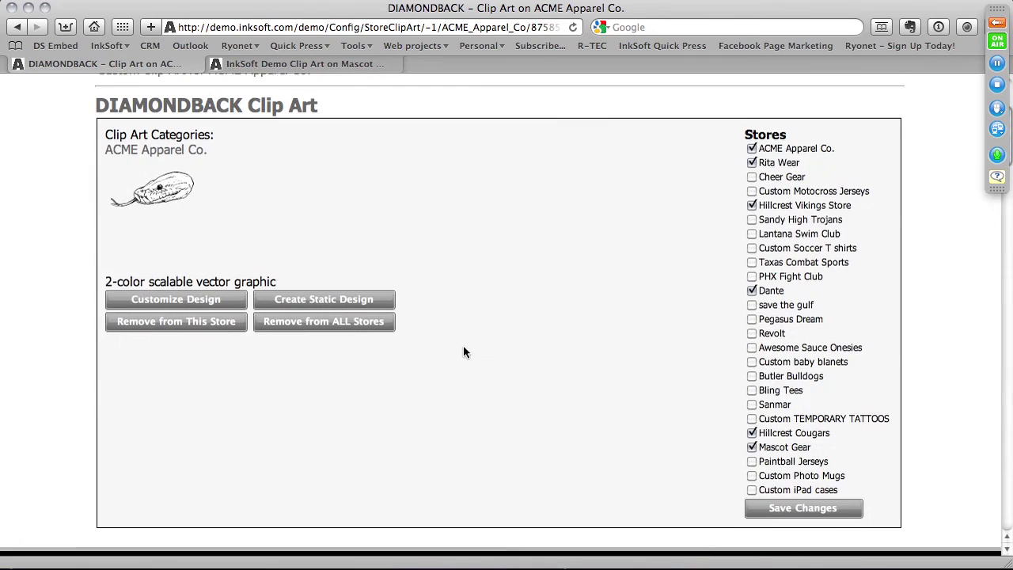
Open the DIAMONDBACK clip art for customizing in the Design Studio and delete its graphic from the shirt front
{"action": "scroll", "coordinate": [465, 351], "scroll_direction": "up", "scroll_amount": 1}
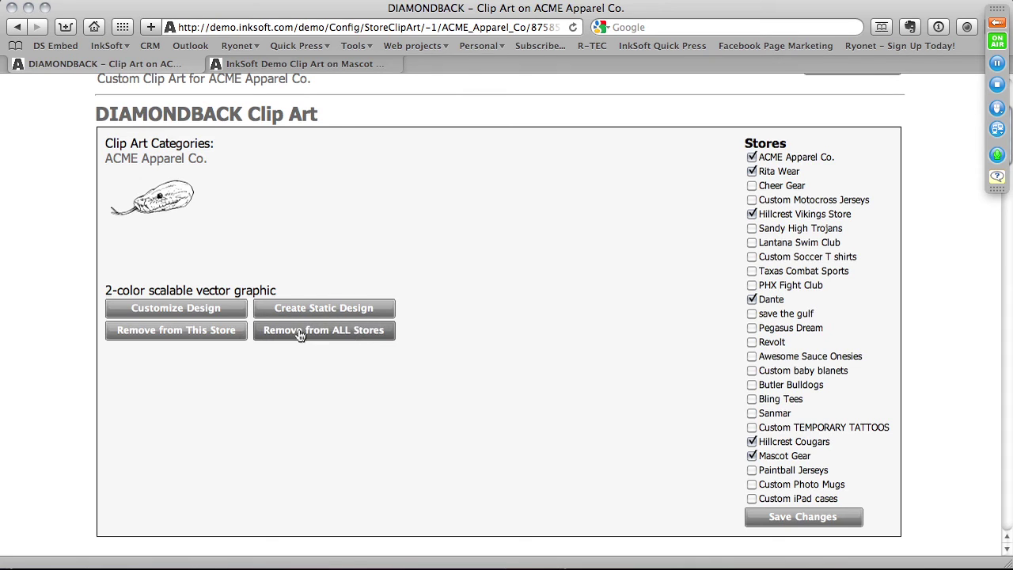
{"action": "left_click", "coordinate": [195, 310]}
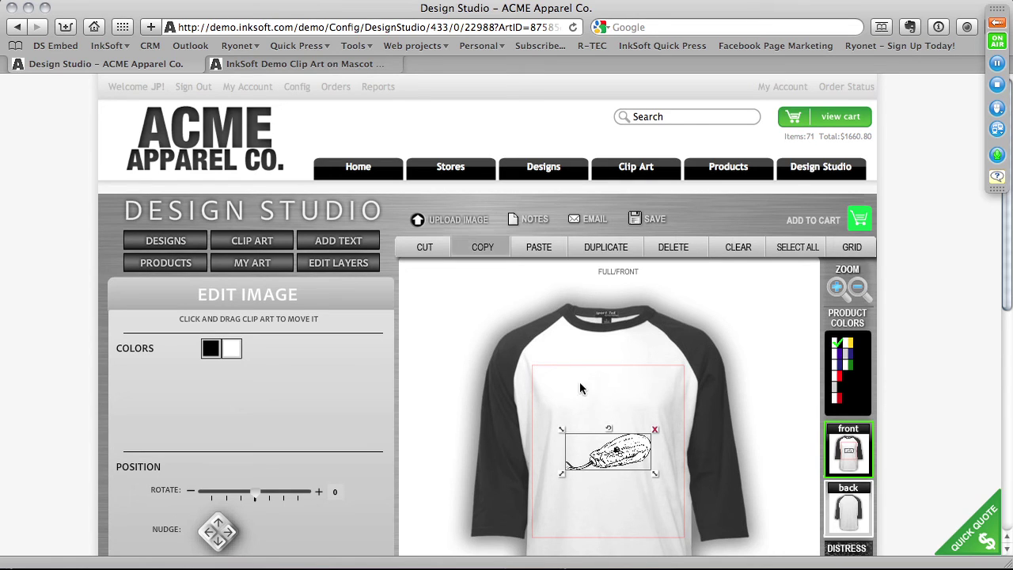
{"action": "left_click", "coordinate": [655, 431]}
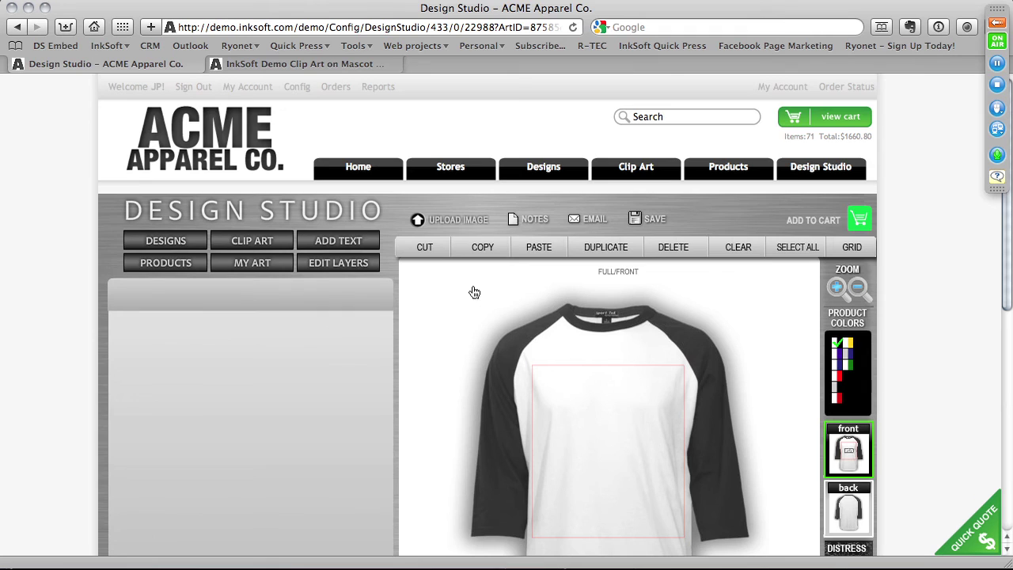
Upload Diamondback.svg from the Desktop as an image on the front of the raglan jersey
{"action": "left_click", "coordinate": [445, 226]}
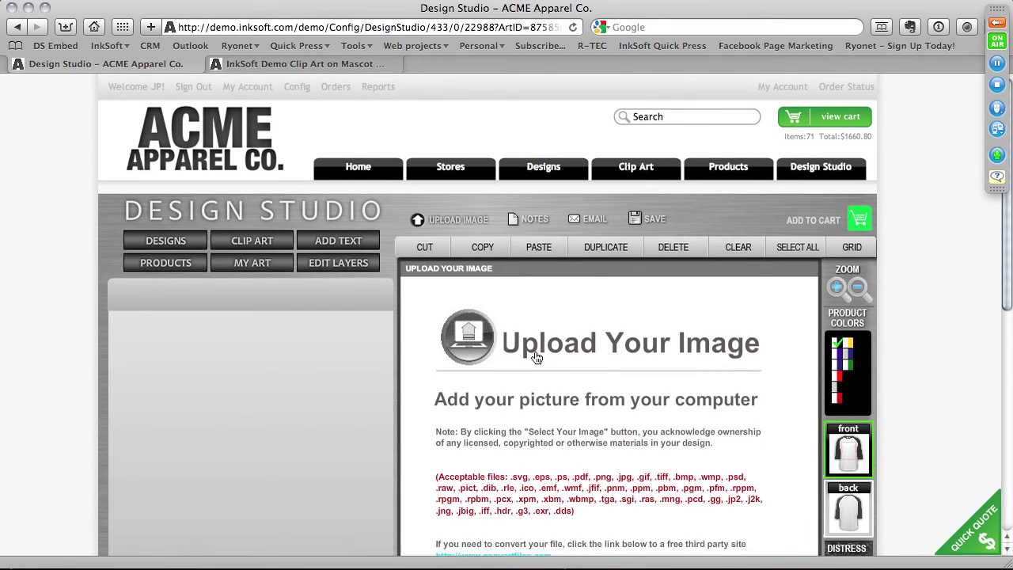
{"action": "scroll", "coordinate": [607, 430], "scroll_direction": "down", "scroll_amount": 3}
{"action": "scroll", "coordinate": [661, 406], "scroll_direction": "down", "scroll_amount": 4}
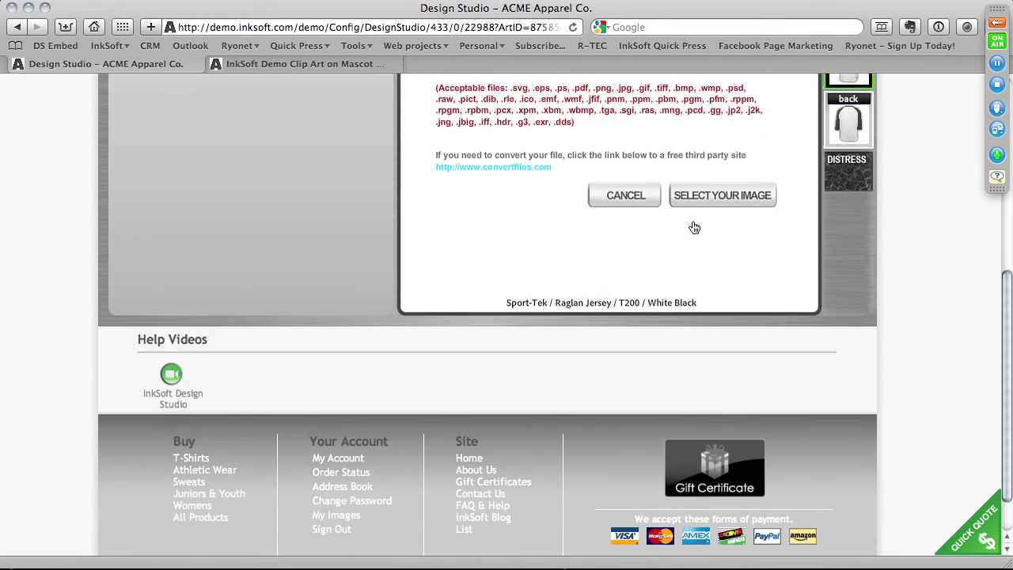
{"action": "left_click", "coordinate": [664, 263]}
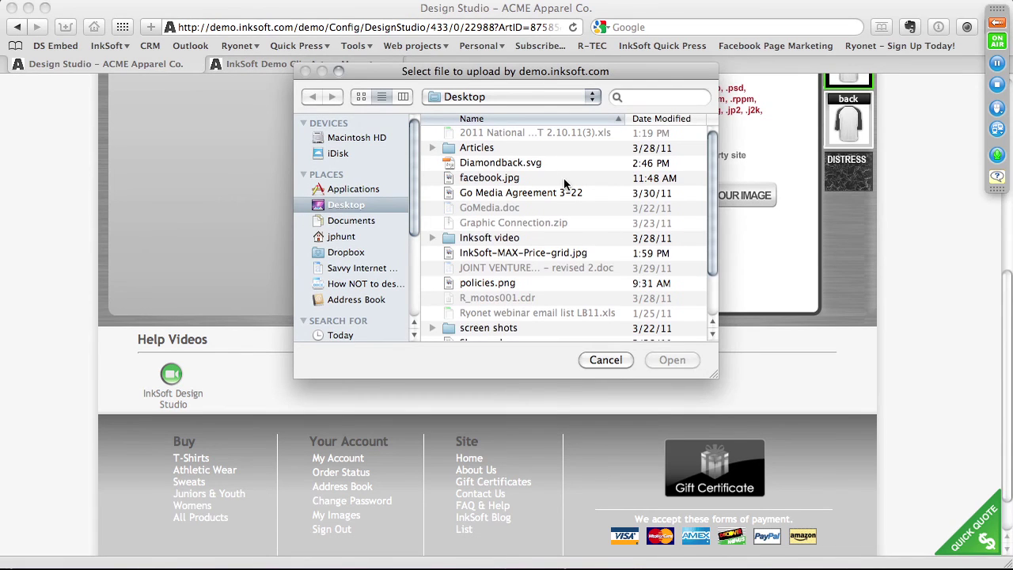
{"action": "double_click", "coordinate": [524, 163]}
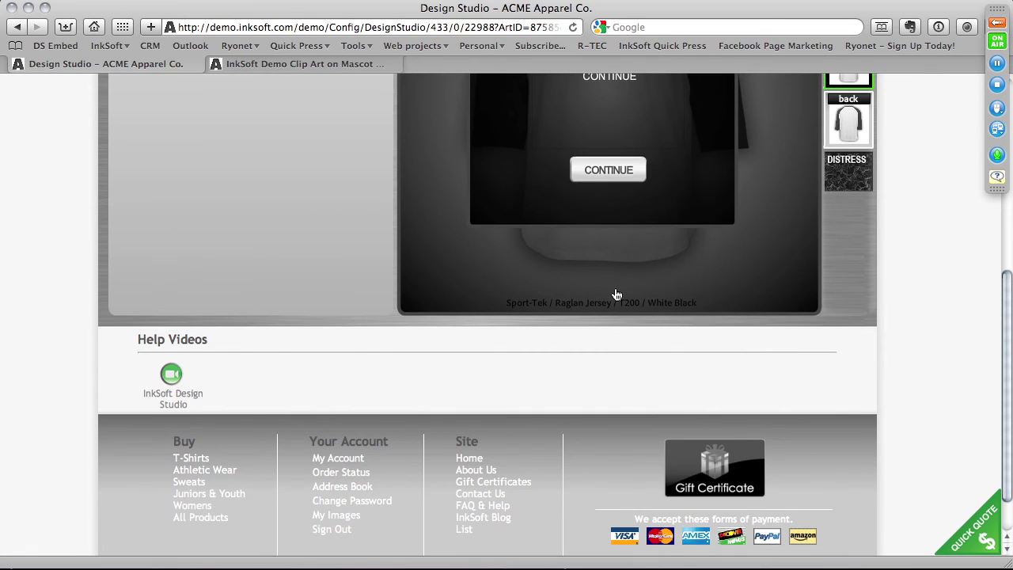
{"action": "scroll", "coordinate": [602, 317], "scroll_direction": "up", "scroll_amount": 4}
{"action": "left_click", "coordinate": [599, 426]}
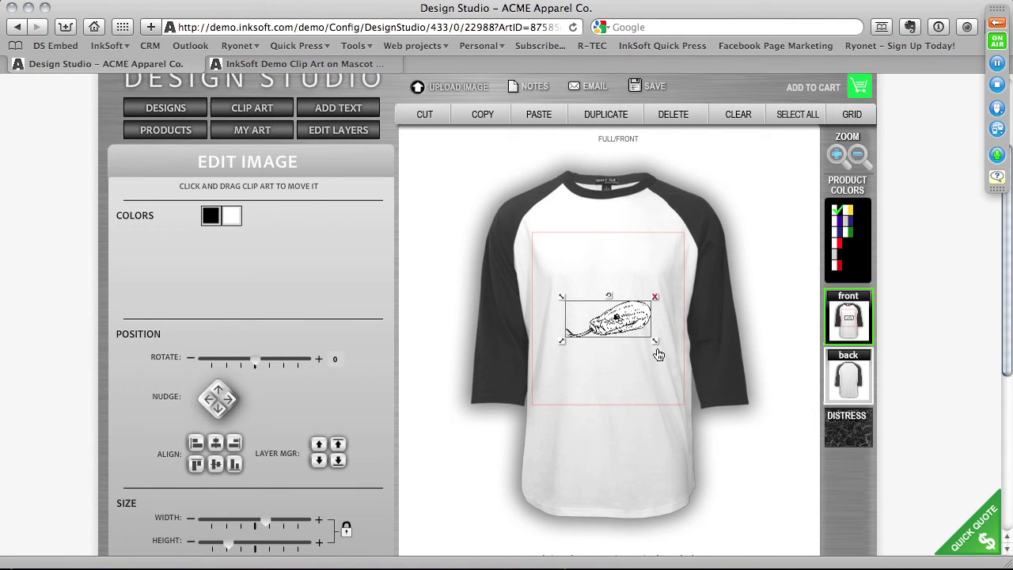
Enlarge the snake image to nearly the width of the front print area and recolor its white area dark red
{"action": "left_click_drag", "start_coordinate": [658, 346], "coordinate": [682, 354]}
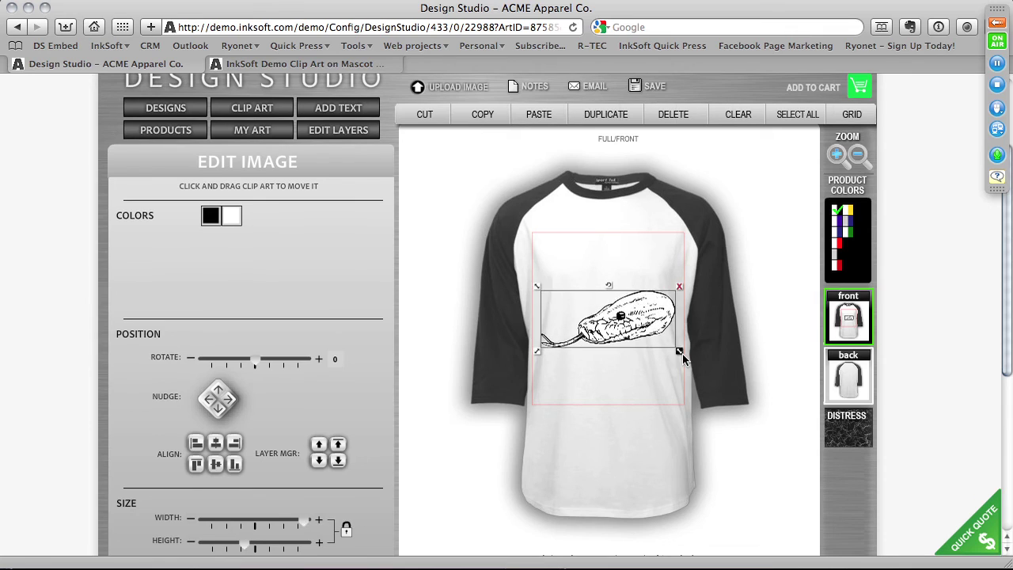
{"action": "left_click", "coordinate": [229, 218]}
{"action": "left_click", "coordinate": [248, 259]}
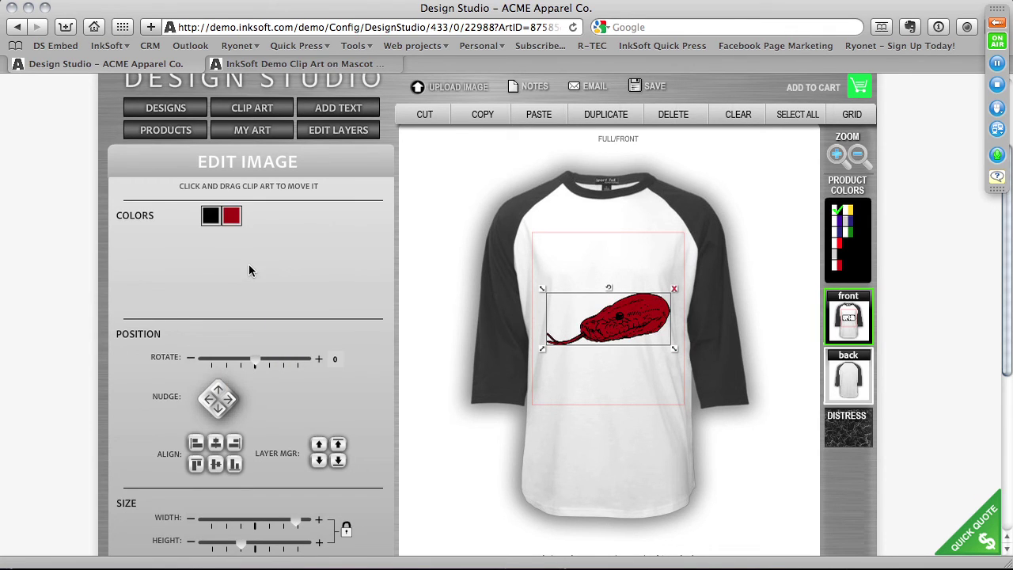
Try the snake with a black fill and its lines in medium gray, followed by light gray
{"action": "left_click", "coordinate": [211, 215]}
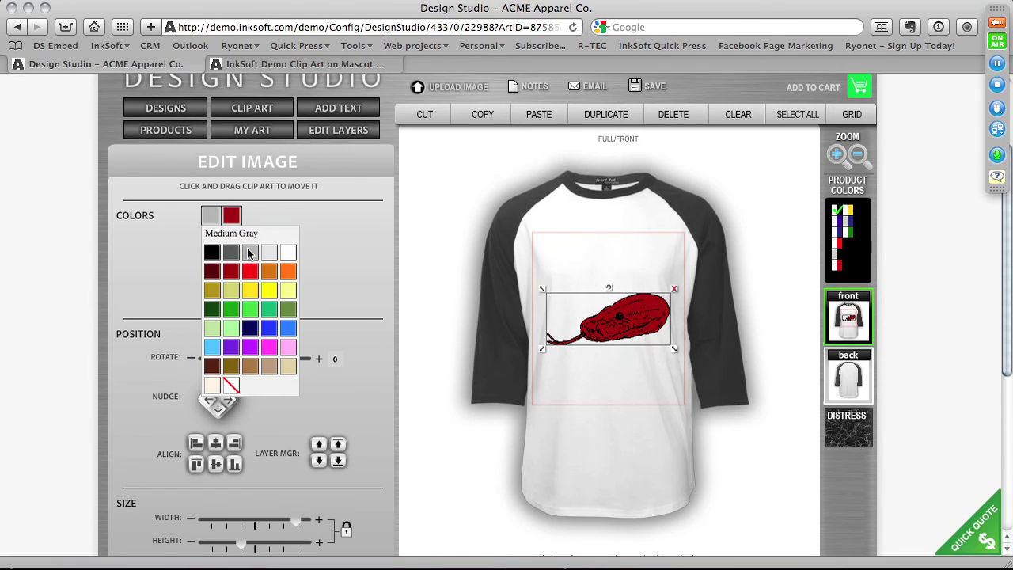
{"action": "left_click", "coordinate": [249, 252]}
{"action": "left_click", "coordinate": [231, 216]}
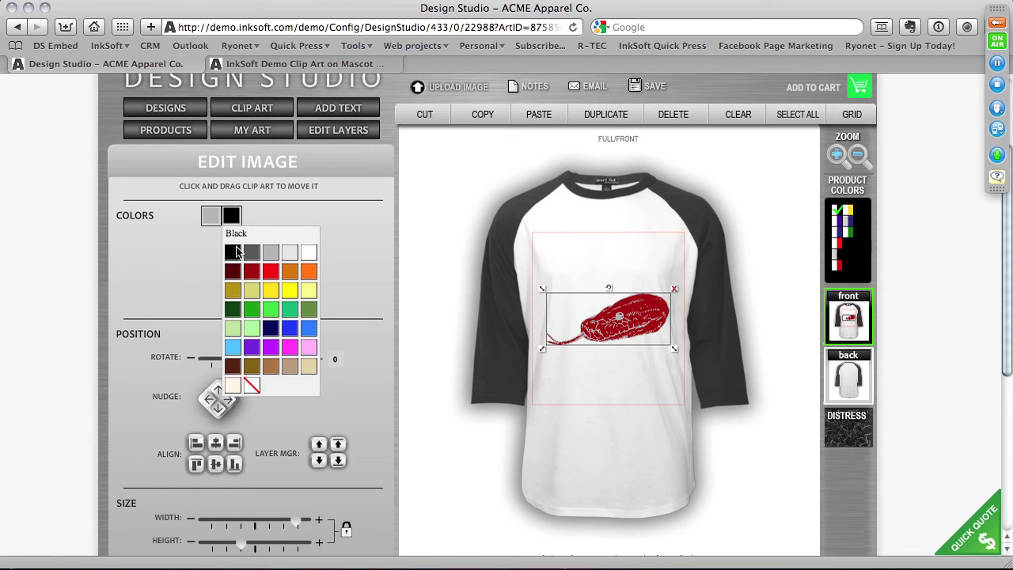
{"action": "left_click", "coordinate": [232, 252]}
{"action": "left_click", "coordinate": [211, 215]}
{"action": "left_click", "coordinate": [268, 252]}
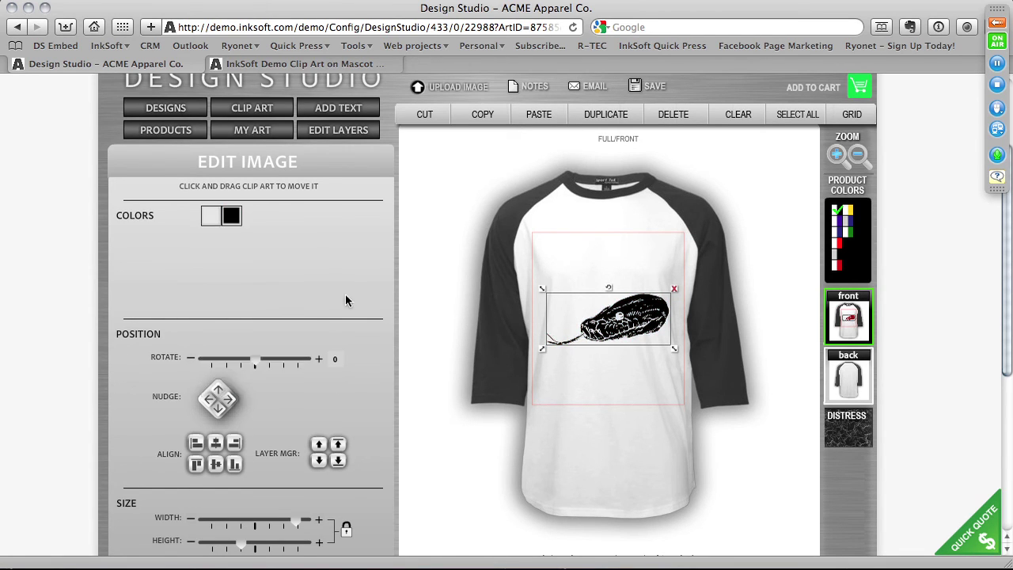
Set the snake's fill to medium gray and its lines to black, and shift the image slightly within the print area
{"action": "left_click", "coordinate": [232, 215]}
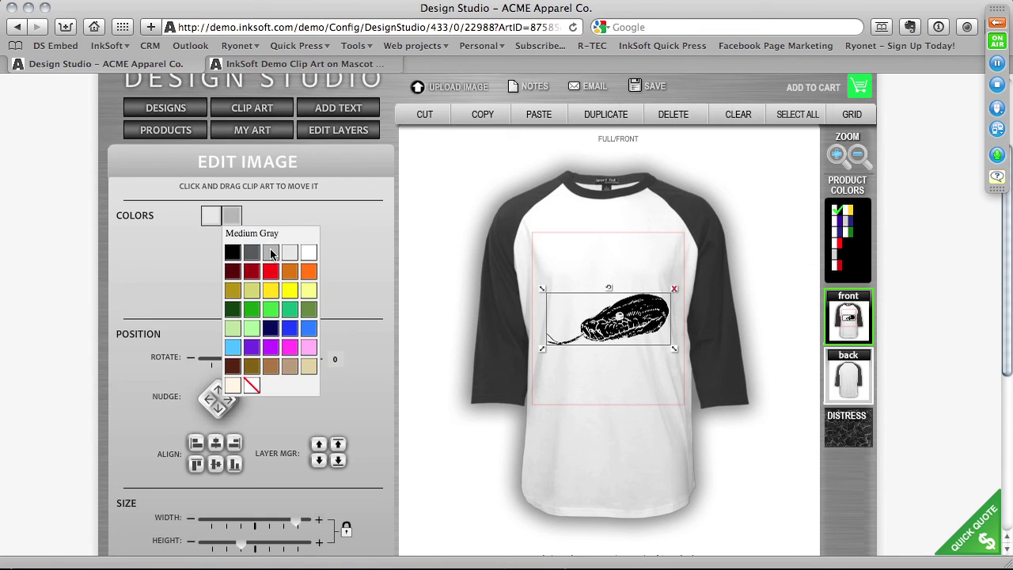
{"action": "left_click", "coordinate": [248, 252]}
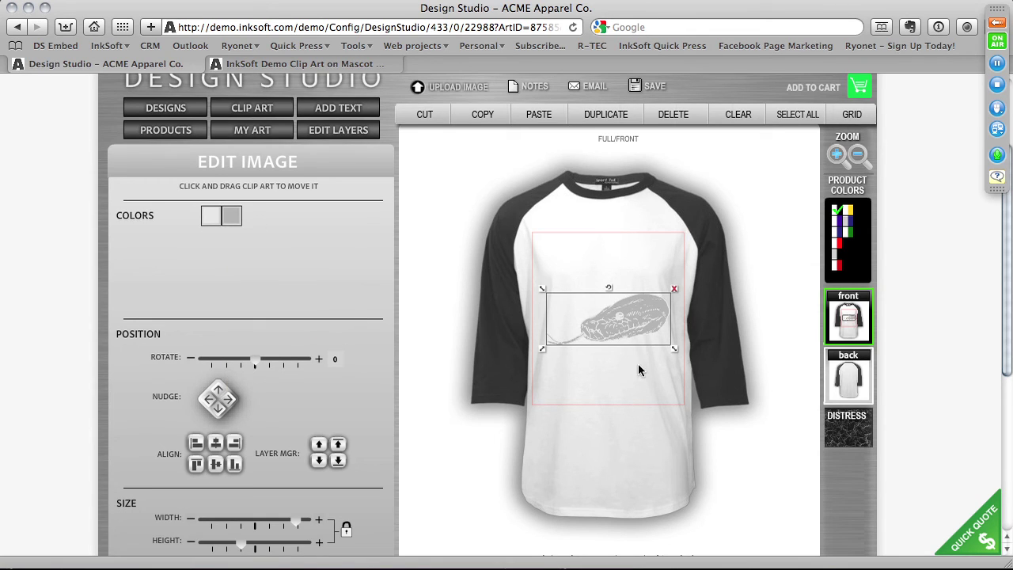
{"action": "left_click_drag", "start_coordinate": [615, 331], "coordinate": [611, 328]}
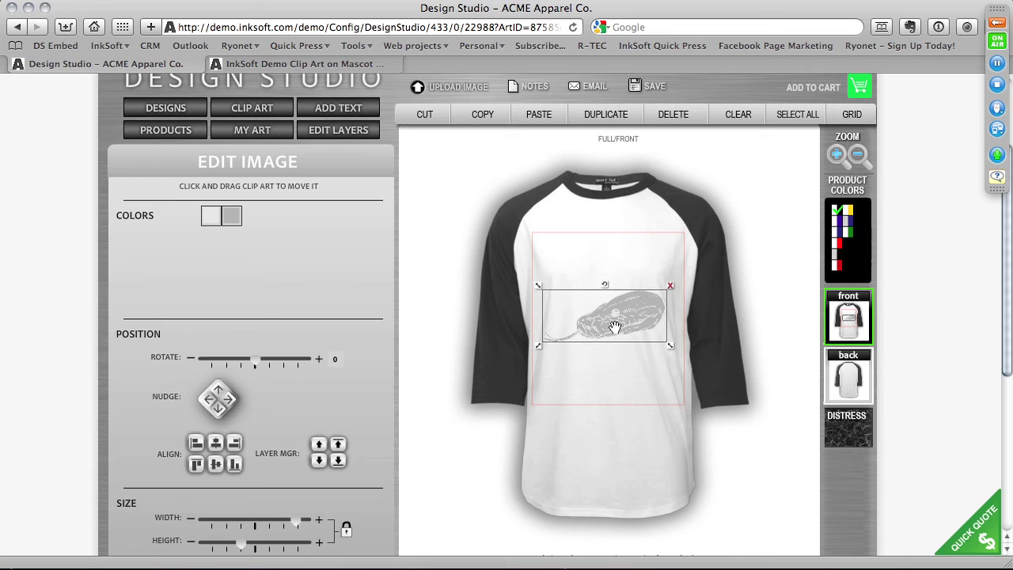
{"action": "left_click", "coordinate": [216, 223]}
{"action": "left_click", "coordinate": [214, 246]}
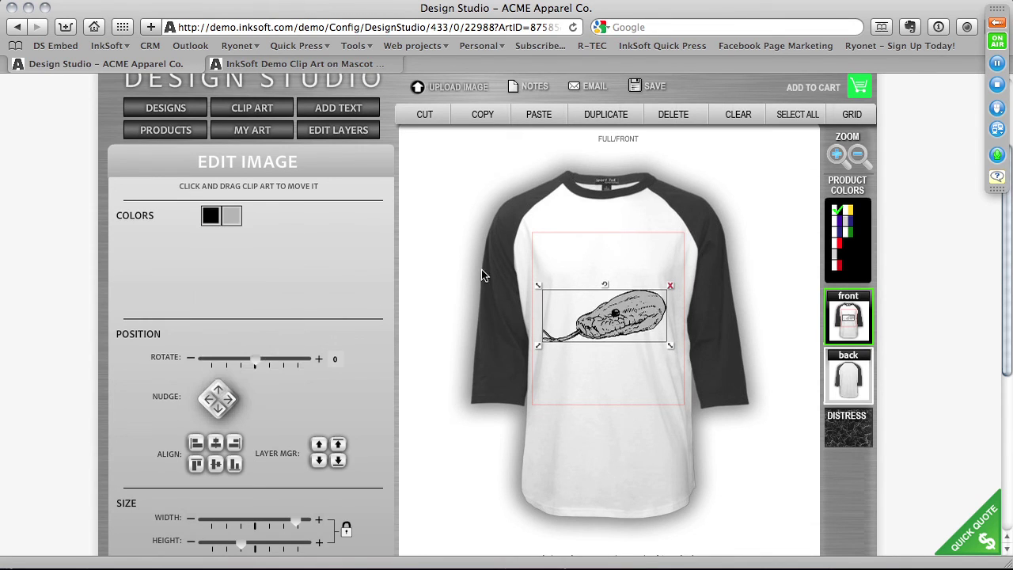
Add the text "DIAMOND BACKS" above the snake on the shirt front
{"action": "left_click", "coordinate": [338, 109]}
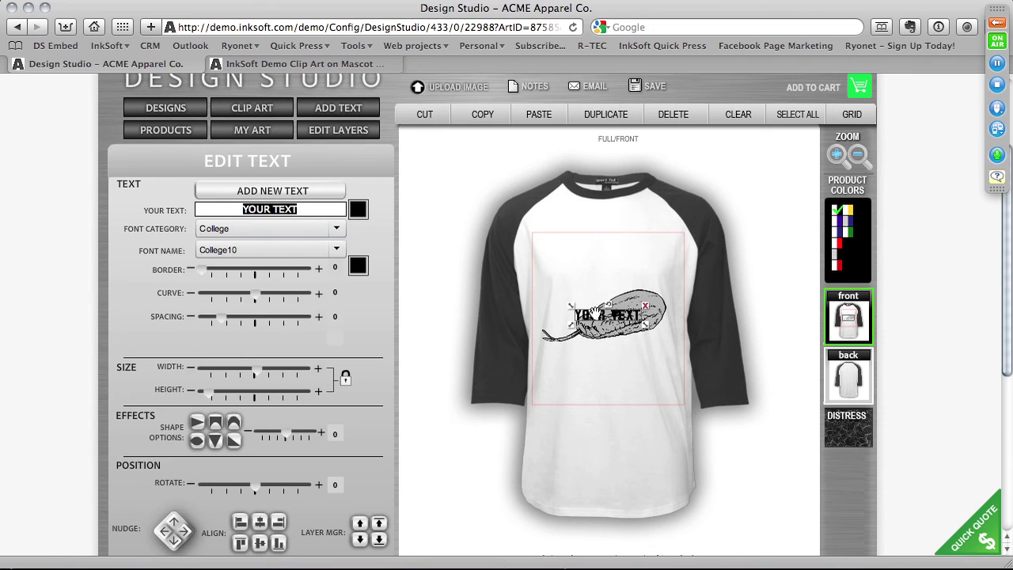
{"action": "left_click", "coordinate": [592, 292]}
{"action": "left_click_drag", "start_coordinate": [592, 291], "coordinate": [590, 257]}
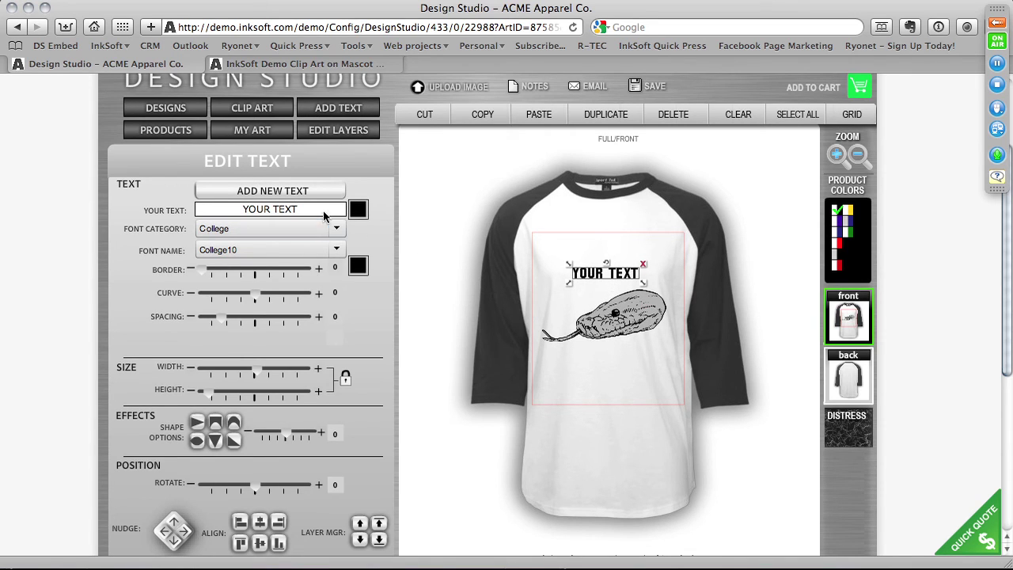
{"action": "type", "text": "D"}
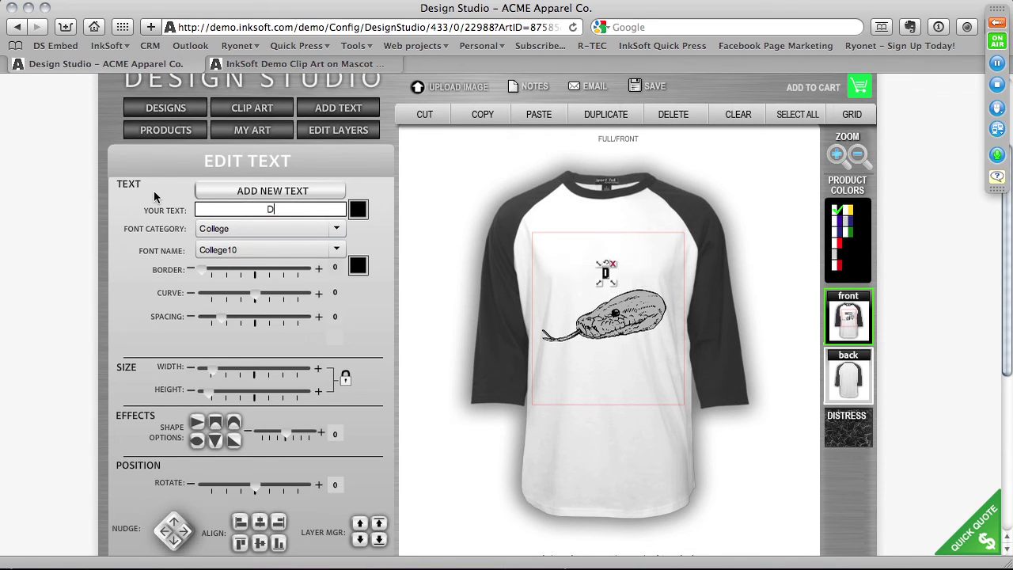
{"action": "type", "text": "IAMOND "}
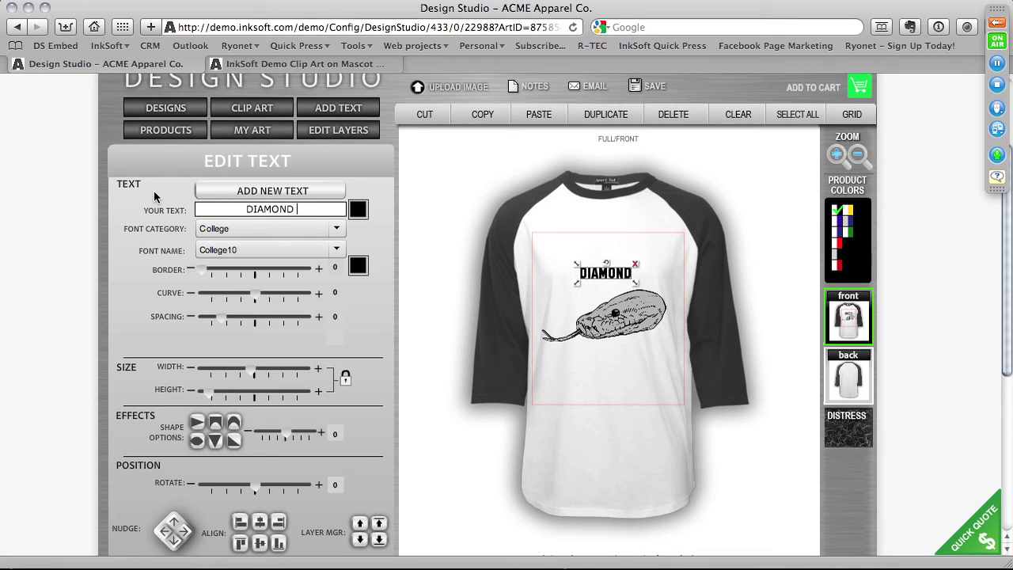
{"action": "type", "text": "BACKS"}
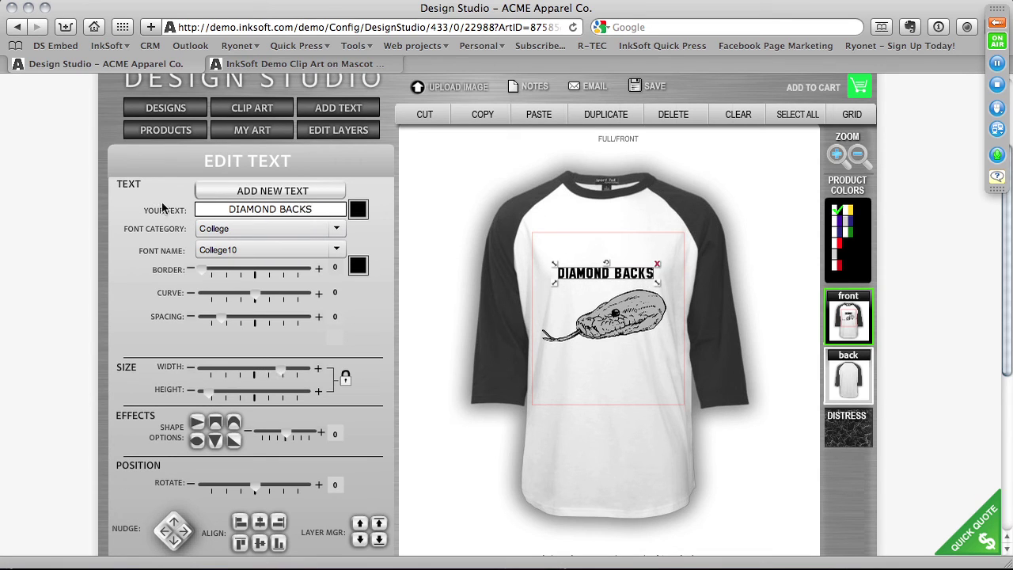
Change the DIAMOND BACKS text to the College02 font and arch it with a curve of 100
{"action": "left_click", "coordinate": [264, 250]}
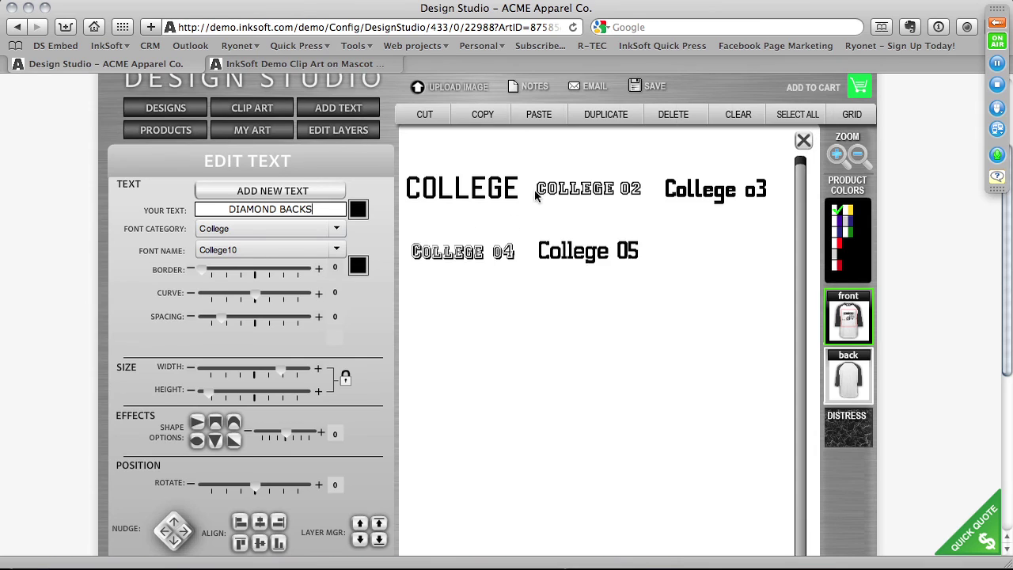
{"action": "left_click", "coordinate": [591, 124]}
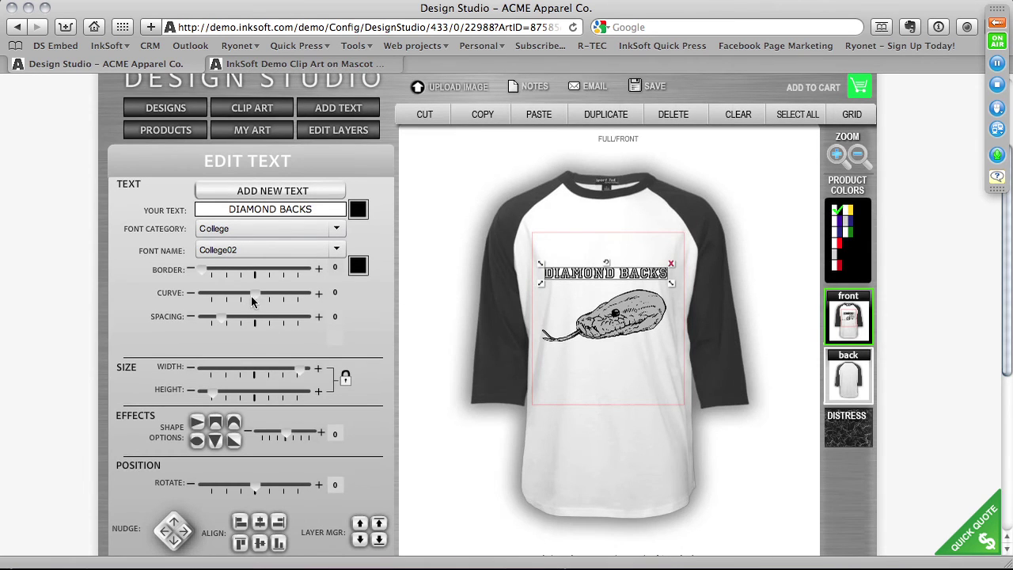
{"action": "left_click_drag", "start_coordinate": [252, 301], "coordinate": [270, 299]}
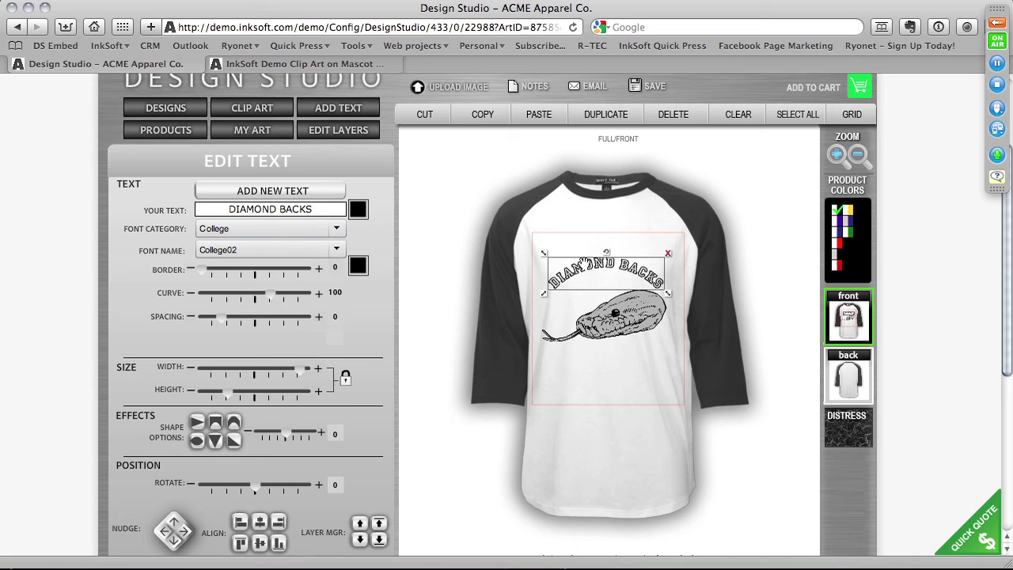
Raise the arched text, move the snake up beneath it and shrink the snake to fit under the arch
{"action": "left_click_drag", "start_coordinate": [585, 262], "coordinate": [587, 250]}
{"action": "left_click", "coordinate": [603, 311]}
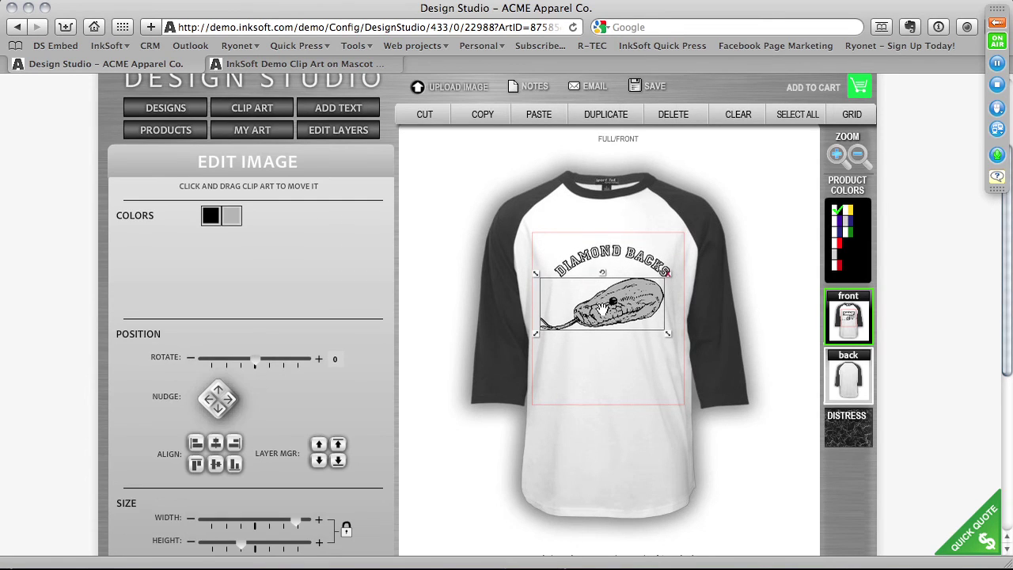
{"action": "left_click_drag", "start_coordinate": [668, 334], "coordinate": [625, 299]}
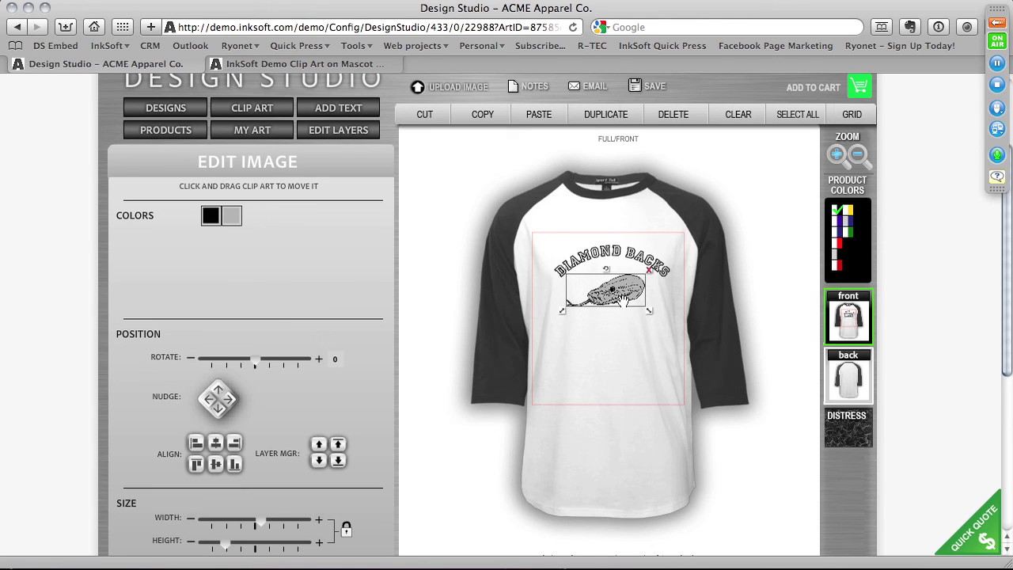
Switch the front design to the Left Chest print location and slightly enlarge the snake there
{"action": "left_click", "coordinate": [867, 315]}
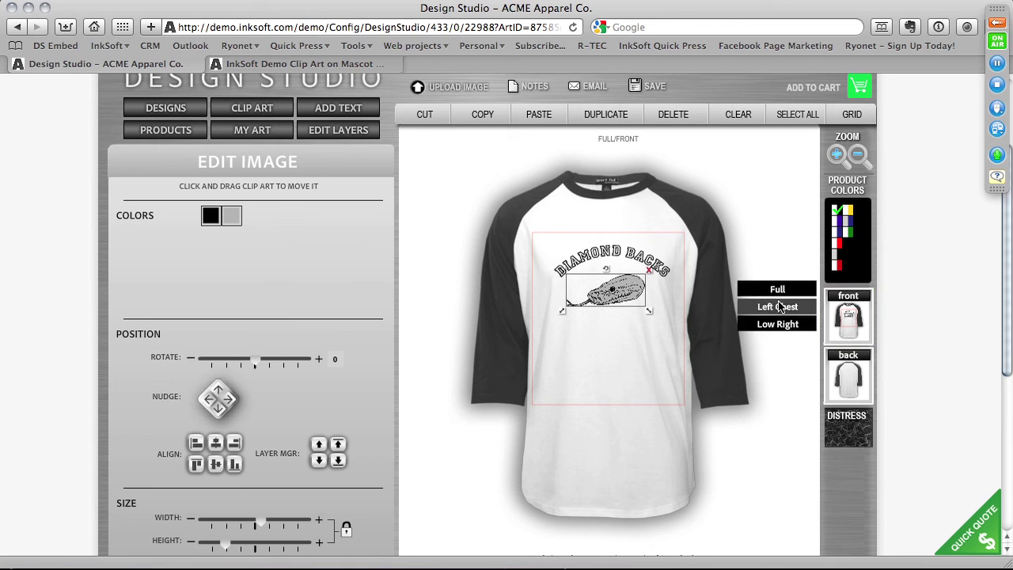
{"action": "left_click", "coordinate": [778, 305]}
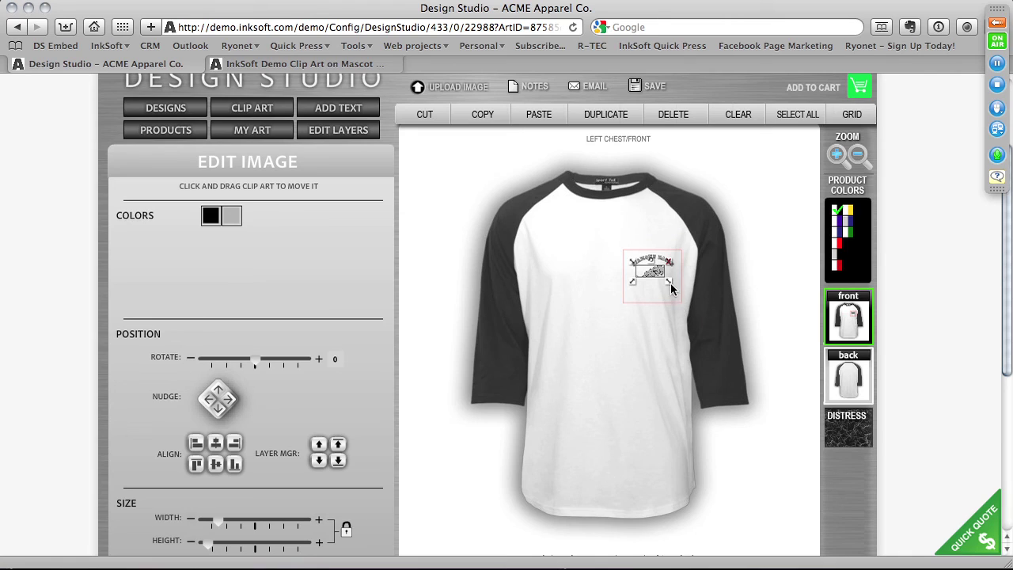
{"action": "left_click_drag", "start_coordinate": [671, 289], "coordinate": [687, 288]}
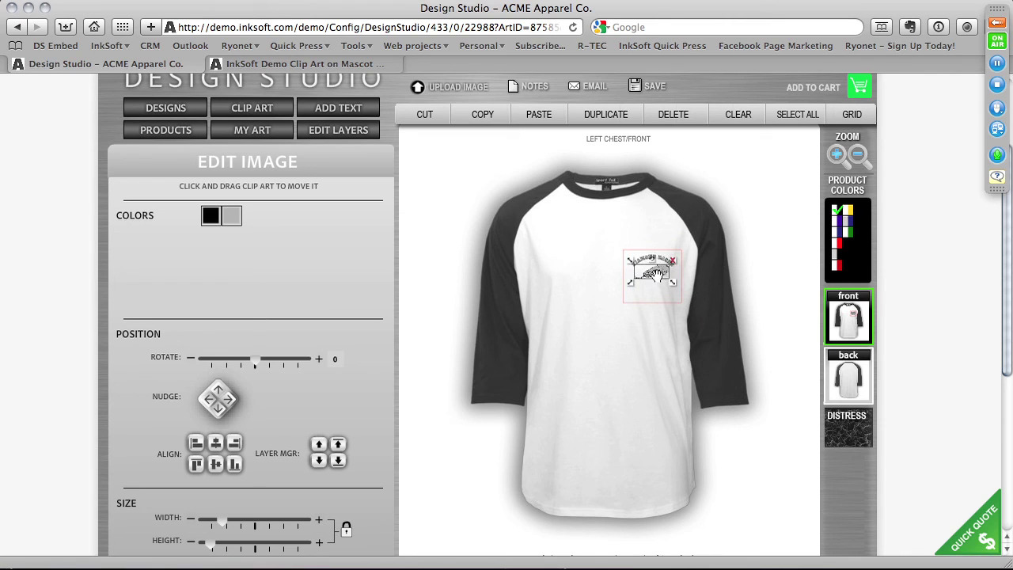
Nudge the snake up and slightly sideways so it sits close beneath the DIAMOND BACKS arch on the left chest
{"action": "left_click_drag", "start_coordinate": [658, 284], "coordinate": [654, 279]}
{"action": "left_click", "coordinate": [836, 154]}
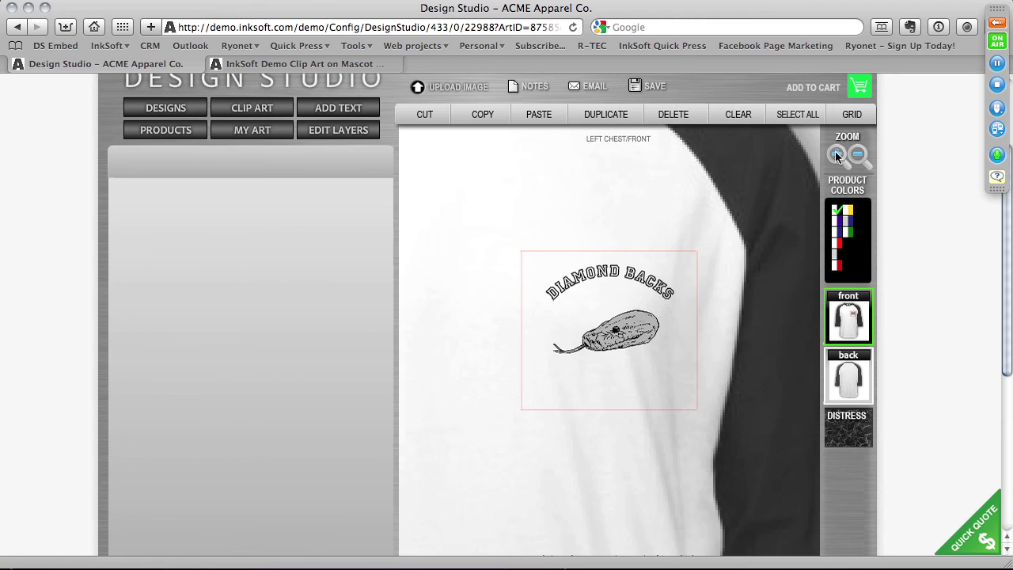
{"action": "left_click", "coordinate": [610, 324]}
{"action": "left_click_drag", "start_coordinate": [610, 325], "coordinate": [607, 321]}
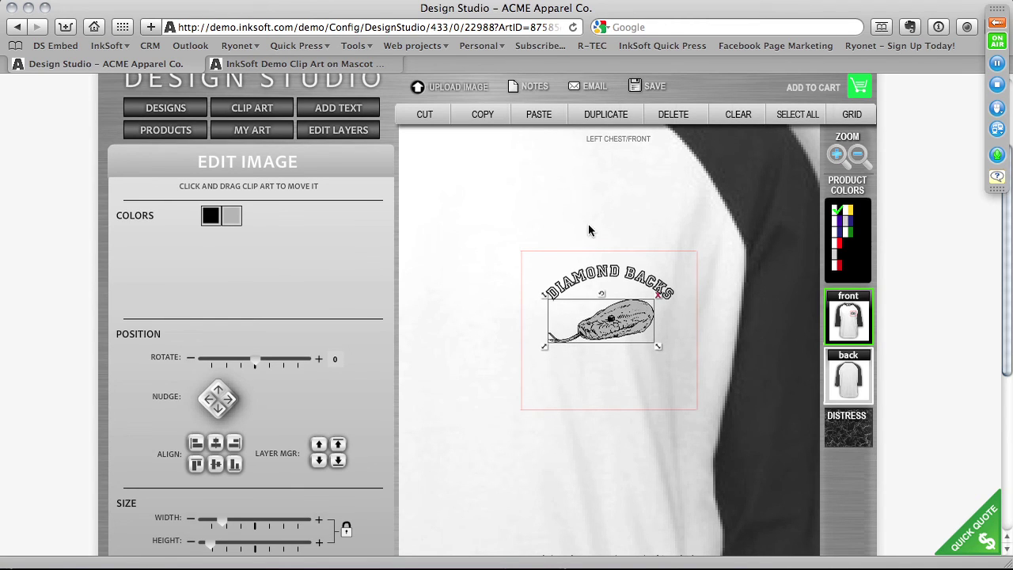
{"action": "left_click", "coordinate": [528, 184]}
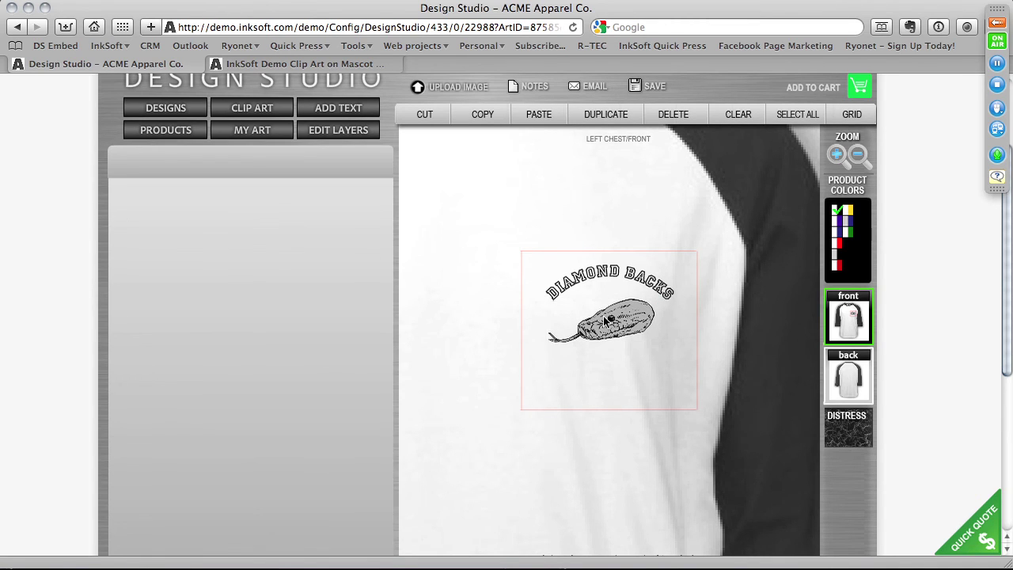
Swap the product to the Athletic Wear Hooded Sweatshirt in Ash
{"action": "scroll", "coordinate": [476, 293], "scroll_direction": "up", "scroll_amount": 3}
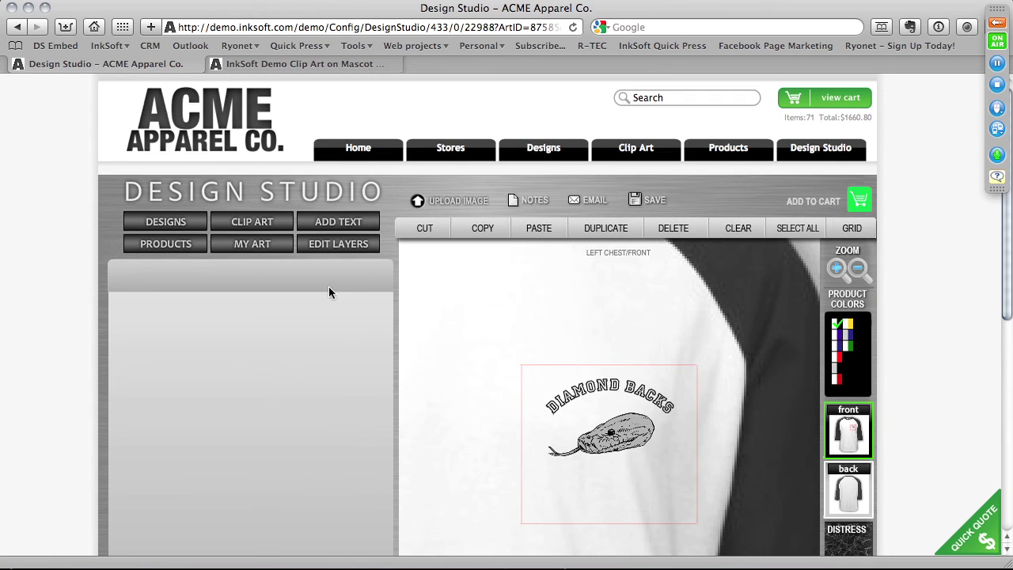
{"action": "left_click", "coordinate": [171, 248]}
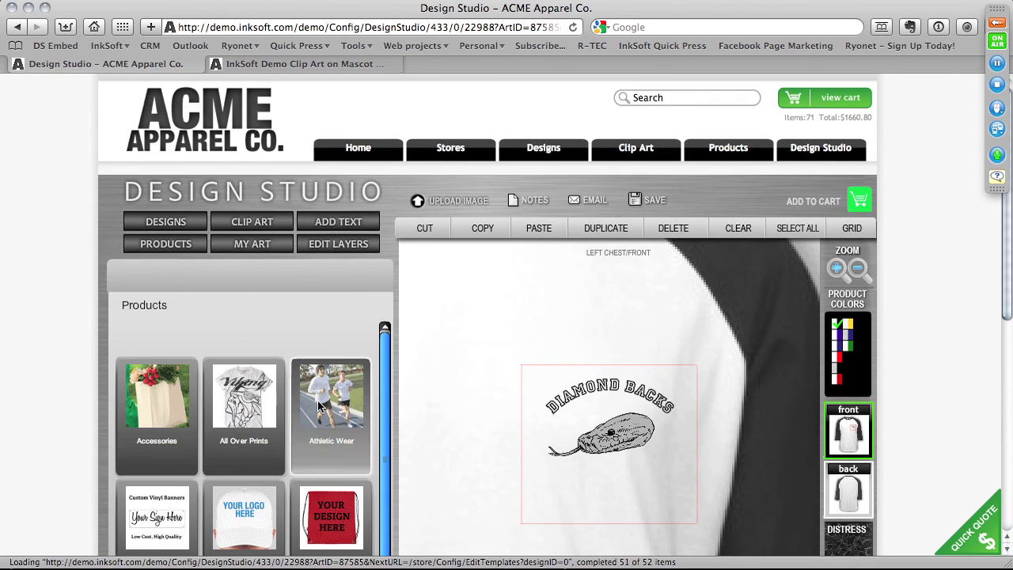
{"action": "left_click", "coordinate": [319, 400]}
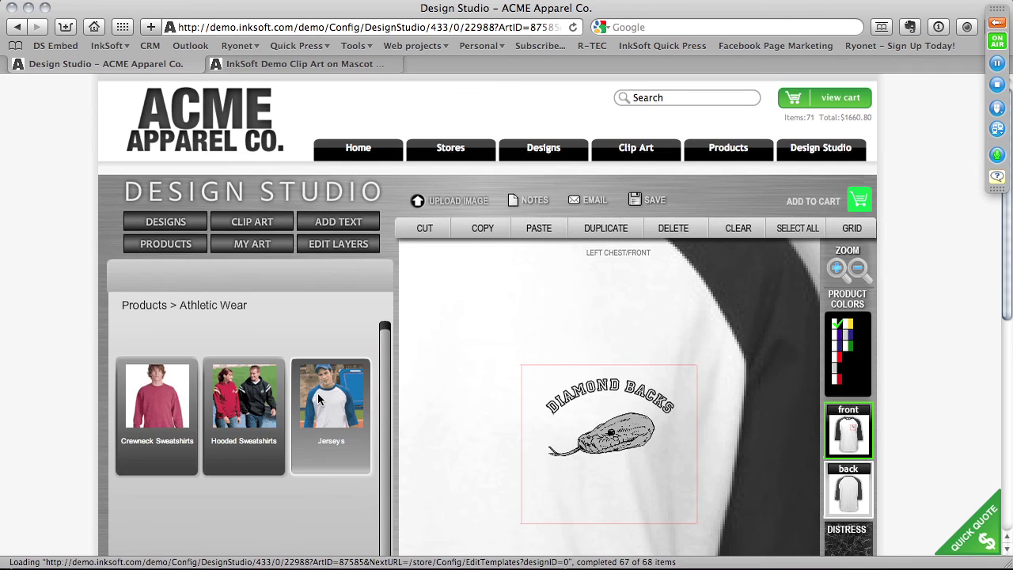
{"action": "scroll", "coordinate": [238, 336], "scroll_direction": "down", "scroll_amount": 1}
{"action": "left_click", "coordinate": [238, 337]}
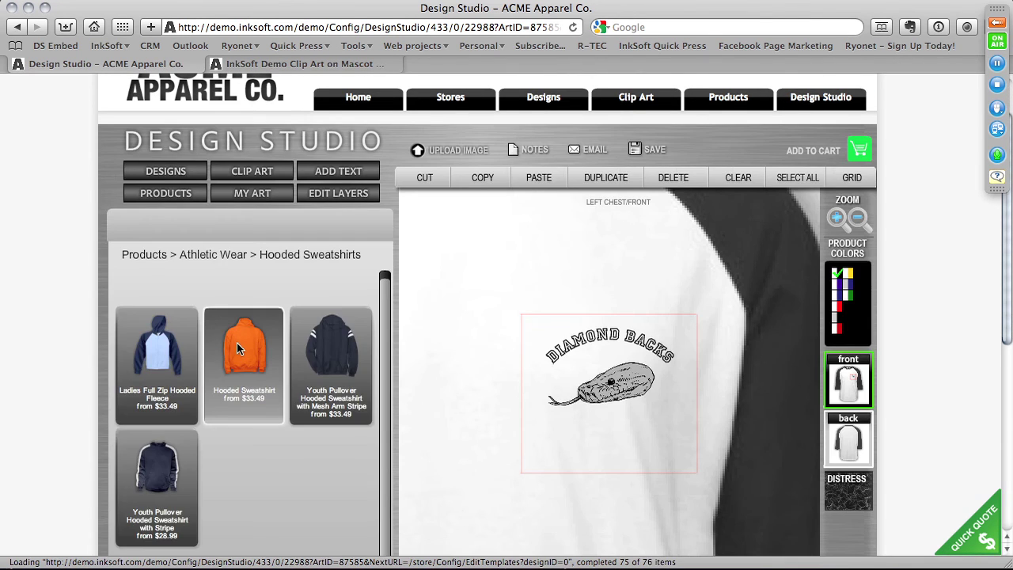
{"action": "left_click", "coordinate": [237, 342]}
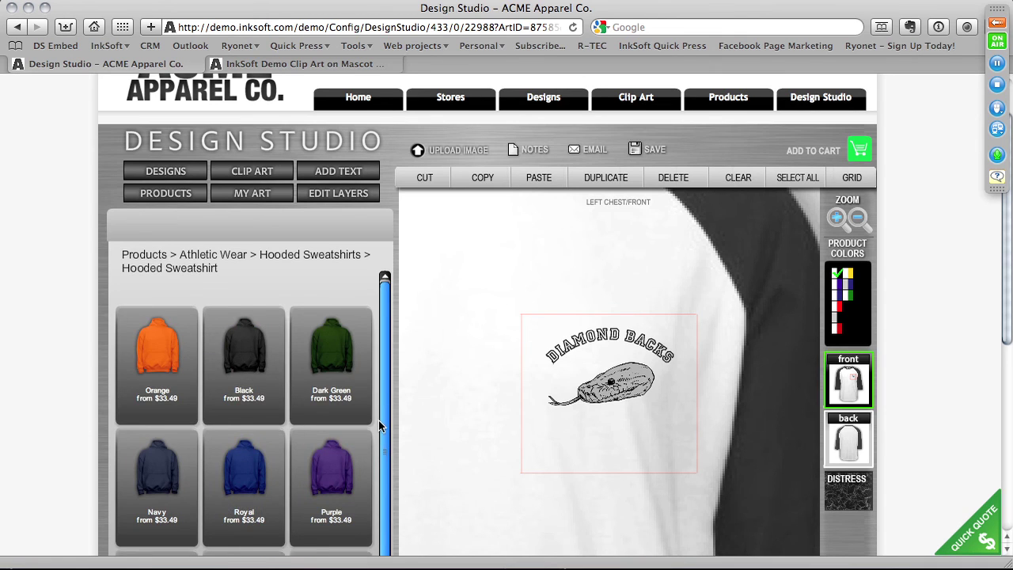
{"action": "scroll", "coordinate": [372, 419], "scroll_direction": "down", "scroll_amount": 3}
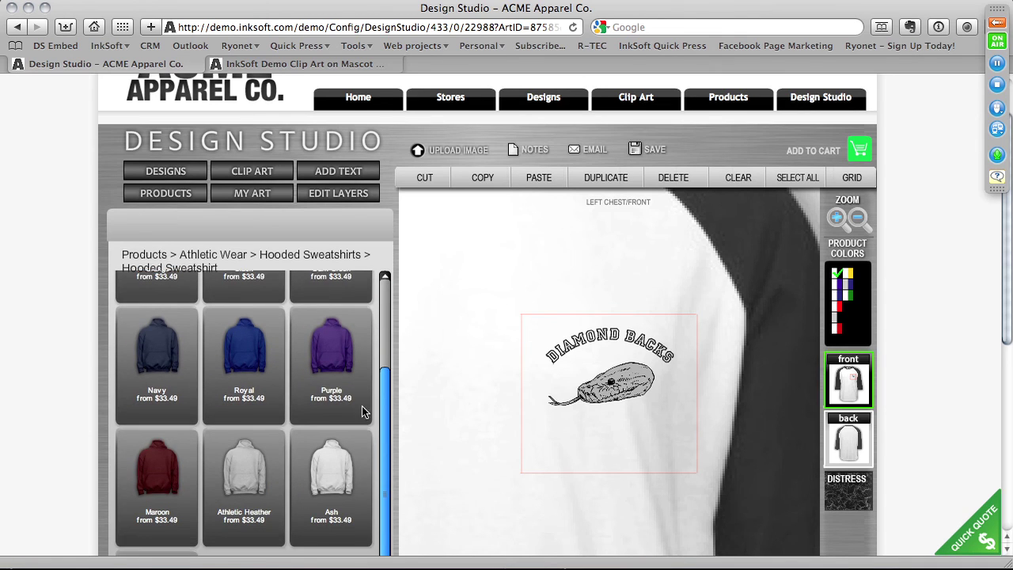
{"action": "left_click", "coordinate": [346, 460]}
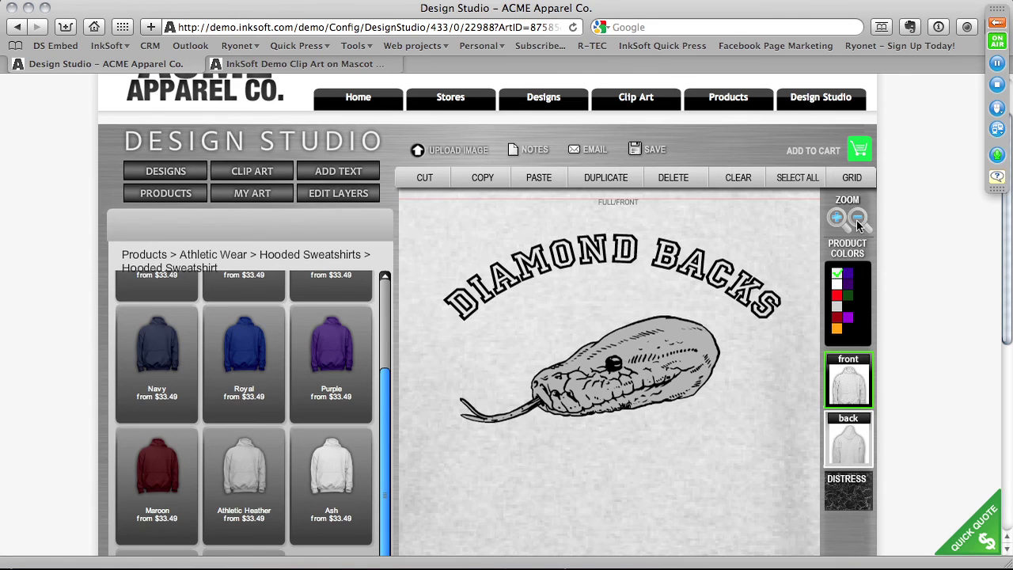
Set the sweatshirt's front design to the Left Chest print location
{"action": "left_click", "coordinate": [859, 219]}
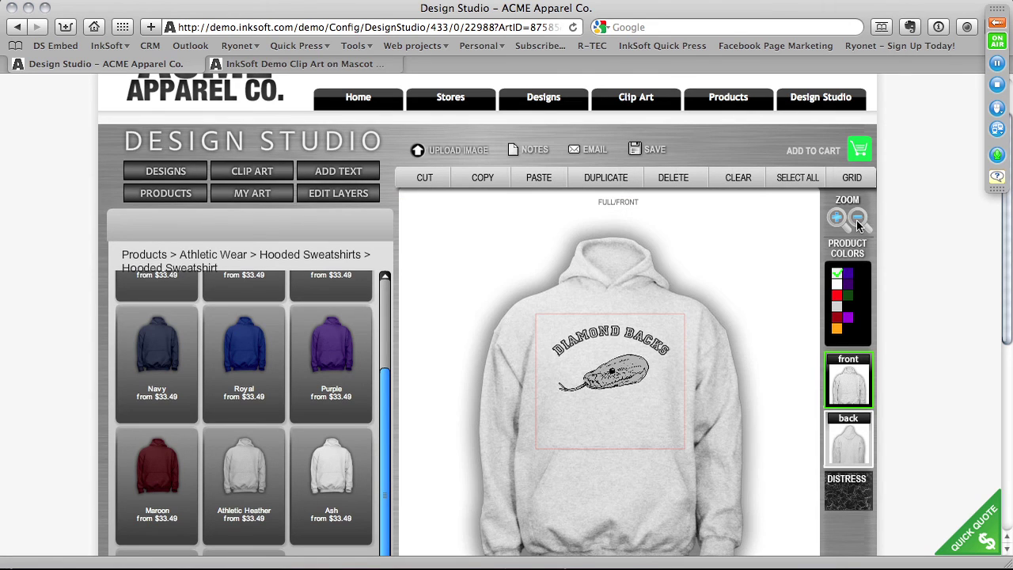
{"action": "mouse_move", "coordinate": [848, 388]}
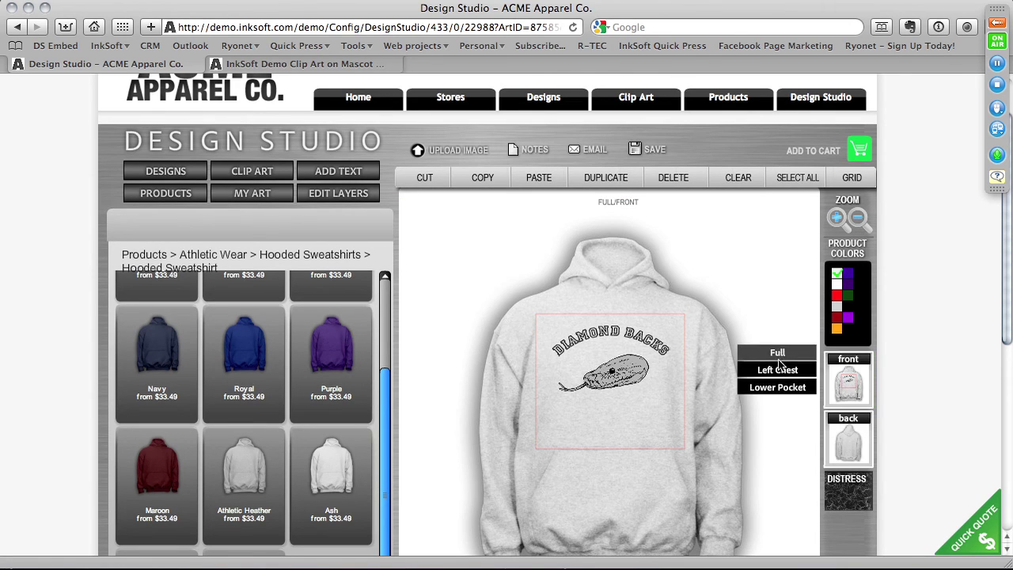
{"action": "left_click", "coordinate": [778, 368]}
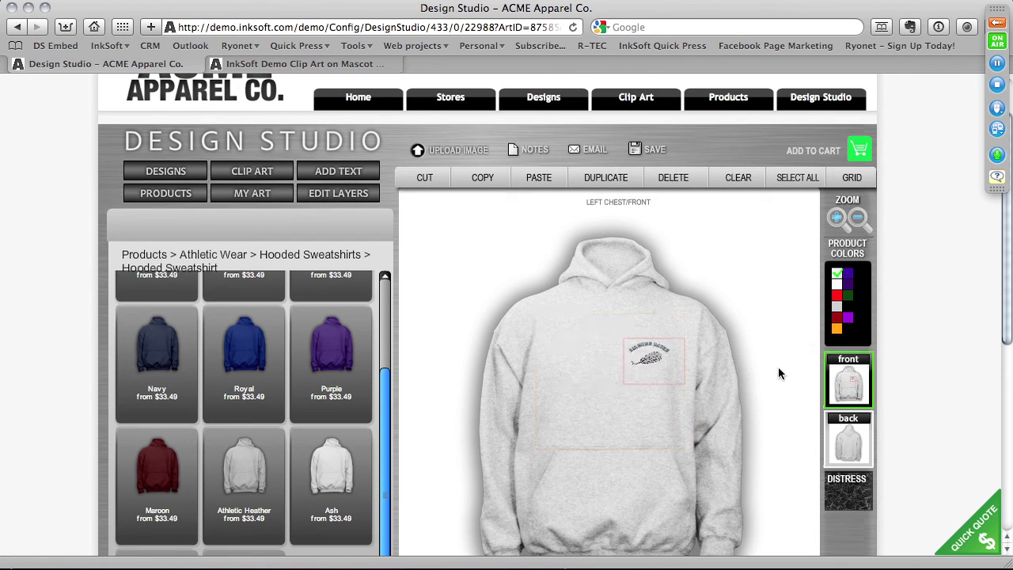
Enlarge the DIAMOND BACKS text to span the left chest print area and move the snake up beneath it
{"action": "left_click", "coordinate": [660, 358]}
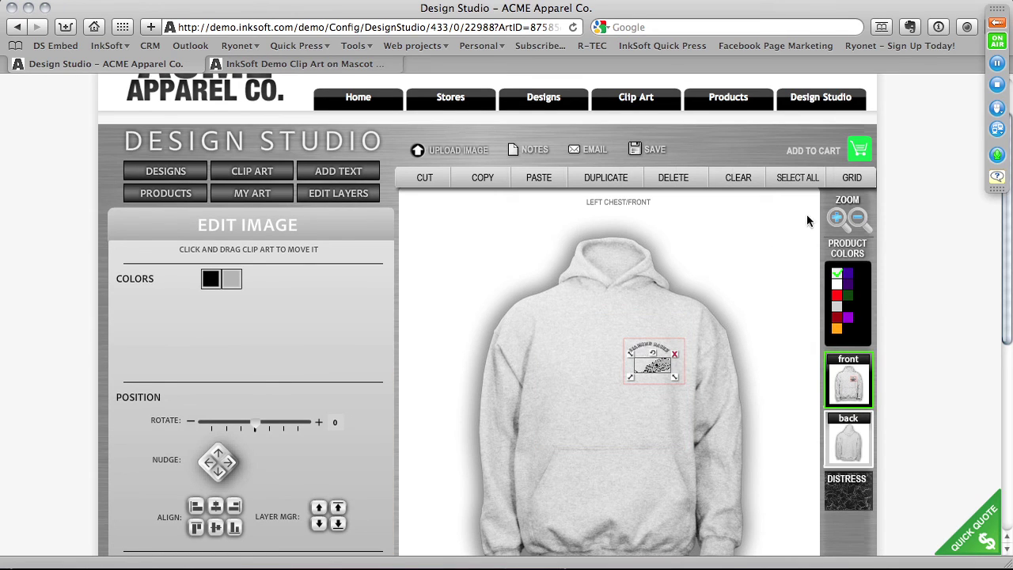
{"action": "left_click", "coordinate": [837, 218]}
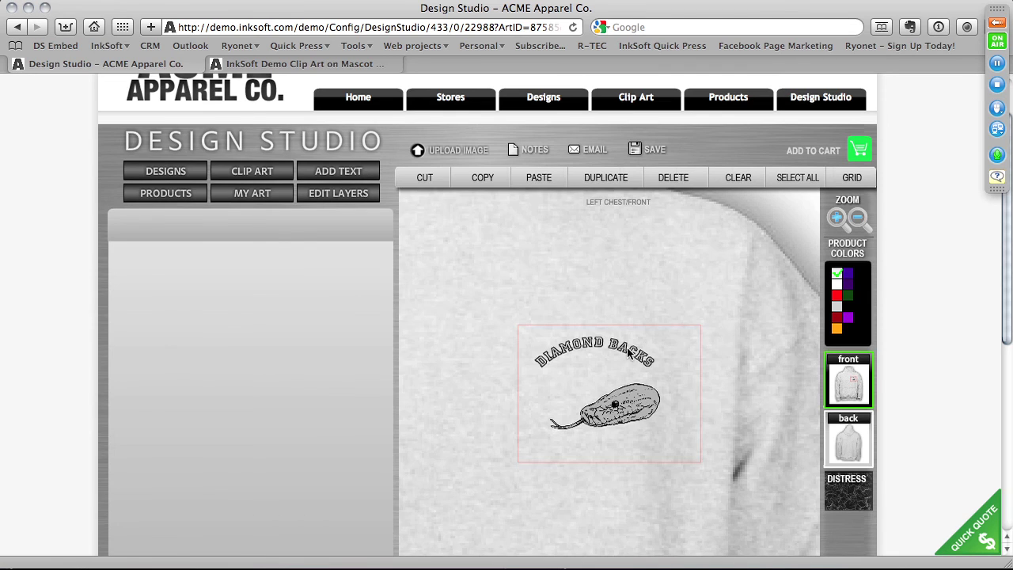
{"action": "left_click", "coordinate": [638, 341]}
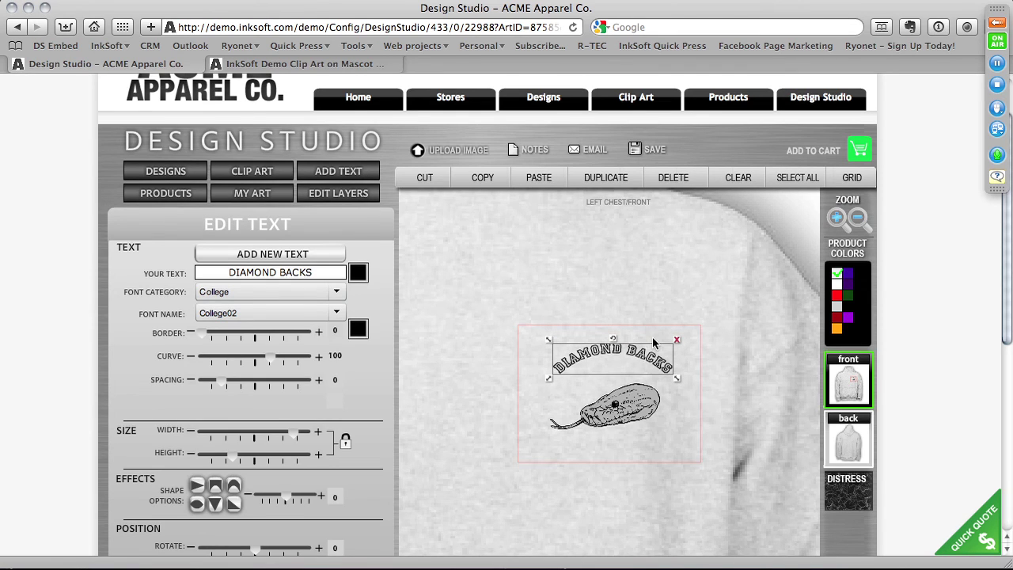
{"action": "left_click_drag", "start_coordinate": [679, 380], "coordinate": [702, 385]}
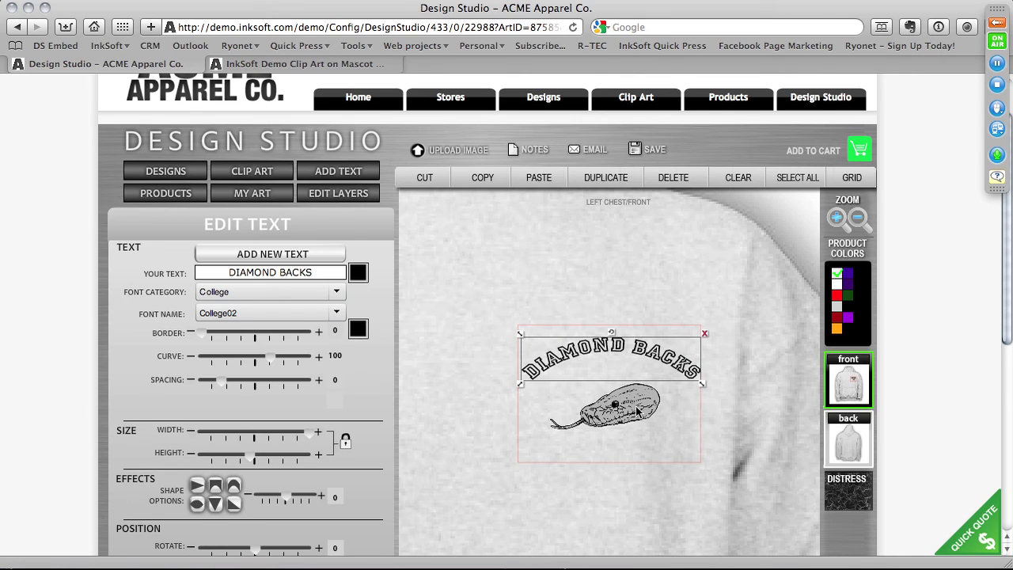
{"action": "left_click_drag", "start_coordinate": [643, 409], "coordinate": [637, 395]}
{"action": "left_click", "coordinate": [646, 250]}
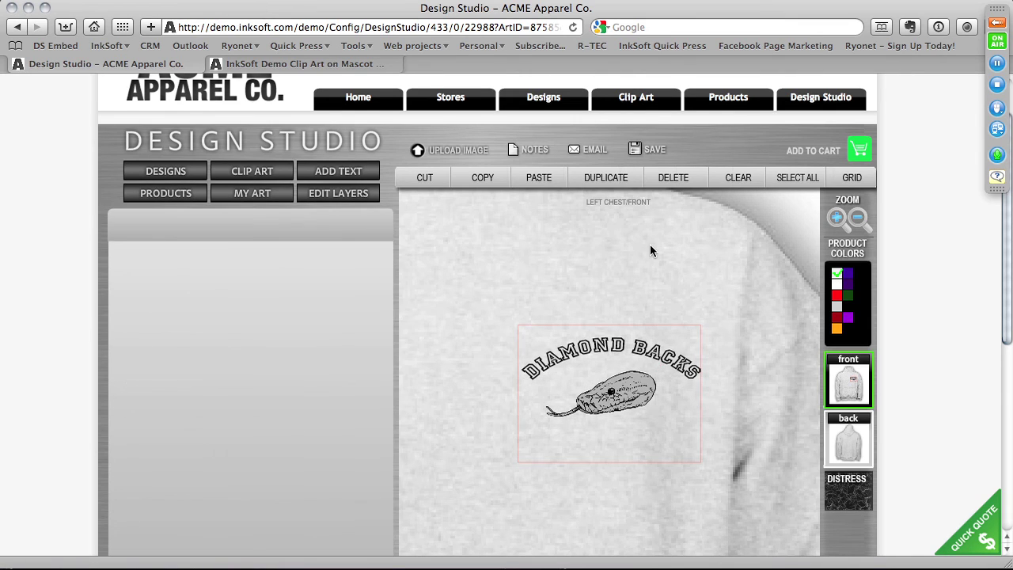
Save the sweatshirt design as a template named "Example"
{"action": "left_click", "coordinate": [656, 151]}
{"action": "left_click_drag", "start_coordinate": [634, 353], "coordinate": [469, 332]}
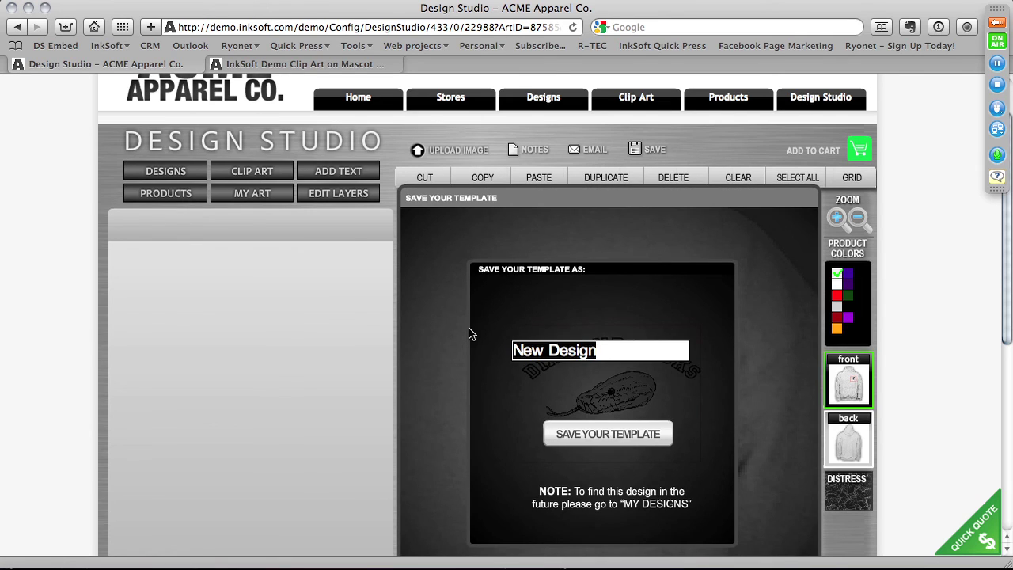
{"action": "type", "text": "Example"}
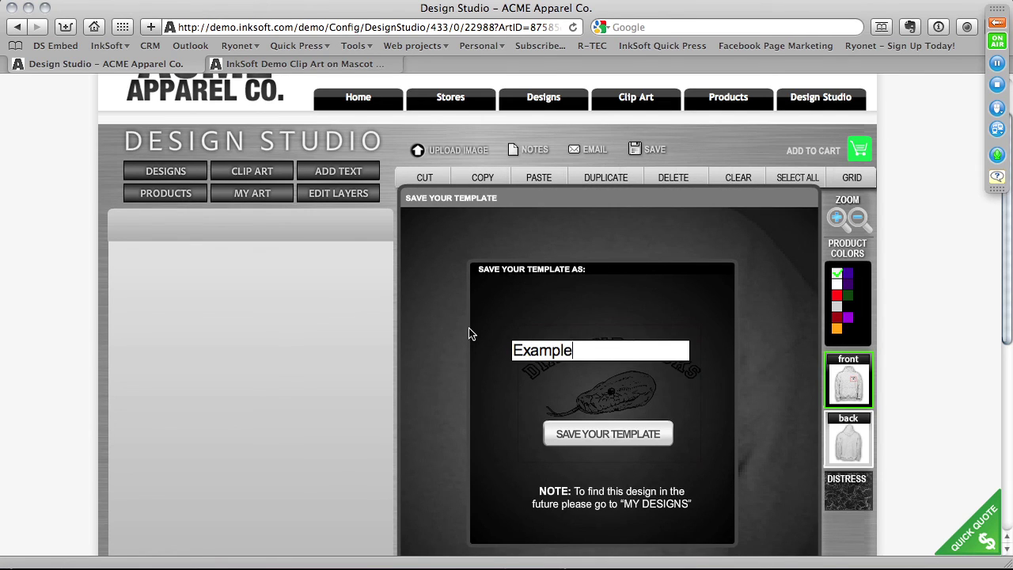
{"action": "left_click", "coordinate": [586, 434]}
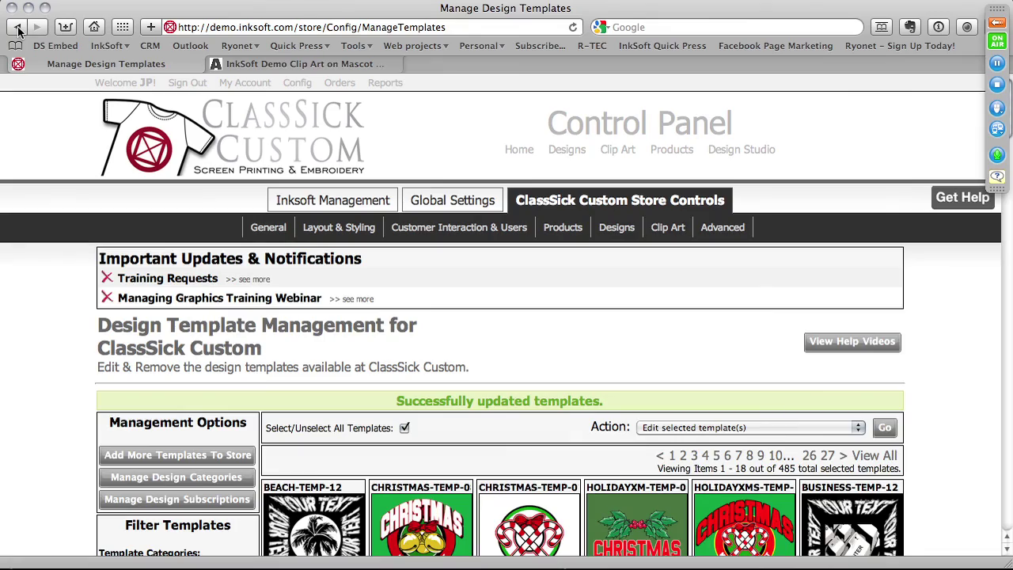
Browse the first two pages of ClassSick Custom's design templates
{"action": "scroll", "coordinate": [492, 295], "scroll_direction": "down", "scroll_amount": 10}
{"action": "scroll", "coordinate": [492, 295], "scroll_direction": "up", "scroll_amount": 5}
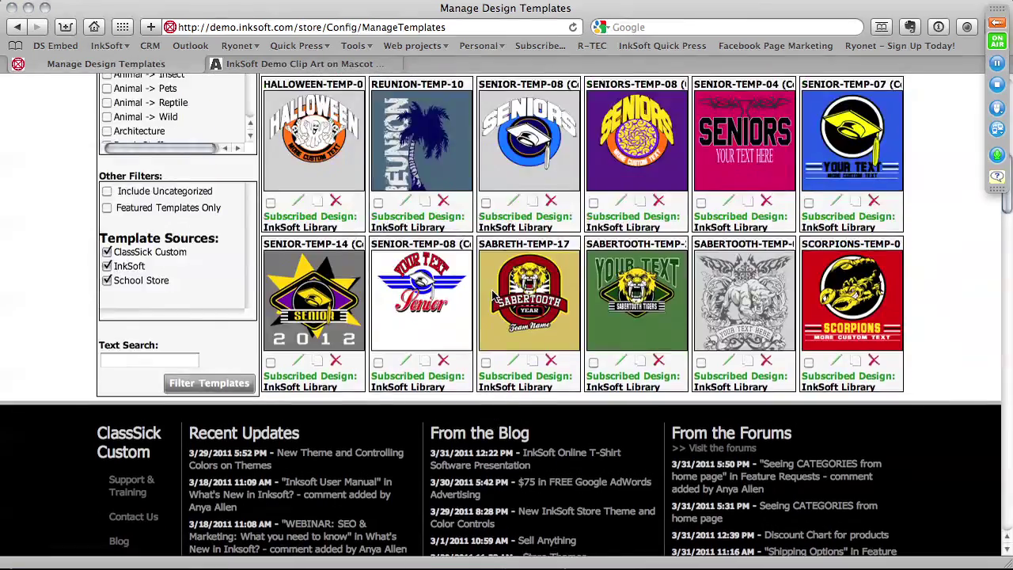
{"action": "scroll", "coordinate": [492, 295], "scroll_direction": "up", "scroll_amount": 3}
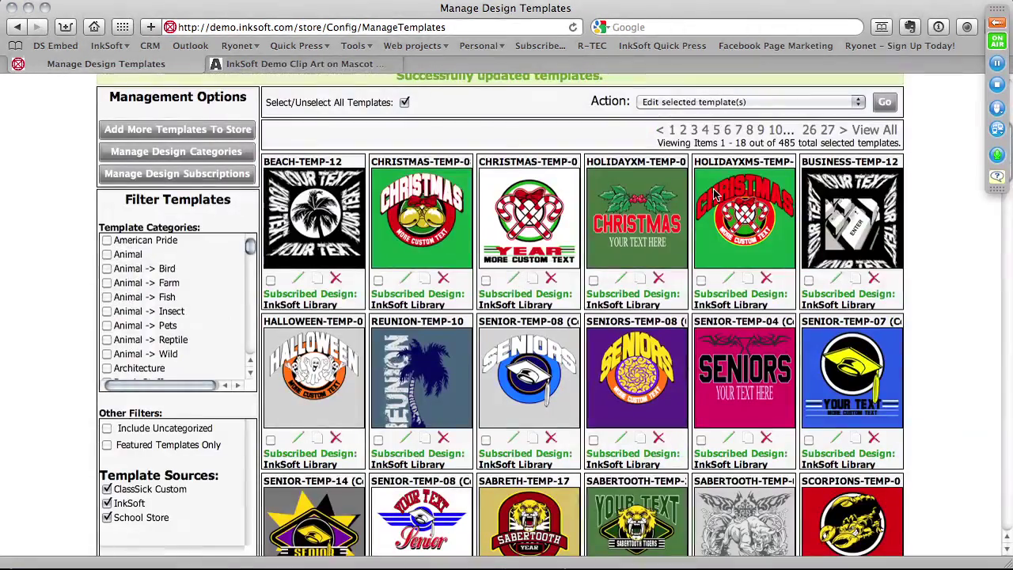
{"action": "left_click", "coordinate": [683, 130]}
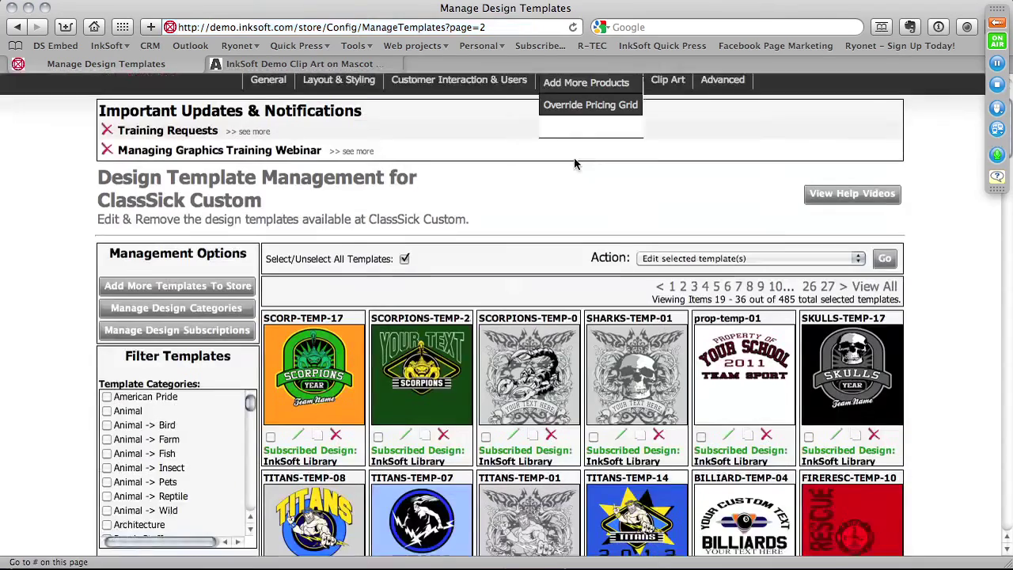
{"action": "scroll", "coordinate": [574, 157], "scroll_direction": "down", "scroll_amount": 5}
{"action": "scroll", "coordinate": [570, 168], "scroll_direction": "down", "scroll_amount": 2}
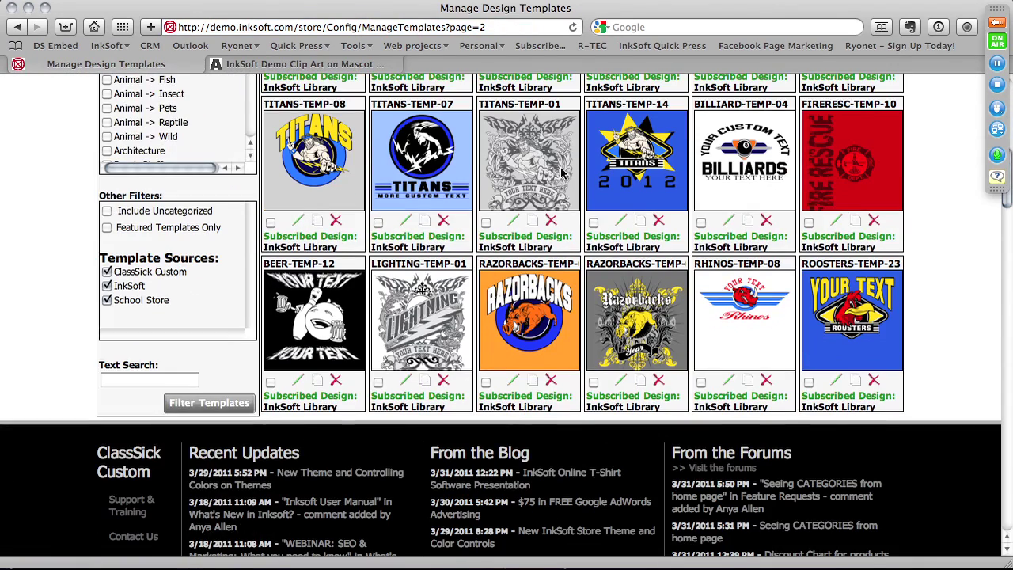
Go to the Demo store's My Designs account page and look through the saved designs
{"action": "left_click", "coordinate": [106, 45]}
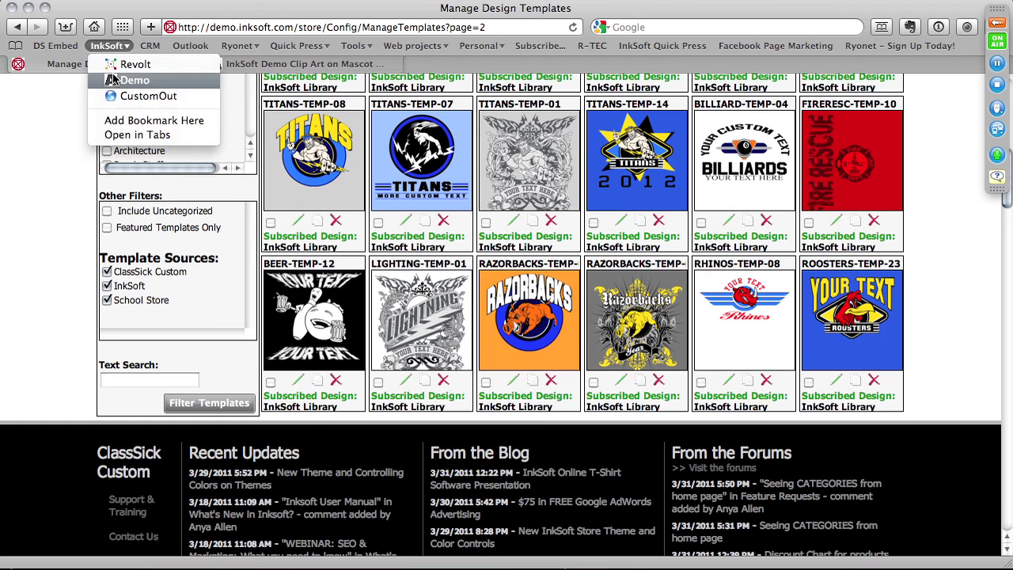
{"action": "left_click", "coordinate": [119, 75]}
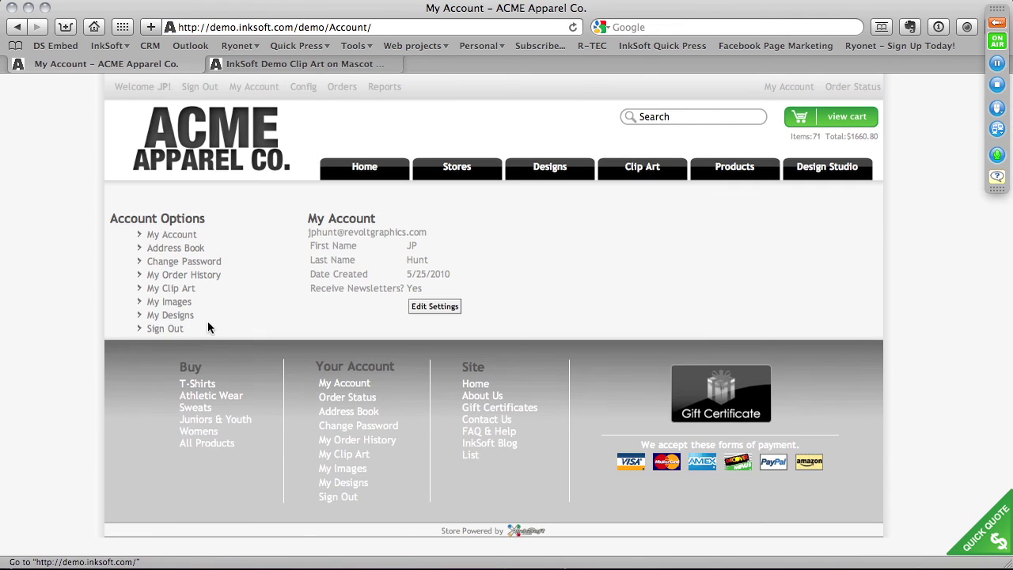
{"action": "left_click", "coordinate": [182, 315]}
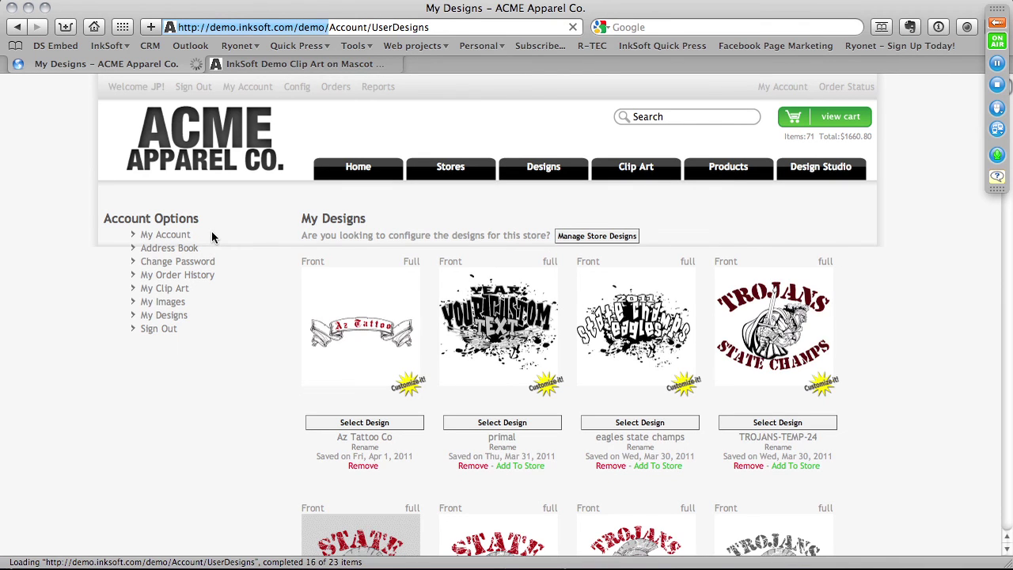
{"action": "scroll", "coordinate": [340, 262], "scroll_direction": "down", "scroll_amount": 10}
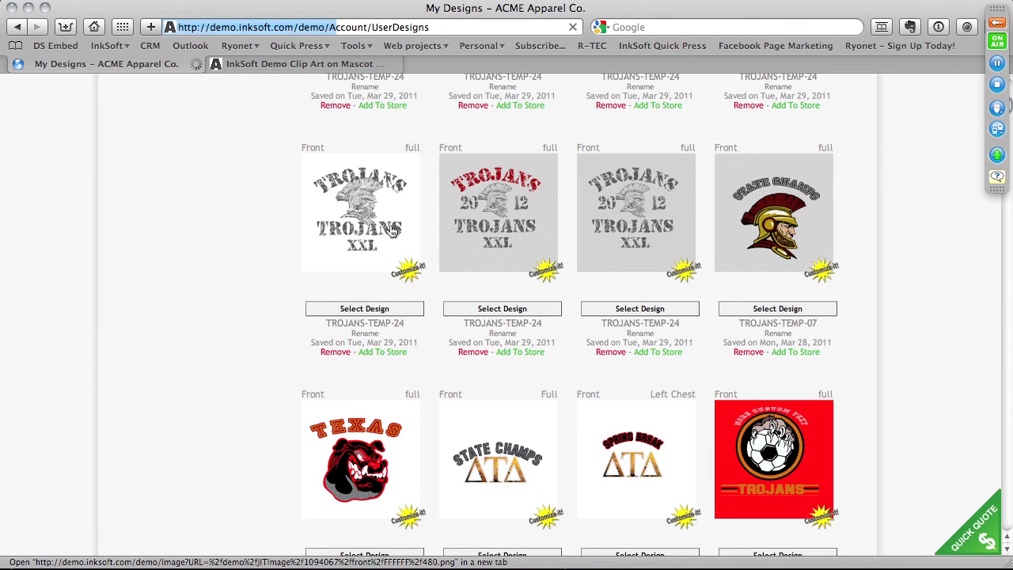
{"action": "scroll", "coordinate": [393, 229], "scroll_direction": "down", "scroll_amount": 4}
{"action": "scroll", "coordinate": [393, 231], "scroll_direction": "down", "scroll_amount": 3}
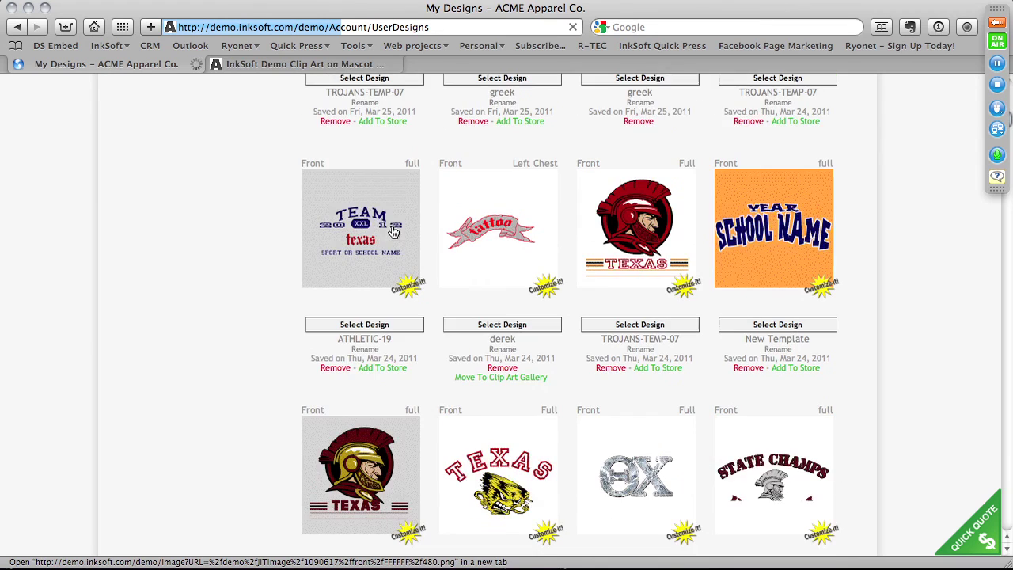
{"action": "scroll", "coordinate": [392, 231], "scroll_direction": "up", "scroll_amount": 15}
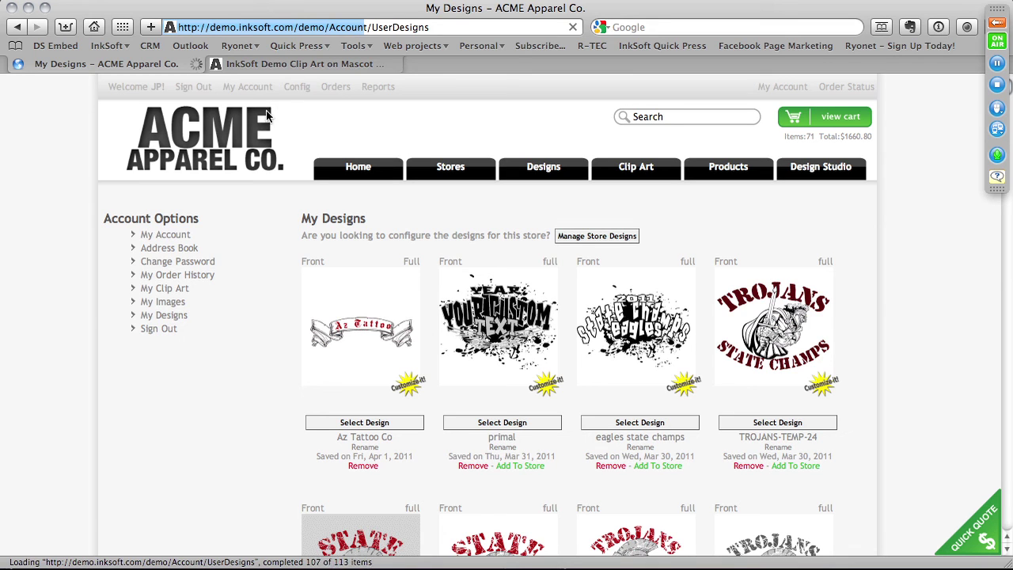
Switch to the Mascot Gear store and open its home page
{"action": "left_click", "coordinate": [281, 61]}
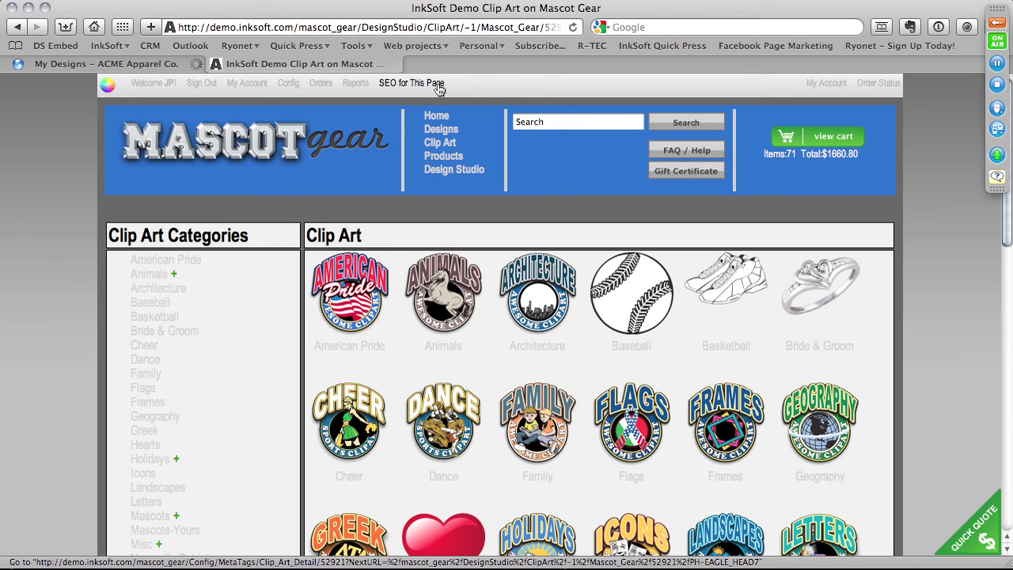
{"action": "left_click", "coordinate": [434, 118]}
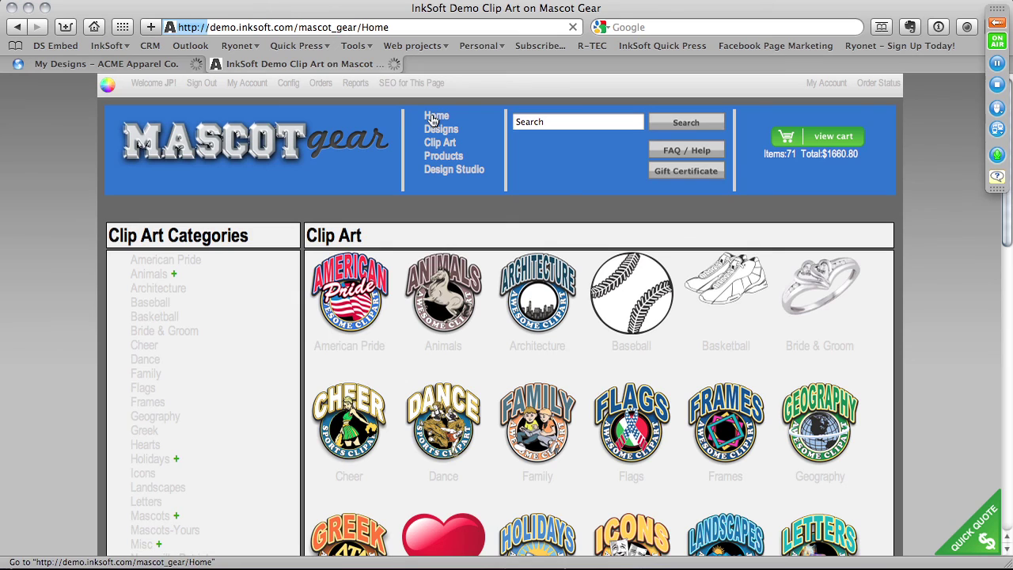